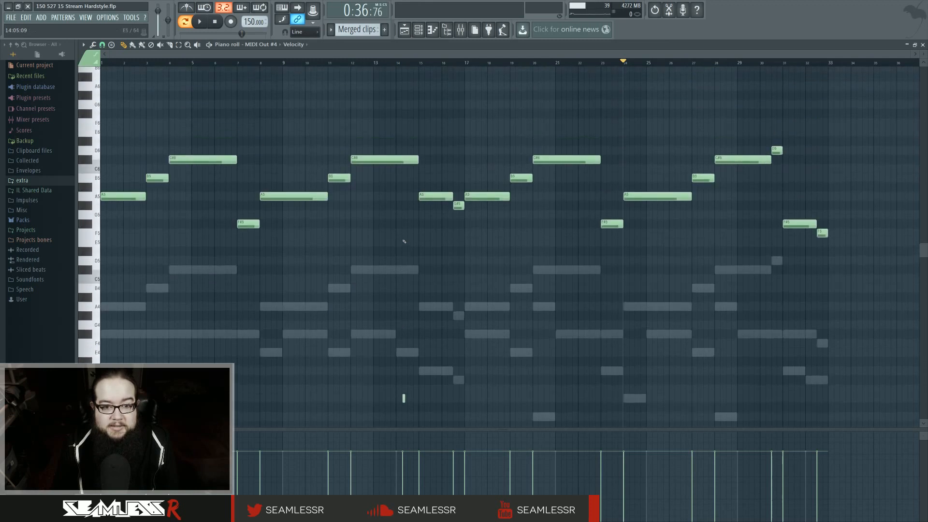
Step: Play a short part of the MIDI Out #4 melody in the piano roll
scroll(404, 280, down, 4)
scroll(401, 284, up, 4)
key(space)
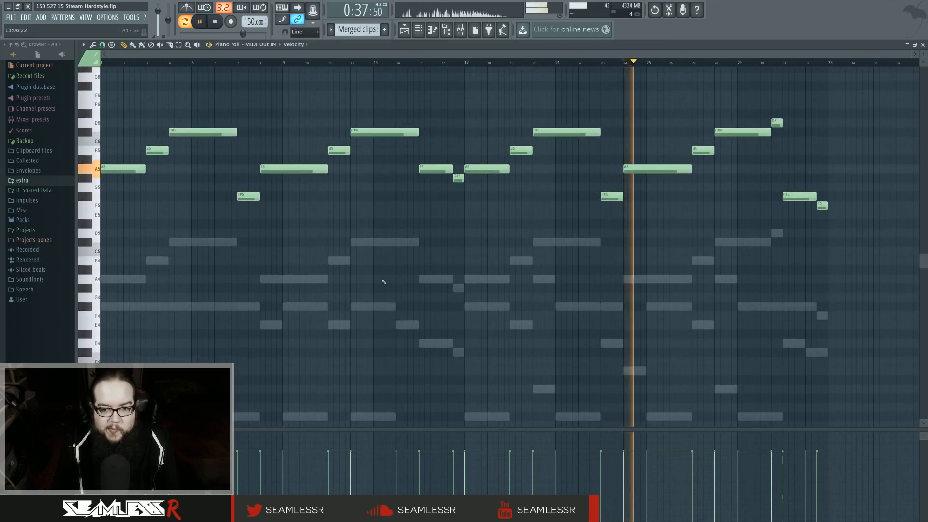
key(space)
Step: Move the Merged clips pattern clip up to Track 7 in the playlist
key(F5)
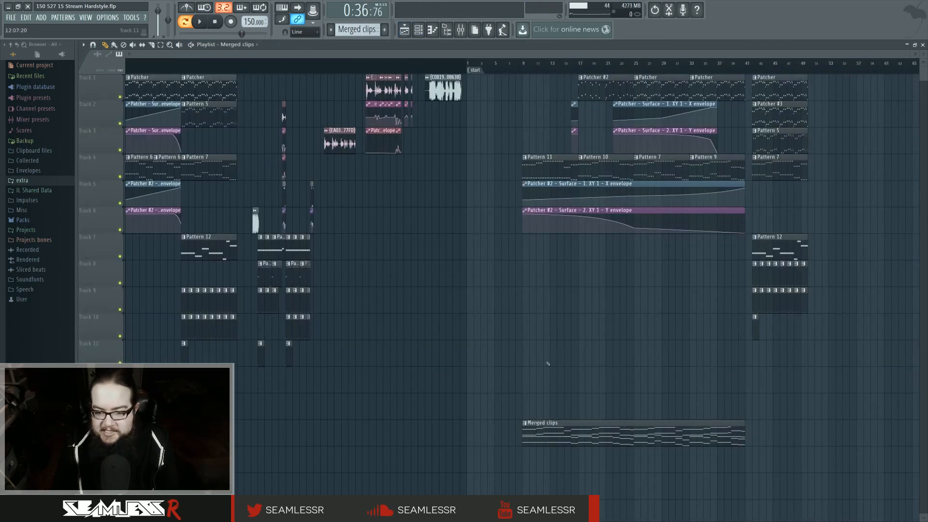
drag(569, 431, 568, 248)
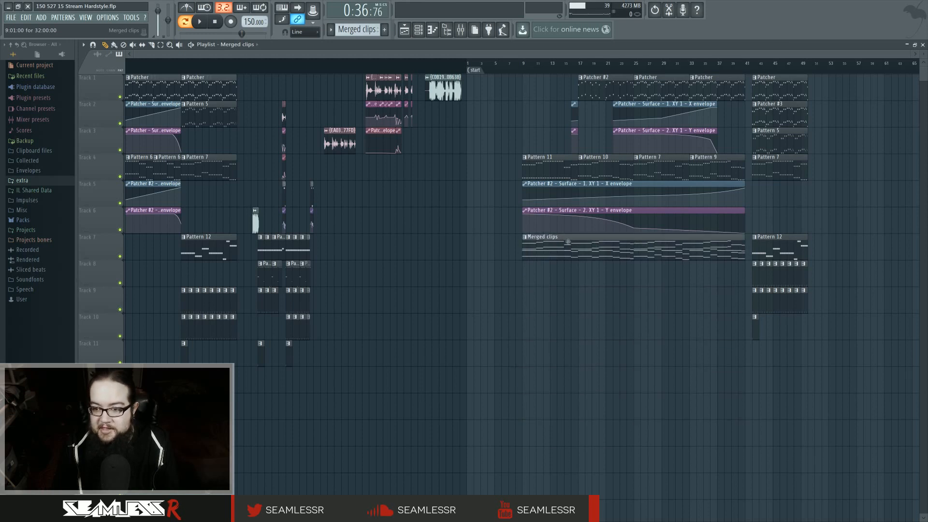
scroll(573, 290, up, 3)
scroll(577, 332, up, 3)
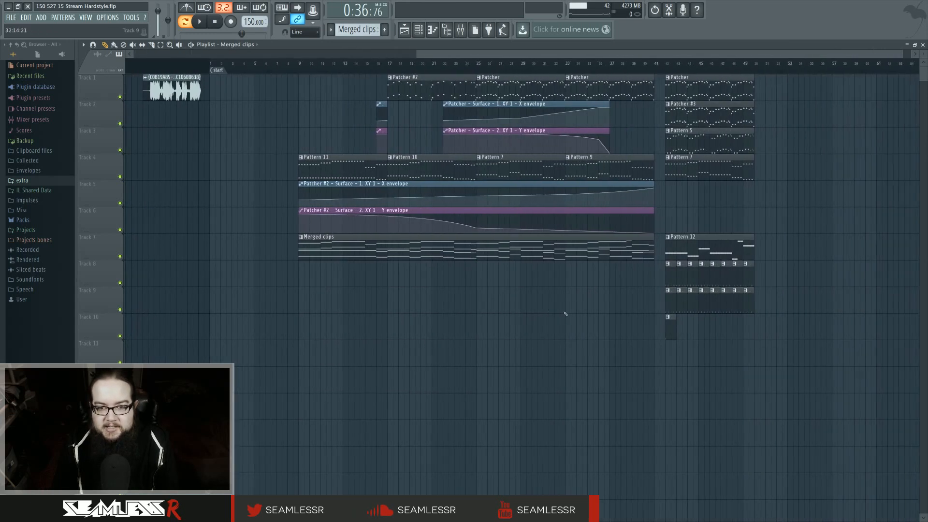
Step: Play the song from bar 9 through the Merged clips section
scroll(559, 309, right, 1)
key(l)
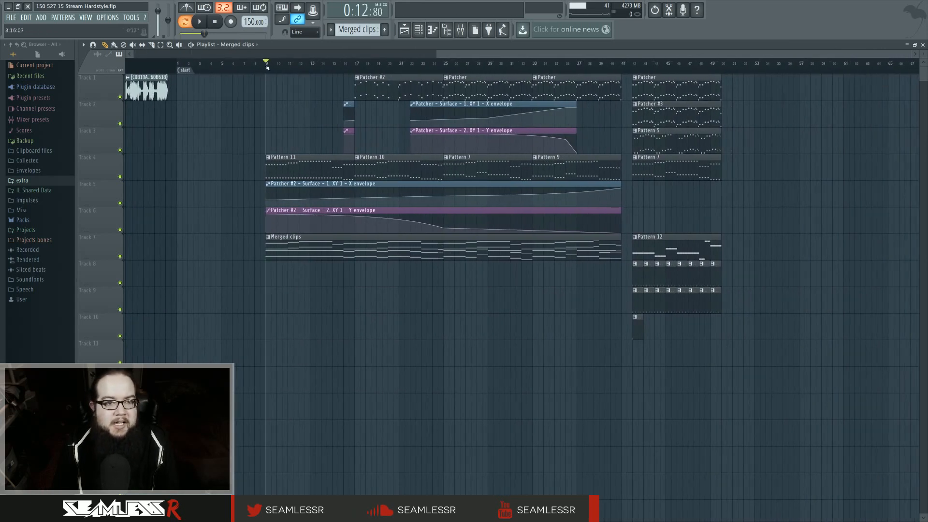
key(space)
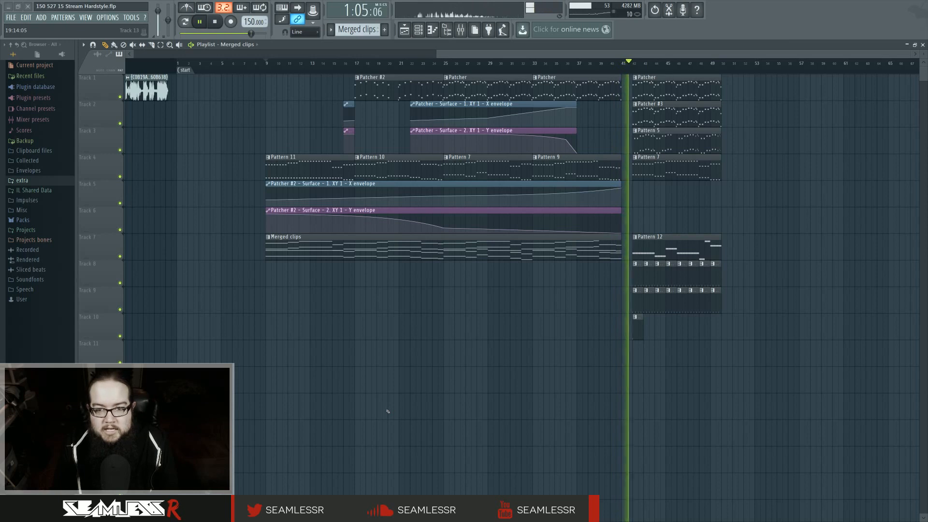
key(space)
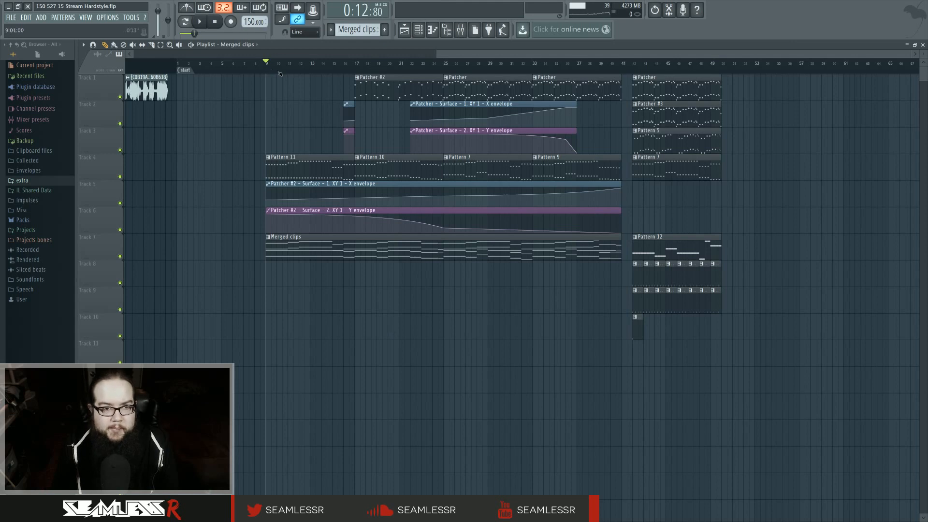
Step: Open the Merged clips notes in the piano roll and show the Play instrument from the channel rack
double_click(322, 259)
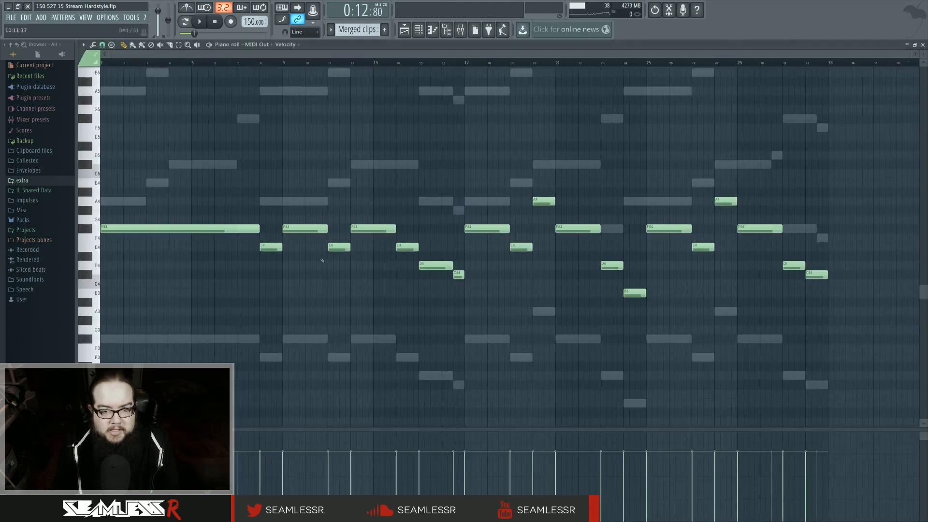
scroll(329, 278, up, 2)
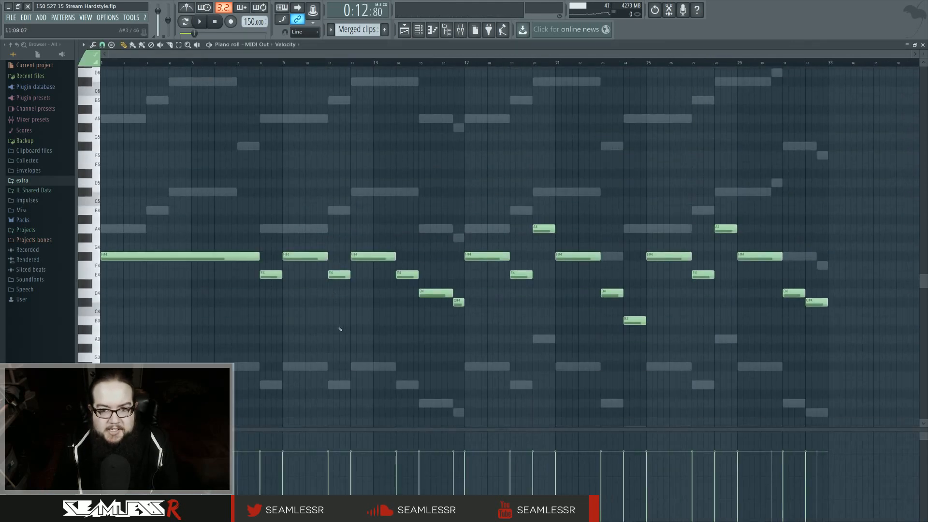
key(F6)
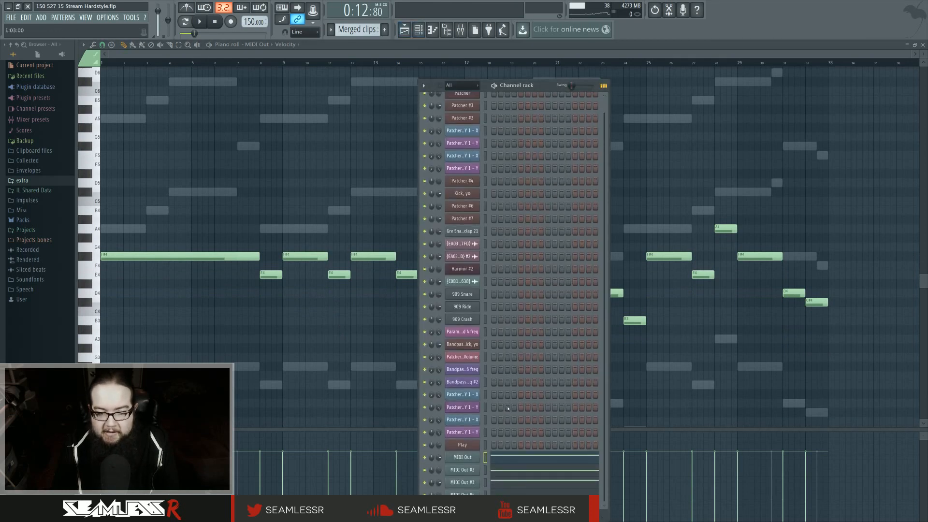
click(472, 448)
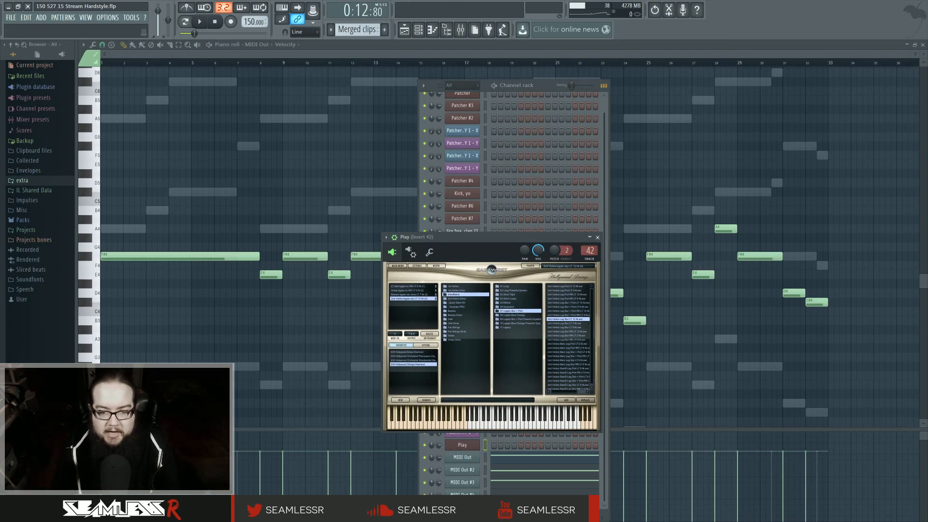
Step: Add a 1st Violins patch from the Legato Bow Change folder to the instruments already loaded in Play
click(457, 289)
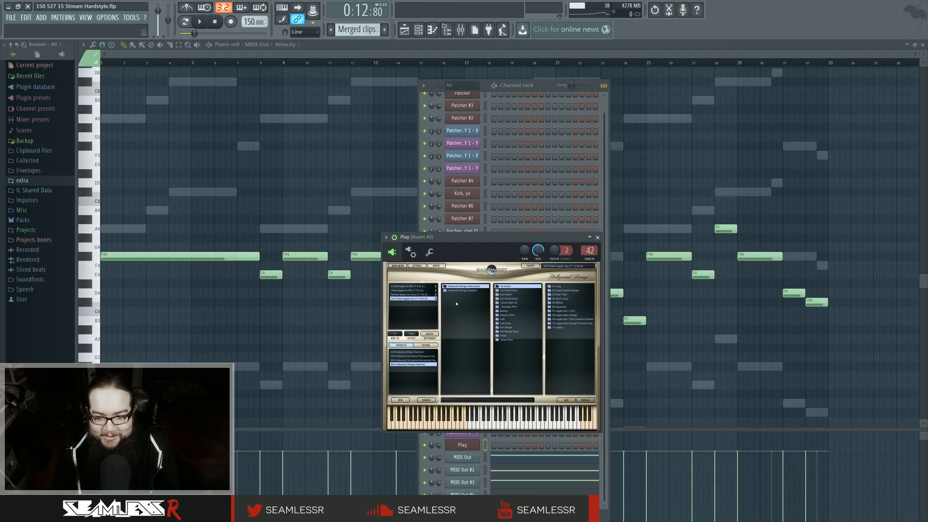
click(557, 287)
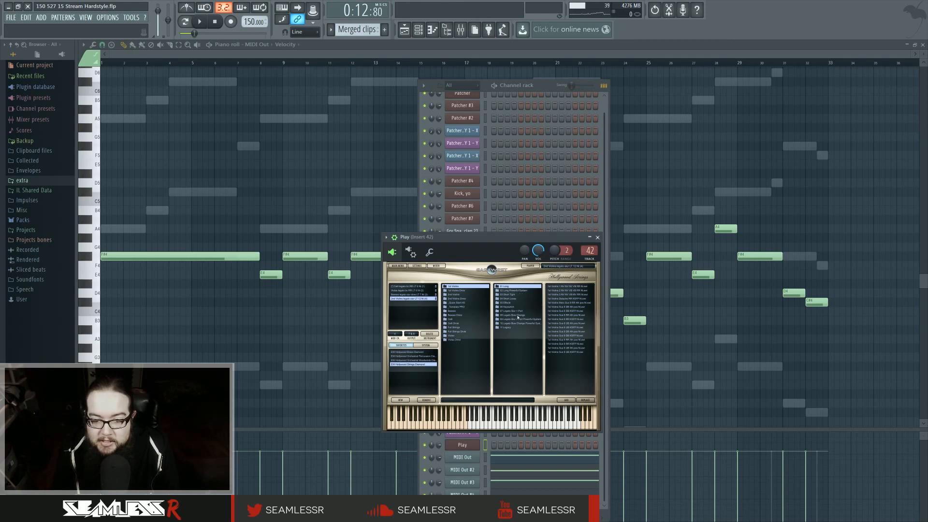
click(513, 311)
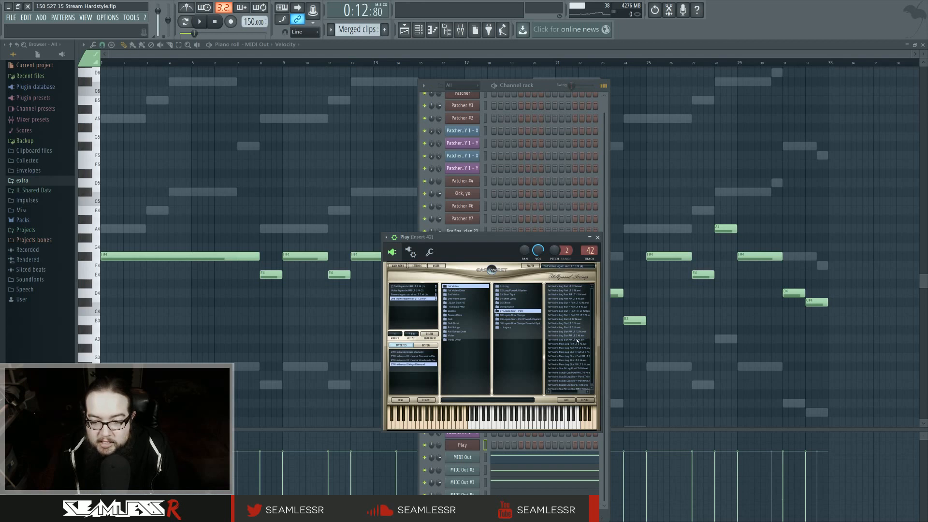
scroll(565, 337, down, 1)
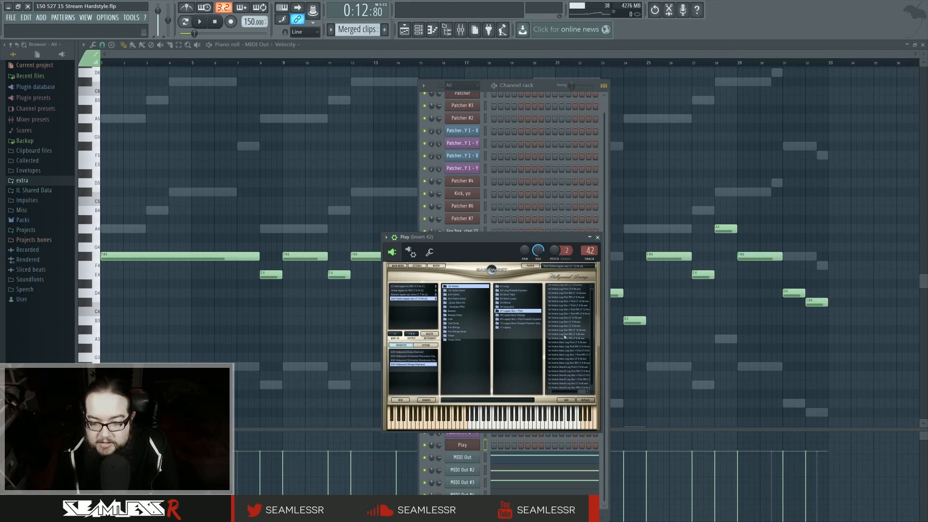
scroll(565, 337, up, 1)
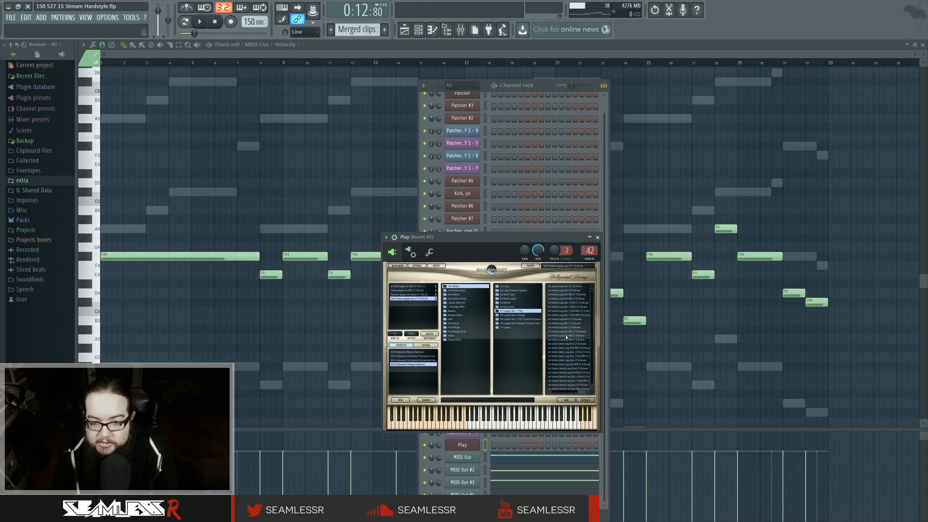
click(516, 286)
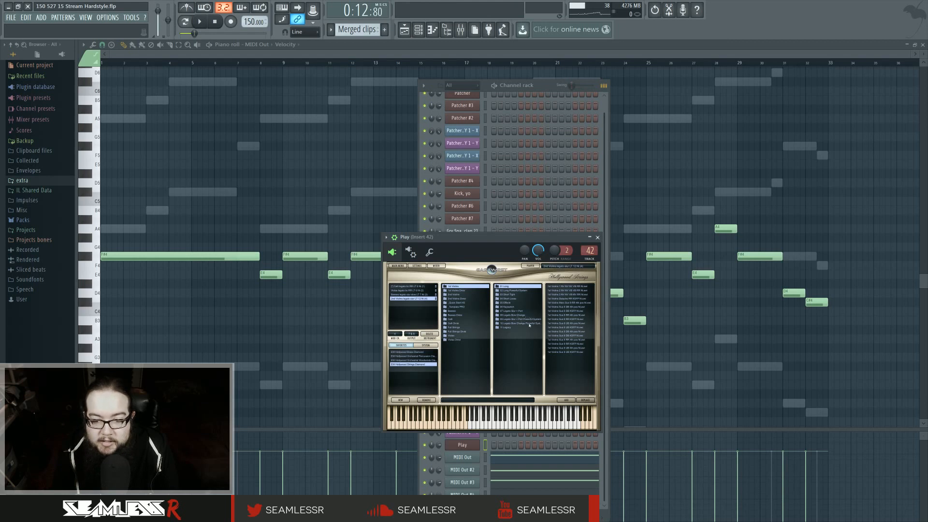
click(524, 317)
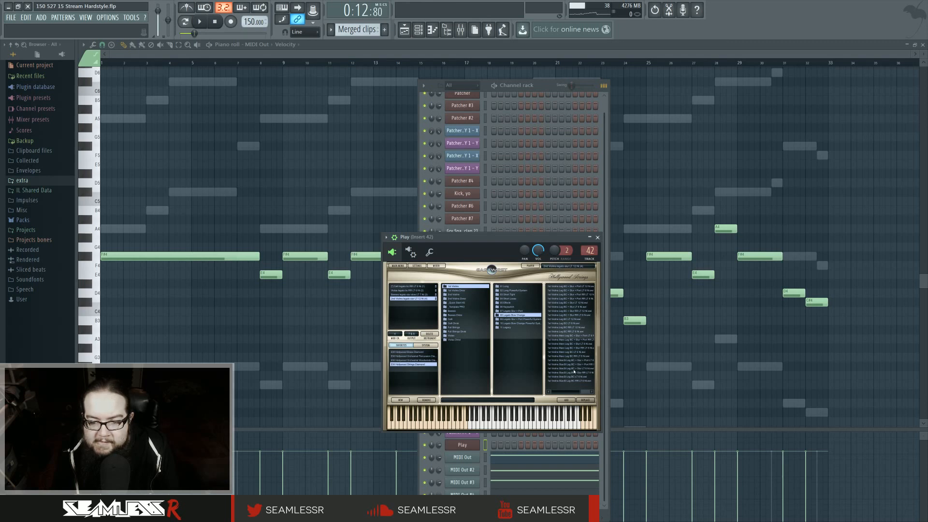
double_click(572, 369)
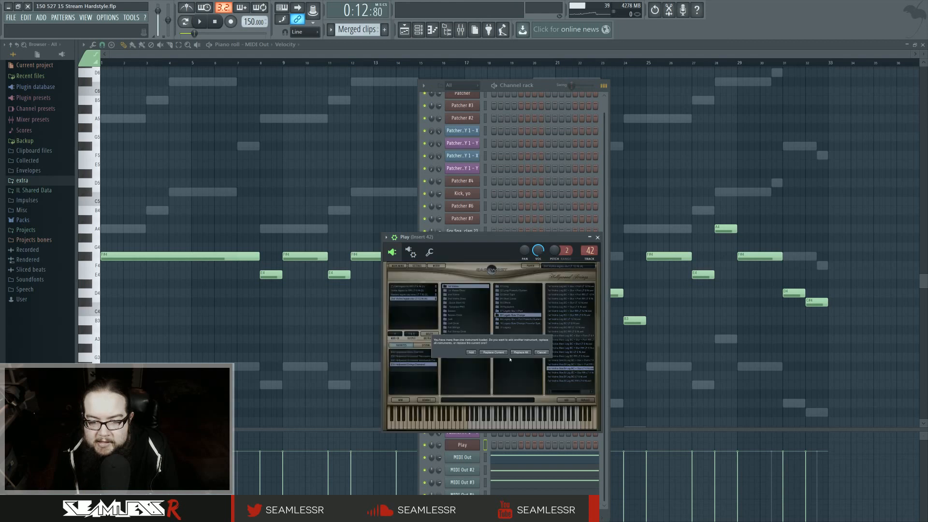
click(494, 352)
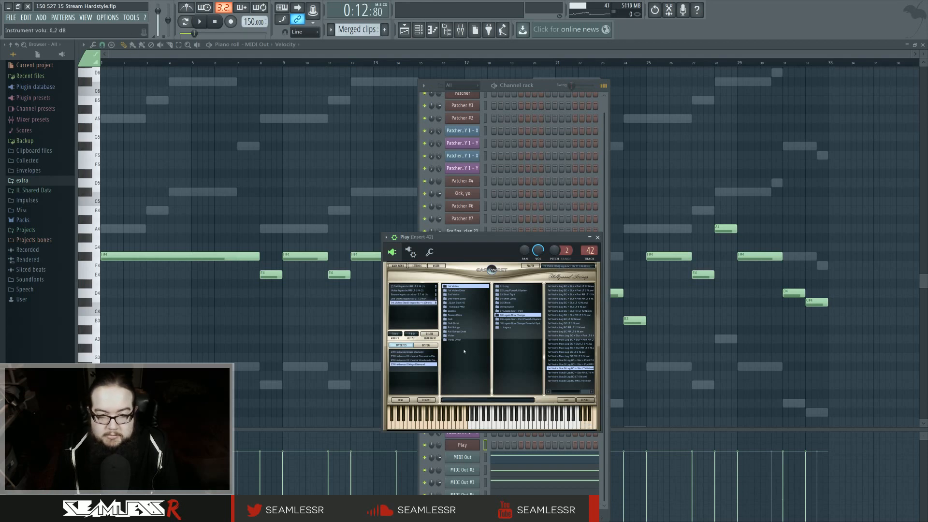
Step: Assign the added violin patch to MIDI channel 5 and output pair 9 & 10 in Play
click(396, 334)
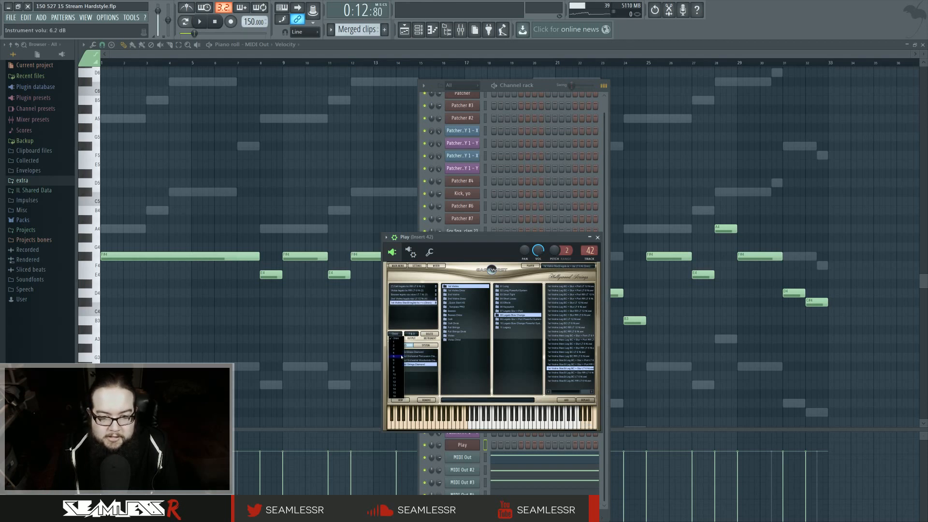
click(402, 357)
click(412, 334)
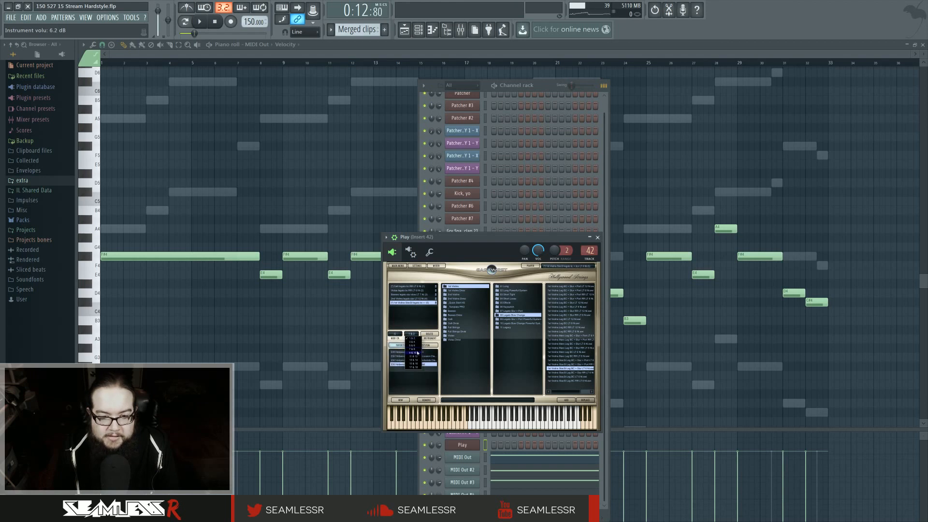
click(412, 353)
Step: Clone the MIDI Out #4 channel and set the copy to MIDI channel 5
right_click(458, 494)
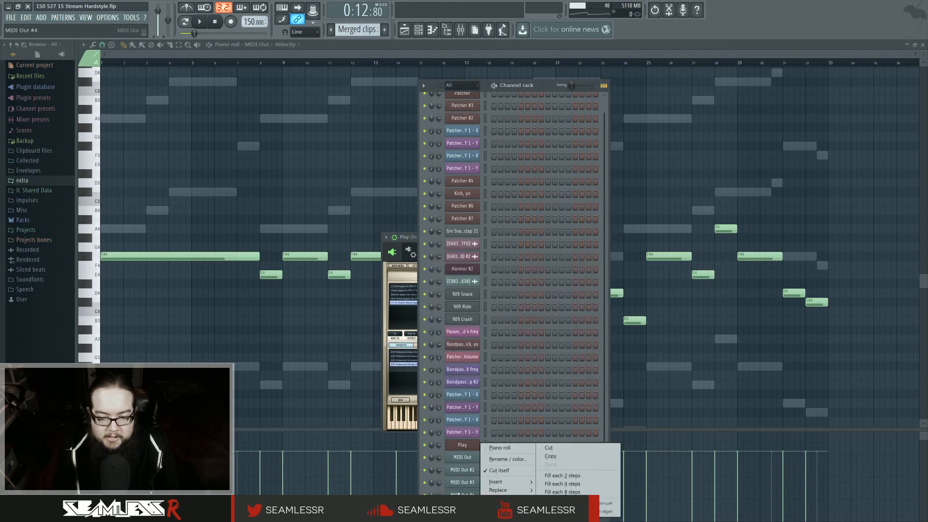
click(498, 498)
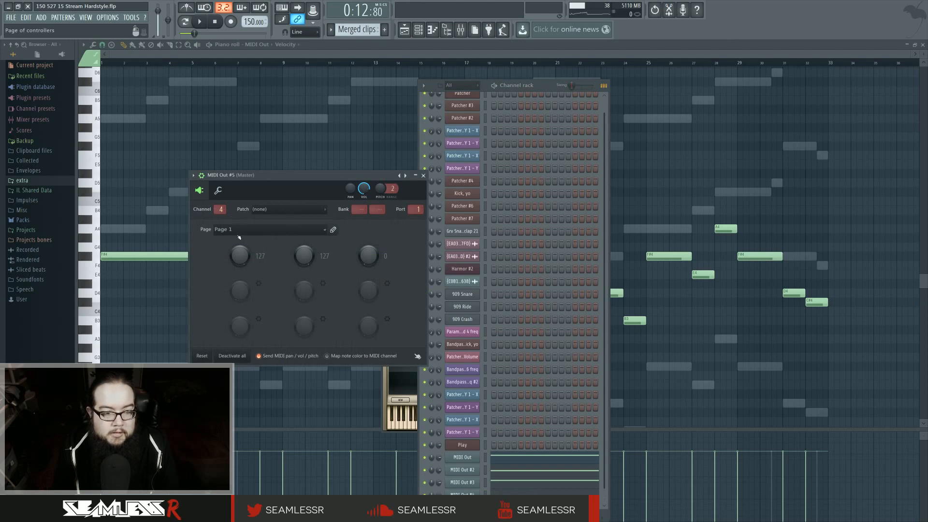
click(236, 229)
click(223, 240)
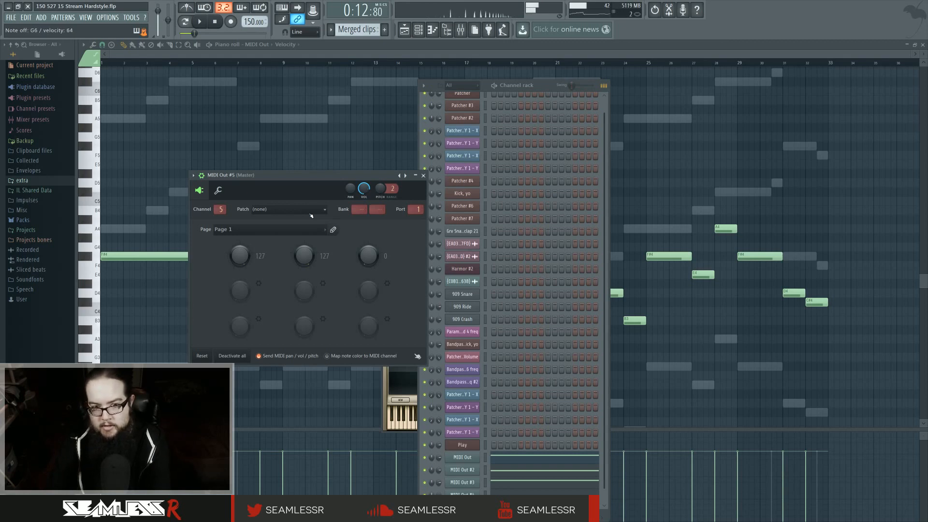
Step: Copy all melody notes from MIDI Out #4 into the piano roll of MIDI Out #5
click(517, 494)
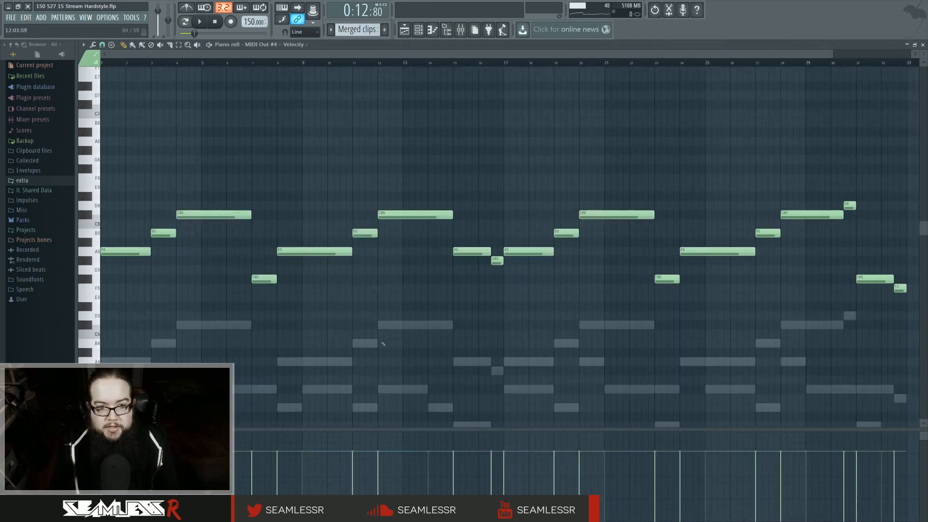
drag(851, 329, 115, 151)
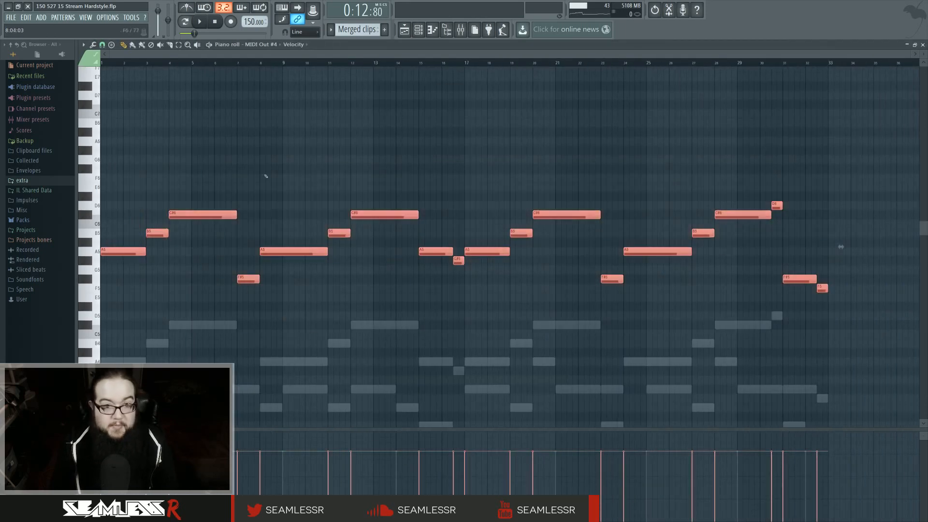
click(405, 30)
double_click(358, 238)
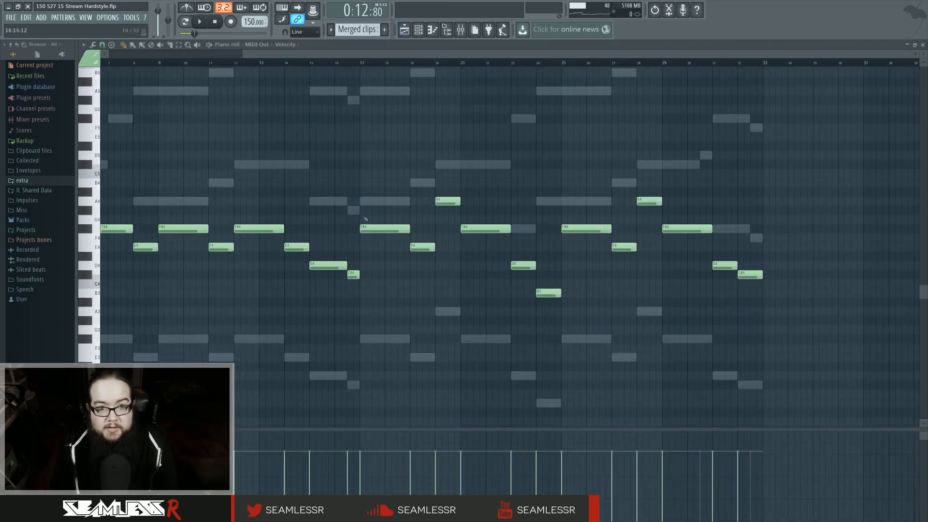
click(418, 30)
right_click(464, 494)
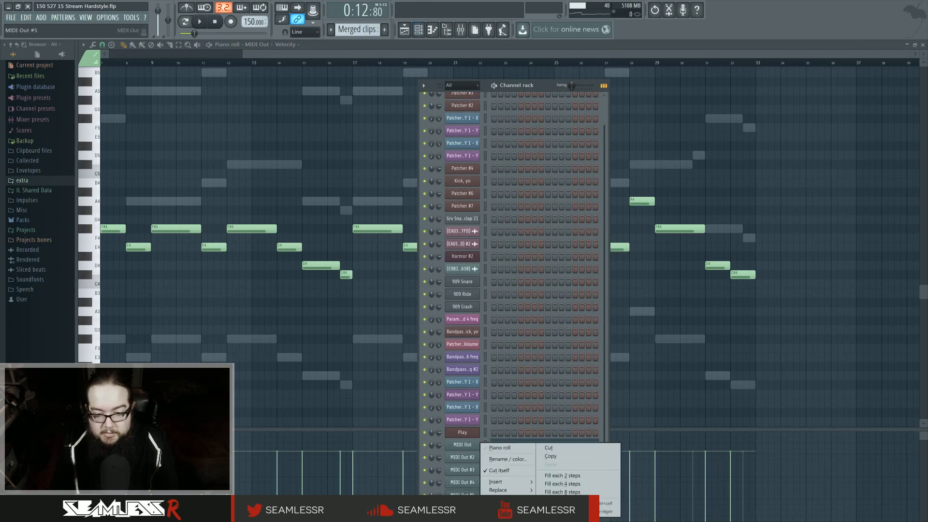
click(498, 498)
right_click(465, 495)
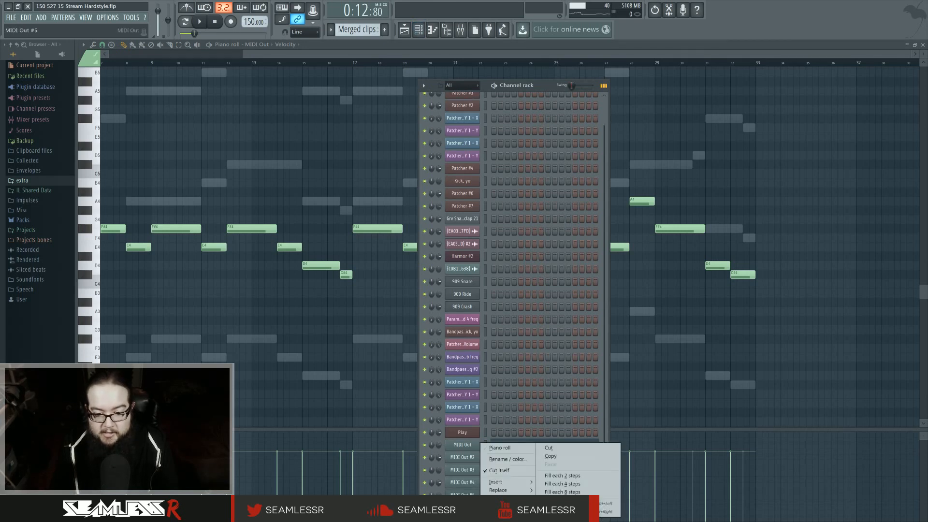
click(496, 449)
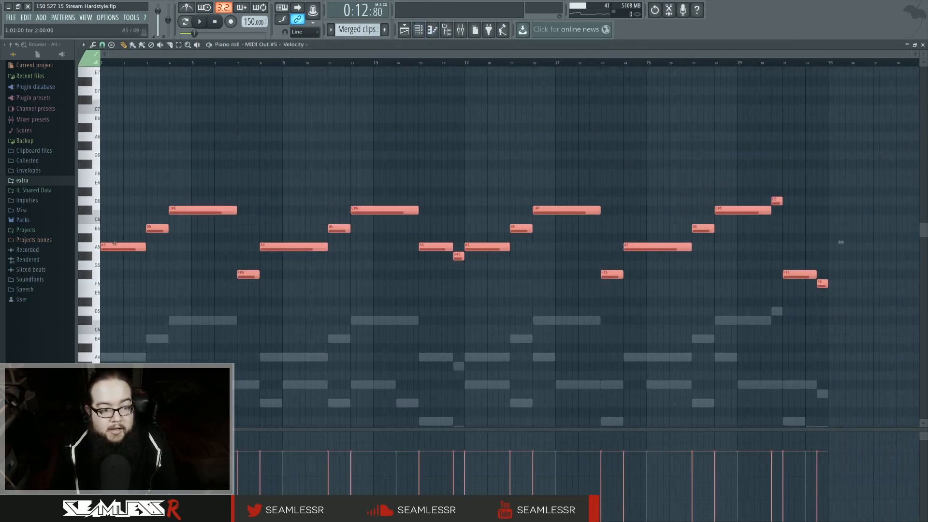
Step: Raise the MIDI Out #5 notes by one octave and play the pattern to hear the added layer
key(ctrl+Up)
key(space)
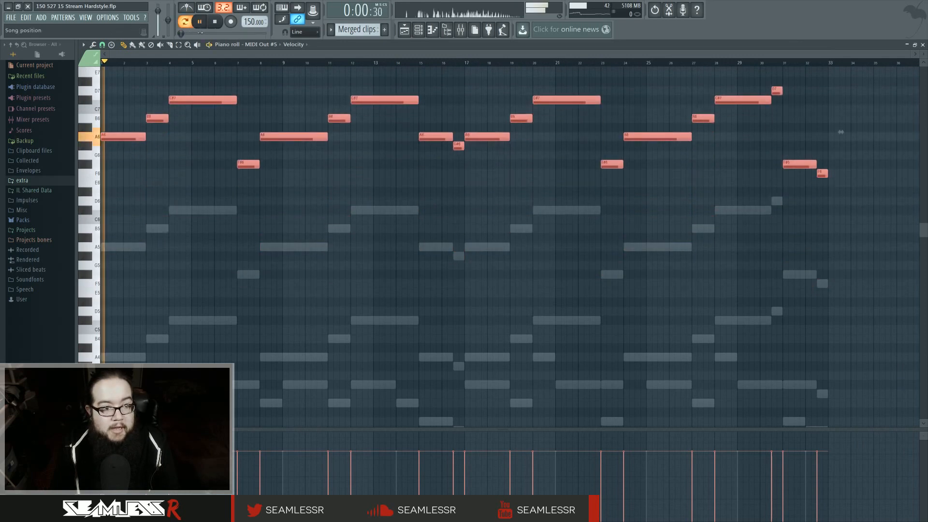
scroll(193, 209, up, 2)
key(ctrl+d)
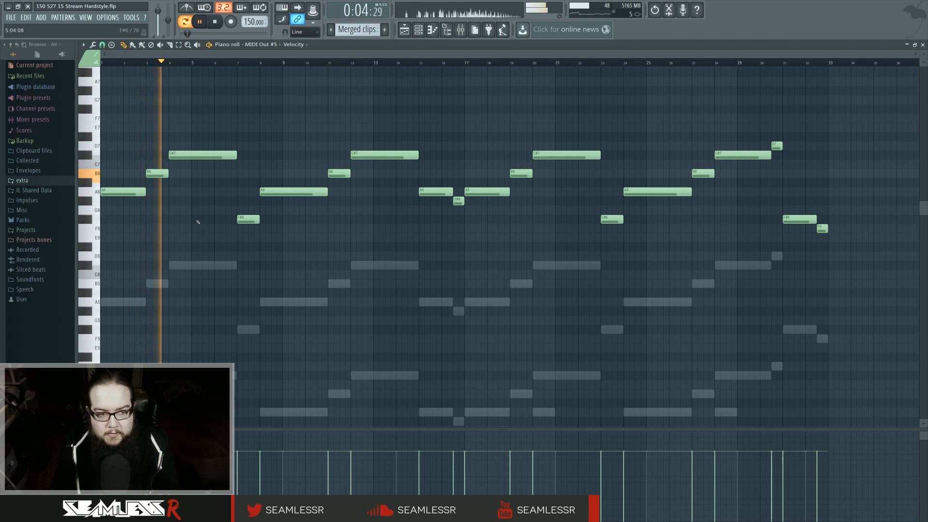
scroll(199, 222, up, 3)
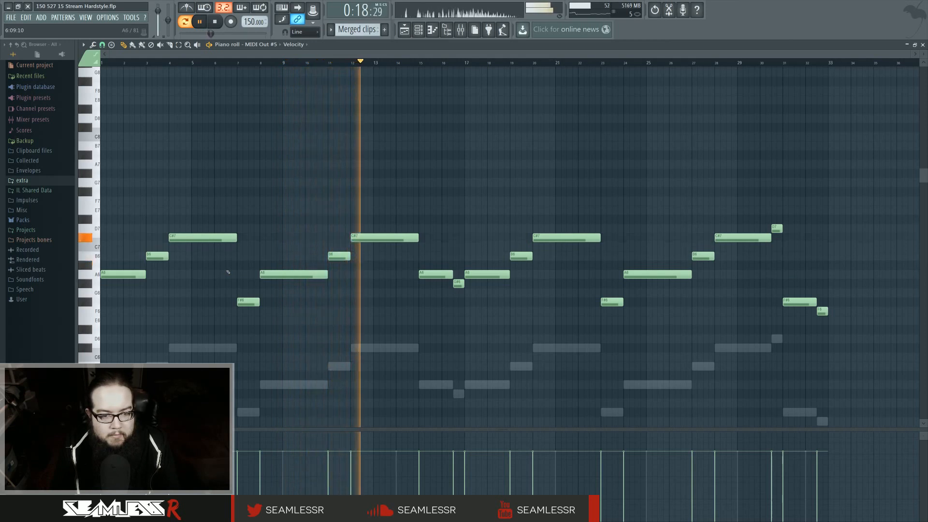
key(space)
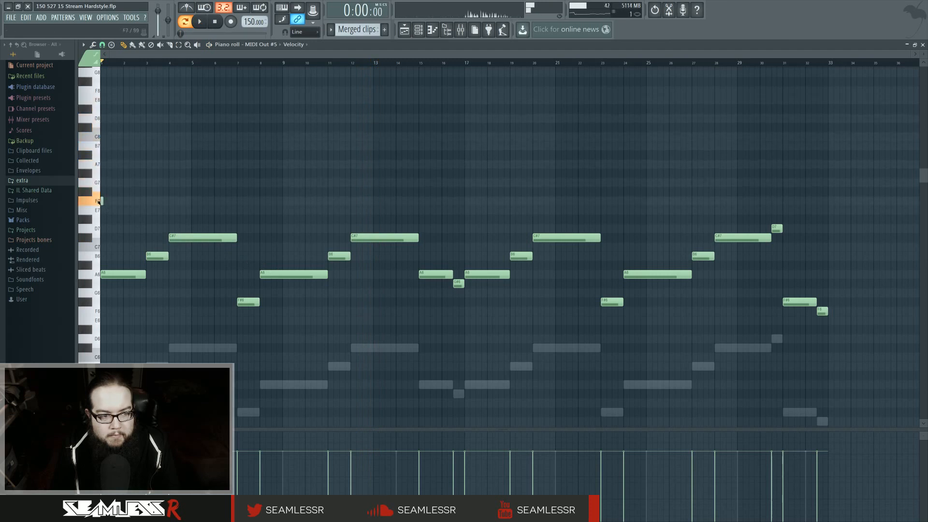
Step: Play the MIDI Out #5 melody and check the patches loaded in Play
scroll(127, 248, down, 1)
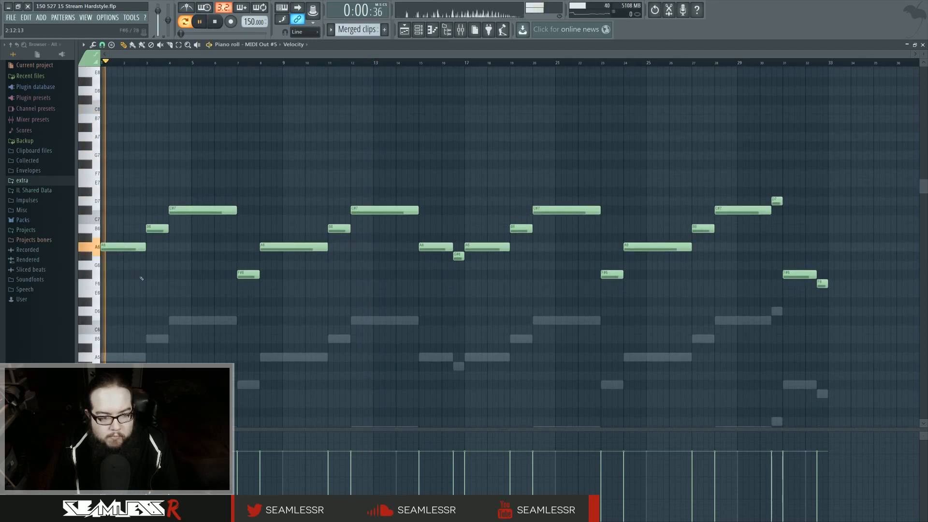
scroll(131, 273, down, 3)
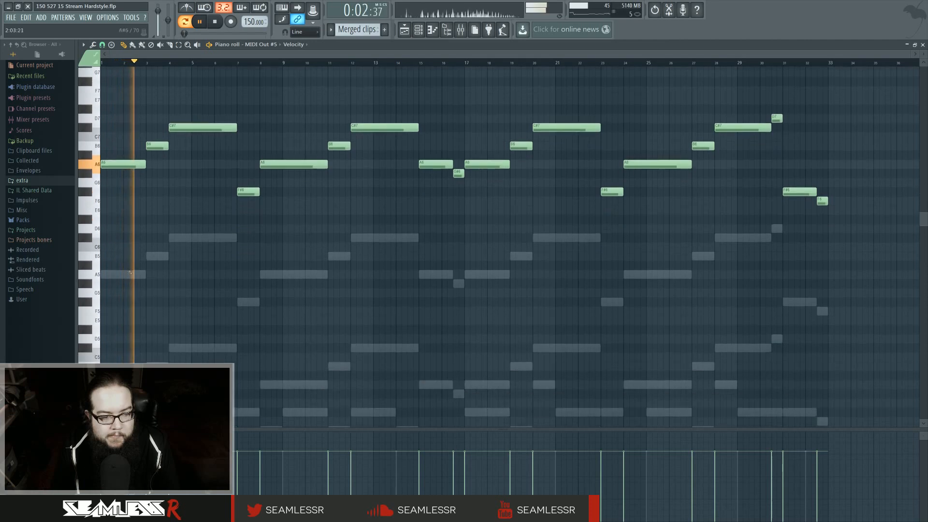
scroll(132, 275, up, 2)
scroll(134, 278, up, 1)
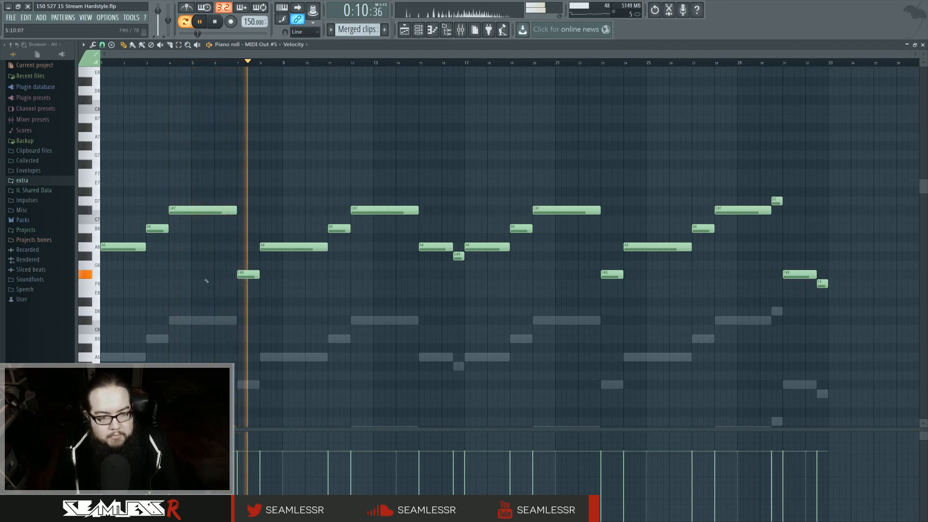
key(F6)
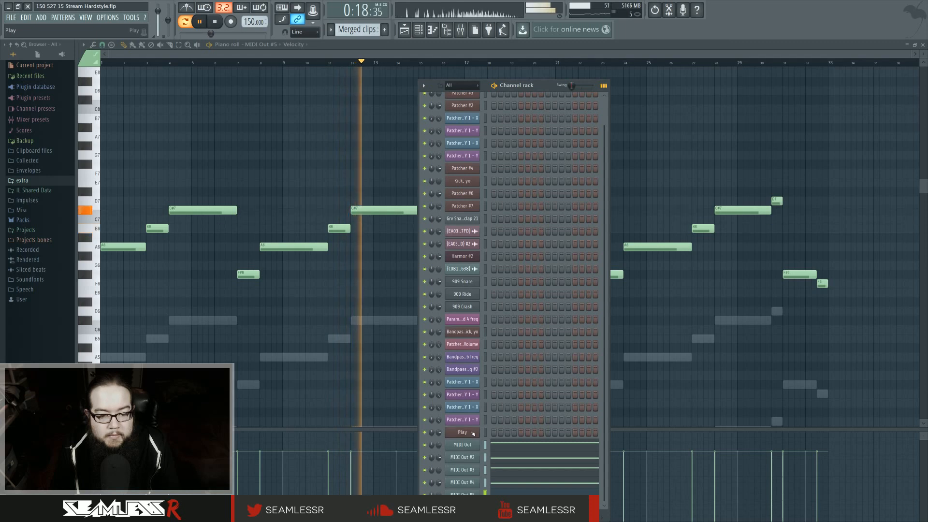
click(473, 433)
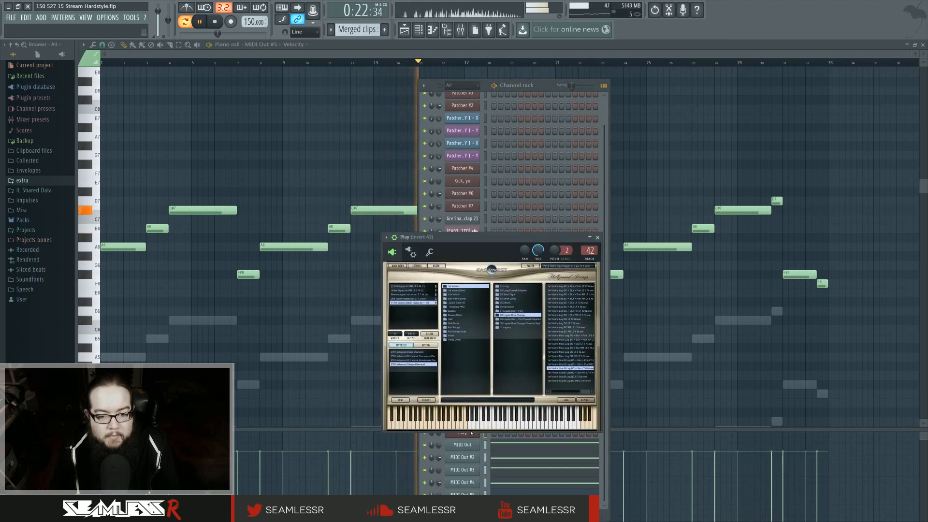
right_click(320, 335)
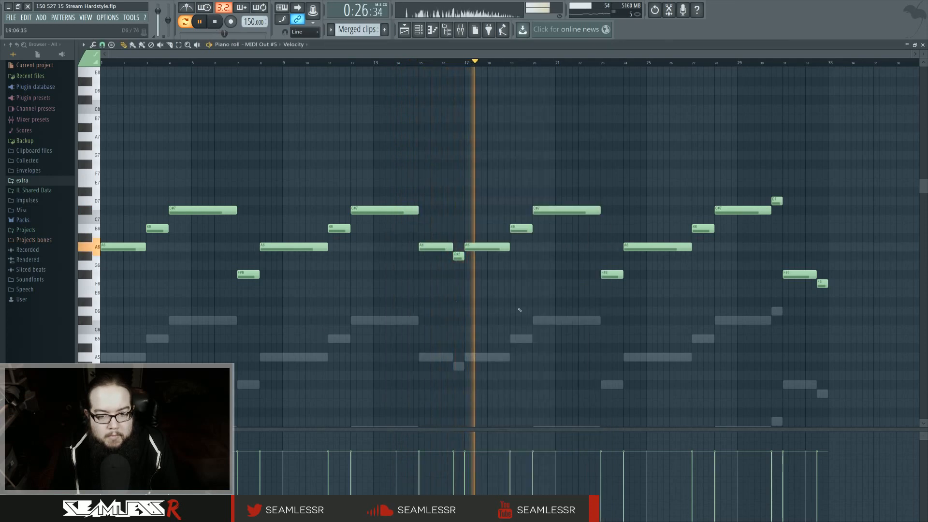
Step: Try the one-bar note at bar 19 on D7 and D#7, auditioning the passage around it
scroll(537, 274, up, 2)
drag(511, 228, 511, 200)
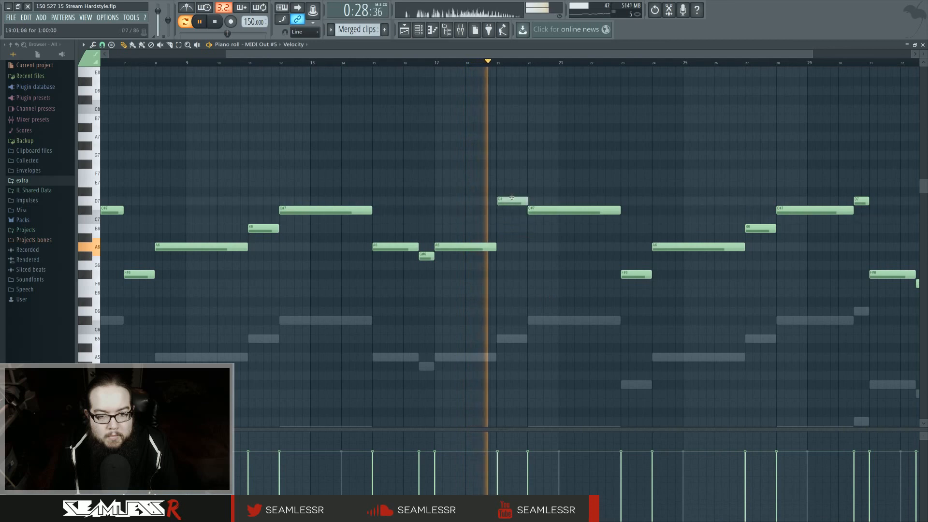
key(space)
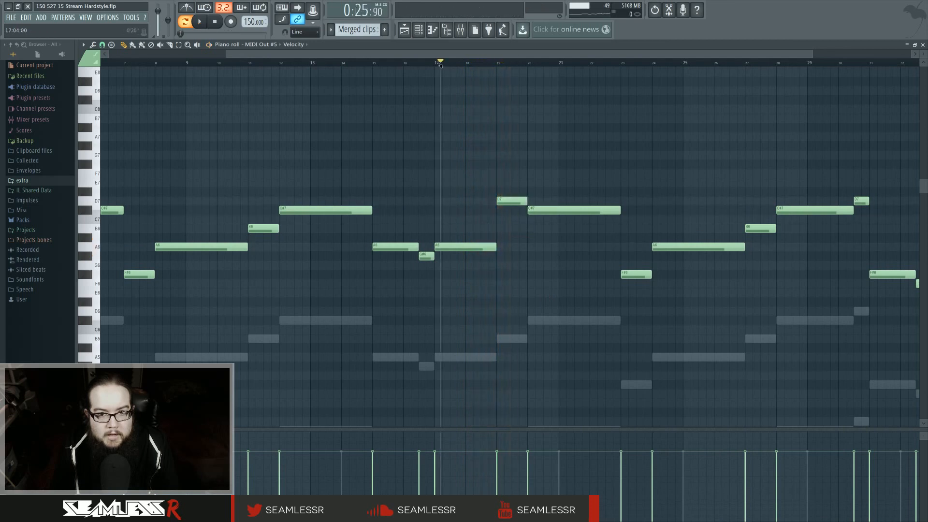
scroll(418, 226, up, 2)
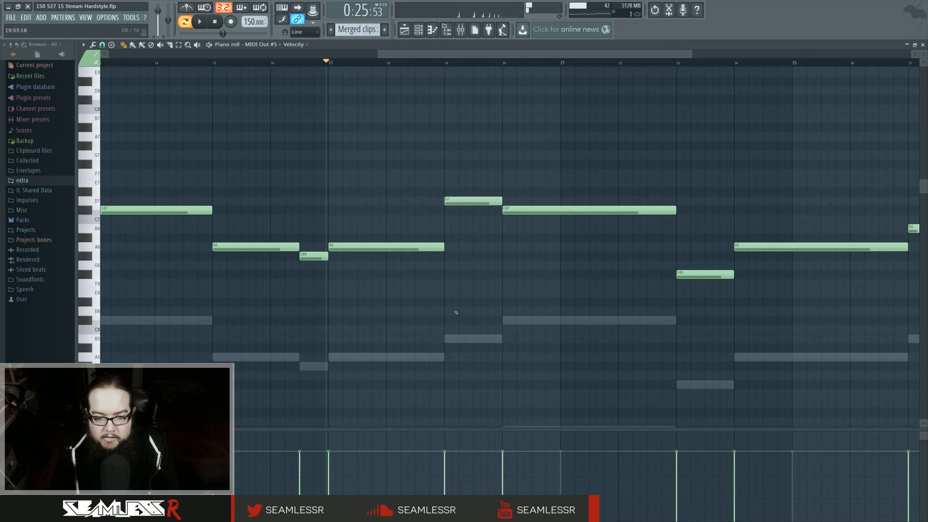
key(space)
click(438, 62)
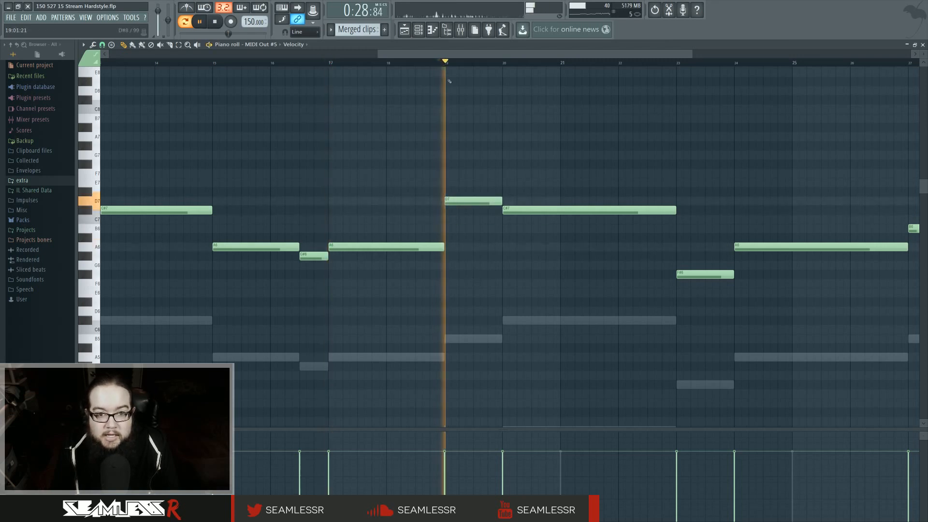
key(space)
drag(475, 199, 476, 189)
key(space)
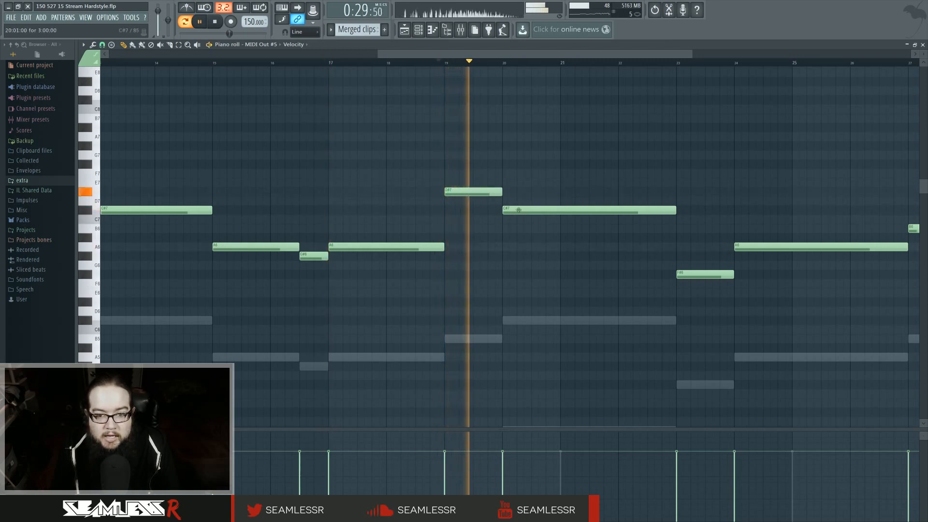
key(space)
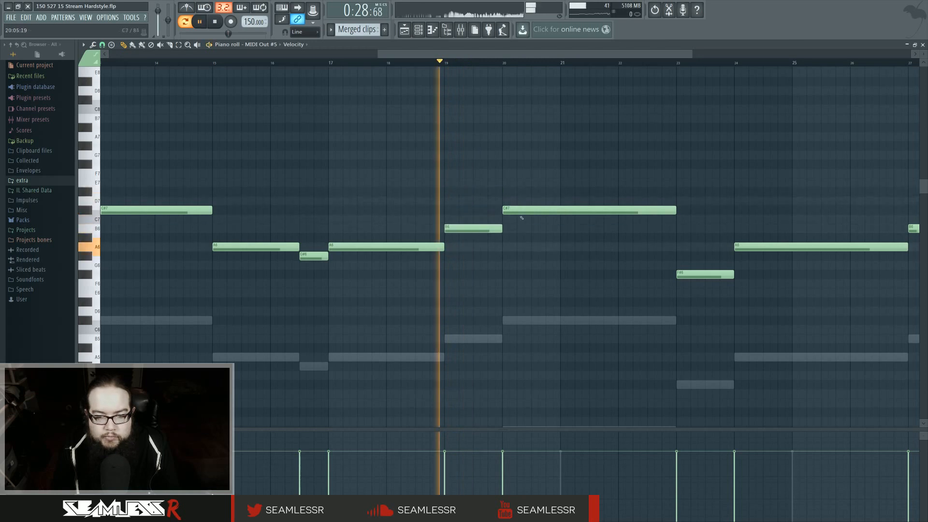
Step: Listen to the passage from bar 19 to bar 23 and examine the melody against the ghost notes of the other channels
scroll(479, 288, down, 7)
scroll(478, 288, up, 6)
scroll(480, 288, down, 3)
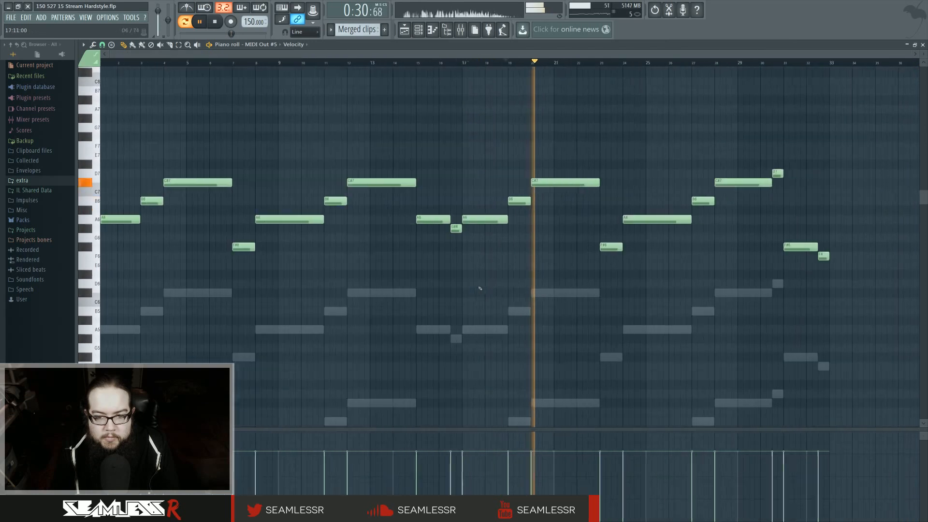
scroll(481, 288, down, 3)
scroll(530, 306, up, 5)
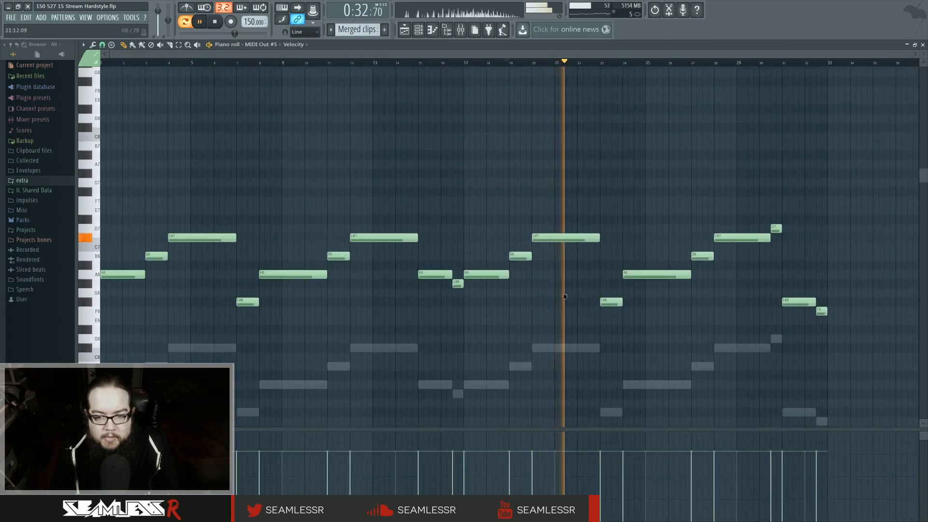
scroll(565, 296, up, 1)
scroll(548, 308, down, 5)
key(space)
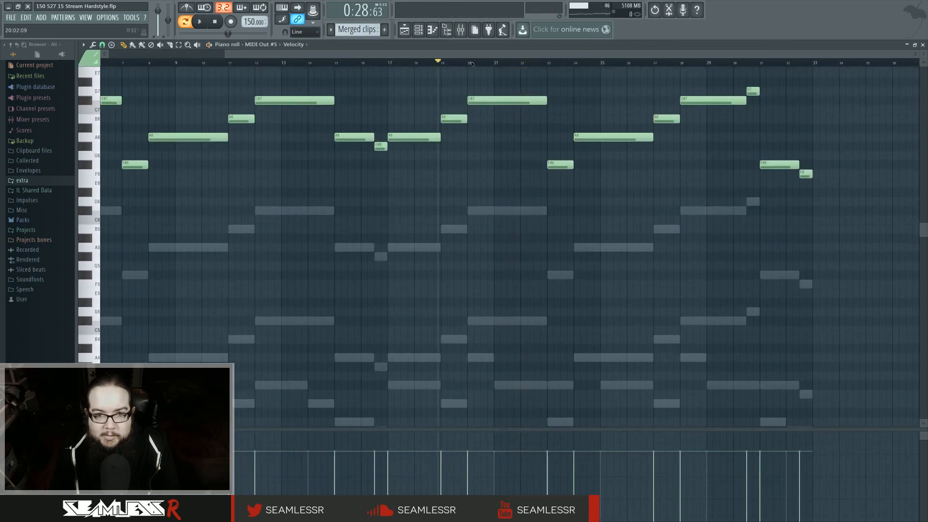
scroll(493, 214, down, 3)
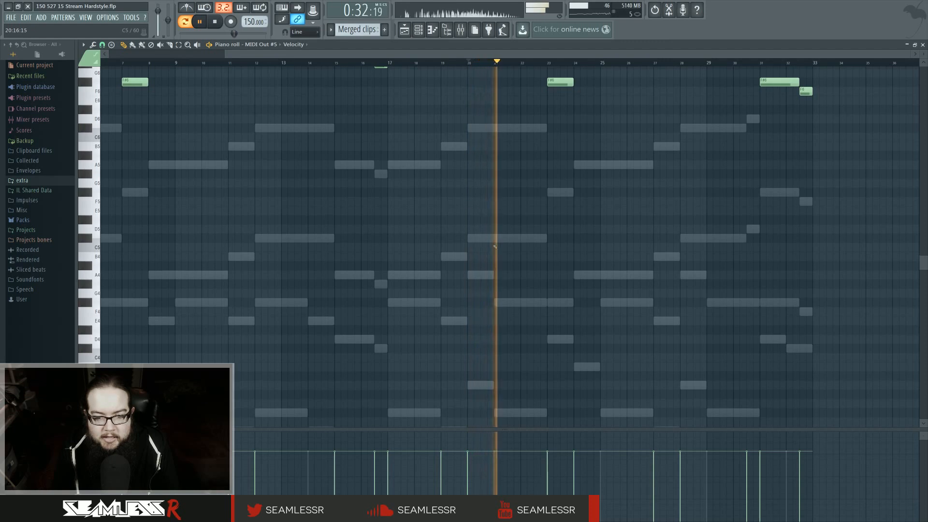
key(space)
scroll(502, 261, up, 5)
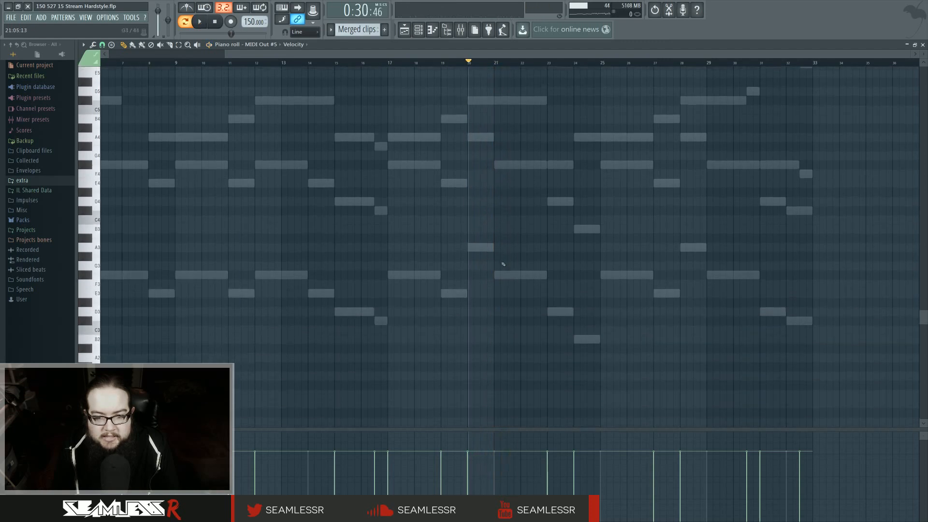
scroll(502, 268, up, 3)
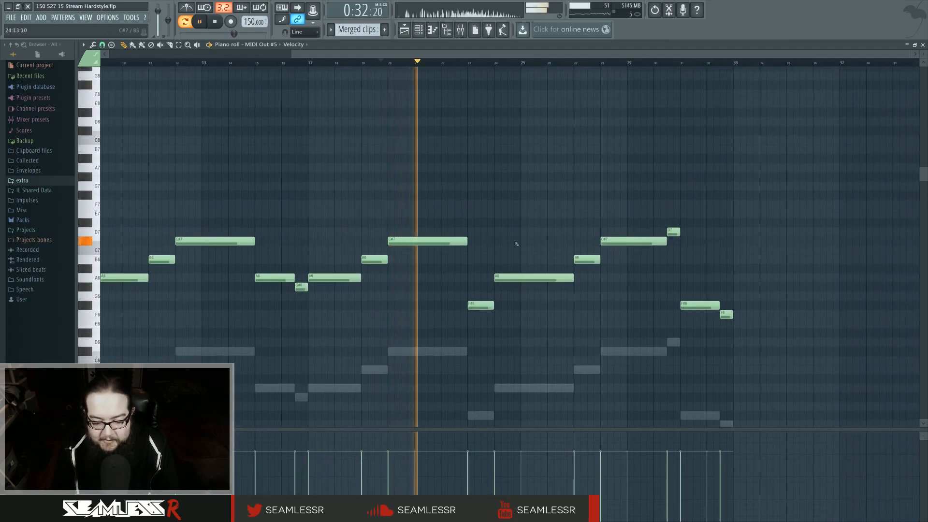
scroll(507, 228, up, 1)
scroll(513, 232, up, 1)
scroll(512, 240, up, 2)
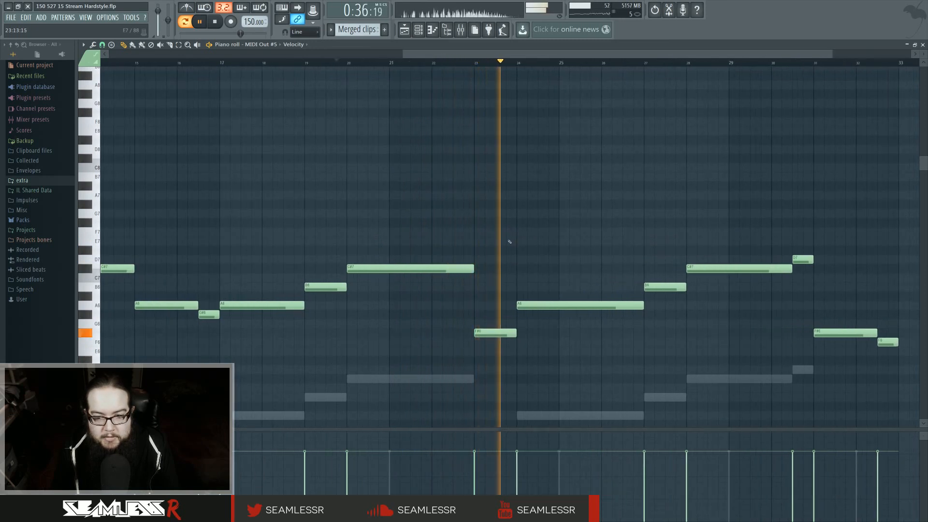
key(space)
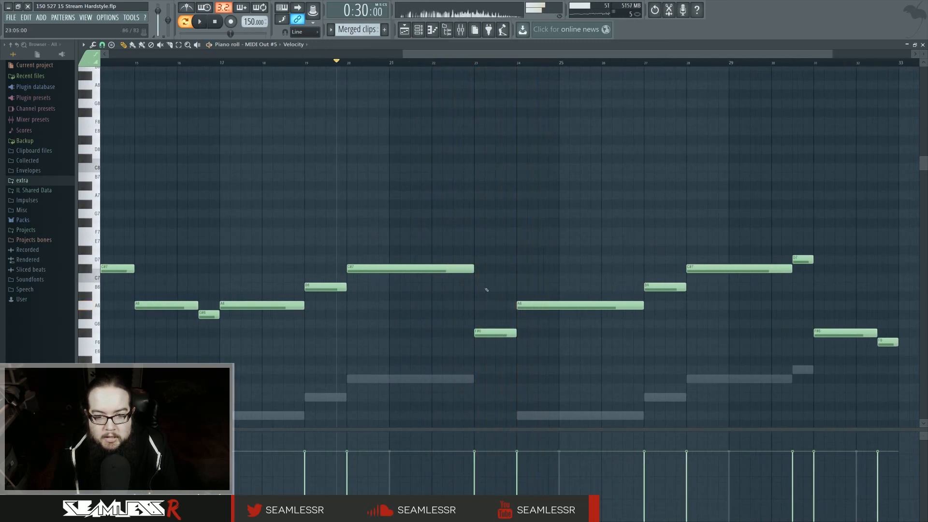
Step: Raise the bar 23 note to E7 and the three-bar note at bar 24 to F#7, auditioning the result
key(space)
drag(493, 333, 494, 240)
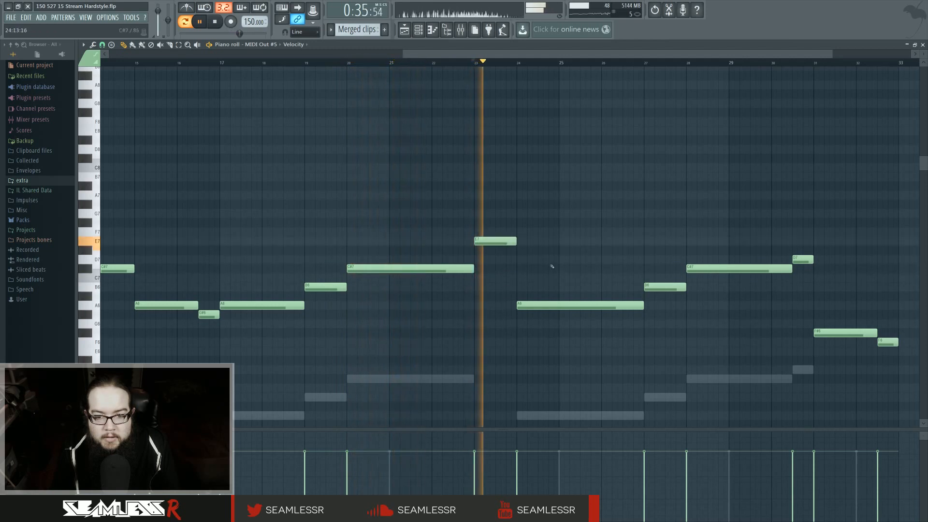
drag(537, 305, 537, 212)
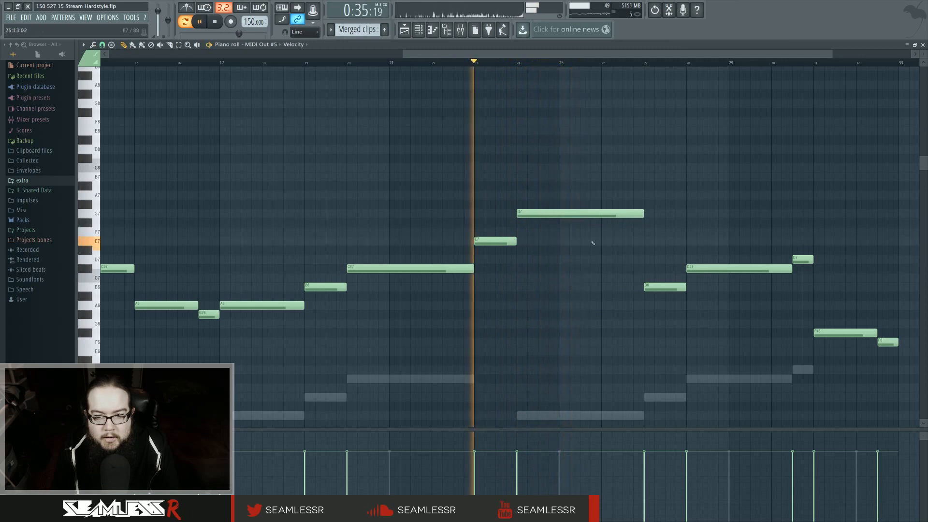
mouse_move(642, 213)
mouse_down()
mouse_move(595, 212)
mouse_move(644, 213)
mouse_move(631, 224)
mouse_up()
key(space)
key(space)
click(646, 206)
right_click(647, 206)
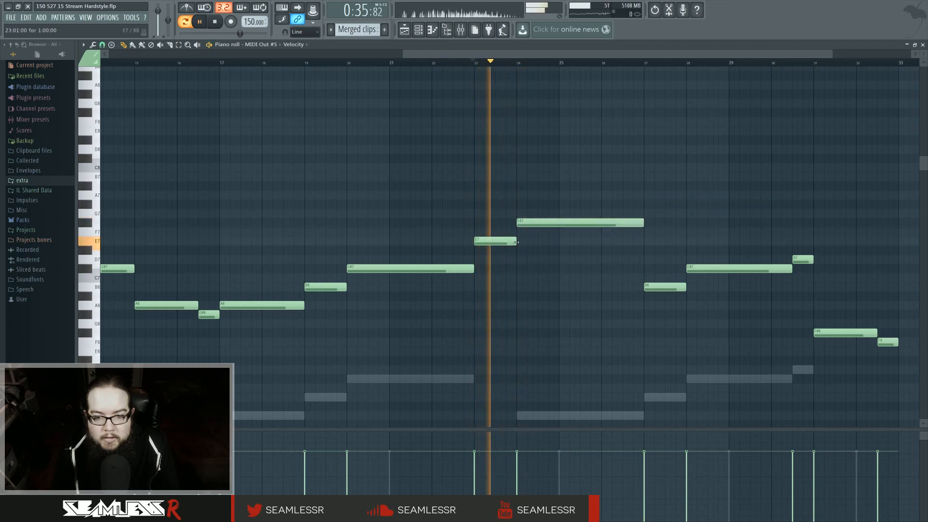
Step: Lower the bar 24 note to D#7 and shorten it to one bar
scroll(518, 234, up, 3)
drag(525, 223, 524, 251)
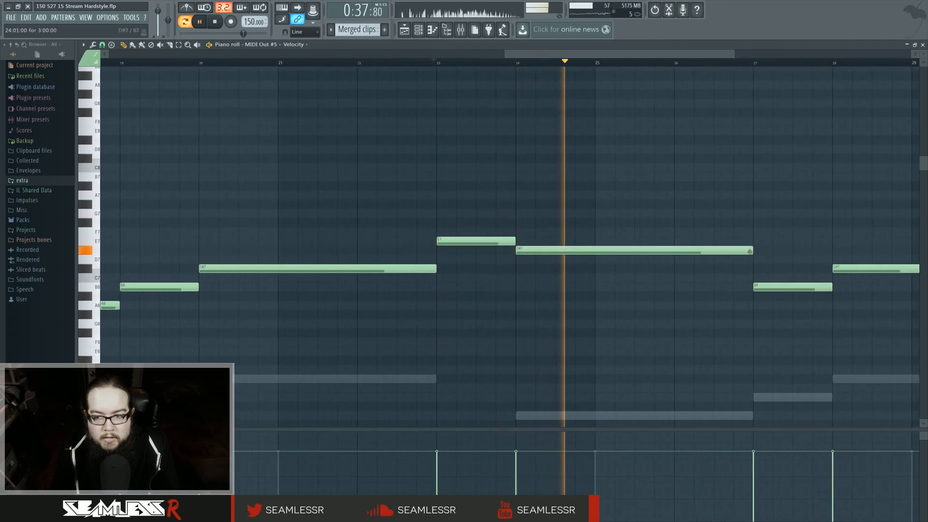
drag(752, 250, 595, 251)
Step: Add an F#7 note at bar 25 and lengthen it to two bars, filling the gap up to bar 27
key(space)
key(space)
click(598, 223)
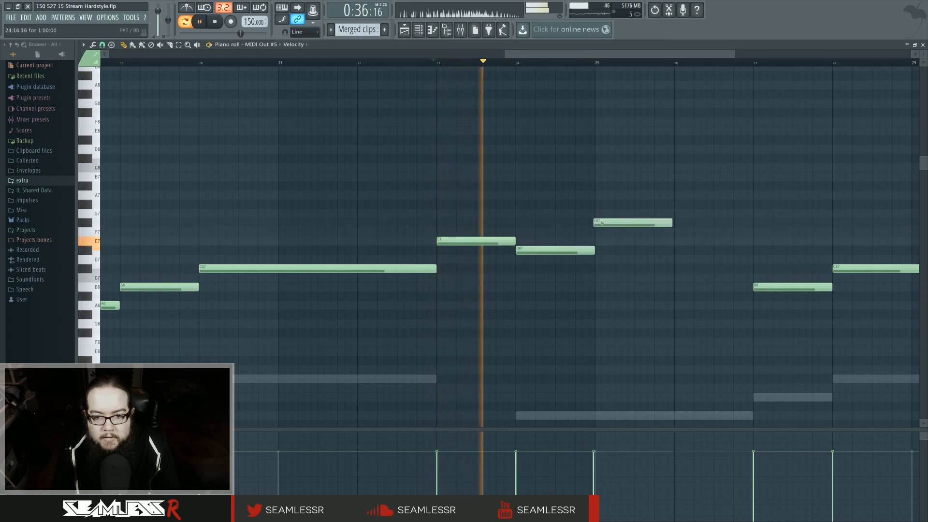
drag(673, 223, 753, 224)
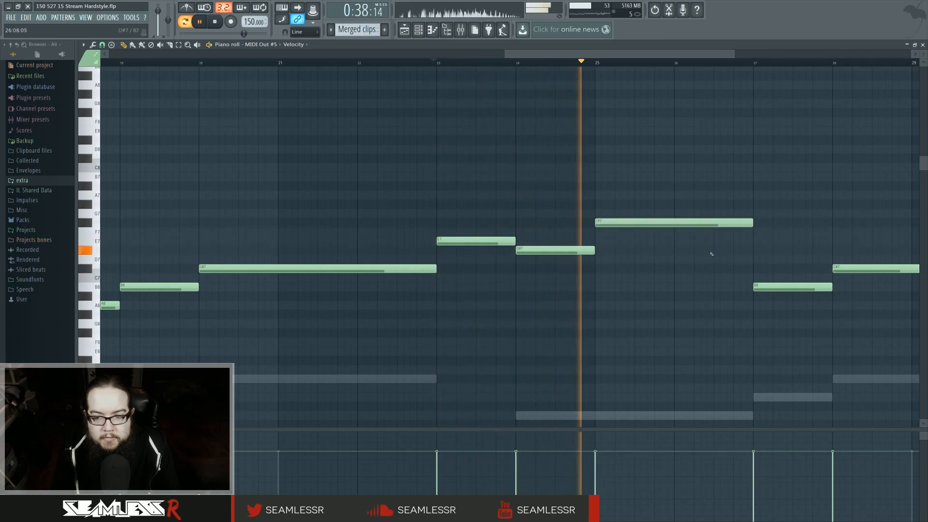
Step: Raise the bar 27 note to G#7 and the long bar 28 note to A7, then play back the ending
drag(707, 269, 437, 280)
scroll(440, 281, down, 1)
drag(490, 297, 489, 208)
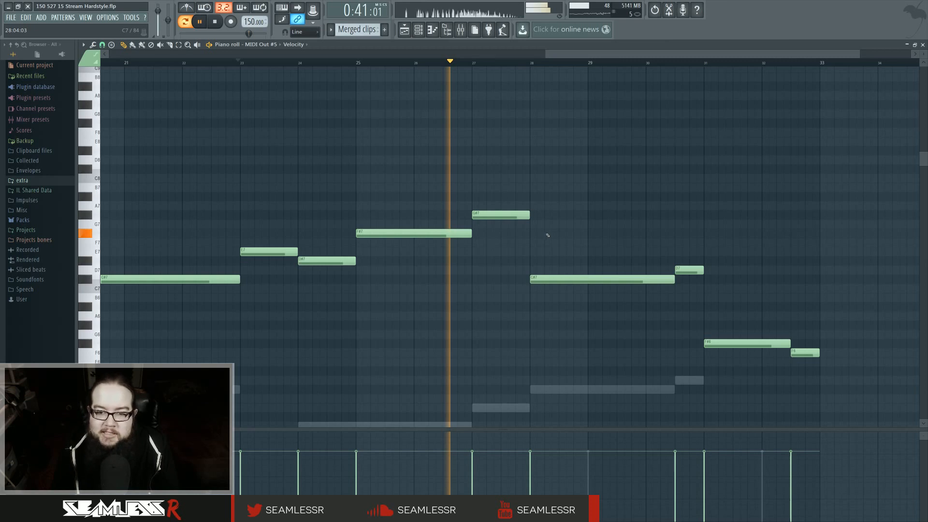
drag(548, 279, 549, 204)
key(space)
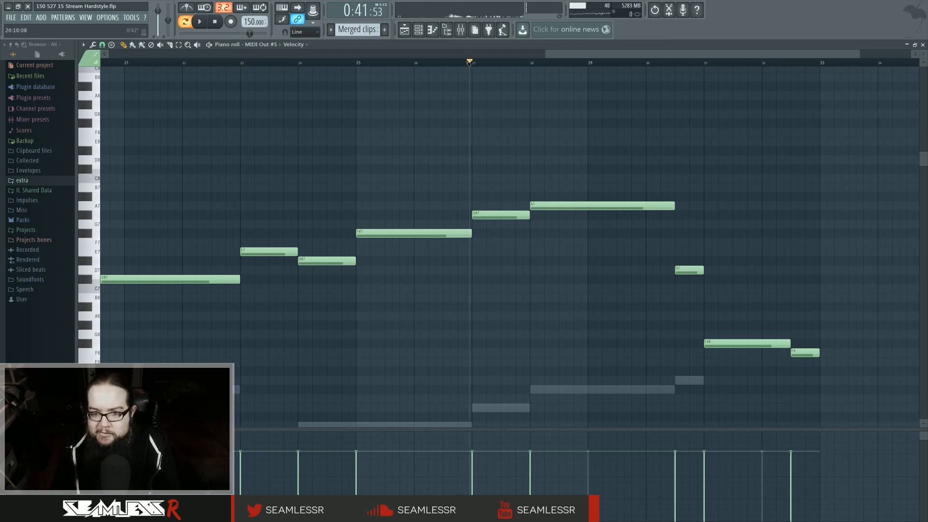
key(space)
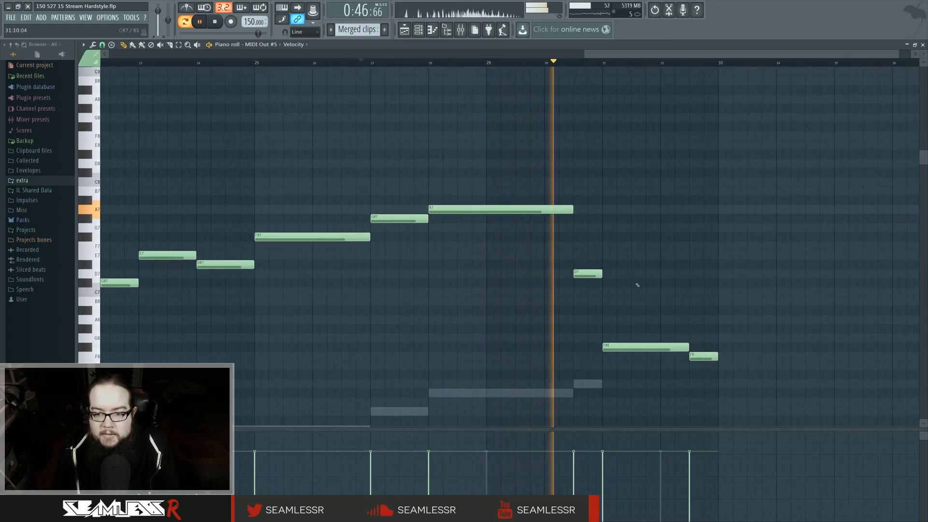
Step: Raise the bar 31 note to F#7 and the short final note in bar 32 to F7, auditioning the ending
drag(643, 347, 638, 236)
drag(704, 356, 703, 241)
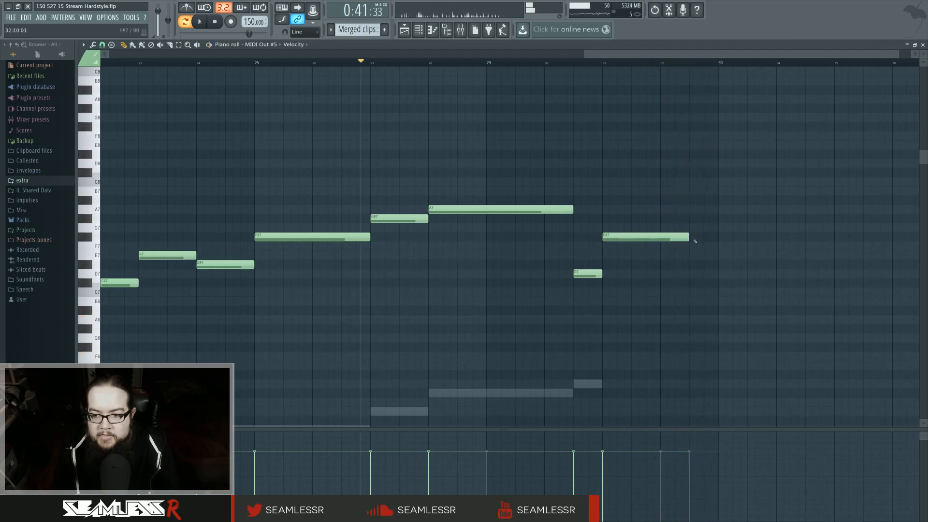
key(space)
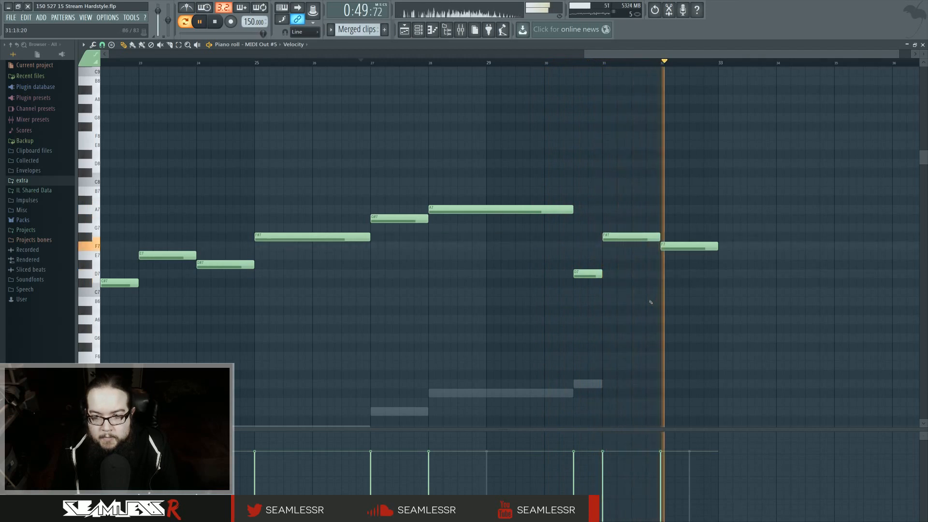
key(space)
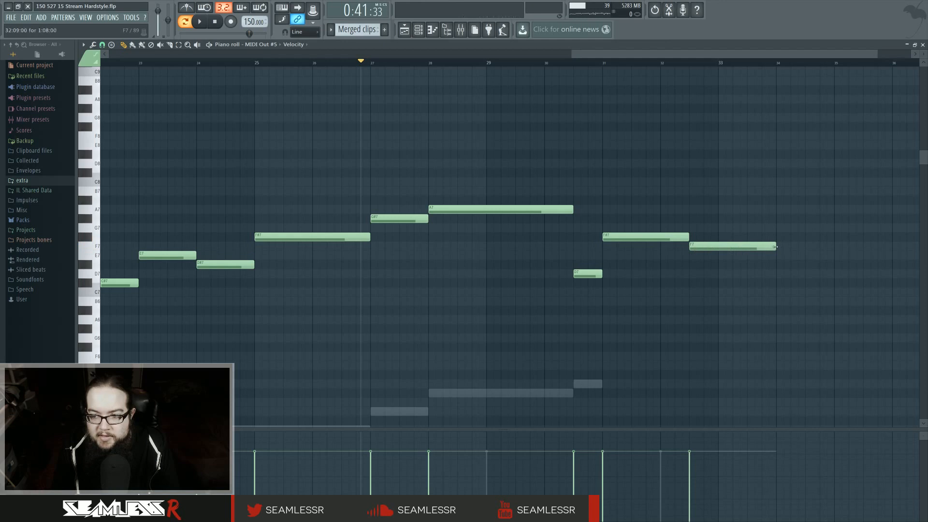
key(space)
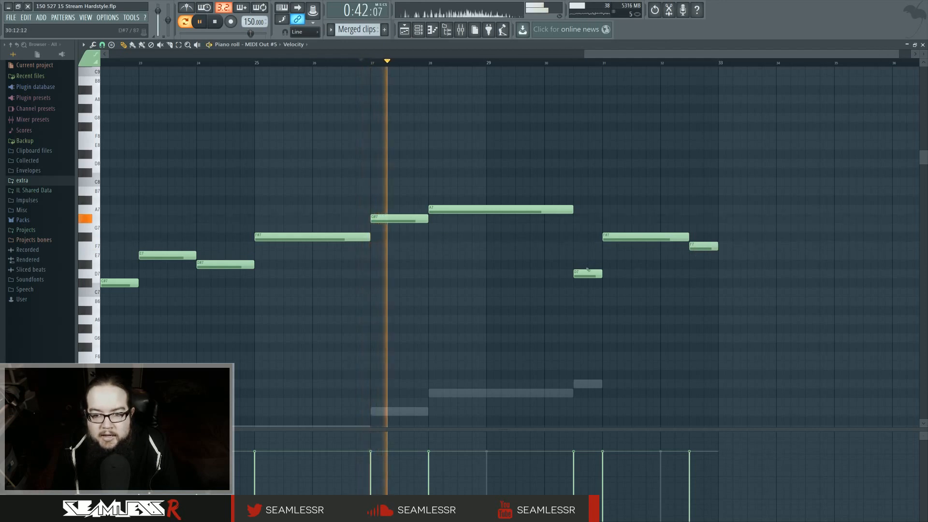
Step: Raise the short half-bar note in bar 30 to G#7 and play back the finished phrase
drag(587, 269, 586, 215)
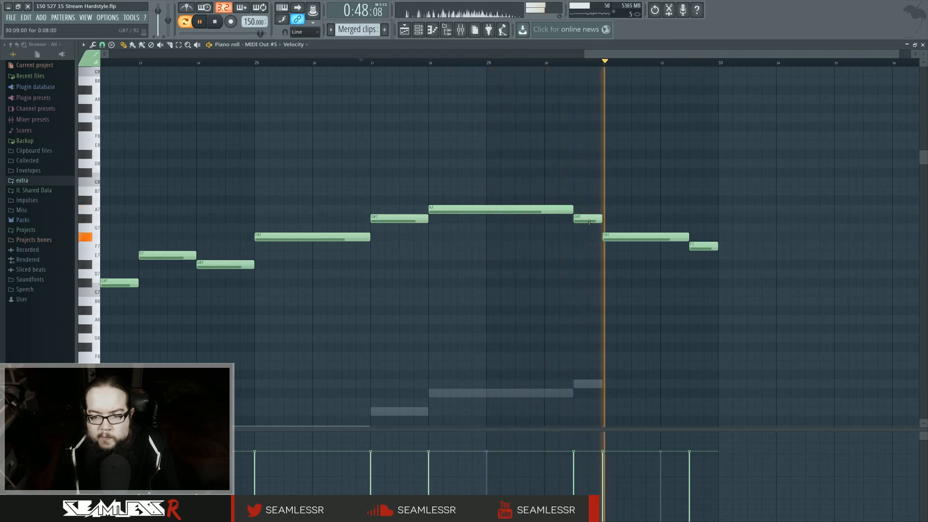
ctrl+right_click(563, 253)
key(space)
scroll(591, 319, down, 2)
scroll(590, 321, up, 1)
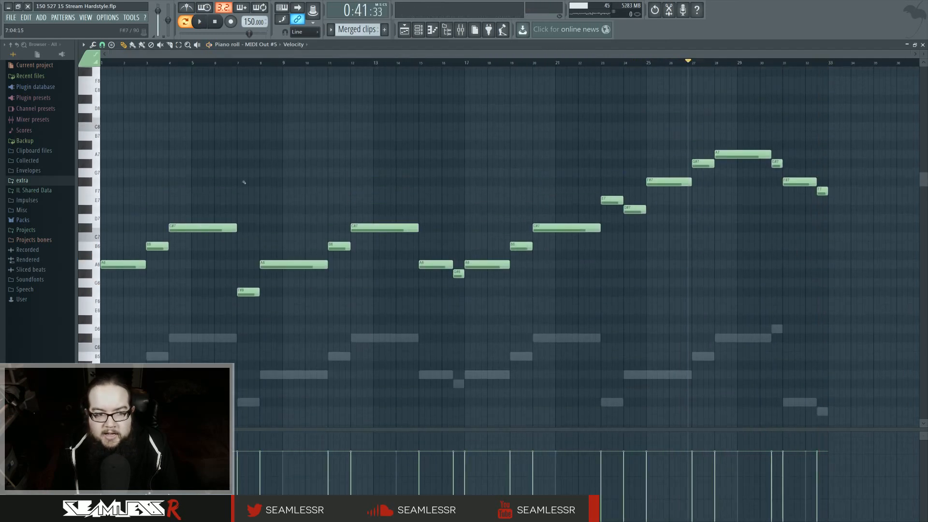
Step: Open the Play sampler and browse the 1st Violins articulation folders, examining the patches in the Legato Slur + Port and Legato folders
click(418, 35)
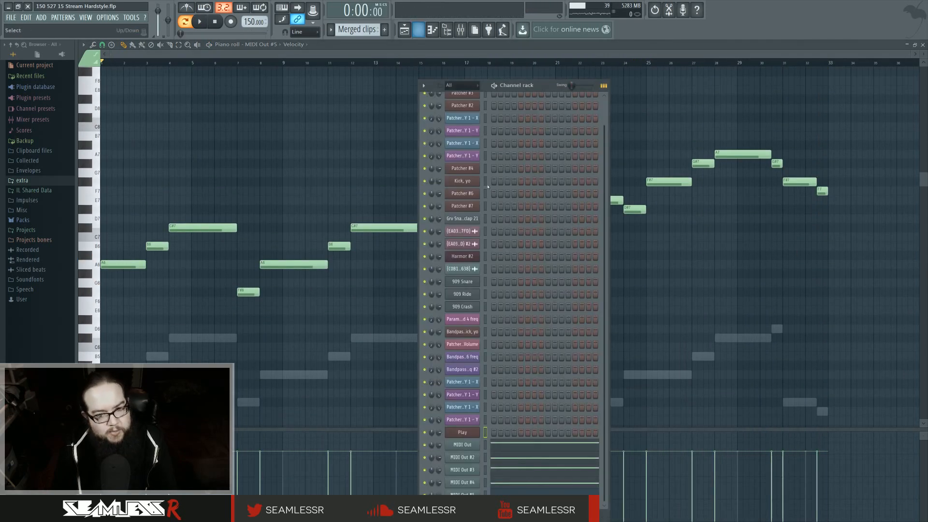
click(471, 432)
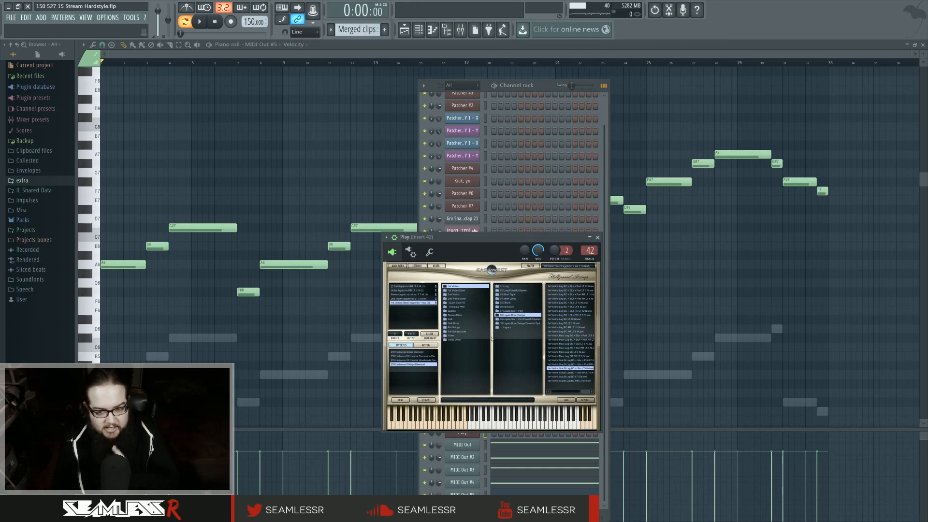
drag(551, 241, 547, 237)
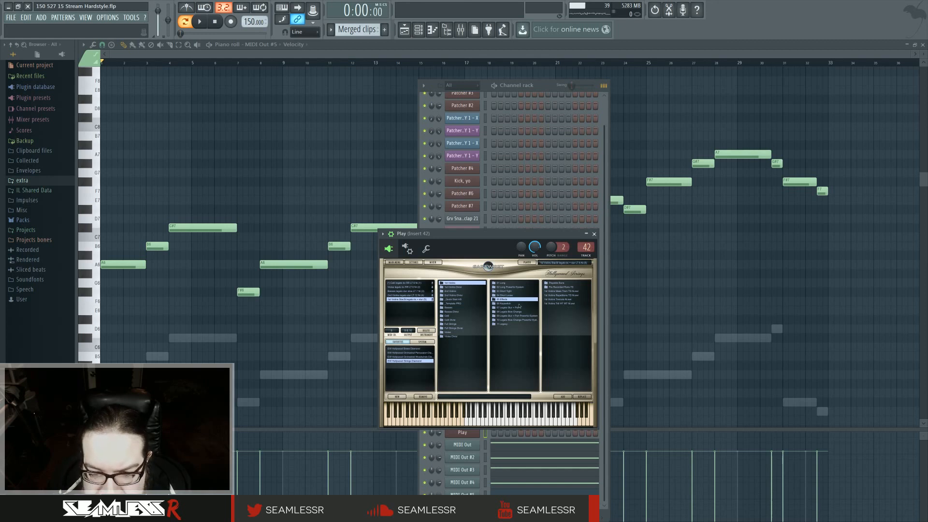
click(522, 309)
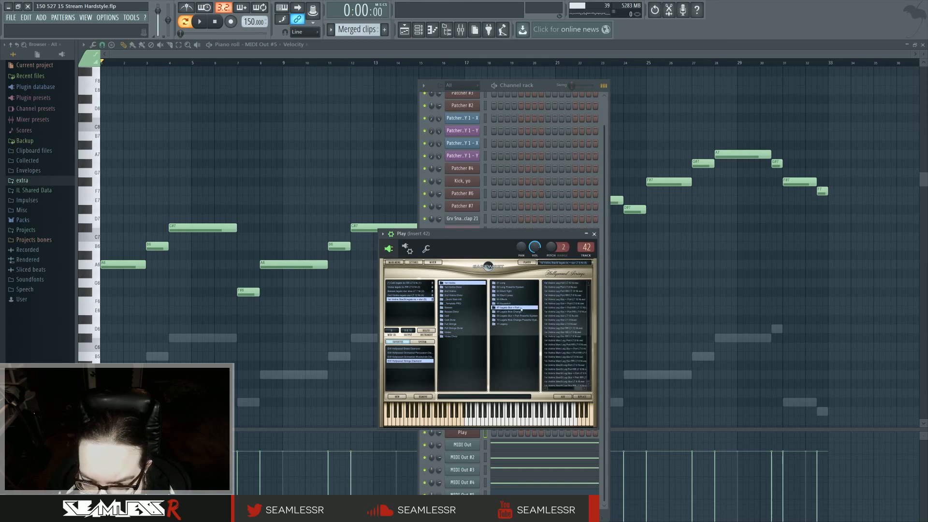
click(514, 287)
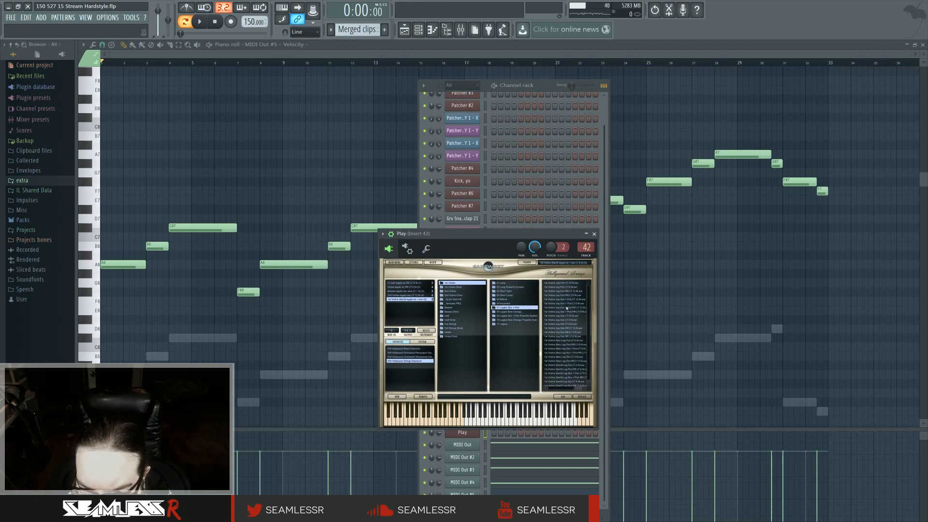
scroll(567, 305, down, 1)
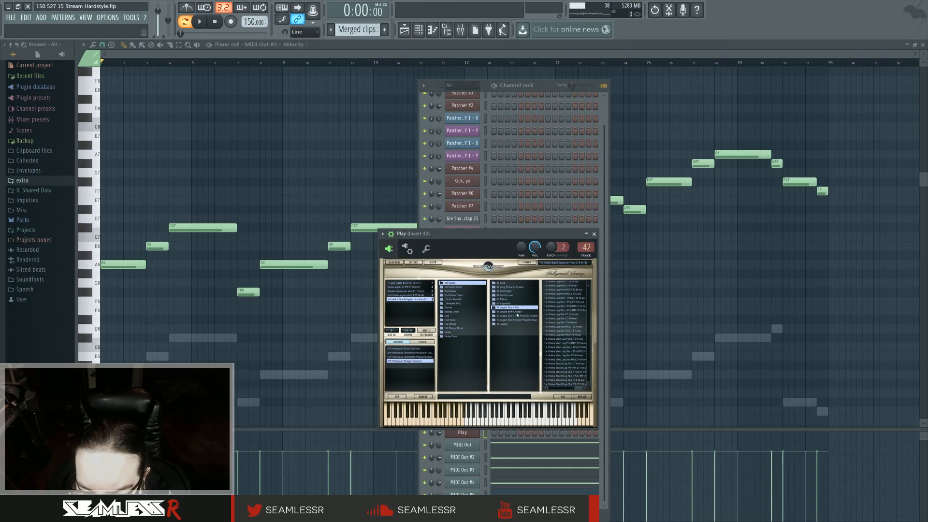
click(522, 312)
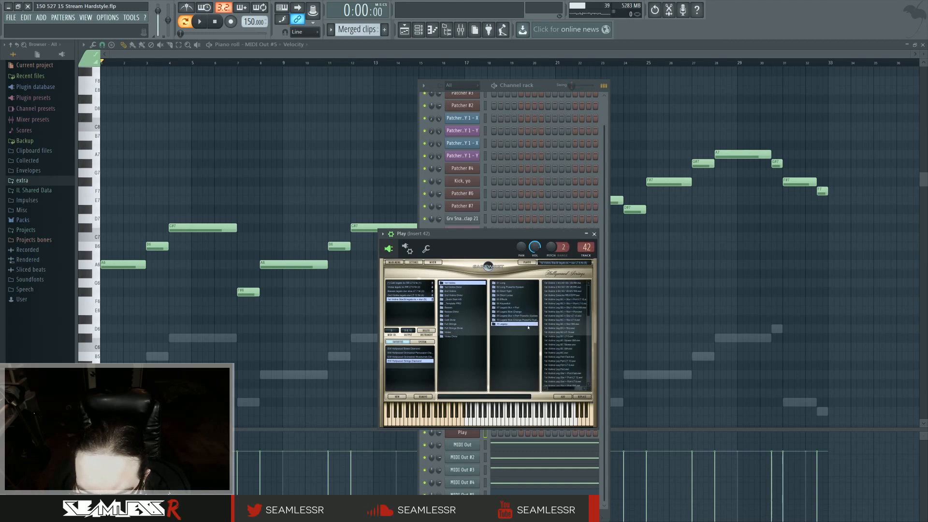
scroll(568, 339, down, 5)
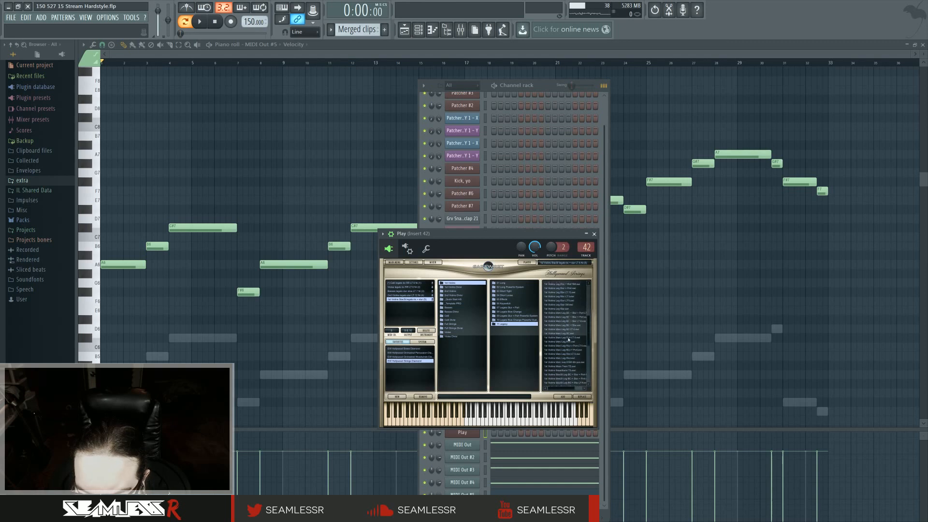
scroll(573, 369, down, 5)
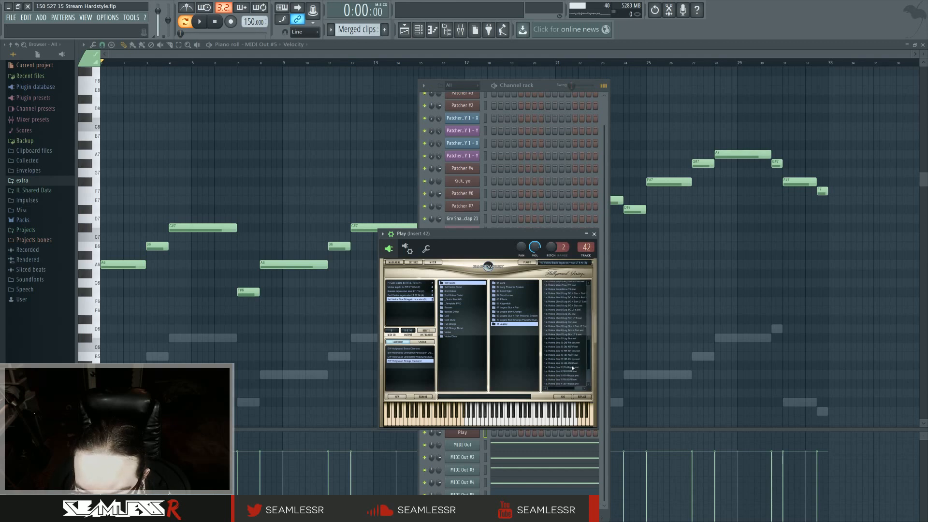
scroll(573, 369, up, 15)
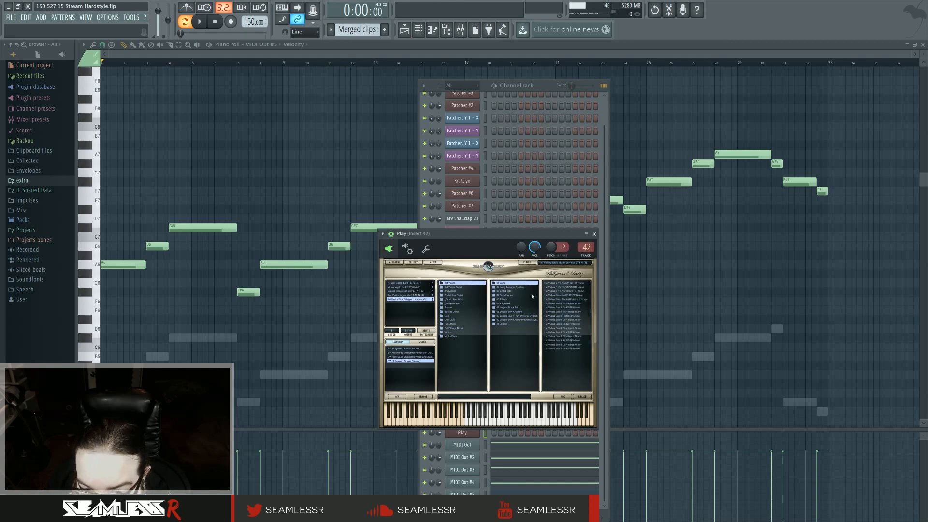
Step: Replace the current violin instrument with the 1st Violins measured tremolo patch from the Effects folder and start playback
double_click(565, 292)
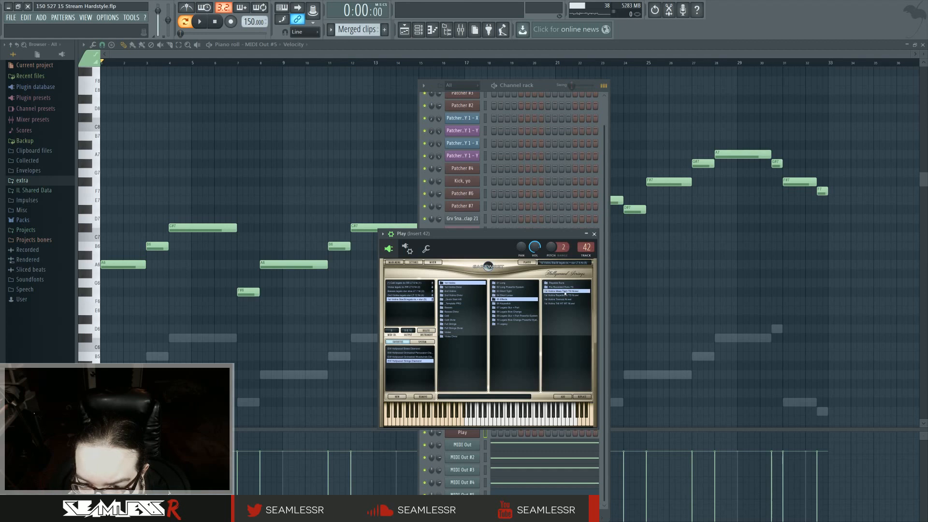
click(489, 349)
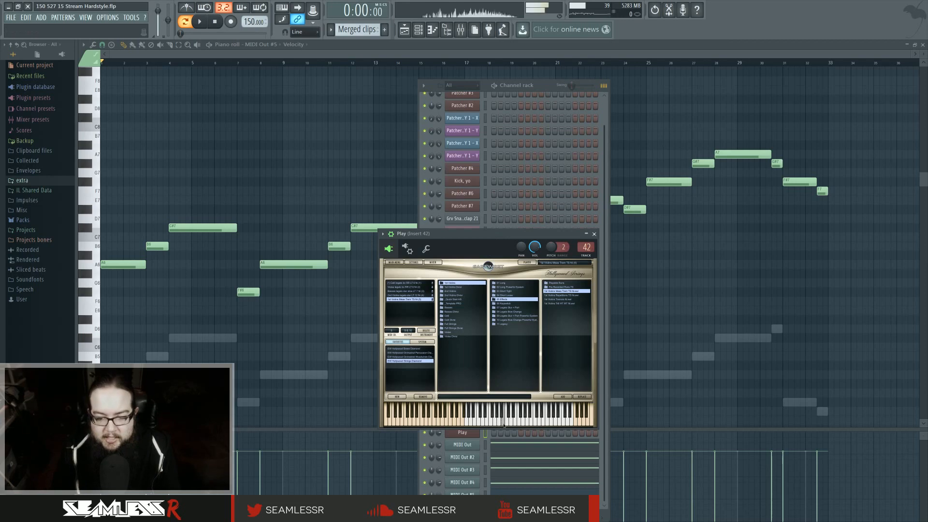
key(space)
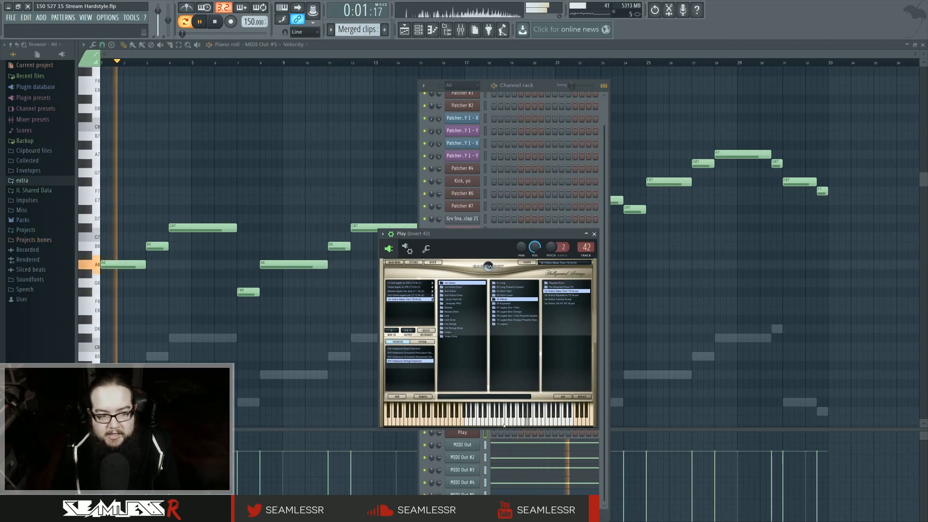
Step: Check the string tracks' levels in the mixer during playback, stop, and return to the piano roll
click(462, 30)
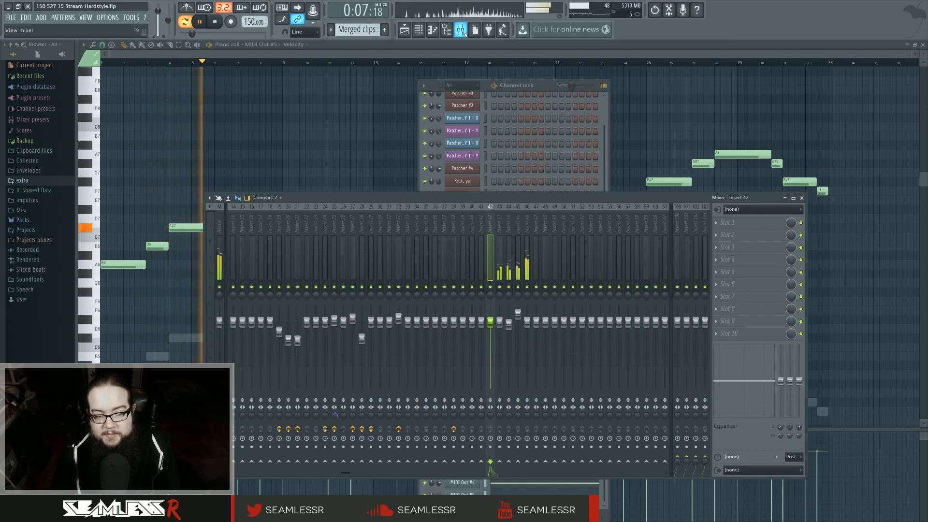
key(space)
click(464, 33)
right_click(310, 168)
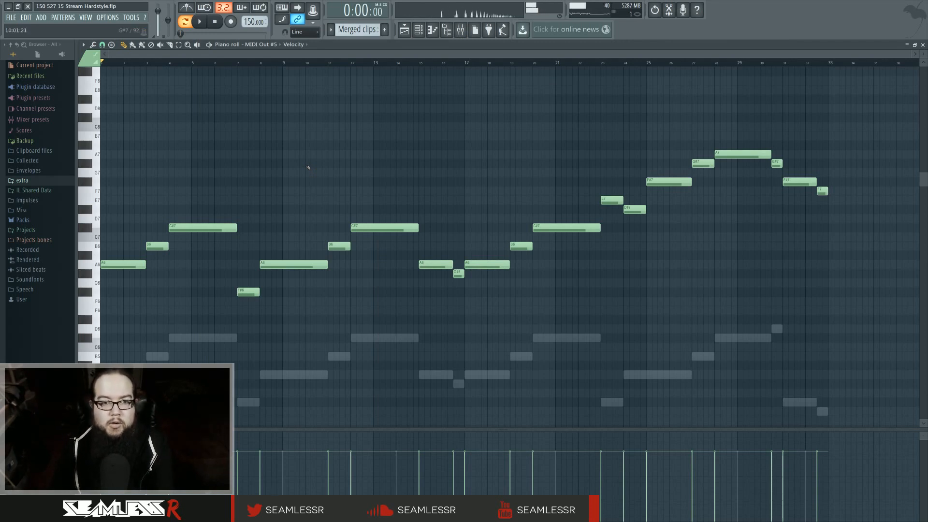
Step: Play back the start of the violin part and examine its notes against the lower ghost parts
key(F6)
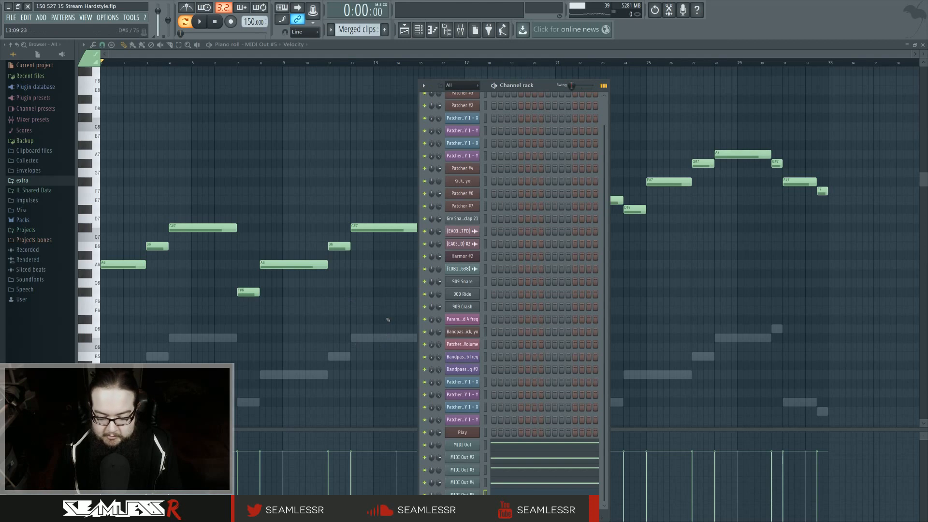
key(F6)
key(space)
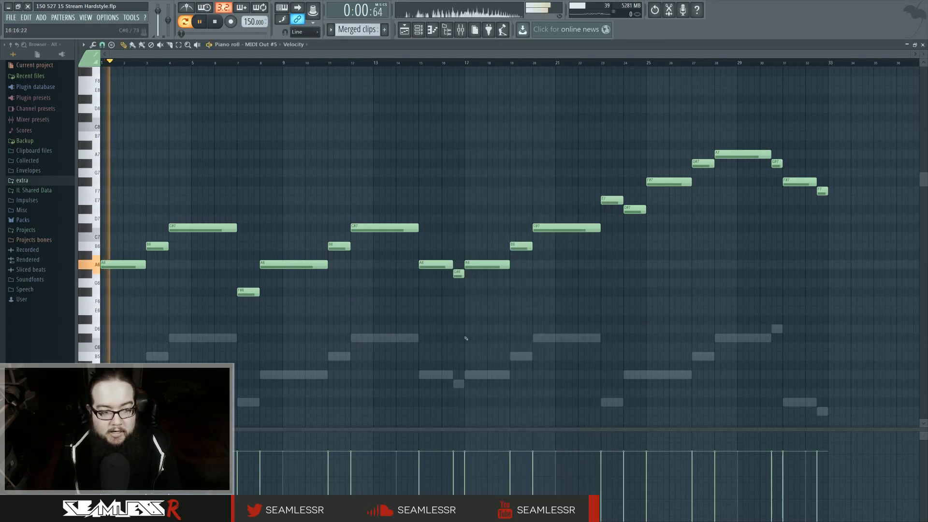
key(space)
scroll(411, 343, down, 4)
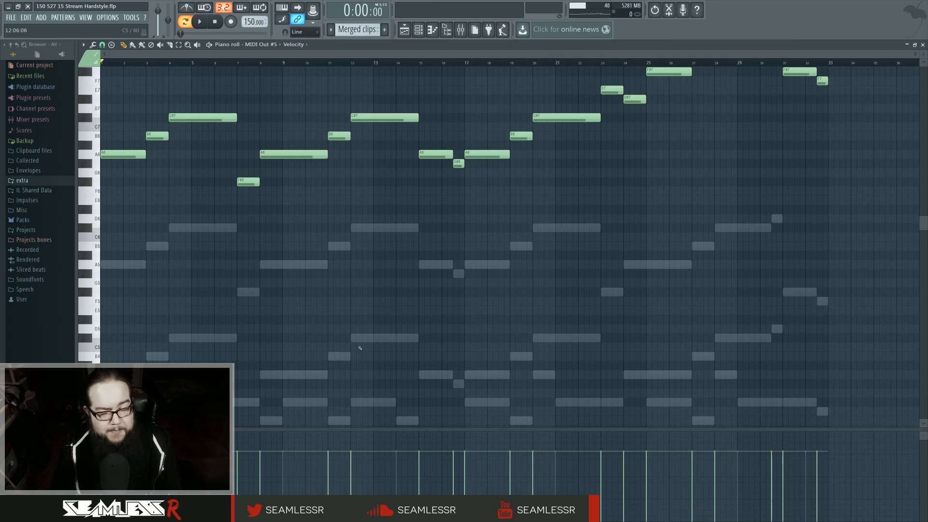
scroll(360, 348, up, 1)
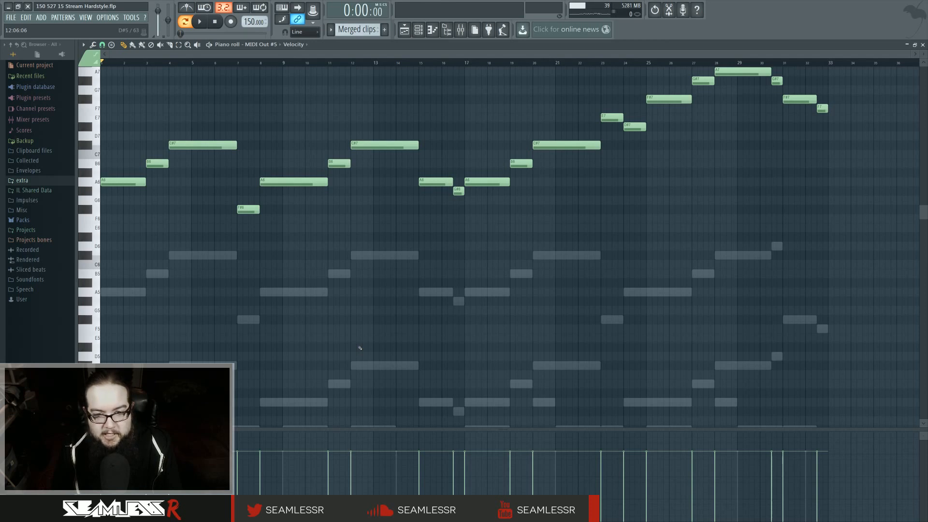
scroll(361, 348, up, 3)
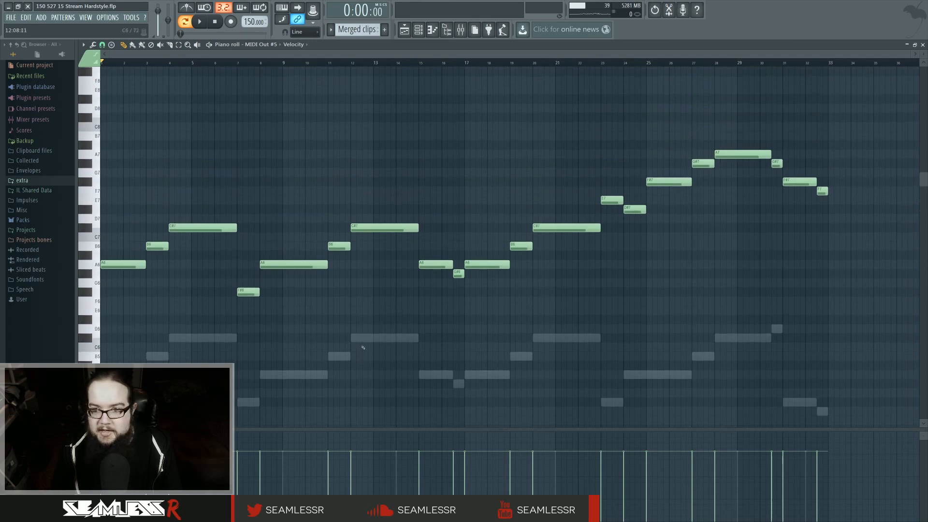
Step: Replace the tremolo instrument in Play with a 1st Violins sustain patch from the Long folder and play back the opening
click(419, 29)
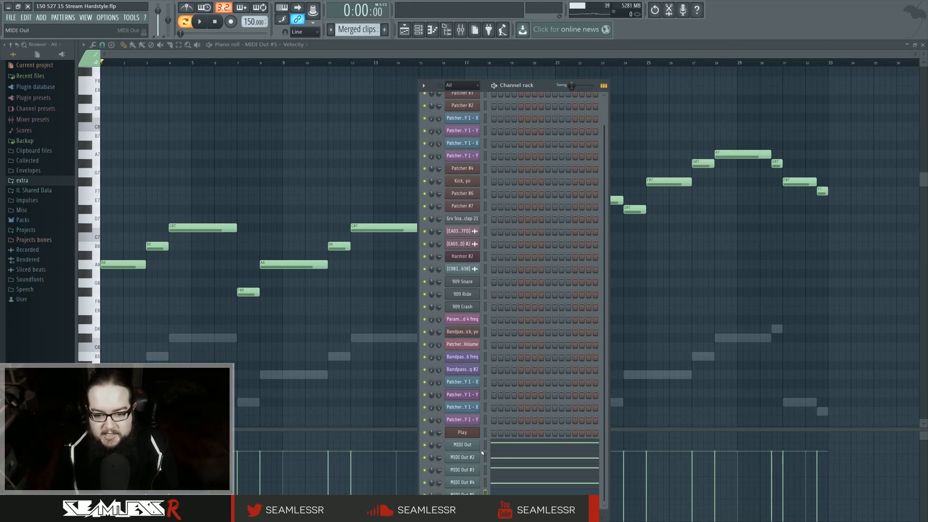
click(467, 432)
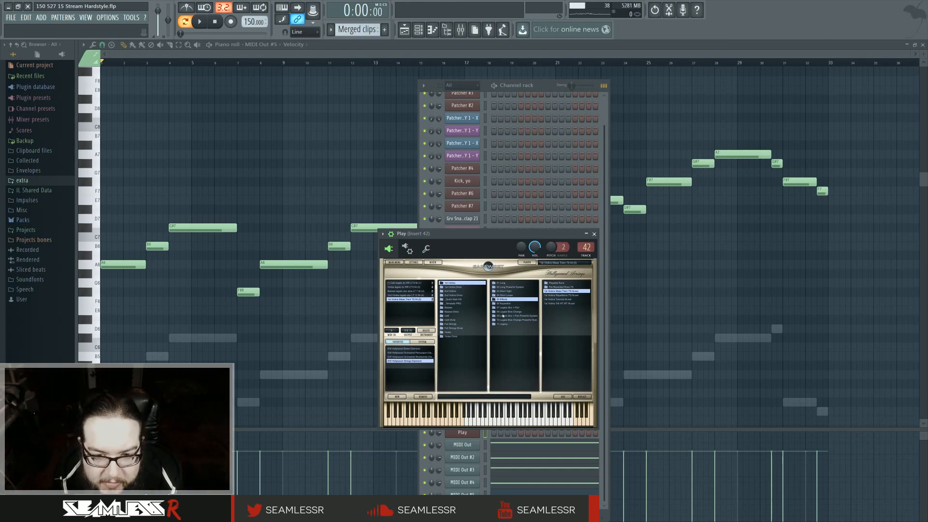
click(458, 292)
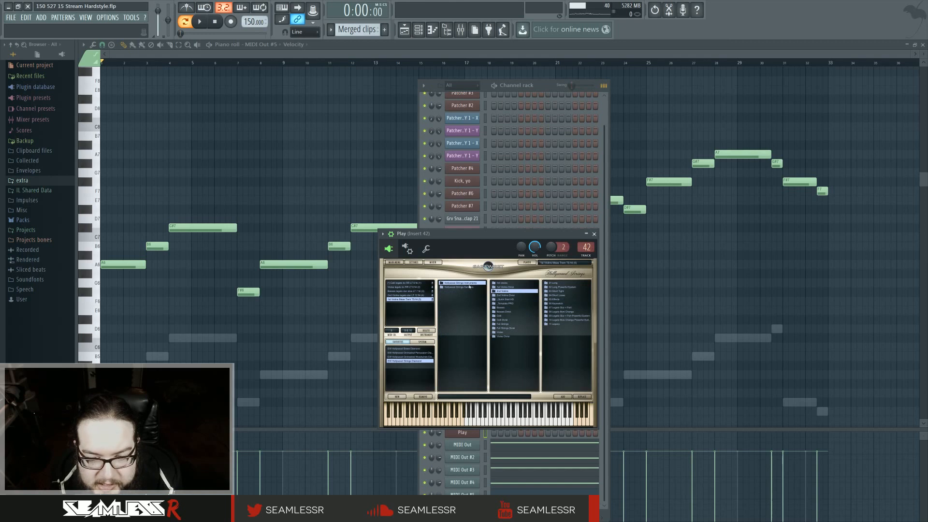
click(507, 287)
click(509, 283)
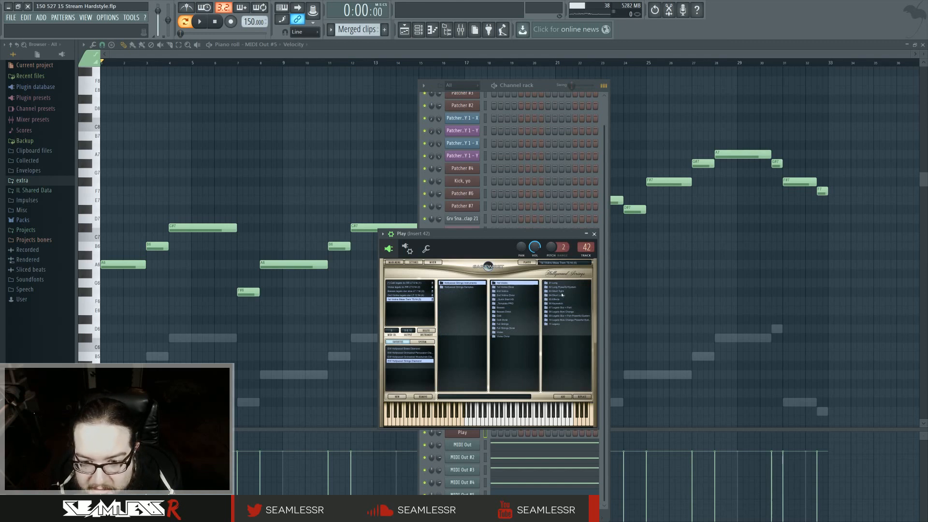
click(563, 294)
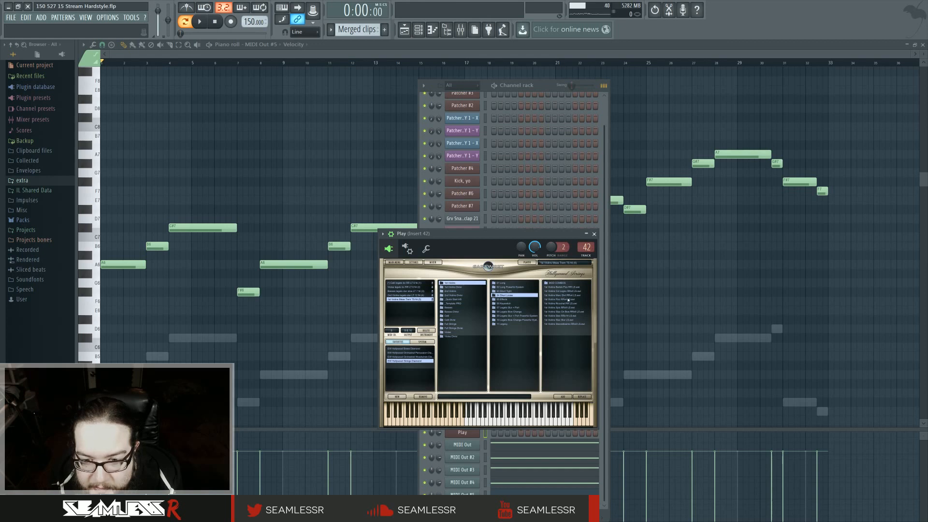
click(513, 284)
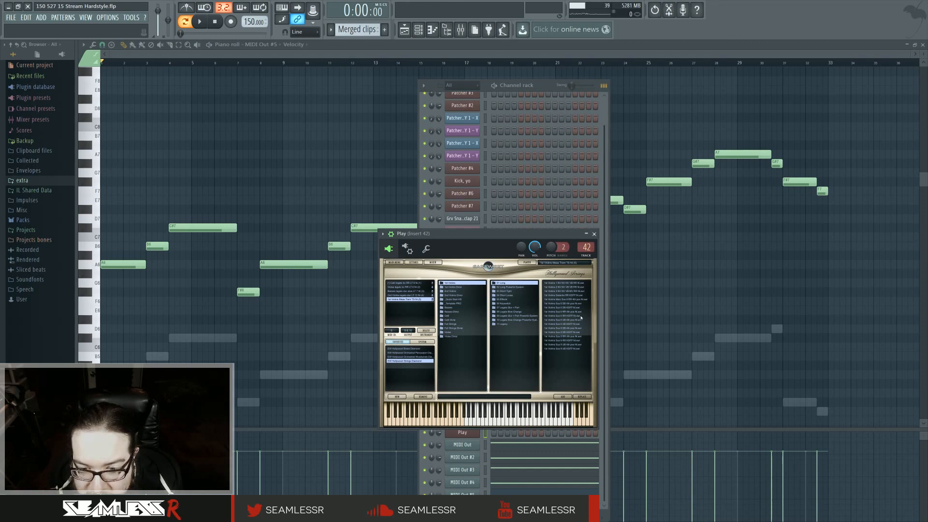
double_click(557, 304)
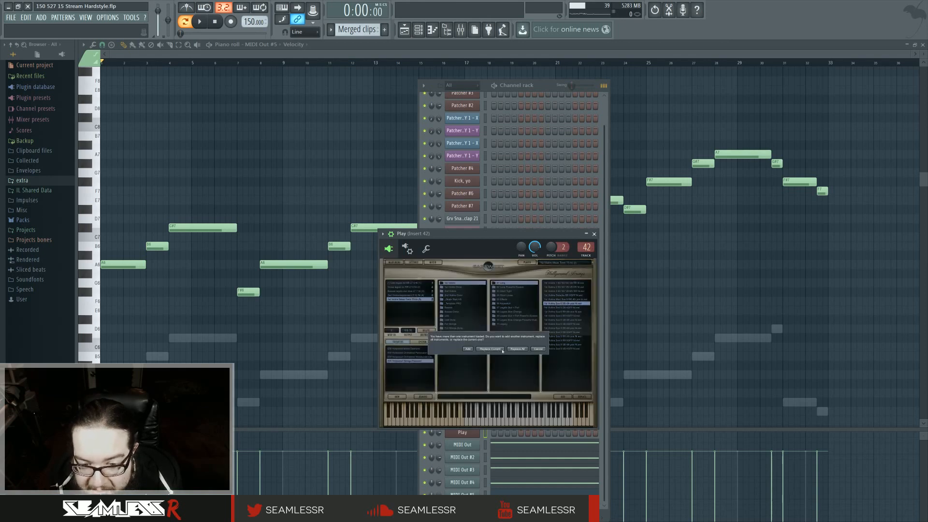
click(502, 350)
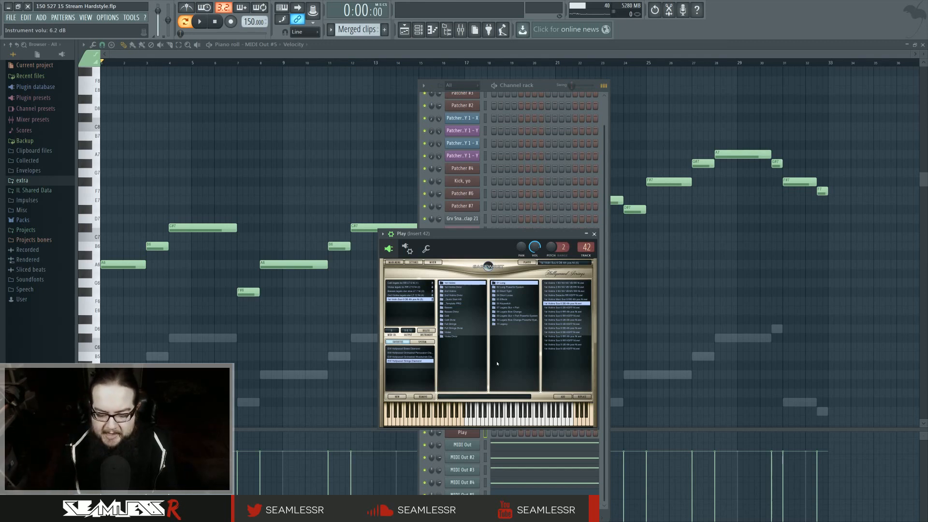
key(space)
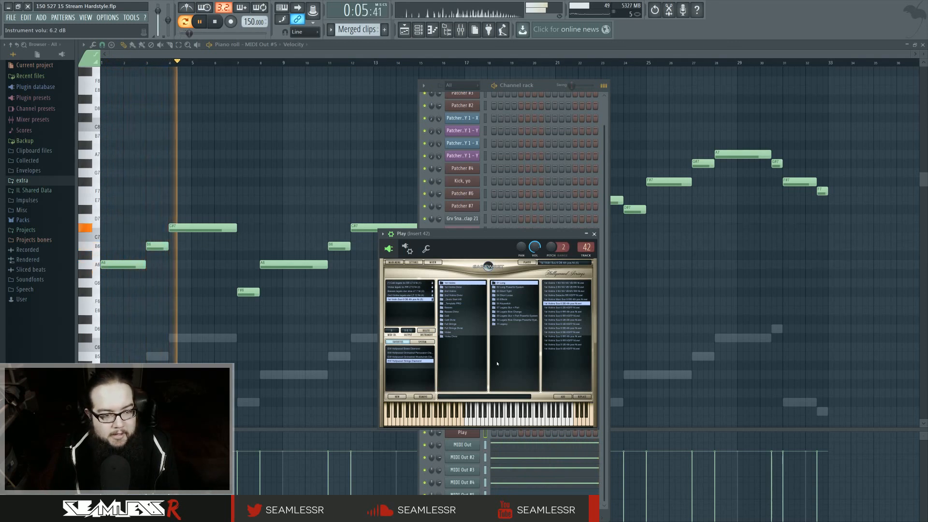
key(space)
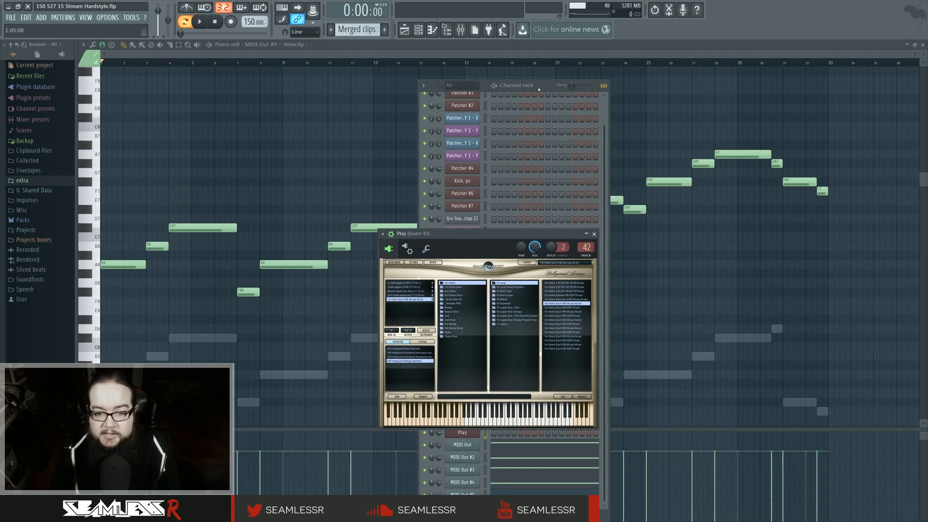
Step: Add the Violas Sul Pont patch from the Violas Effects folder to Play as another instrument
click(448, 332)
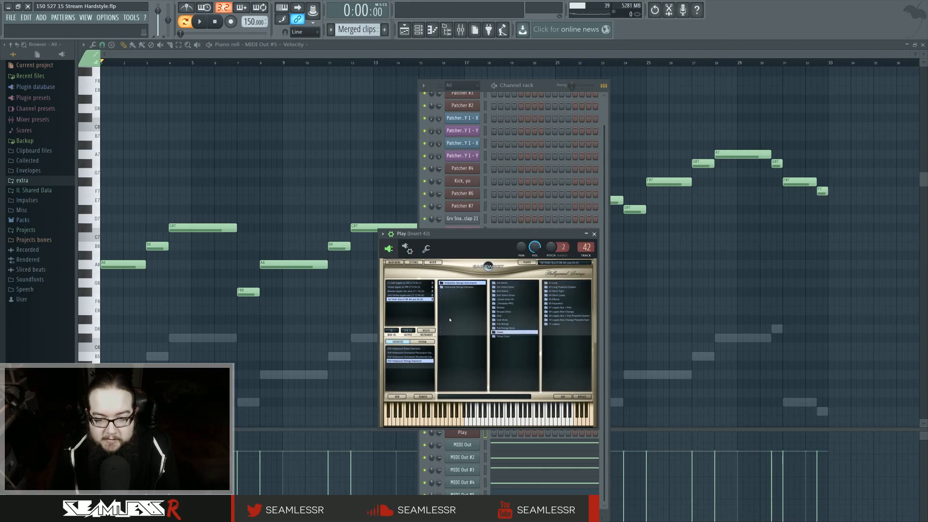
click(555, 299)
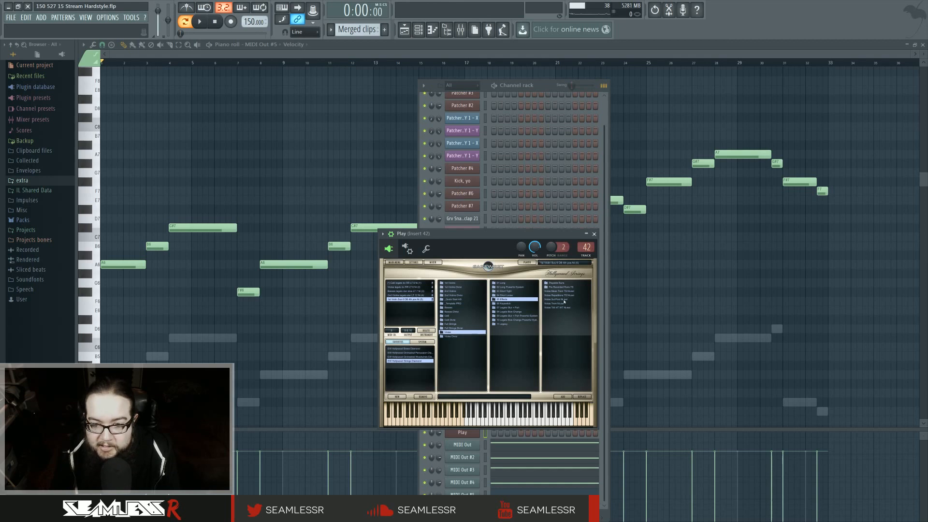
click(559, 284)
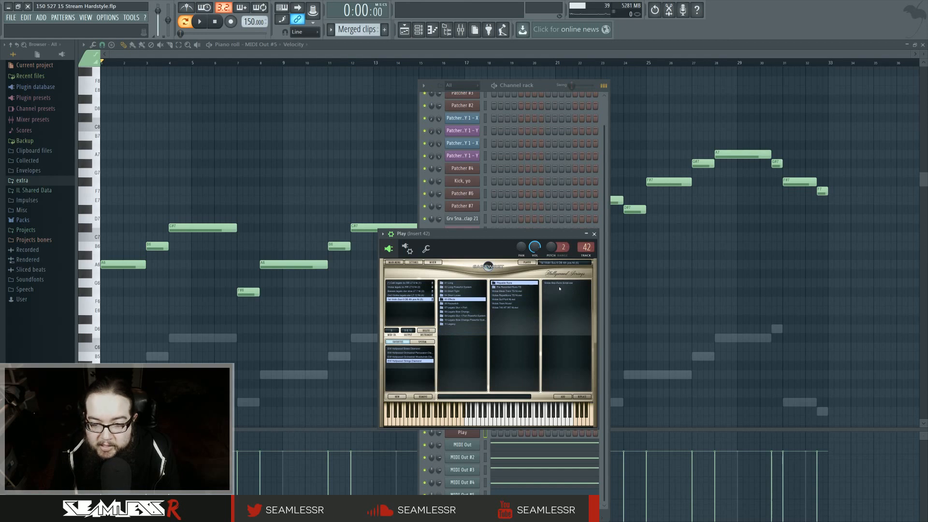
click(513, 288)
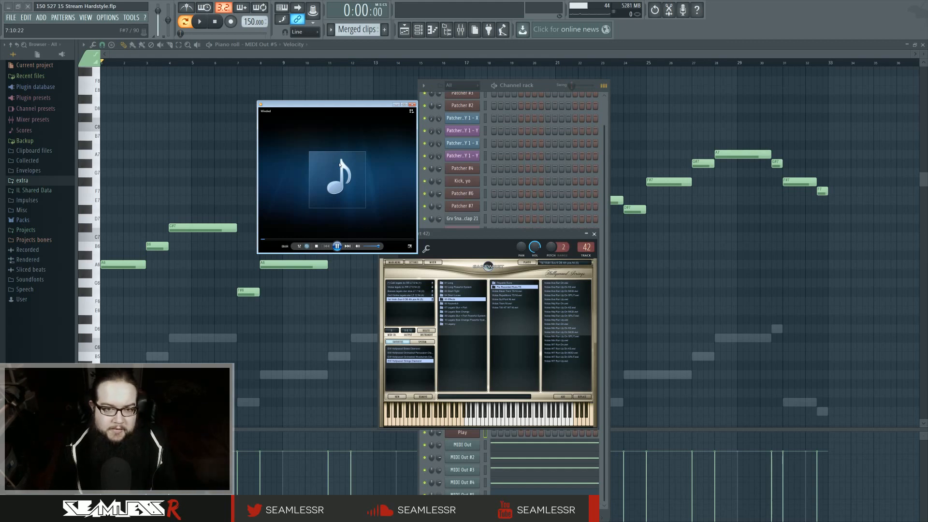
drag(337, 104, 300, 521)
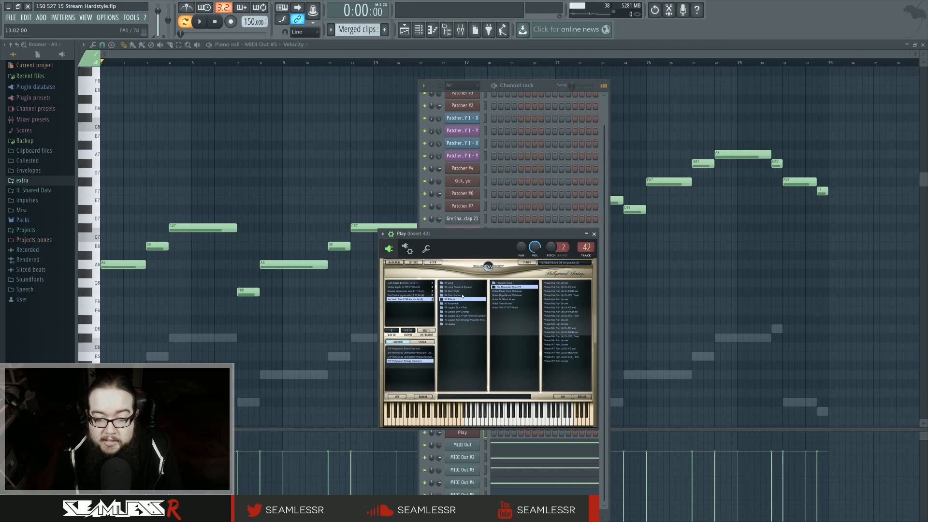
click(508, 300)
double_click(512, 300)
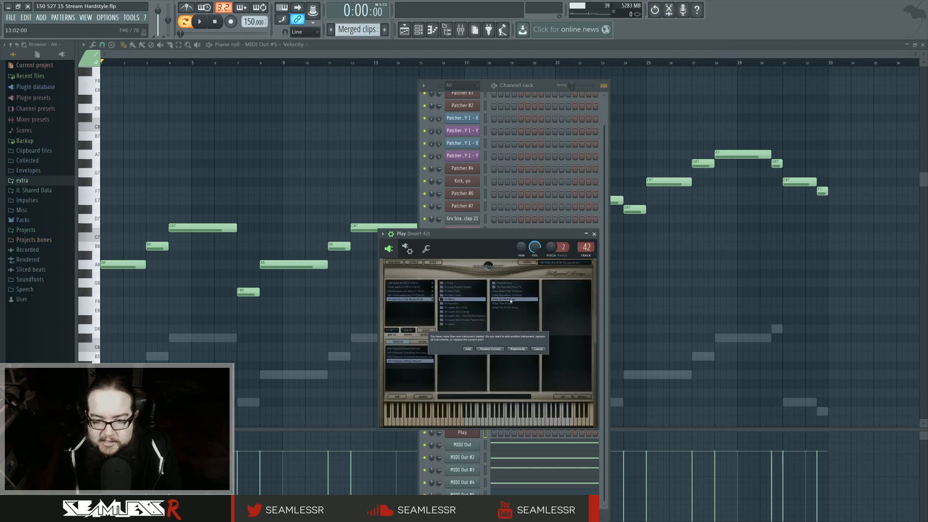
click(484, 349)
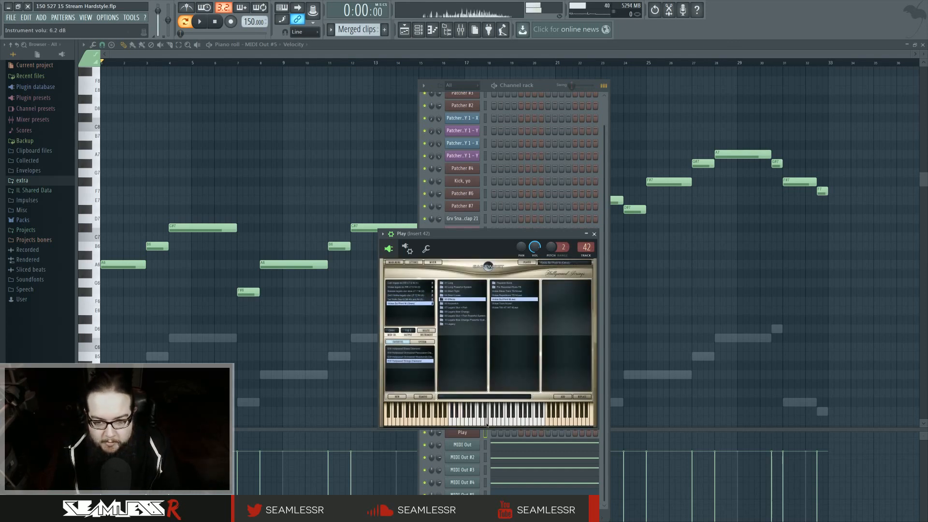
Step: Audition the Violas Sul Pont patch at several pitches on Play's virtual keyboard
click(511, 424)
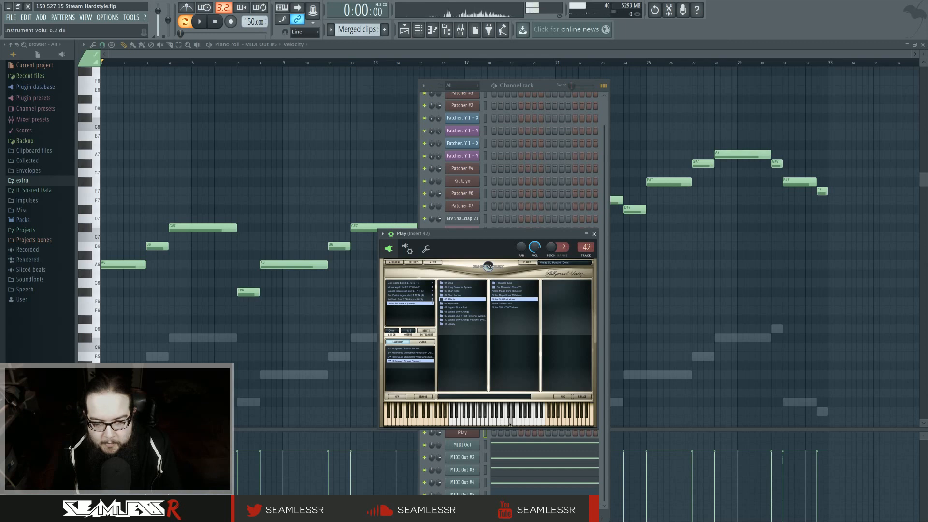
click(496, 424)
click(516, 425)
click(487, 424)
click(479, 425)
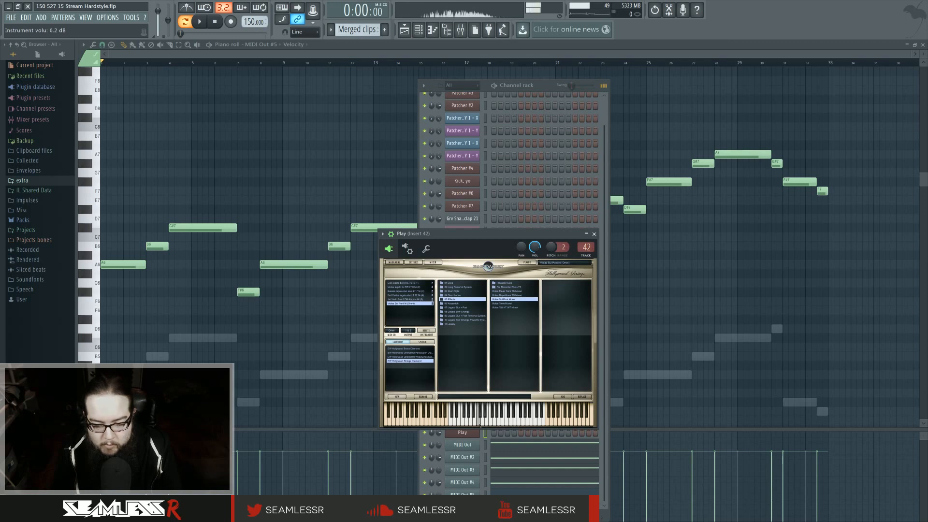
click(520, 425)
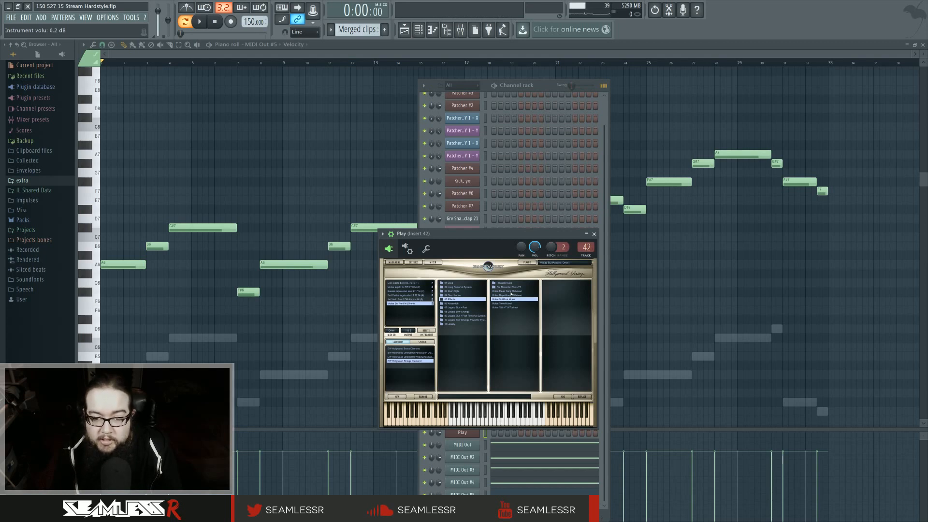
Step: Replace the Sul Pont instrument with the Violas measured tremolo patch and audition it at several pitches
double_click(511, 292)
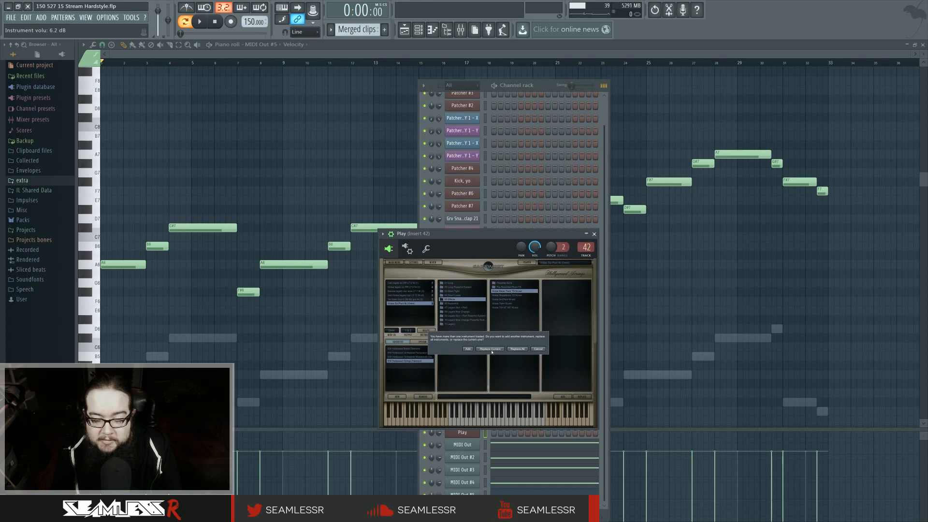
click(491, 349)
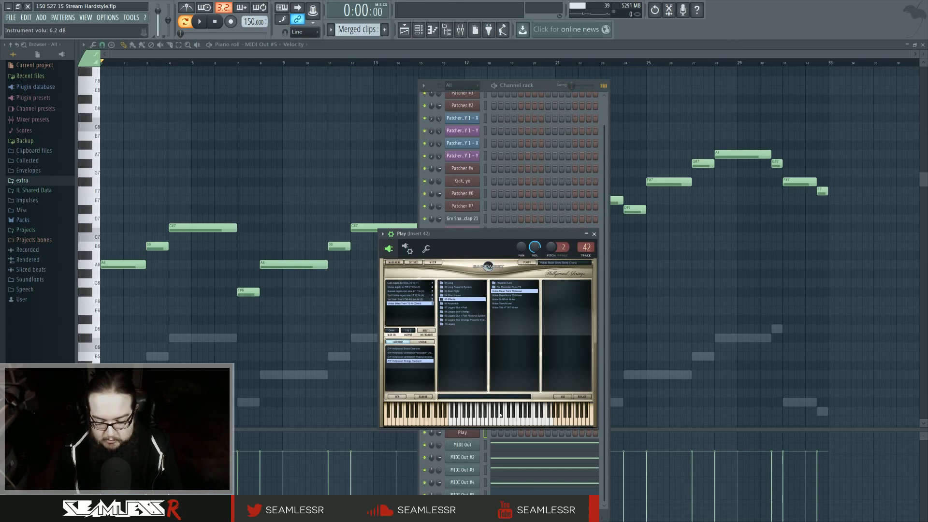
click(500, 421)
click(511, 422)
click(498, 422)
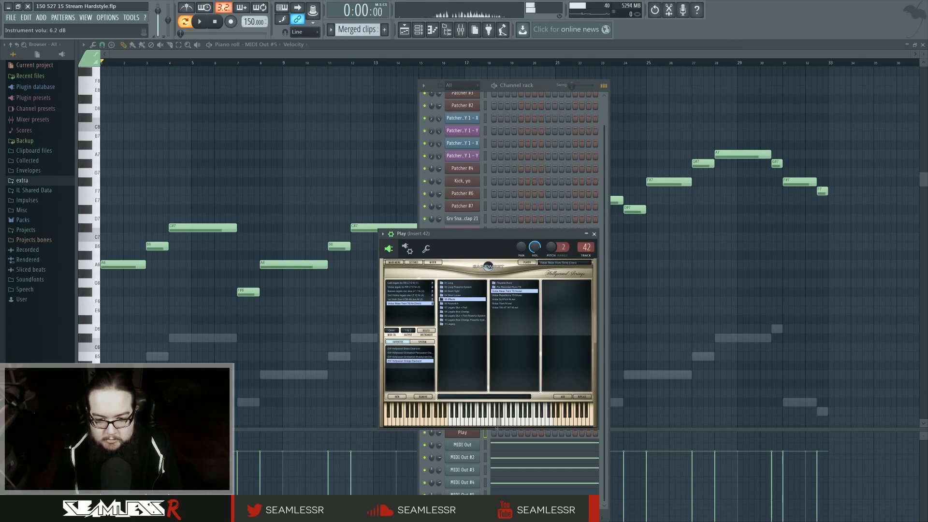
click(464, 421)
click(537, 421)
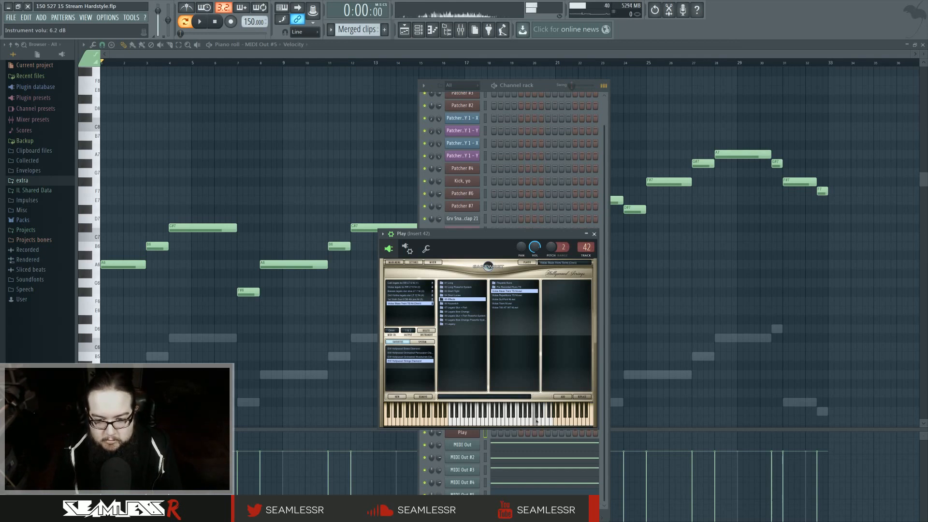
click(503, 422)
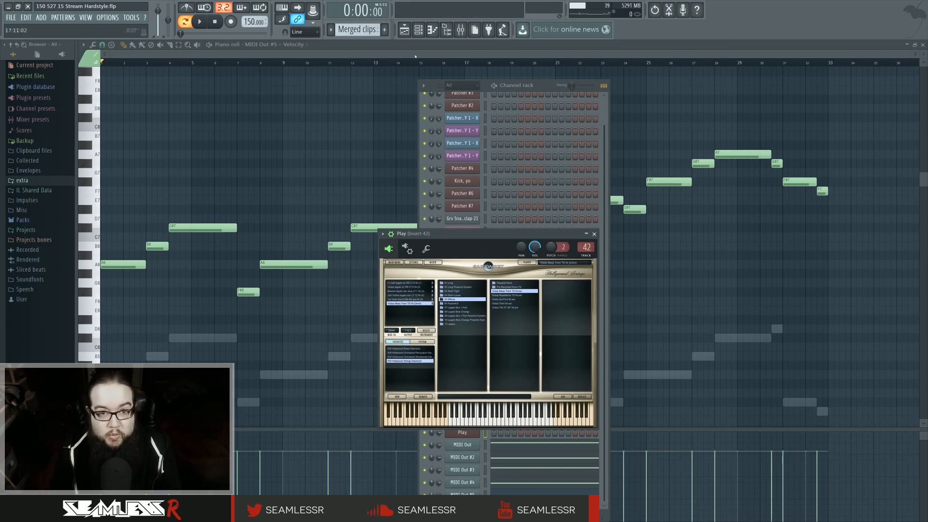
Step: Clone the MIDI Out #5 channel and set the clone's MIDI channel to 6
click(419, 29)
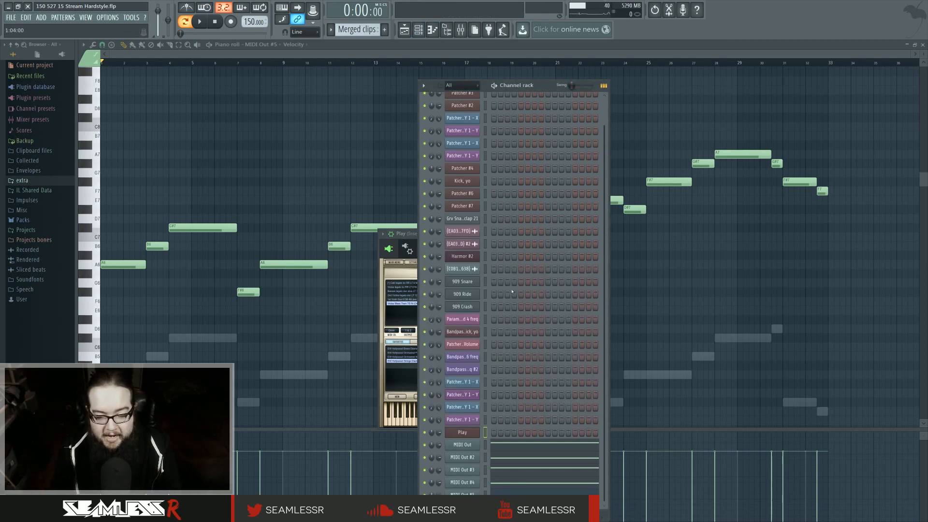
right_click(462, 494)
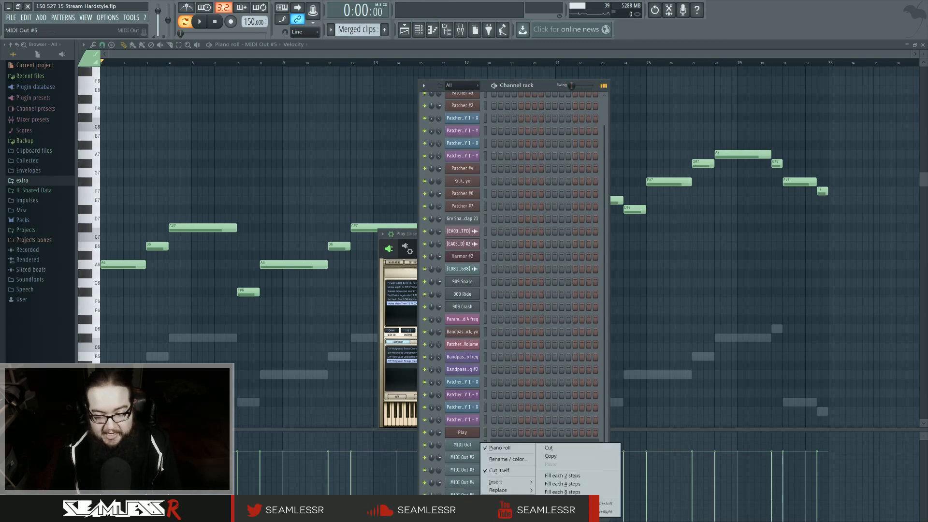
click(493, 504)
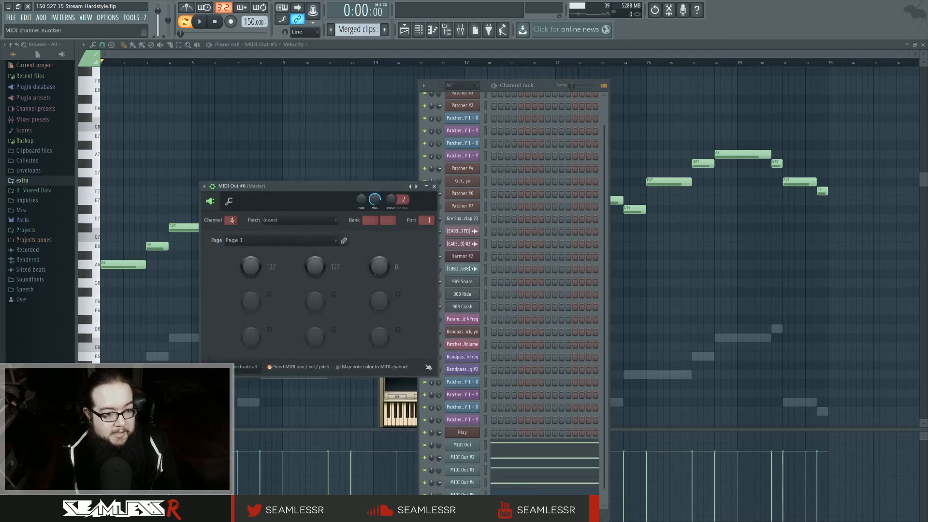
scroll(231, 220, up, 1)
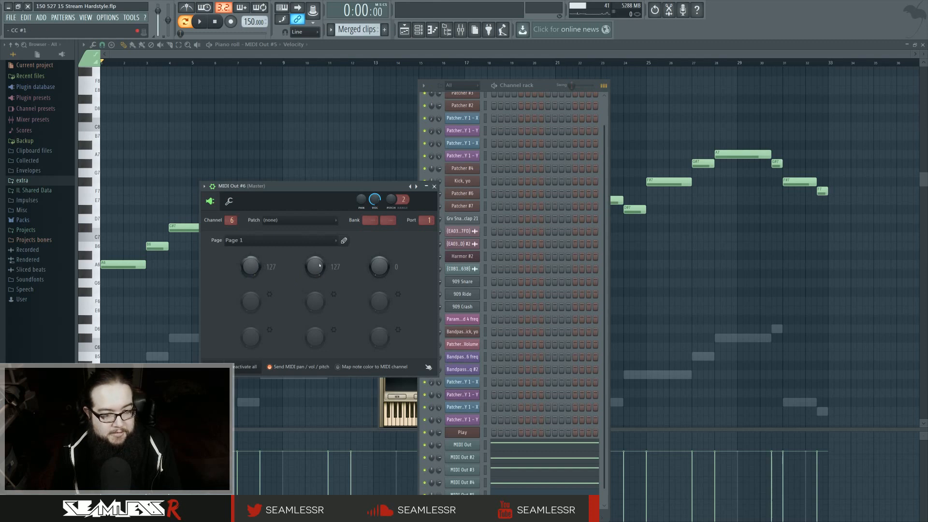
click(434, 186)
drag(540, 85, 611, 56)
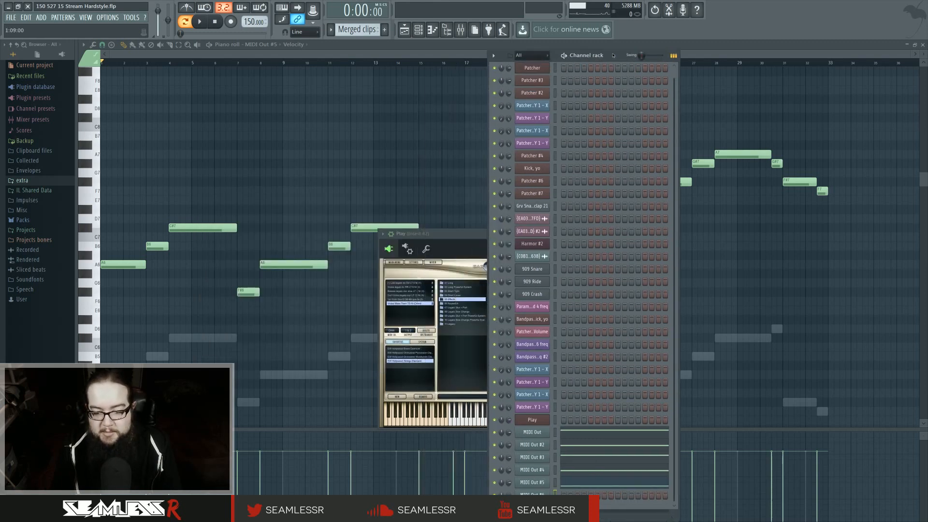
Step: Assign the violas measured tremolo instrument in Play to MIDI channel 6 and its own output pair
click(406, 303)
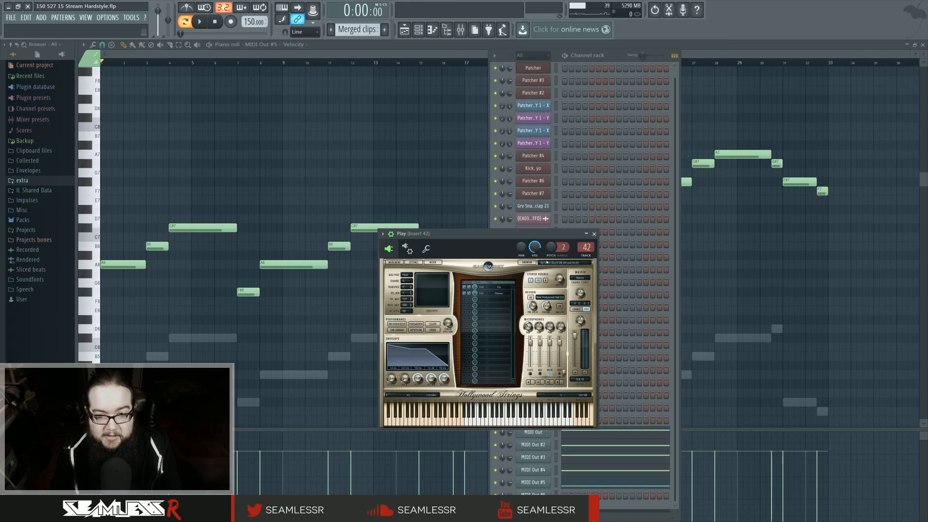
click(528, 263)
click(410, 304)
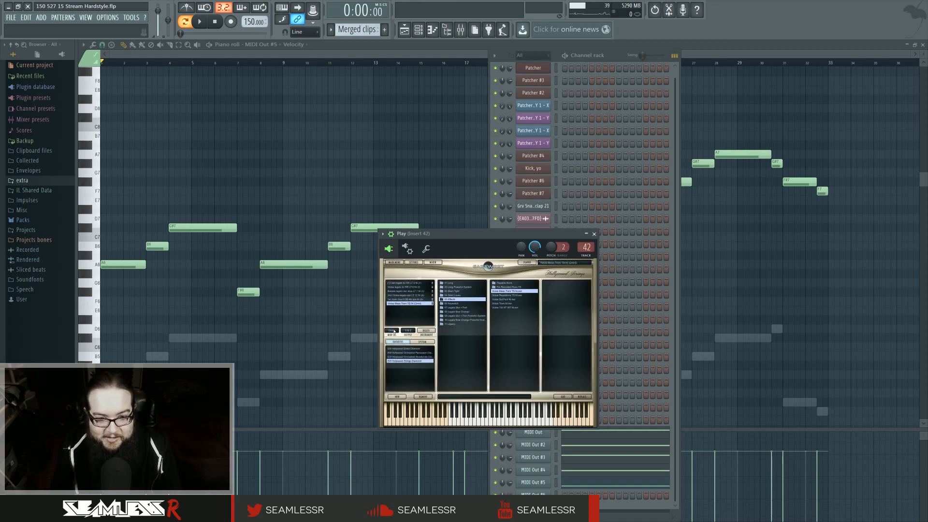
click(392, 330)
click(395, 360)
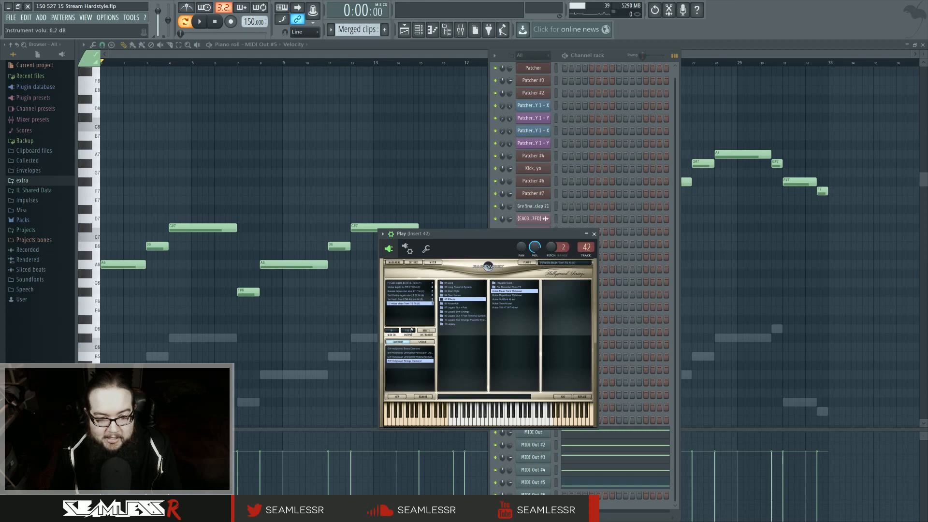
click(408, 331)
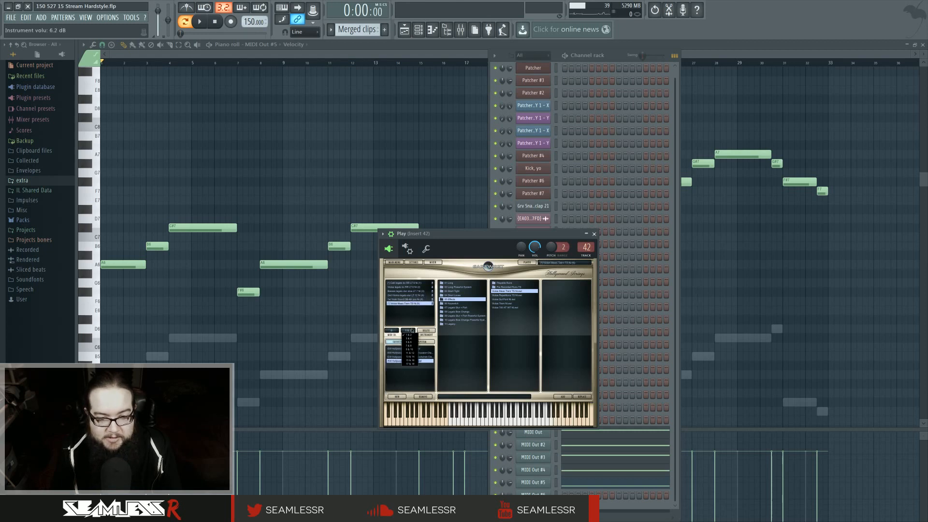
click(409, 353)
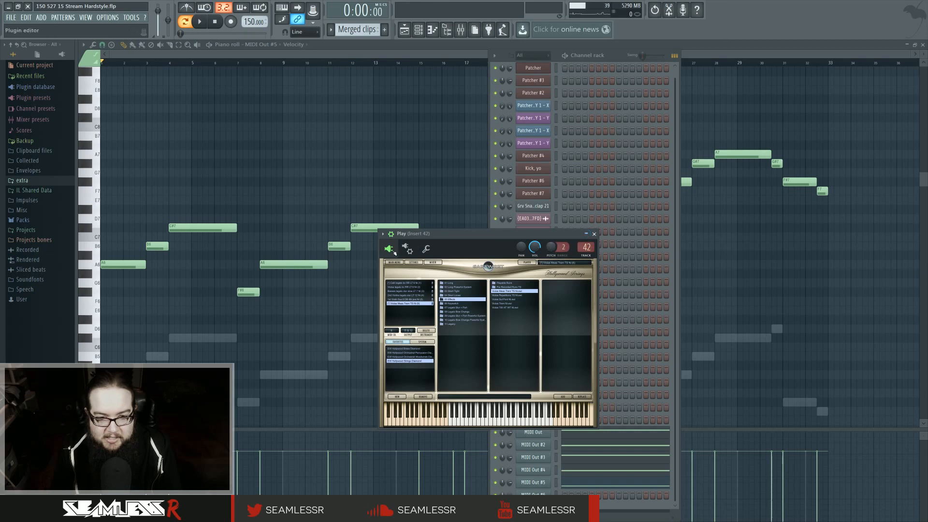
Step: Hide the wrapper controls above the Play instrument, reposition its window, and close it
click(391, 234)
drag(466, 235, 344, 225)
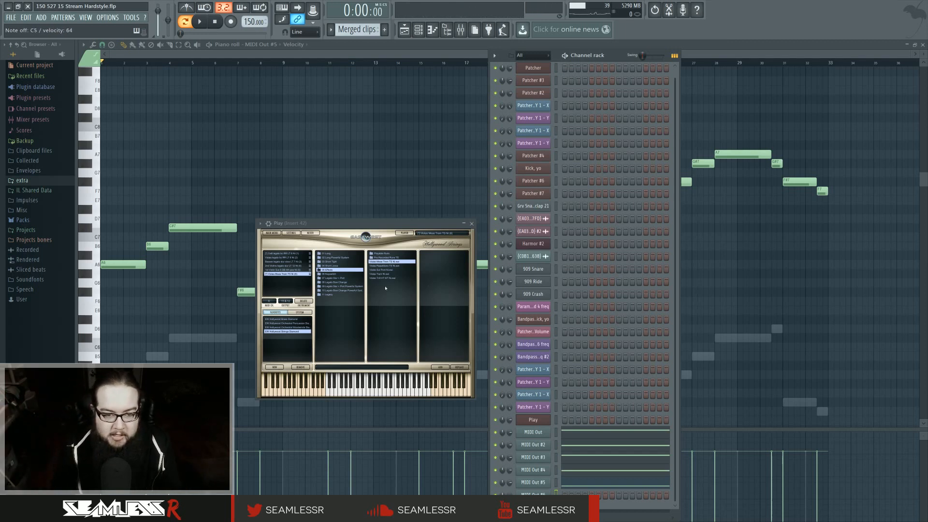
drag(400, 222, 404, 214)
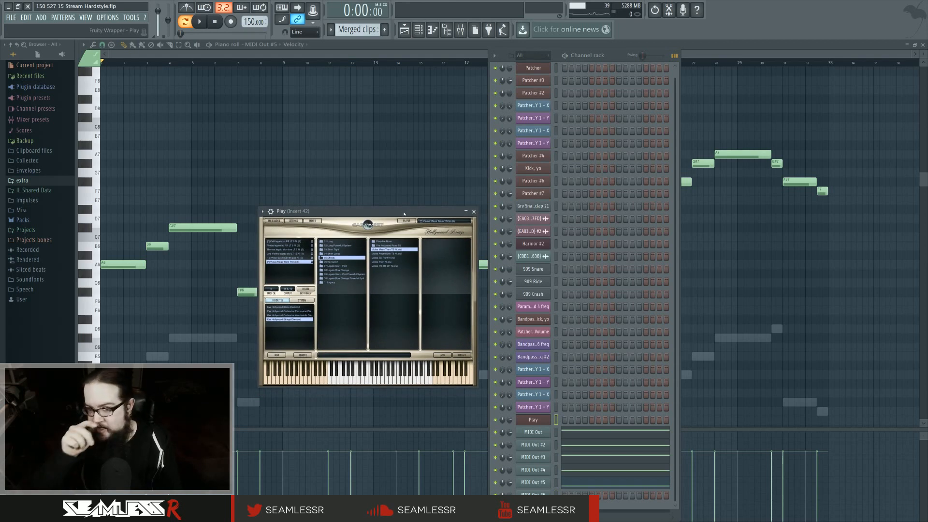
click(474, 212)
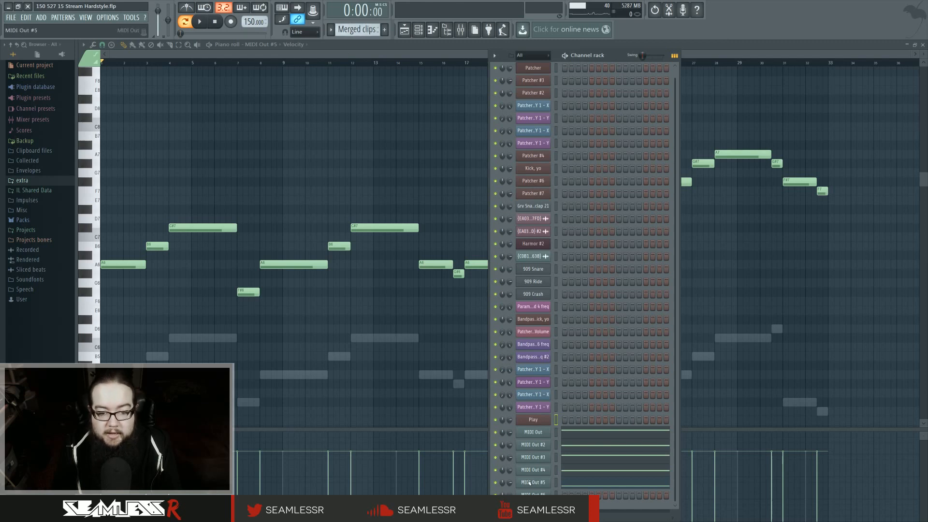
Step: Play back the arrangement and compare the high violin notes with the lower ghost parts, then stop
right_click(363, 323)
key(space)
scroll(355, 349, down, 5)
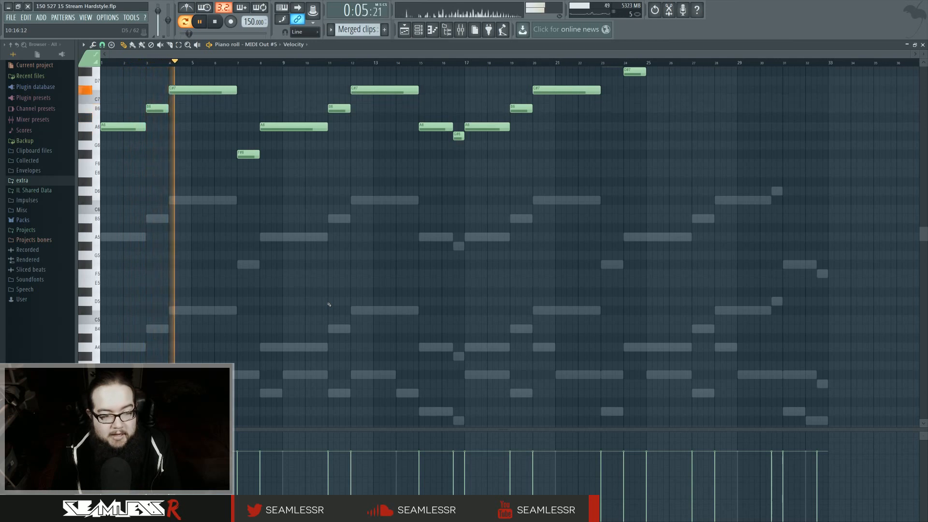
scroll(329, 304, up, 3)
scroll(328, 303, down, 4)
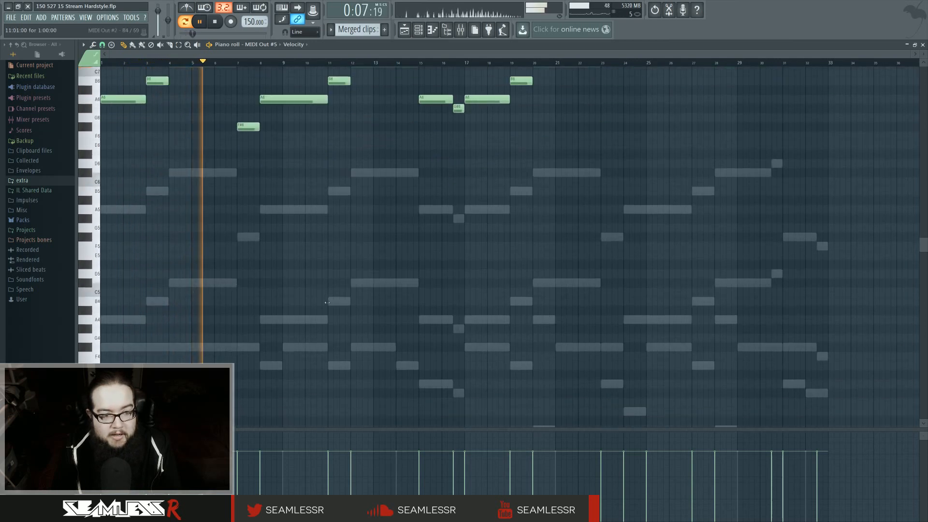
scroll(327, 302, up, 3)
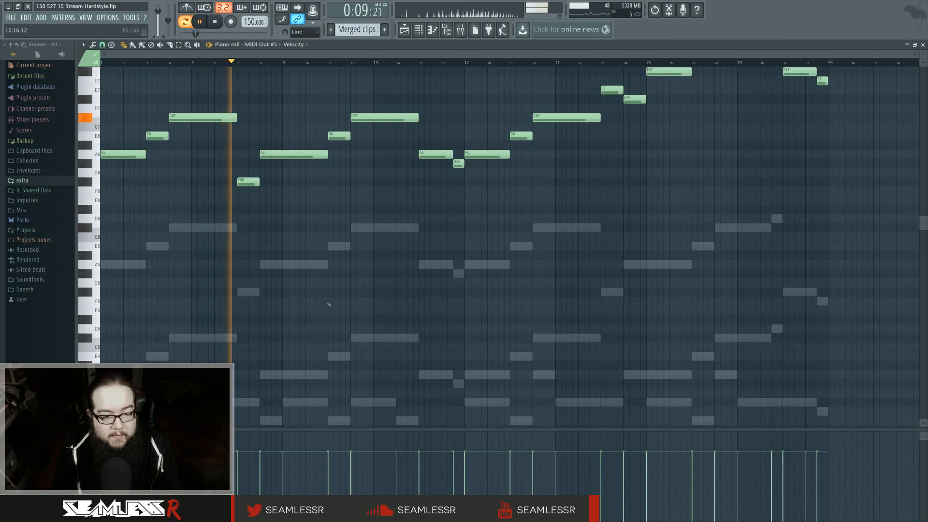
scroll(329, 304, down, 3)
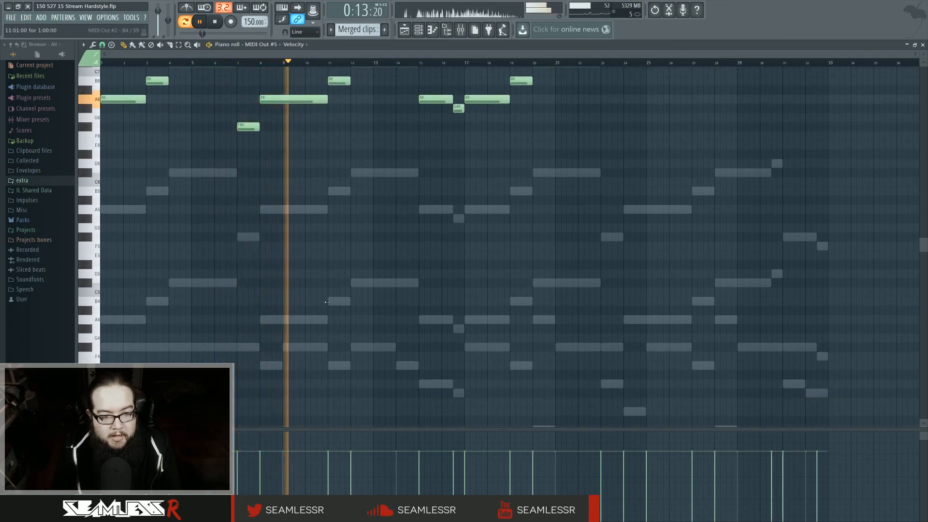
key(space)
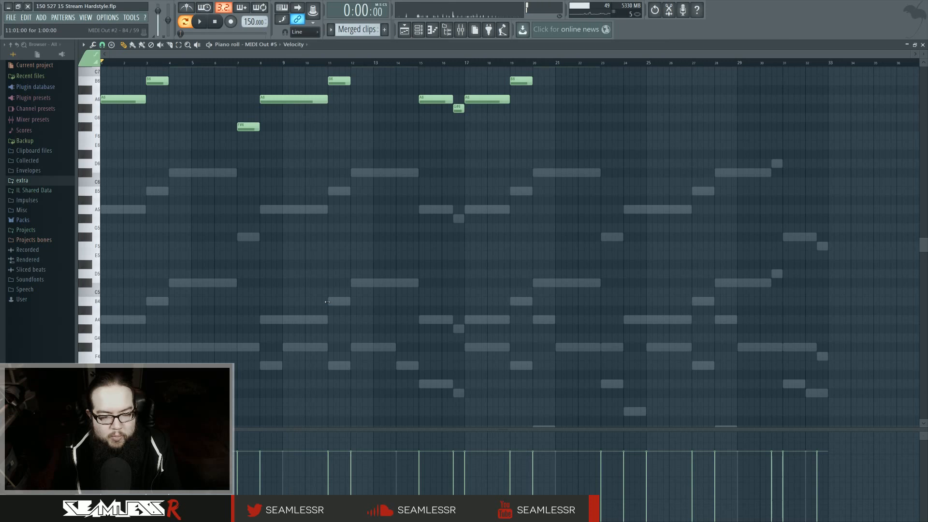
Step: Open the piano roll of the first MIDI Out channel and briefly play back its part
click(423, 35)
click(578, 430)
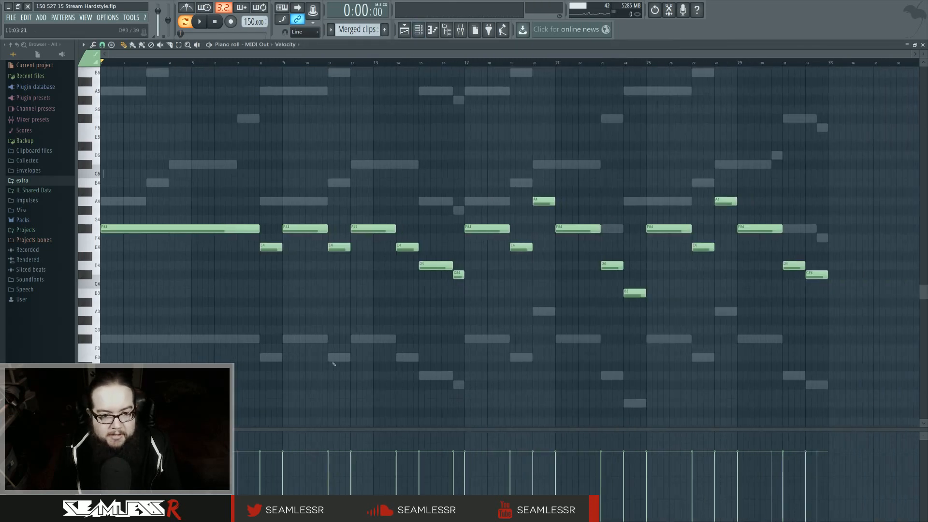
key(space)
key(space)
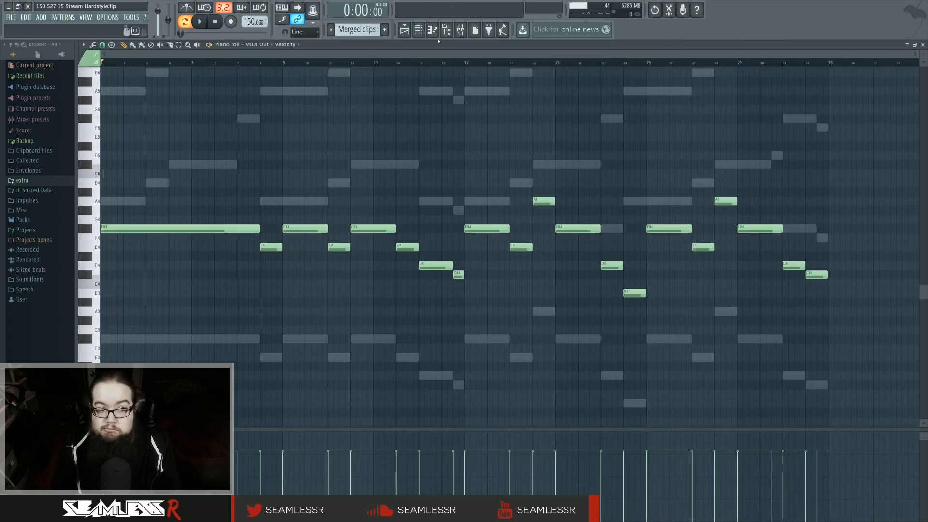
Step: Switch the piano roll to the Play channel, examine its ghost notes across the pattern, and play it back briefly
right_click(113, 199)
scroll(111, 210, up, 2)
key(Up)
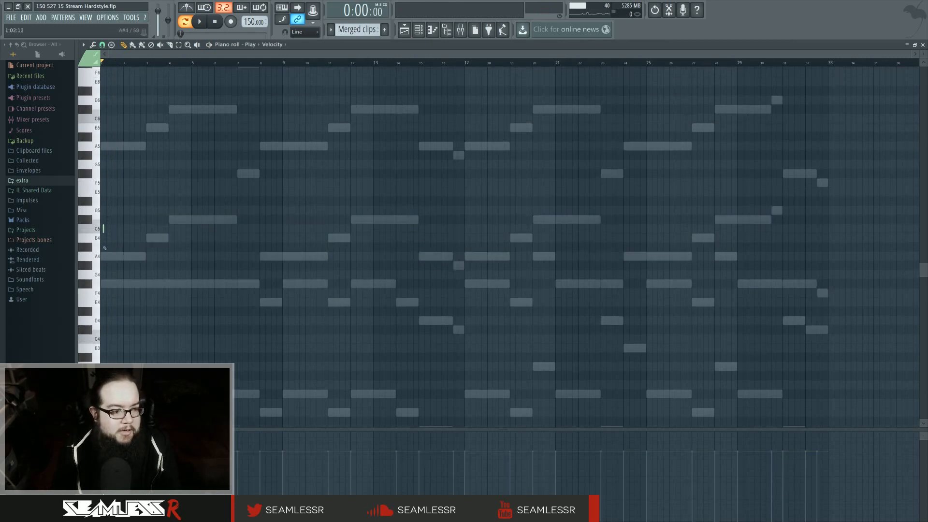
scroll(148, 281, up, 2)
scroll(149, 281, up, 3)
scroll(149, 280, down, 5)
scroll(149, 281, up, 3)
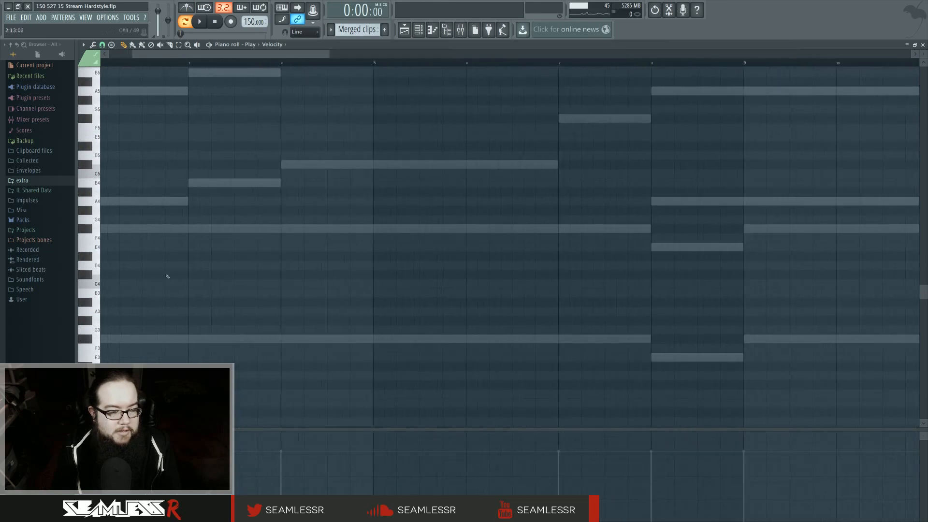
scroll(109, 210, up, 2)
key(space)
key(space)
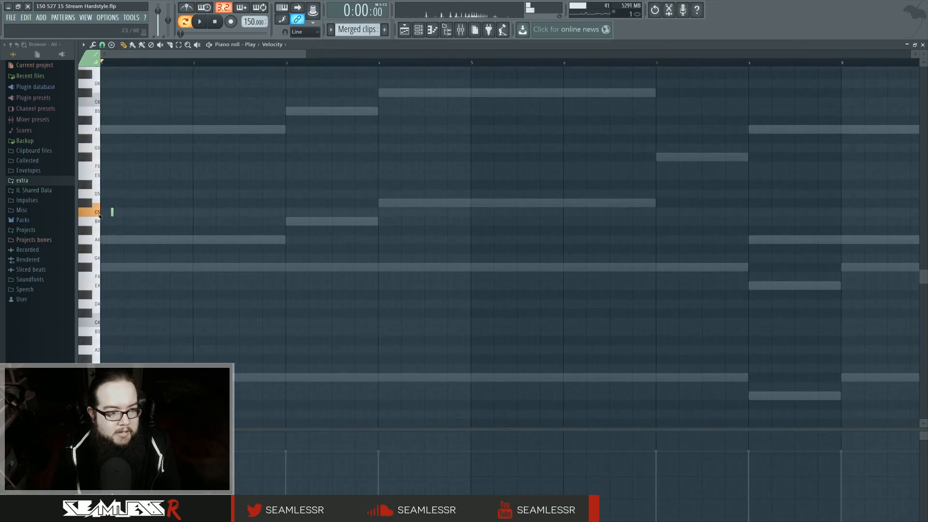
Step: Show the channel rack and start playing back the Merged clips pattern
click(420, 31)
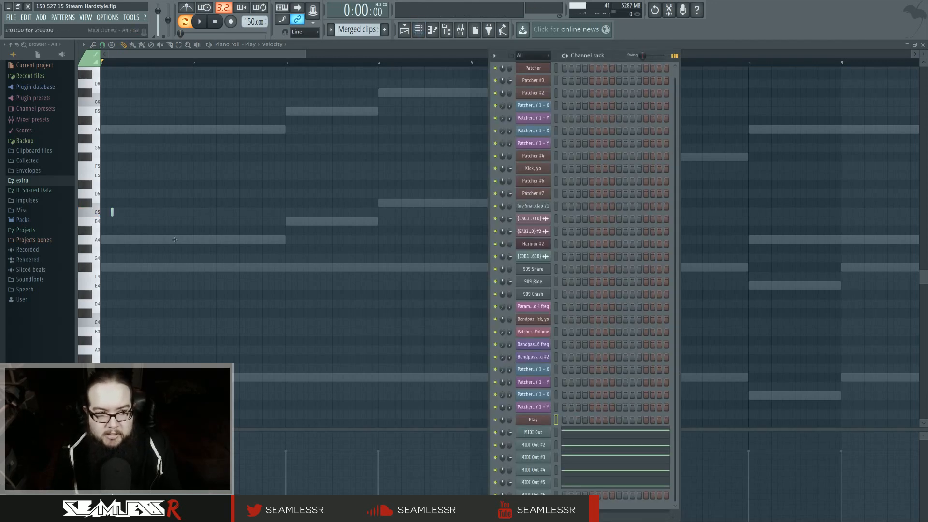
key(F6)
click(419, 31)
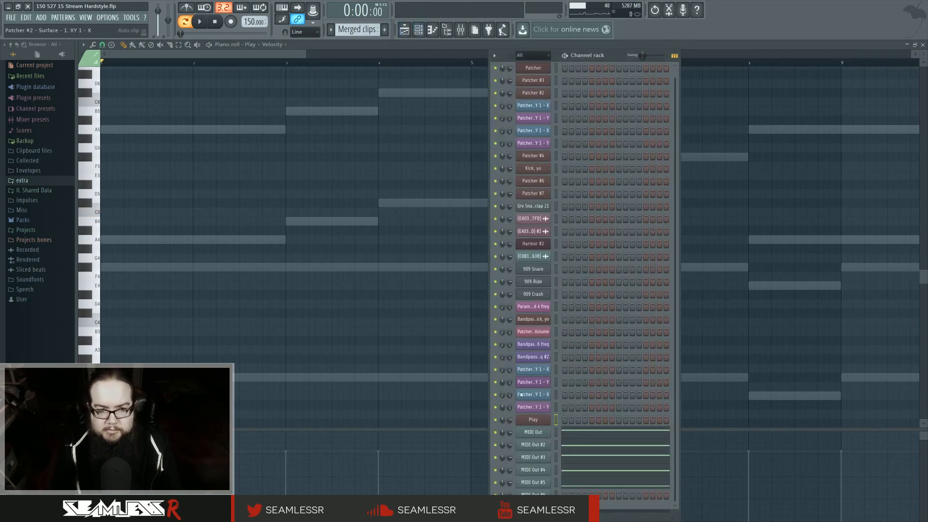
key(space)
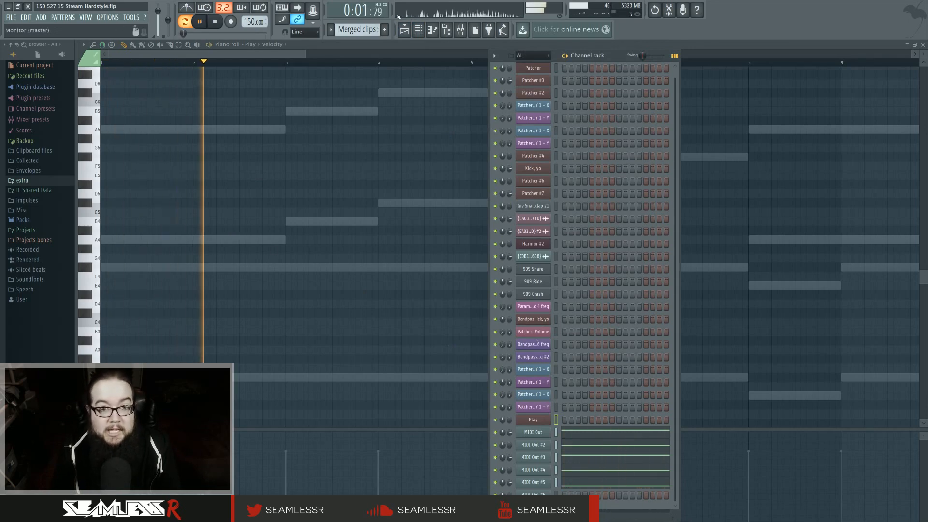
Step: Open the first MIDI Out channel's notes from the Merged clips clip in the playlist
click(404, 31)
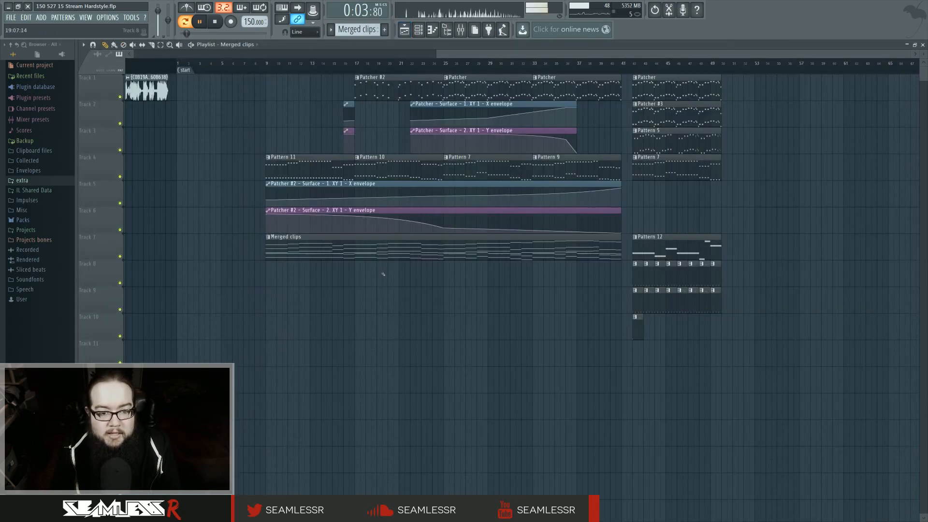
double_click(362, 255)
click(419, 30)
ctrl+right_click(338, 221)
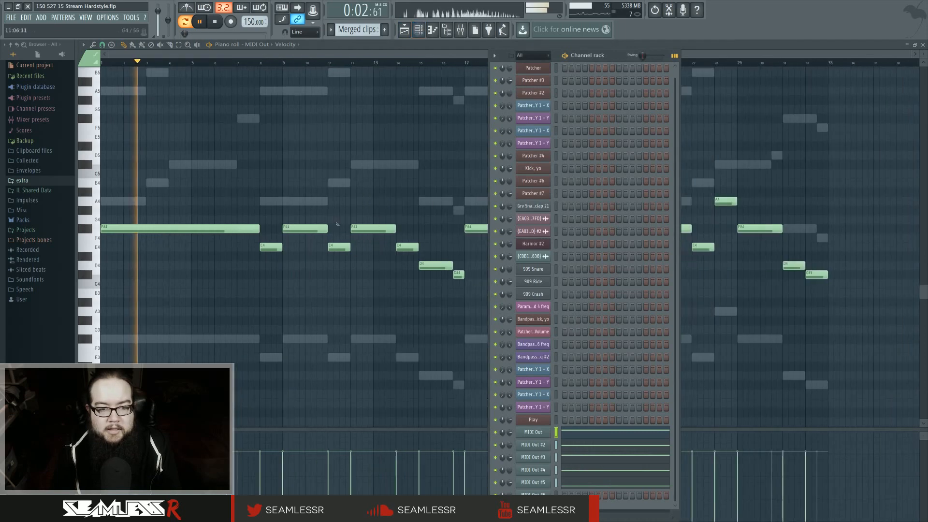
Step: Play the pattern from the start, compare the first MIDI Out notes with the surrounding ghost parts, then stop
key(space)
key(space)
scroll(298, 173, up, 2)
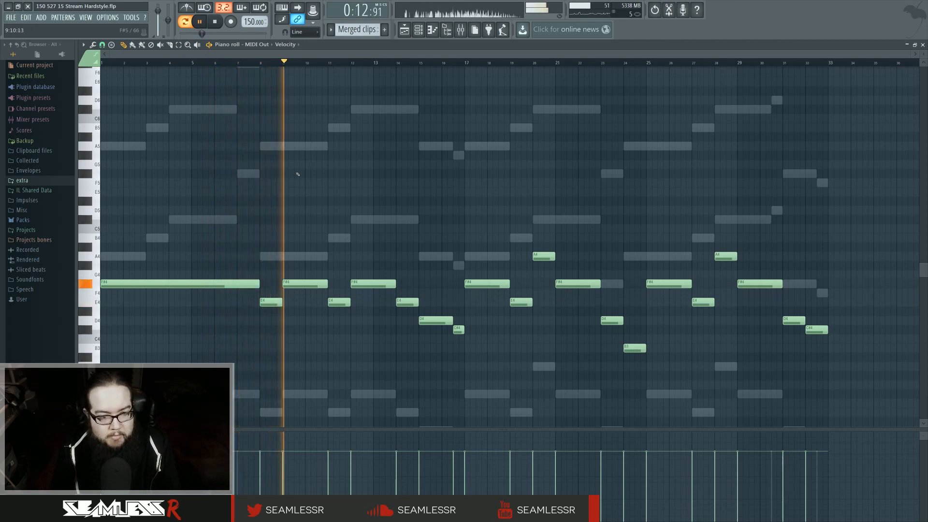
scroll(301, 174, down, 4)
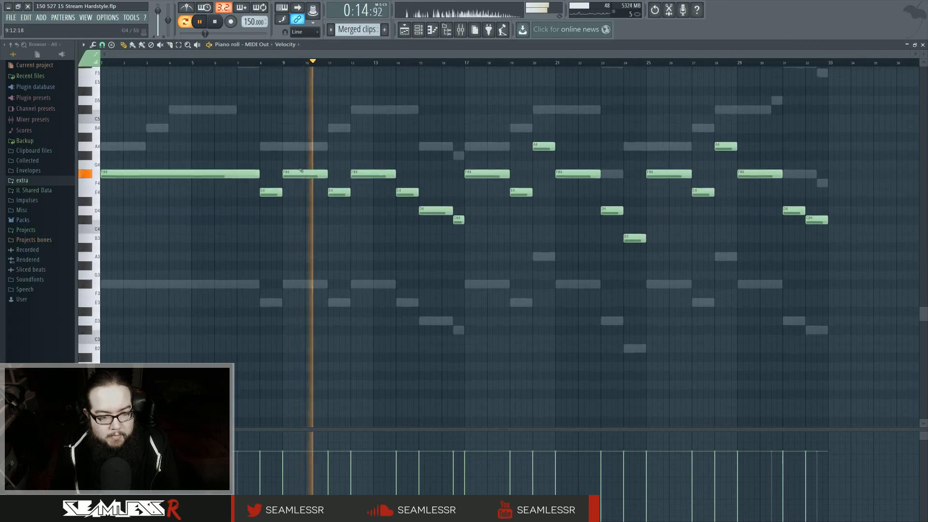
scroll(303, 183, up, 3)
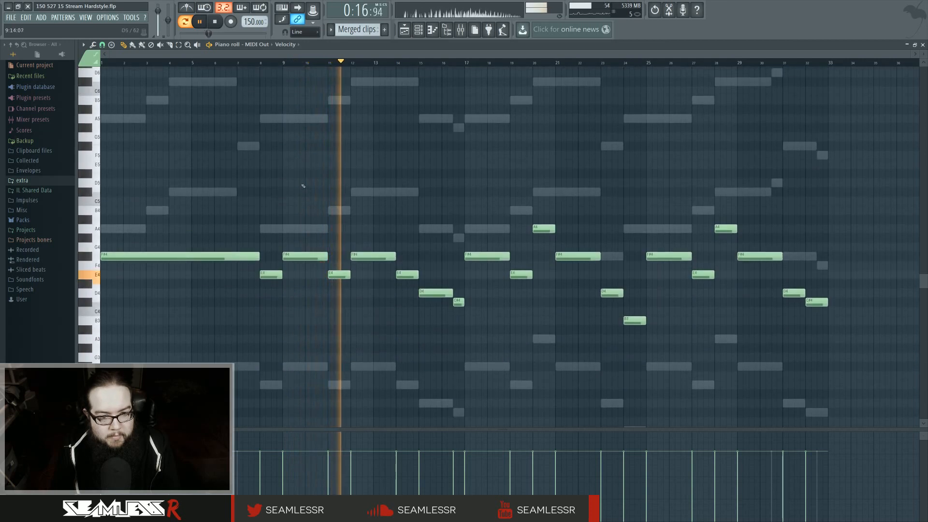
click(418, 30)
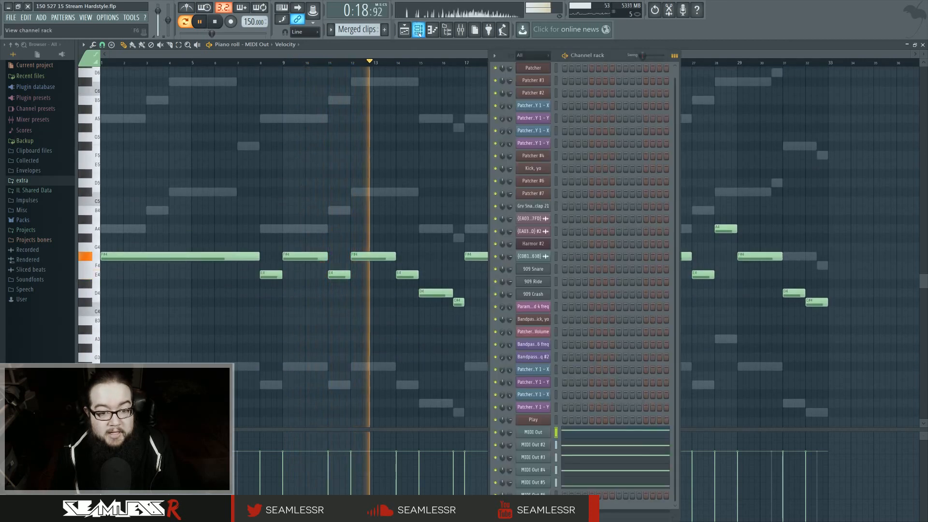
key(space)
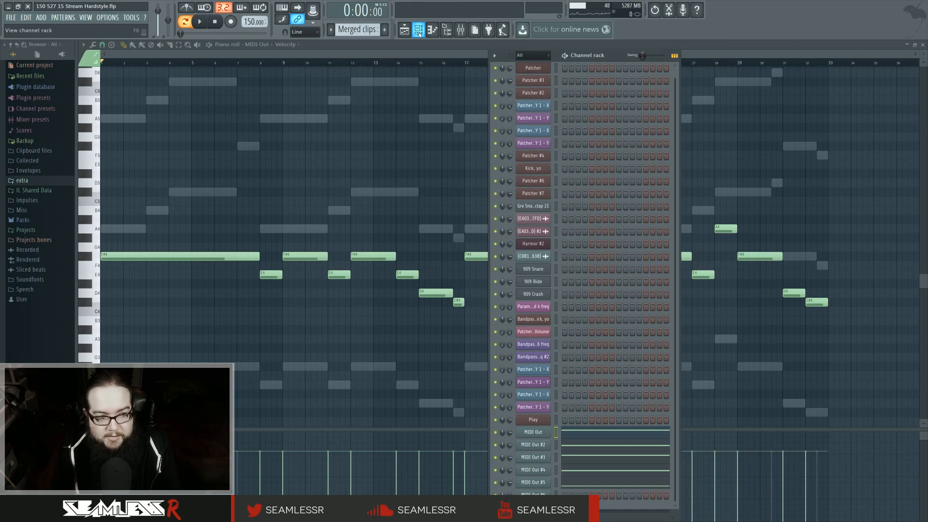
Step: Play the pattern with the mixer open and solo the string tracks from insert 42 onwards to identify each instrument
key(F6)
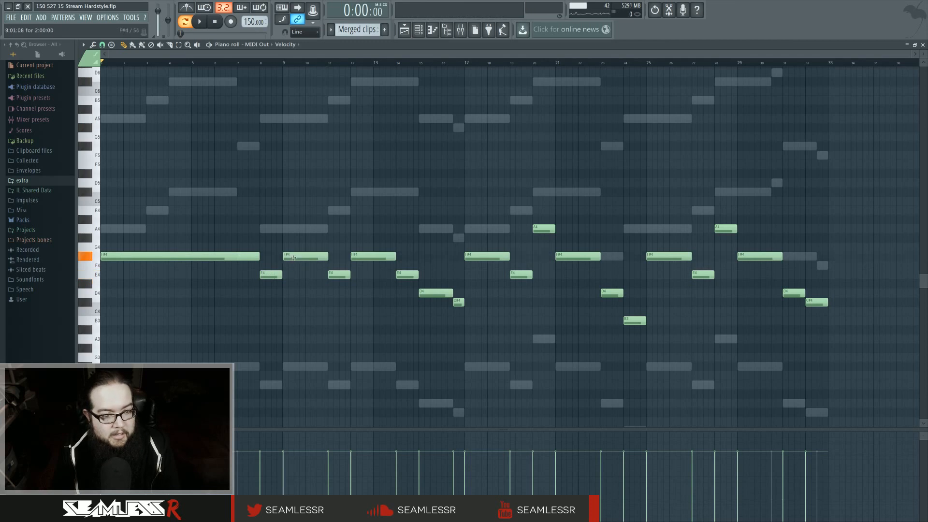
click(419, 30)
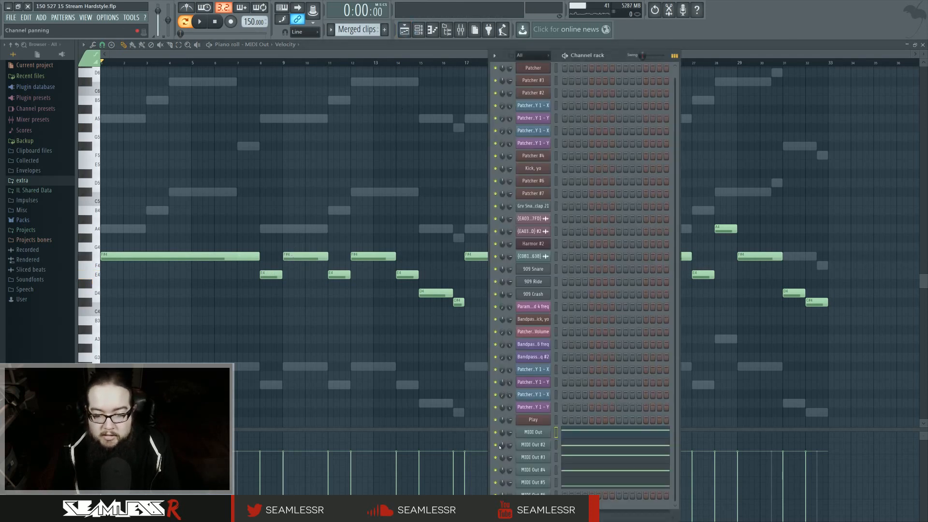
click(460, 30)
key(space)
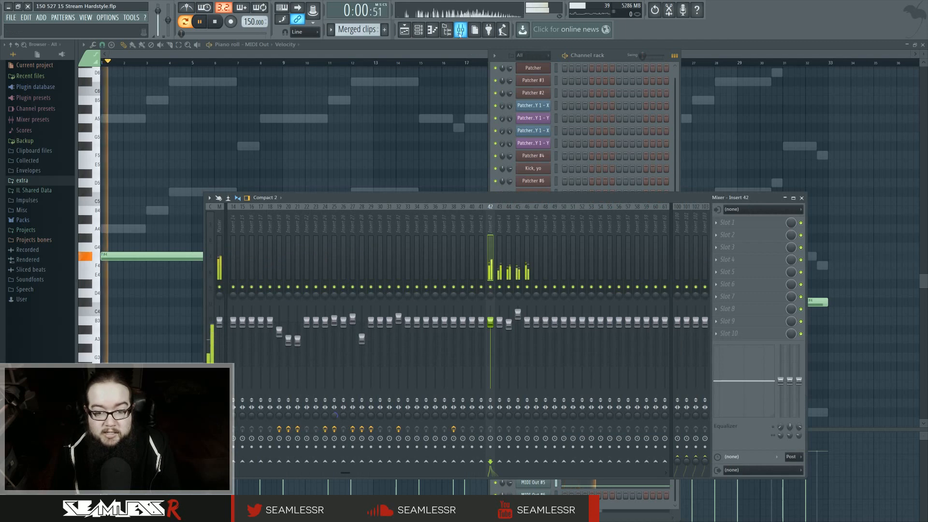
right_click(491, 287)
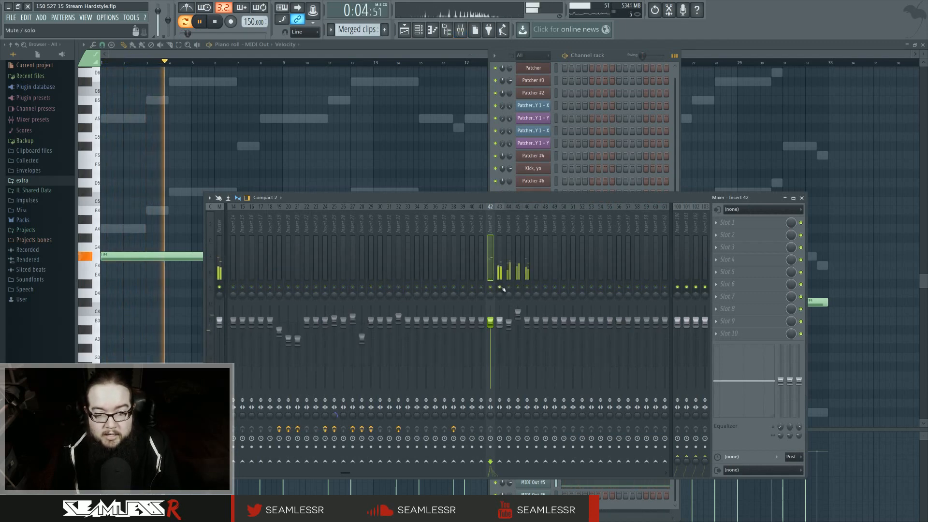
right_click(522, 288)
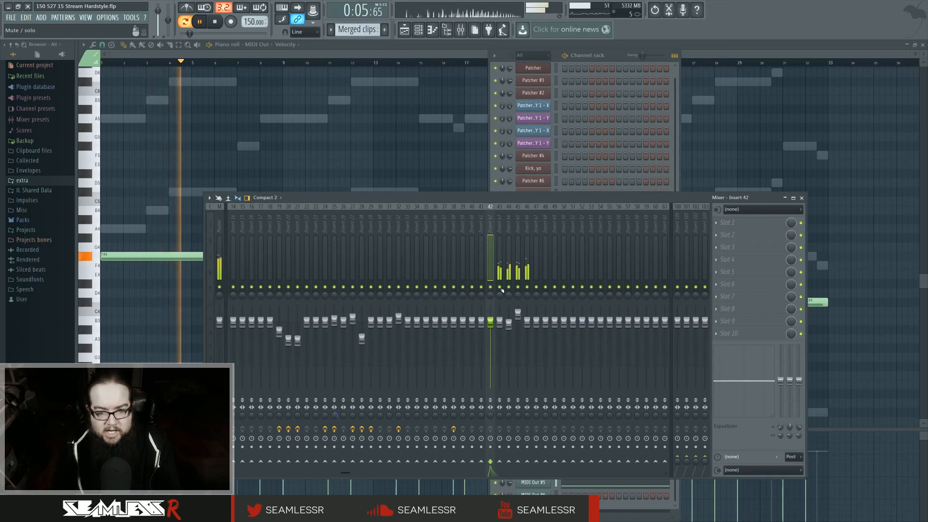
Step: Reopen the first MIDI Out channel's piano roll from the channel rack, replay the pattern briefly, and stop
click(418, 30)
click(419, 30)
click(419, 30)
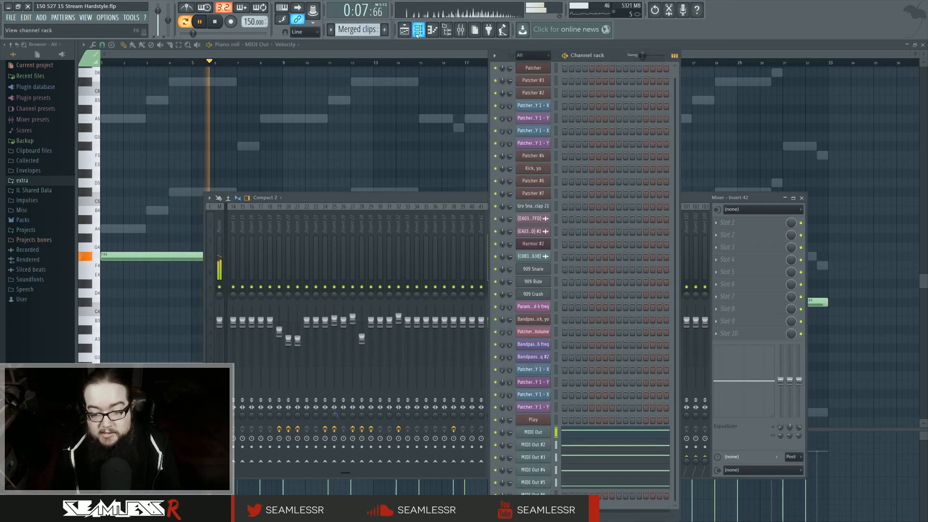
click(586, 437)
click(587, 437)
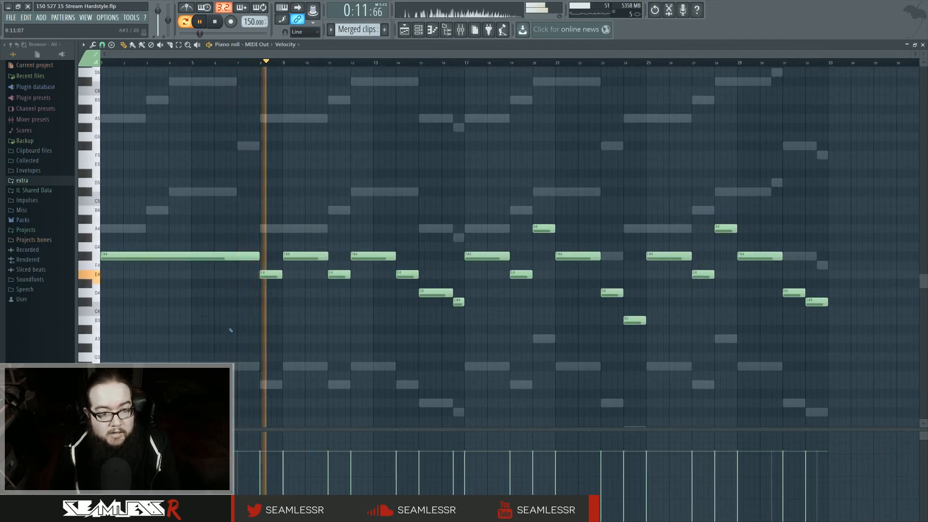
key(space)
key(space)
key(space)
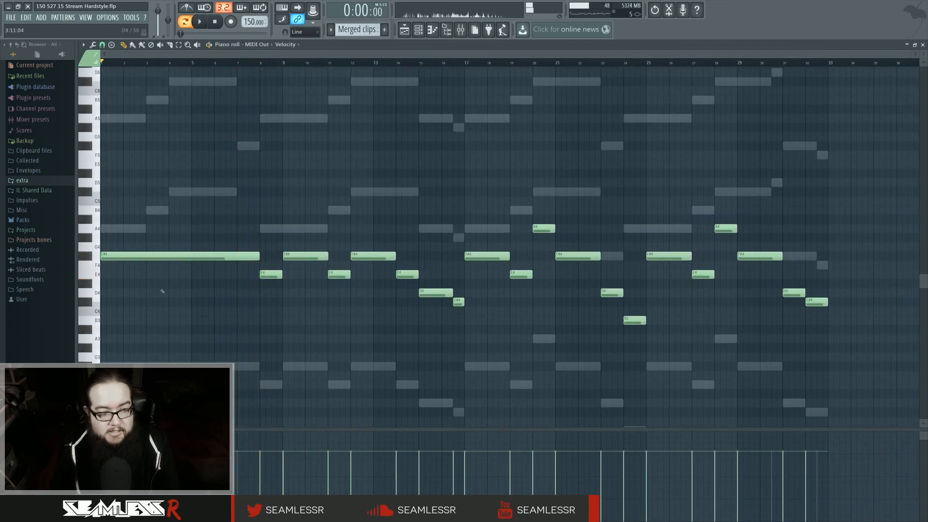
Step: Play the song in the playlist from bar 9, where the Merged clips pattern starts
click(405, 29)
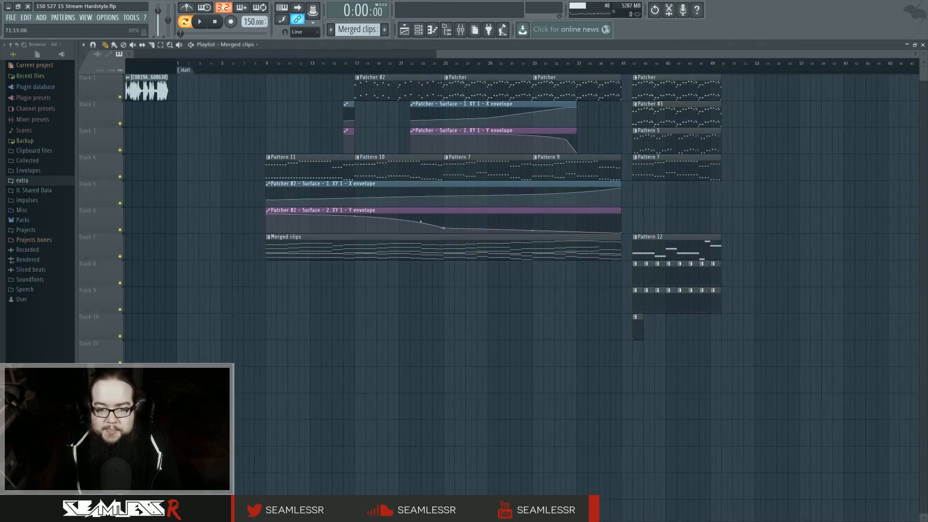
drag(416, 318, 441, 341)
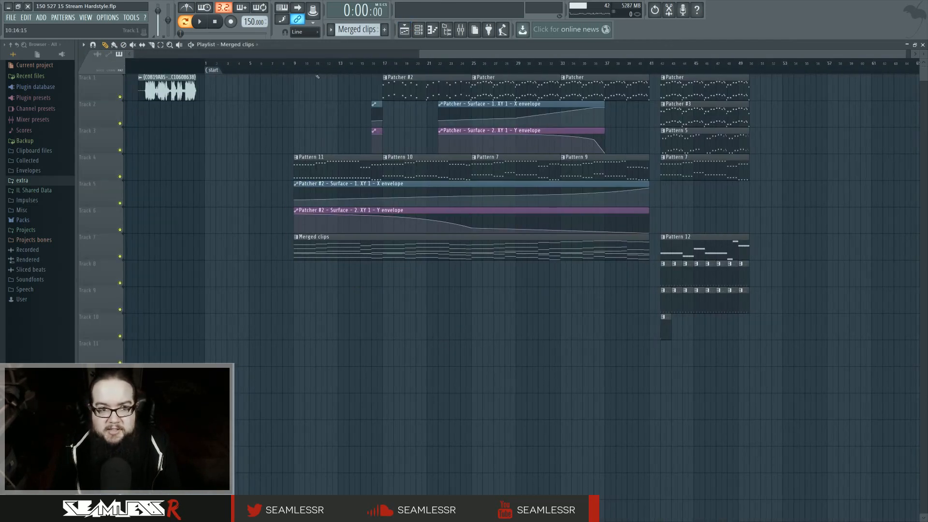
click(294, 65)
key(space)
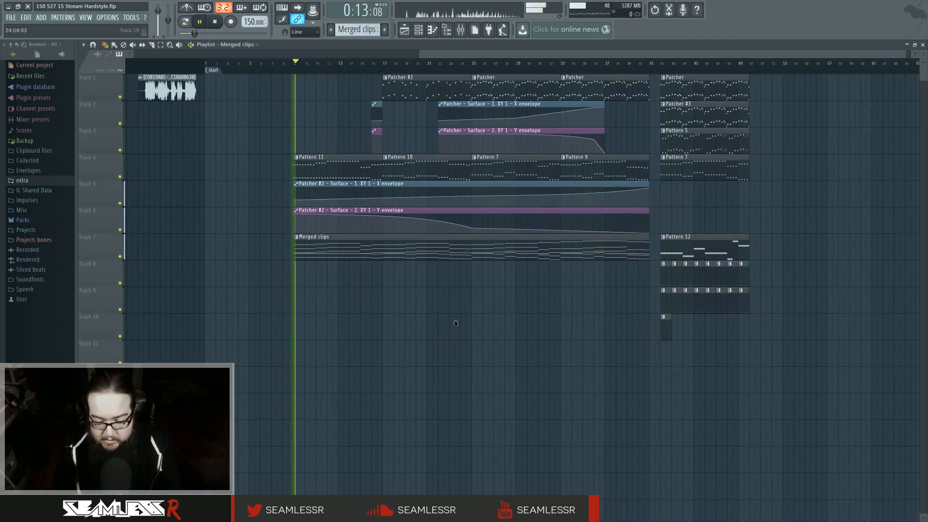
Step: Rename mixer insert 42 as cello
click(468, 29)
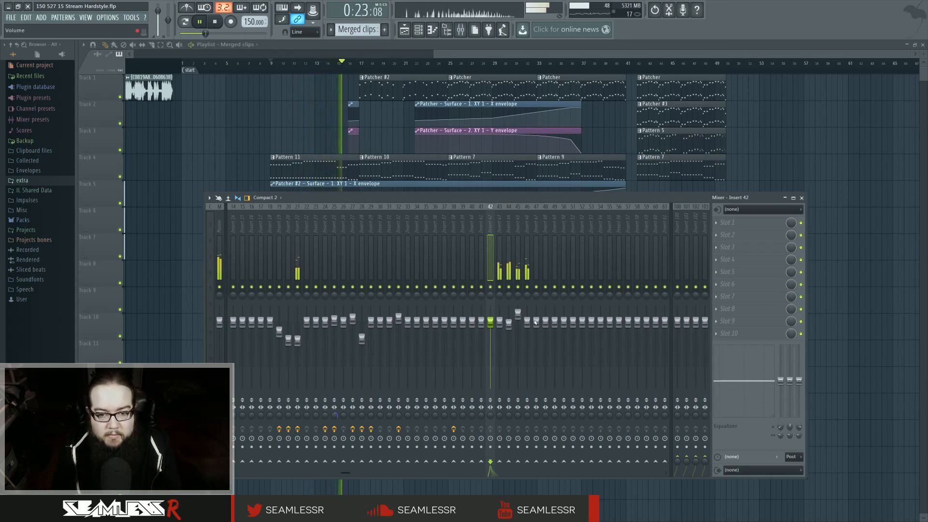
middle_click(490, 222)
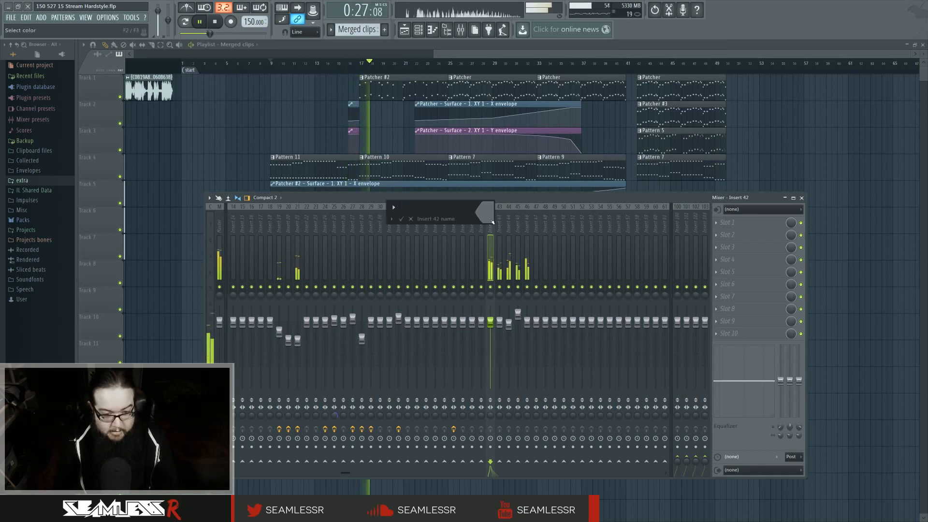
text(cello)
key(Return)
Step: Rename mixer insert 43 as viola
click(500, 251)
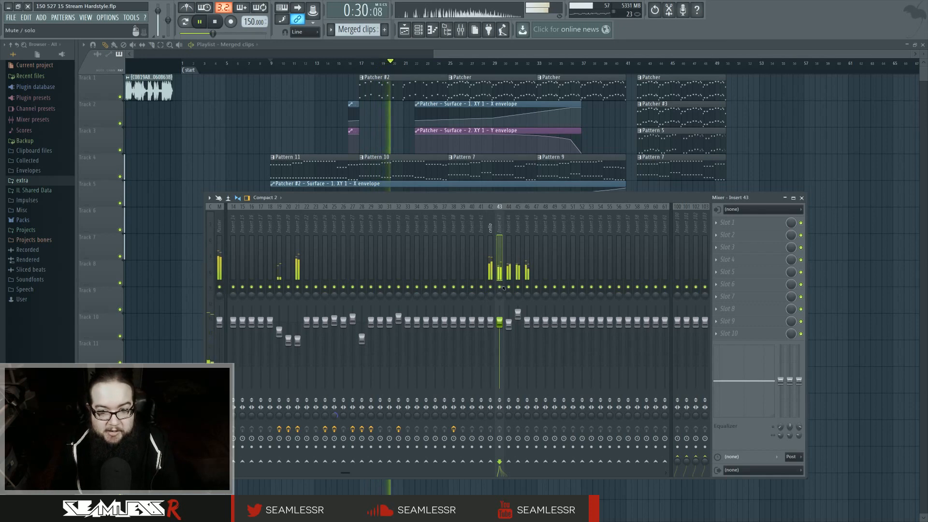
middle_click(501, 229)
text(viola)
key(Return)
Step: Rename mixer insert 44 as basses
key(Right)
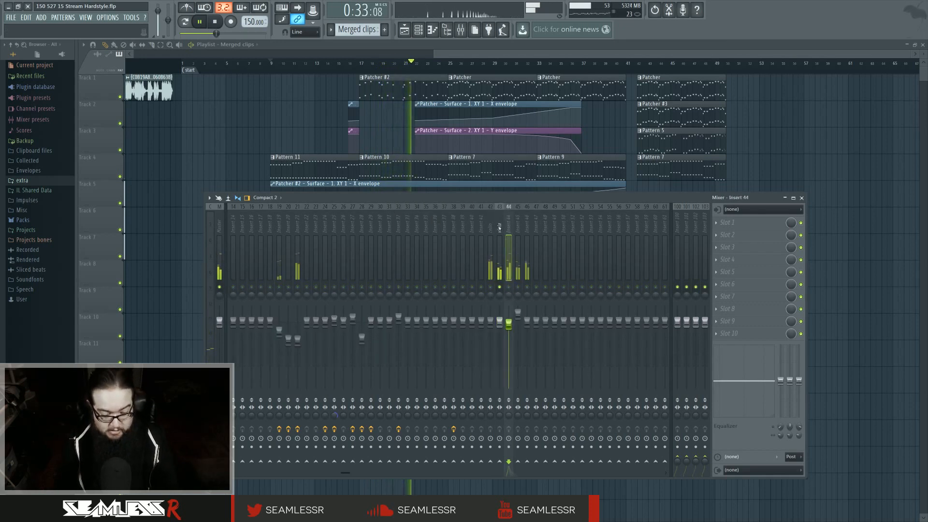
middle_click(509, 223)
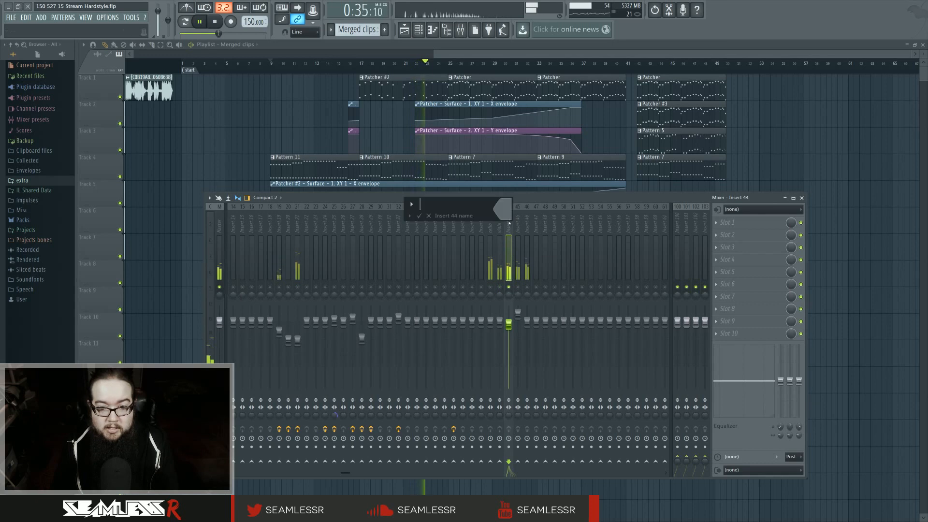
click(433, 215)
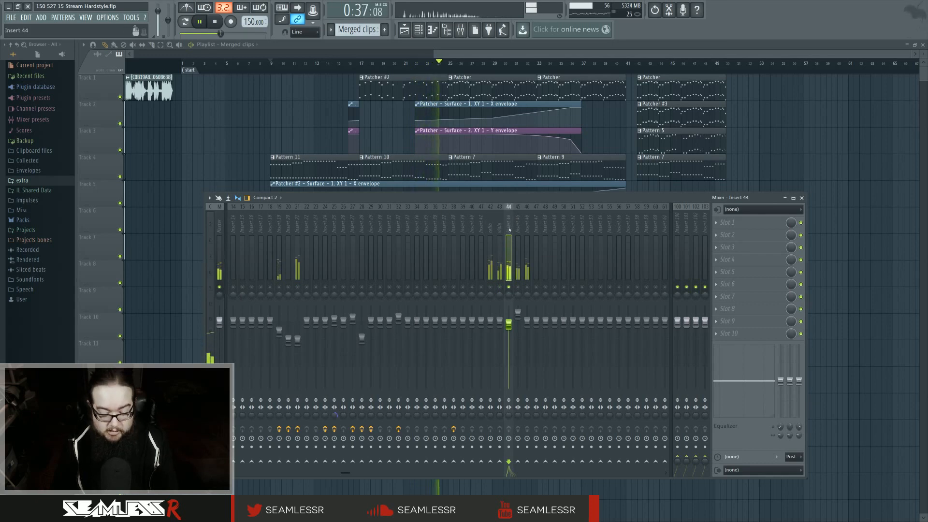
double_click(510, 229)
text(basses)
key(Return)
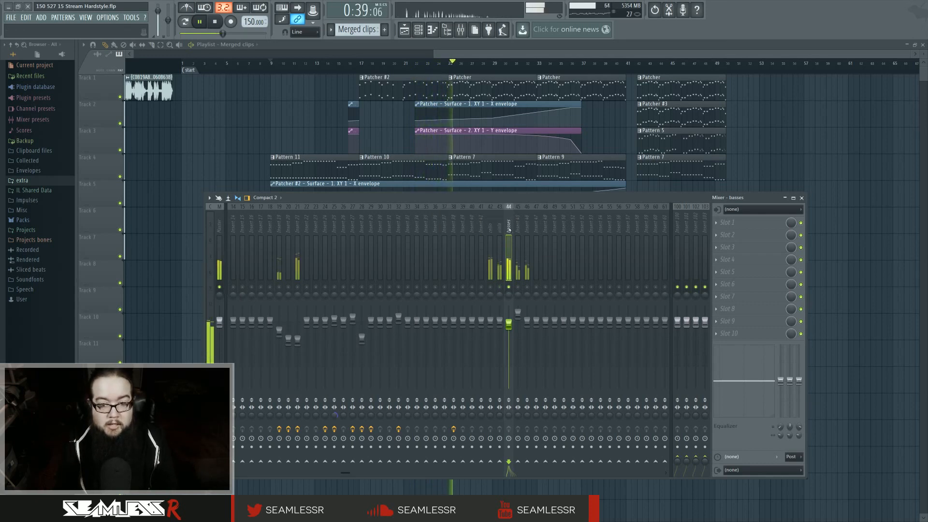
Step: Rename mixer insert 45 as violin 1
click(521, 229)
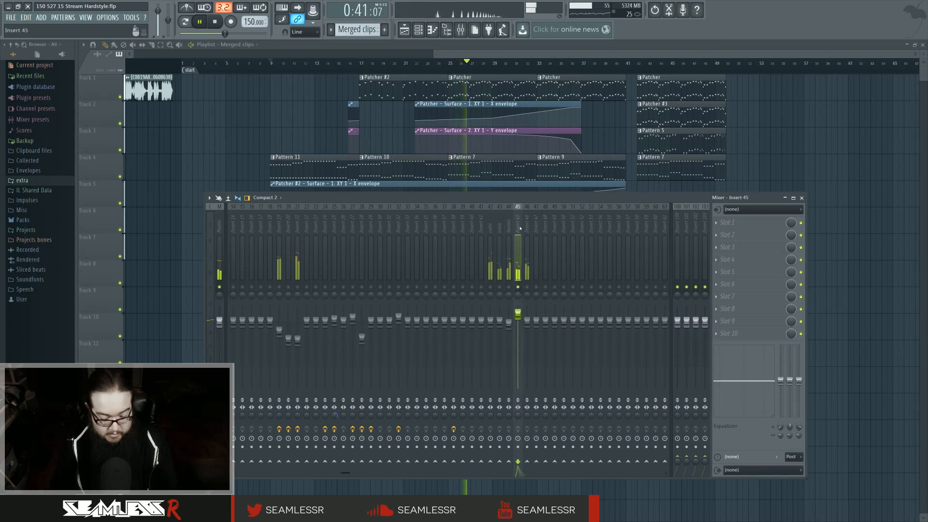
double_click(522, 229)
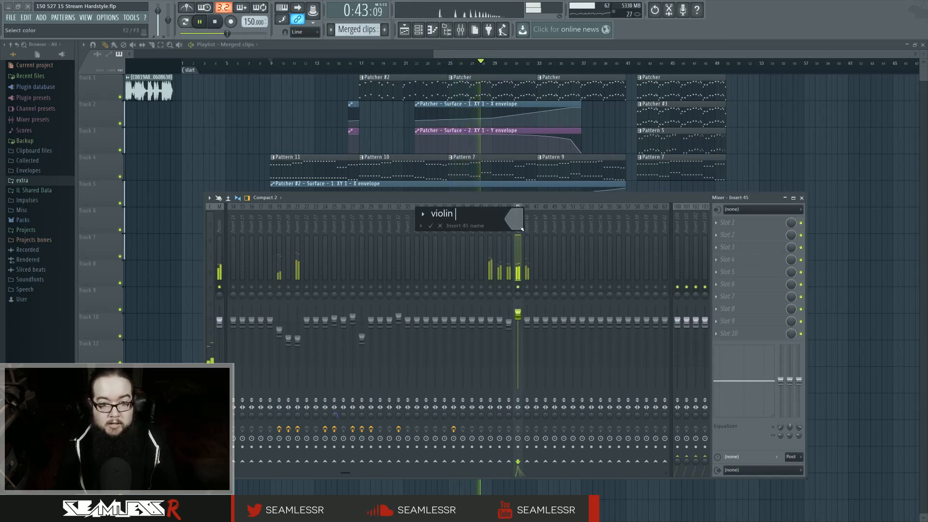
text(violin 1)
key(Return)
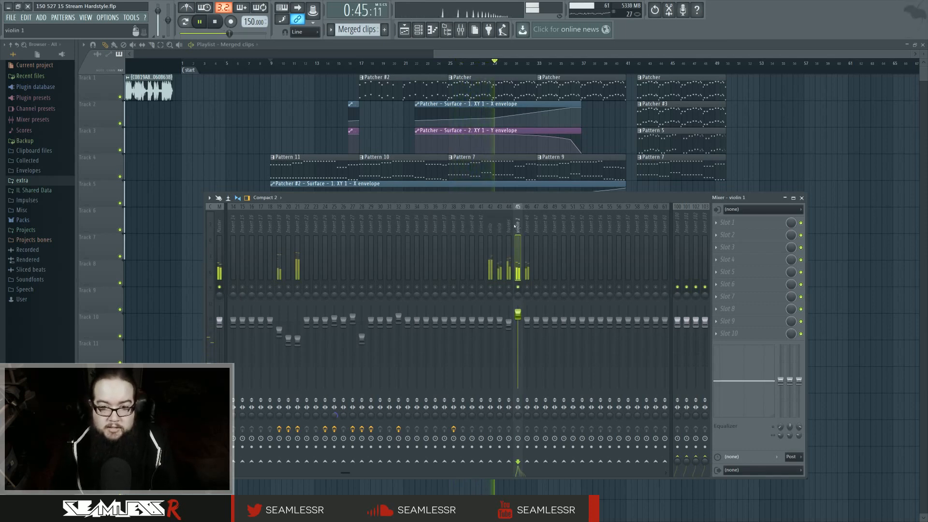
Step: Rename mixer insert 46 as violin 2
click(528, 227)
double_click(528, 227)
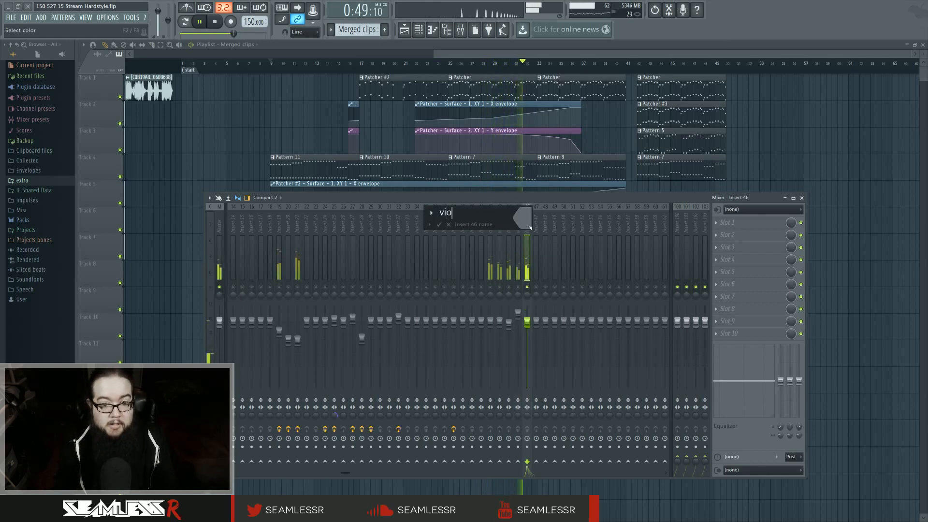
text(violin 2)
key(Return)
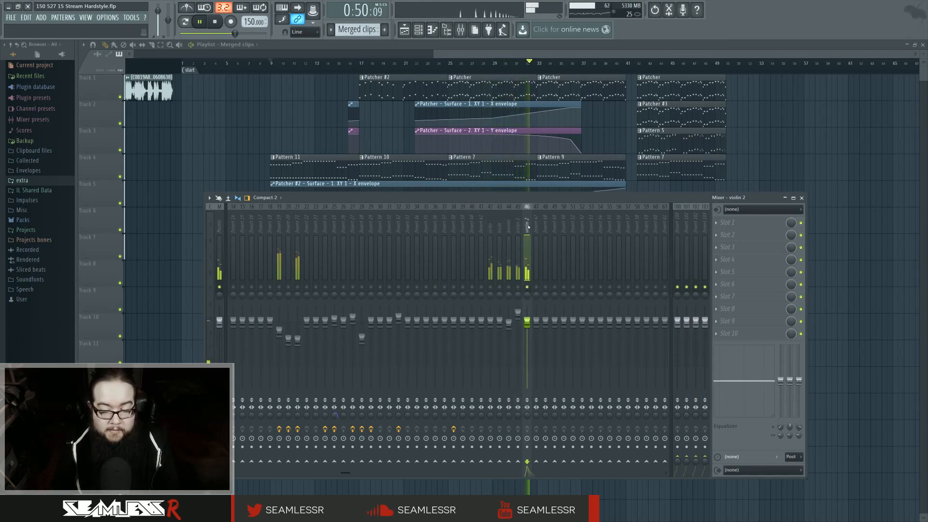
Step: Unsolo the string tracks so every mixer track plays, restart playback briefly and close the mixer
right_click(515, 289)
key(space)
key(space)
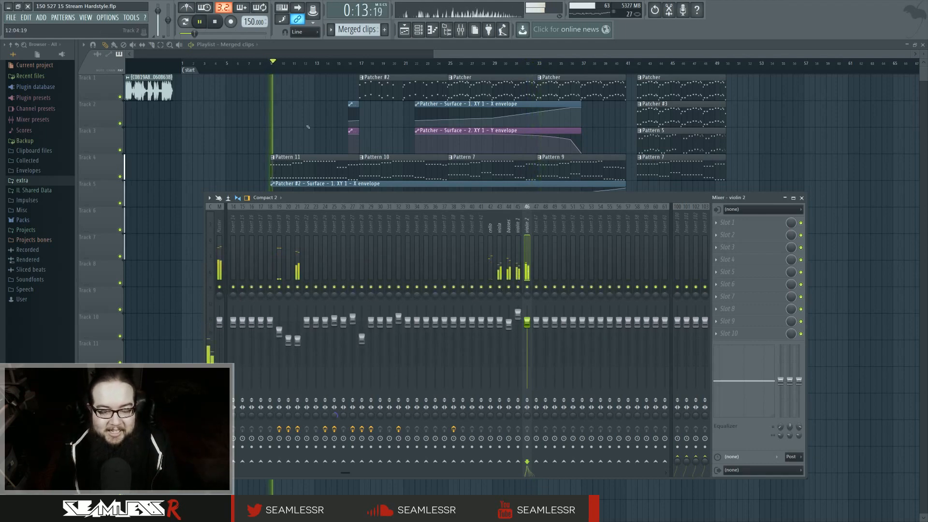
key(F9)
key(space)
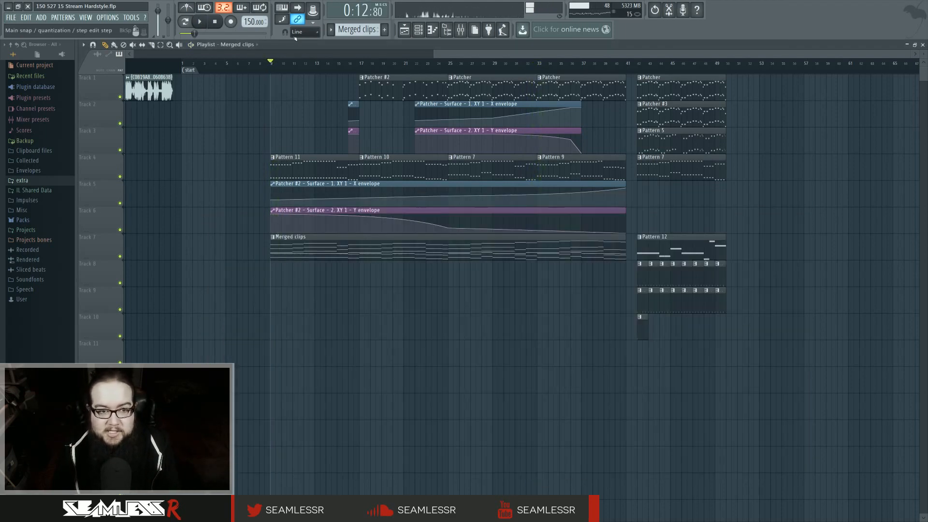
mouse_move(271, 67)
mouse_down()
mouse_move(639, 64)
mouse_move(253, 68)
mouse_move(273, 67)
mouse_up()
key(Home)
right_click(273, 68)
click(286, 72)
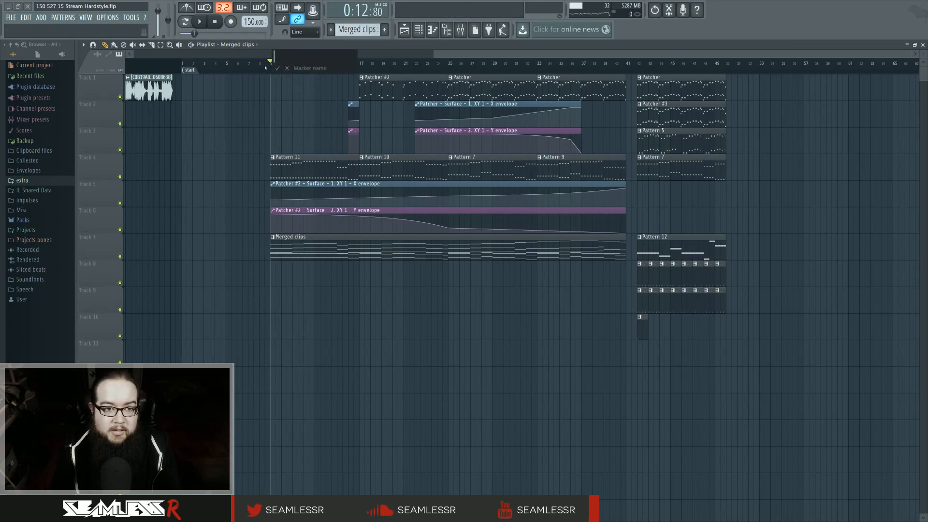
click(286, 68)
key(space)
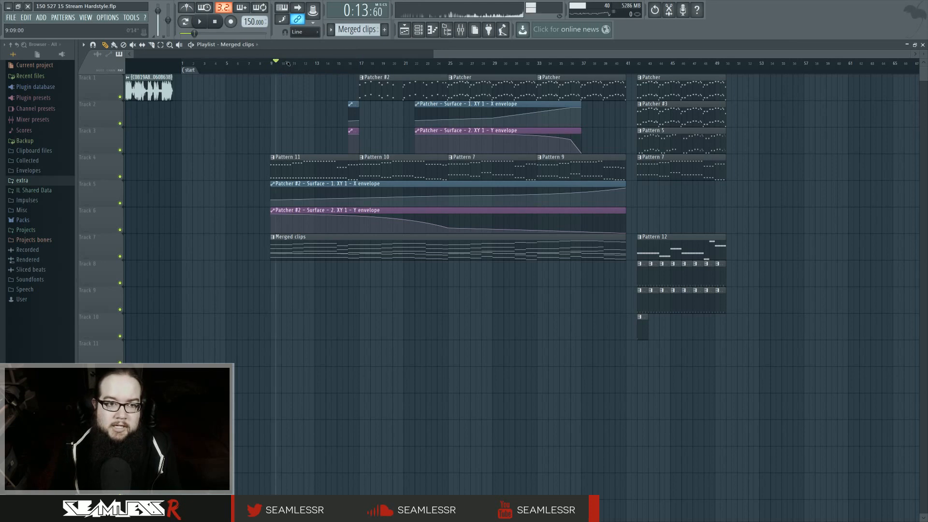
key(space)
Step: Select the playlist range from bar 9 to bar 41, then play it with the channel rack and mixer open
drag(271, 66, 628, 66)
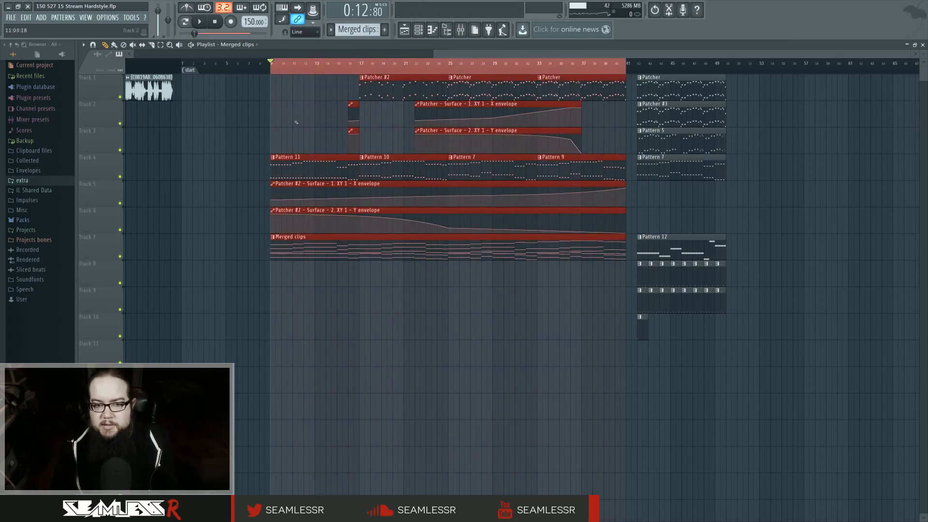
ctrl+click(297, 123)
click(418, 30)
key(space)
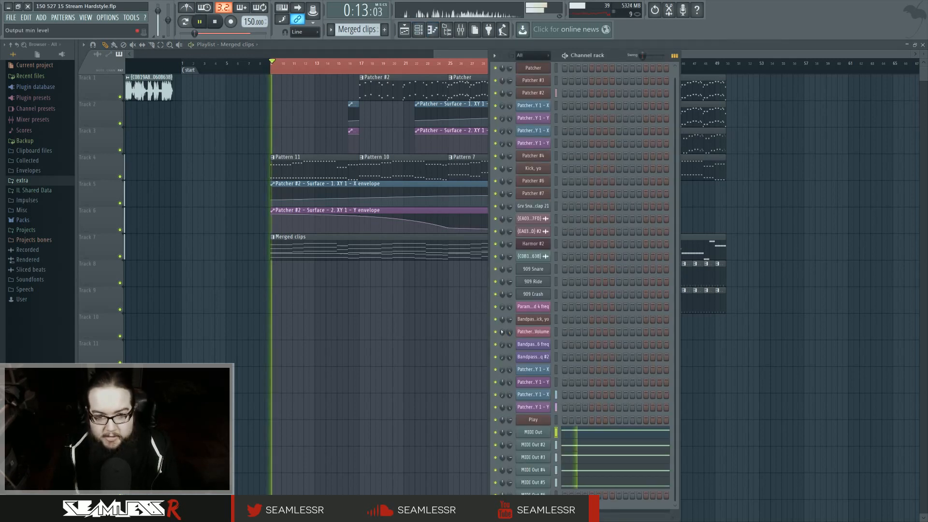
key(F9)
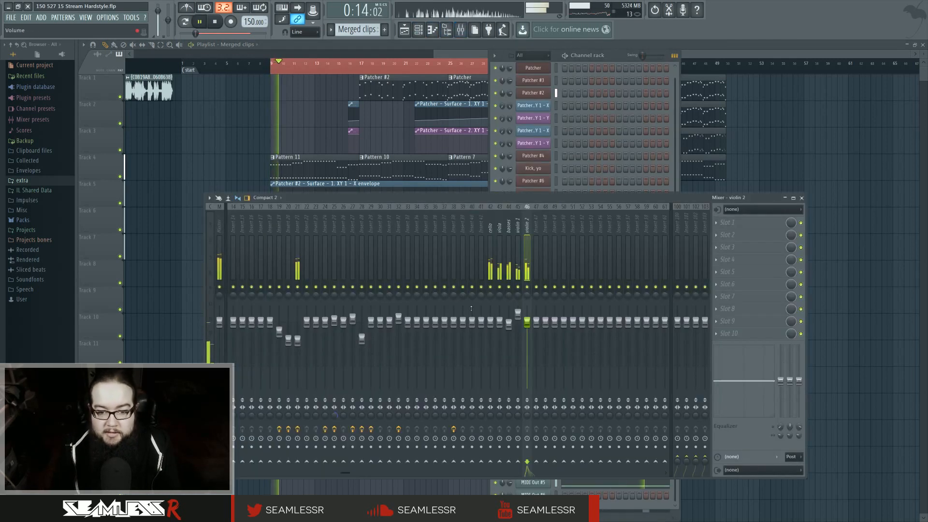
Step: Create volume automation clips for the cello, viola, basses, violin 1 and violin 2 mixer tracks over the selected range
right_click(492, 323)
click(512, 381)
right_click(500, 327)
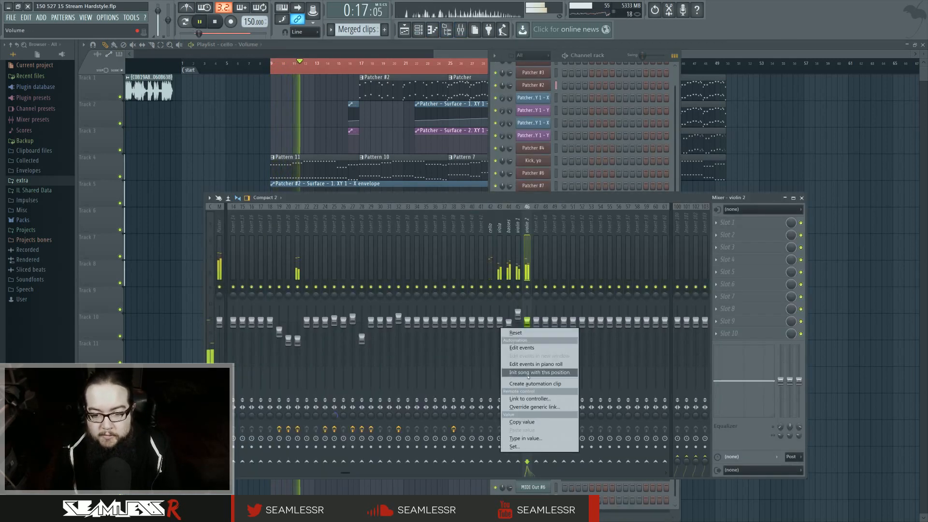
click(527, 384)
right_click(512, 329)
click(538, 385)
right_click(518, 313)
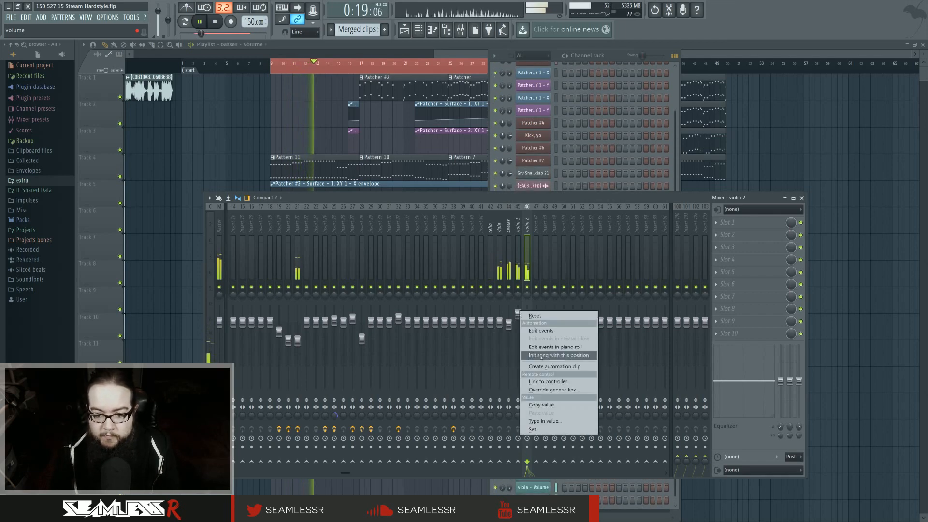
click(544, 367)
right_click(527, 323)
click(569, 383)
key(F5)
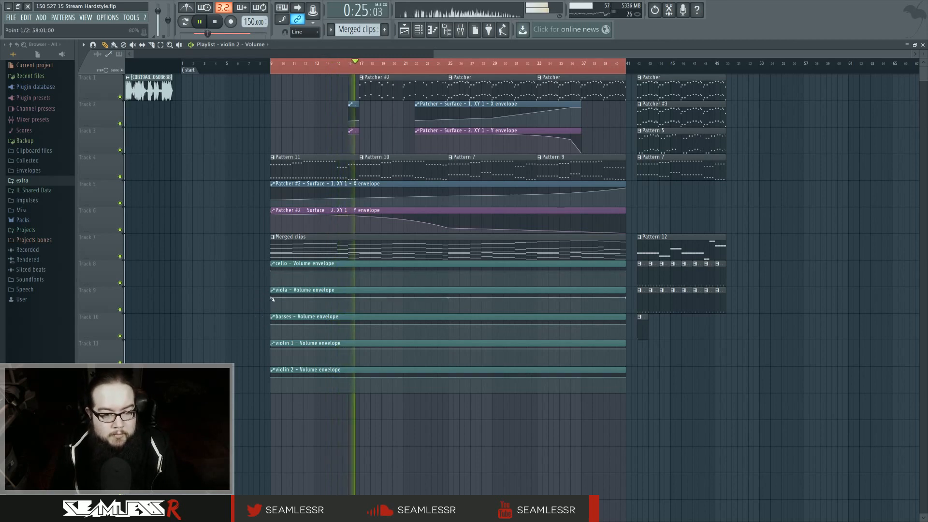
Step: Shape fade-ins in the viola and violin 1 volume envelopes, adding points at bars 25 and 21 and lowering their start points
drag(272, 299, 450, 299)
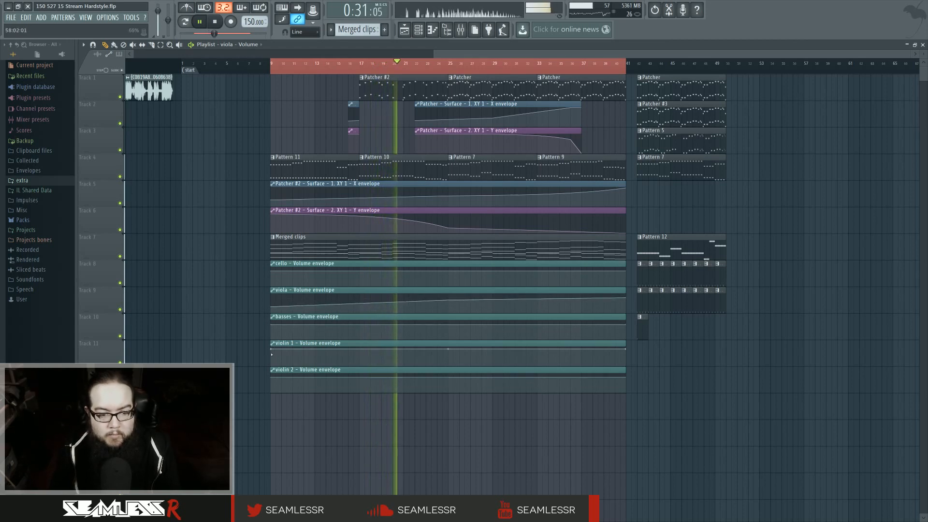
right_click(403, 350)
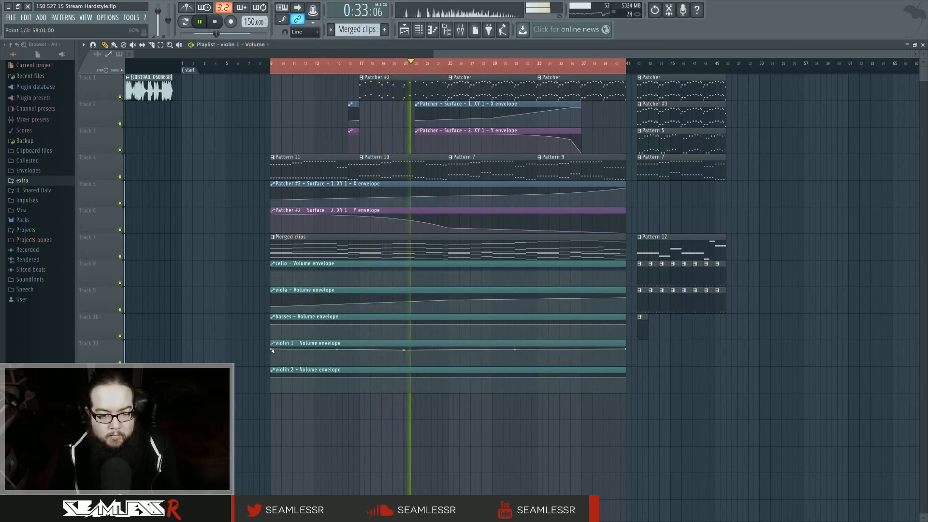
drag(271, 349, 271, 363)
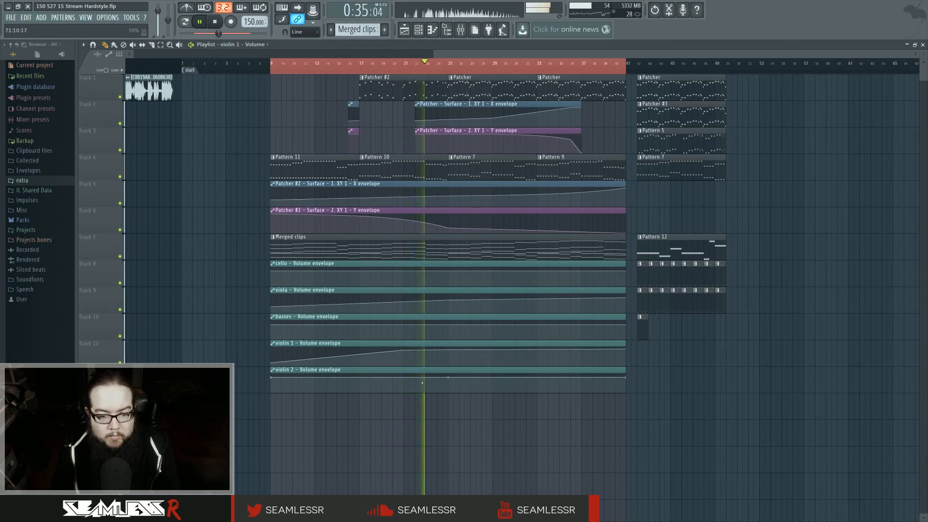
Step: Shape curved fade-ins in the violin 2 and basses volume envelopes, adding points near bars 25 and 21 and lowering their starts
right_click(443, 377)
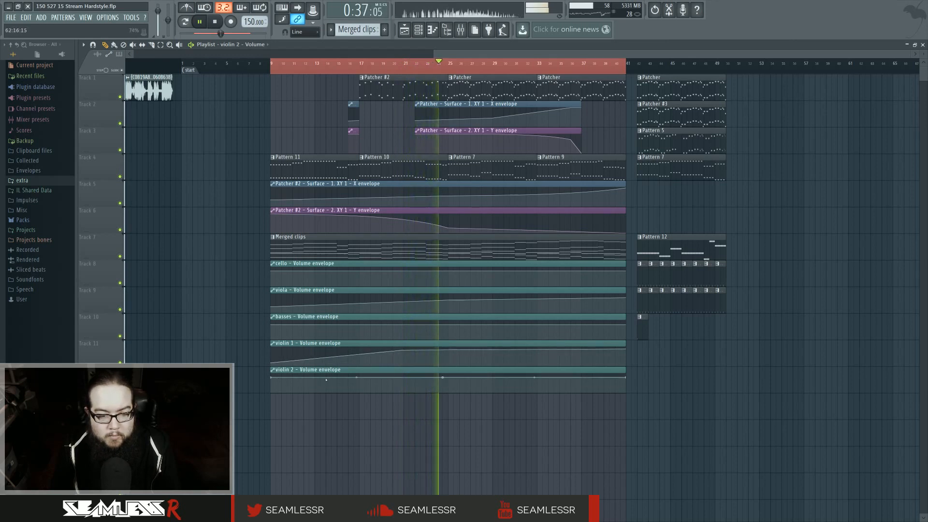
drag(271, 377, 272, 393)
drag(357, 385, 357, 387)
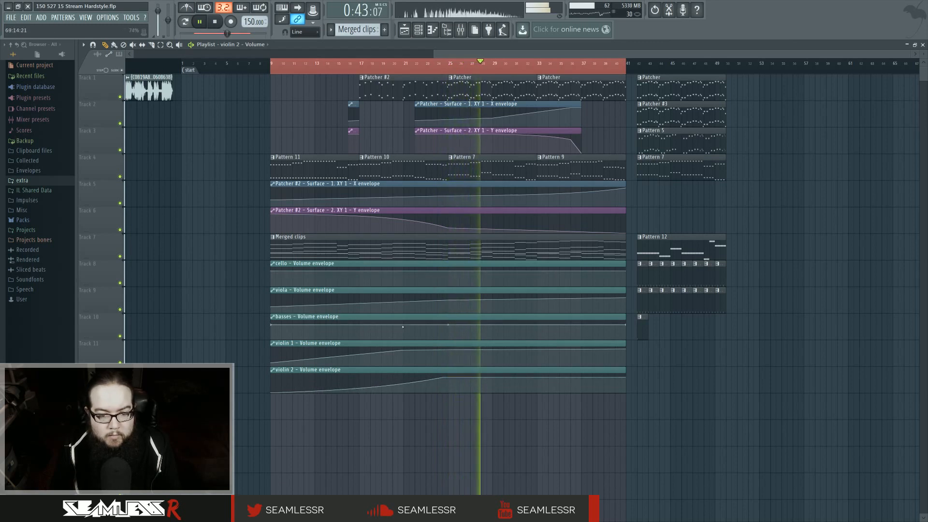
right_click(404, 324)
drag(271, 325, 271, 339)
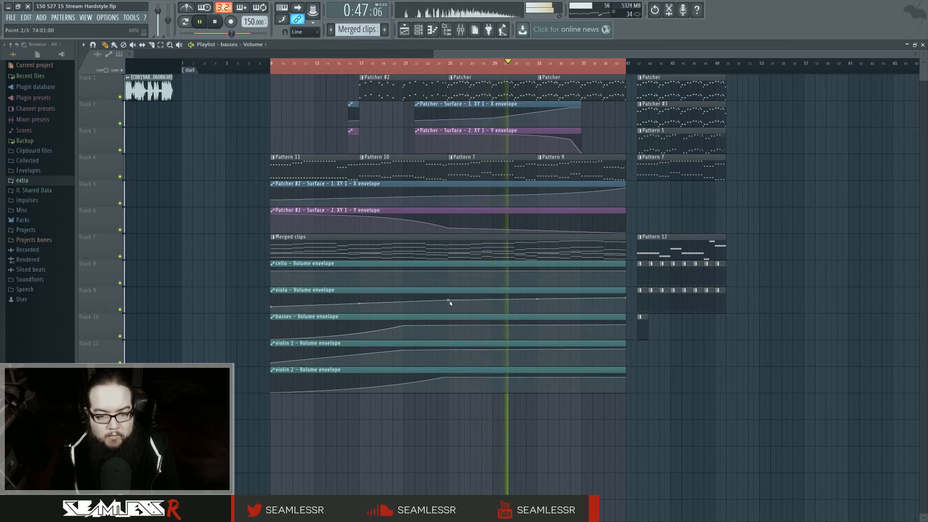
Step: Lower violin 2's middle envelope point, raise the end points of both violin envelopes and smooth violin 2's second segment
drag(443, 377, 444, 384)
drag(534, 381, 534, 378)
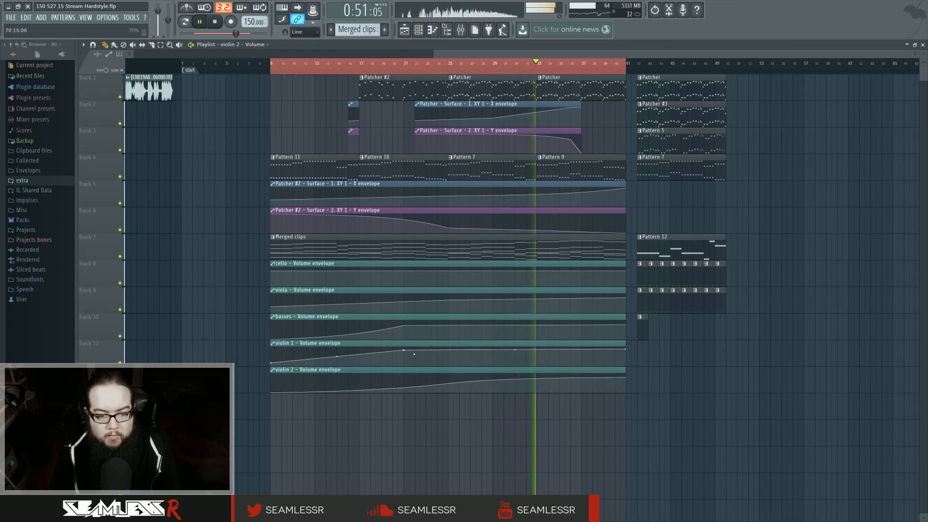
drag(626, 349, 626, 373)
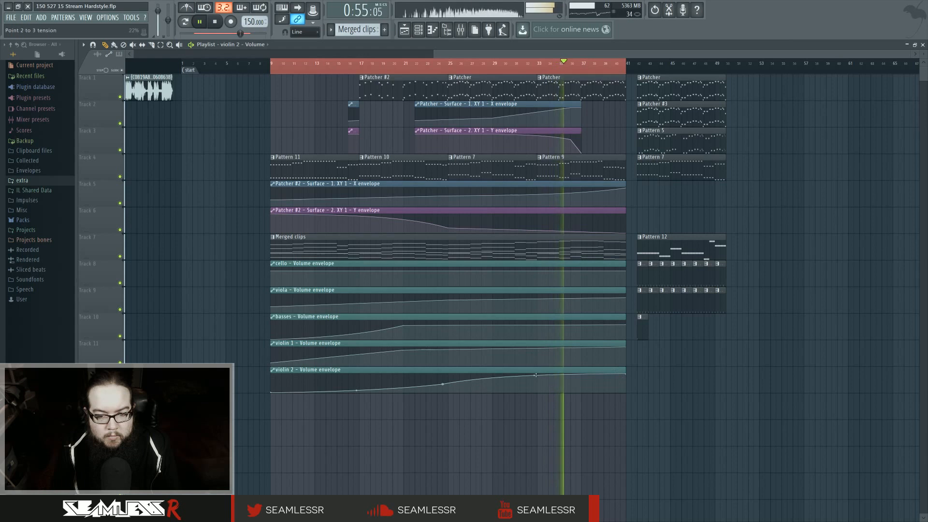
drag(534, 375, 535, 376)
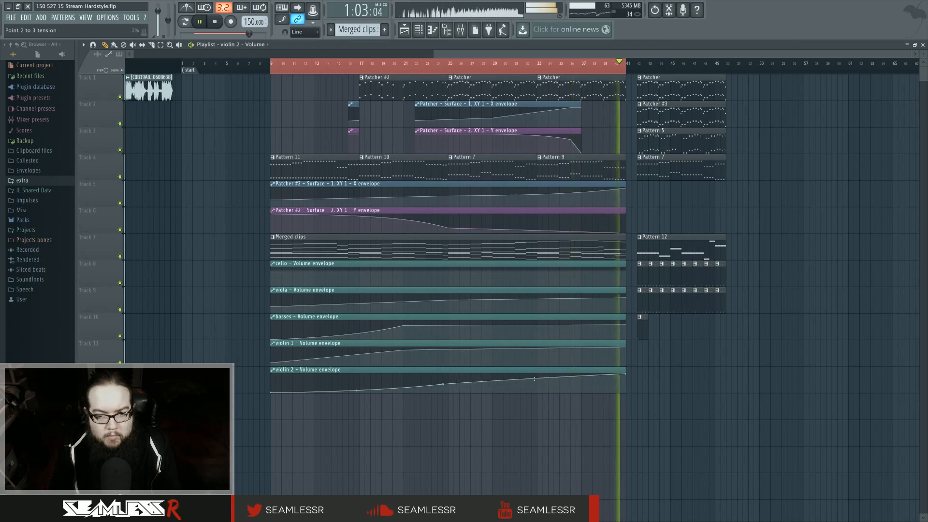
Step: Clear the playlist time selection, stop playback, and give the cello volume envelope a fade-in reaching a new point at bar 17
right_click(473, 67)
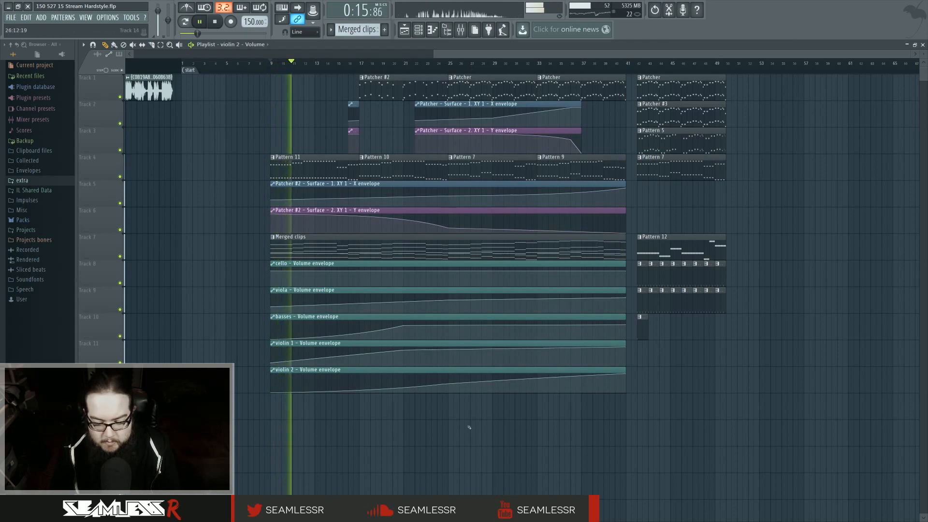
key(space)
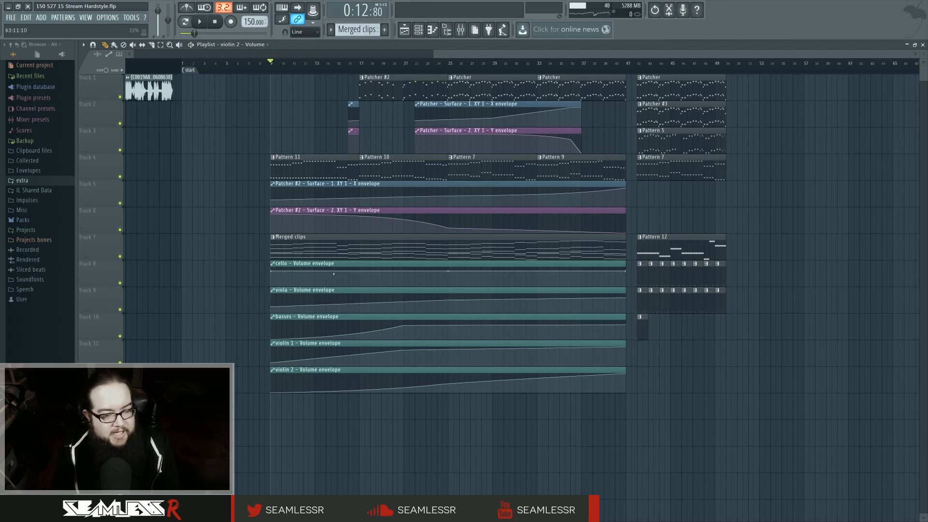
right_click(358, 272)
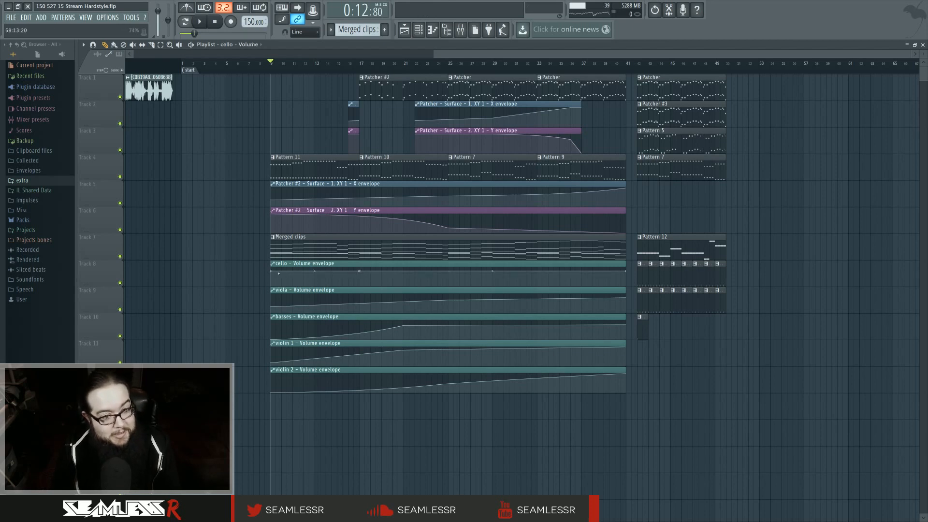
Step: Route the violin 2, violin 1, basses, viola and cello mixer tracks to insert 47
click(461, 29)
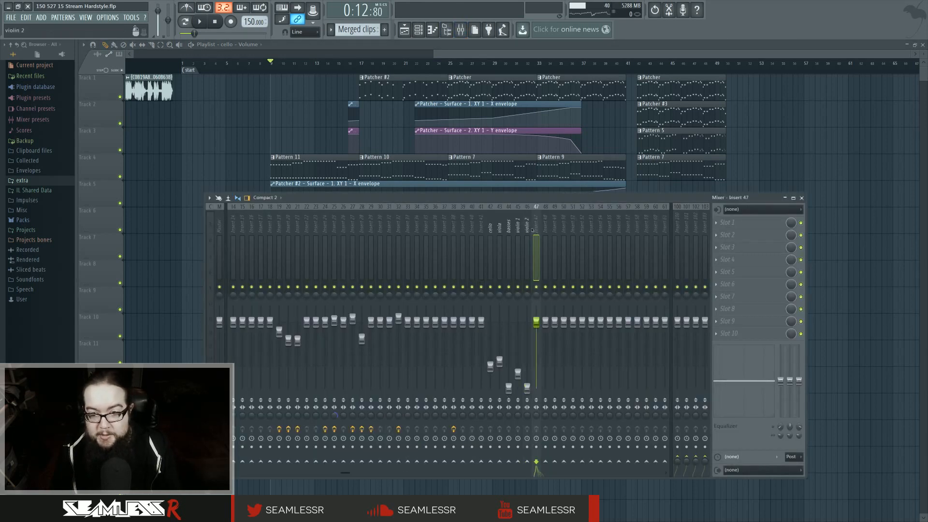
click(517, 227)
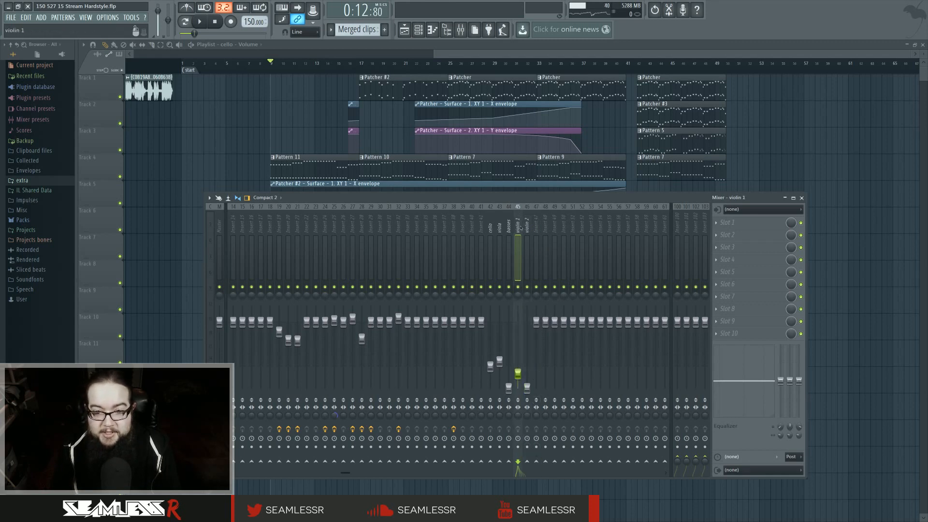
click(510, 231)
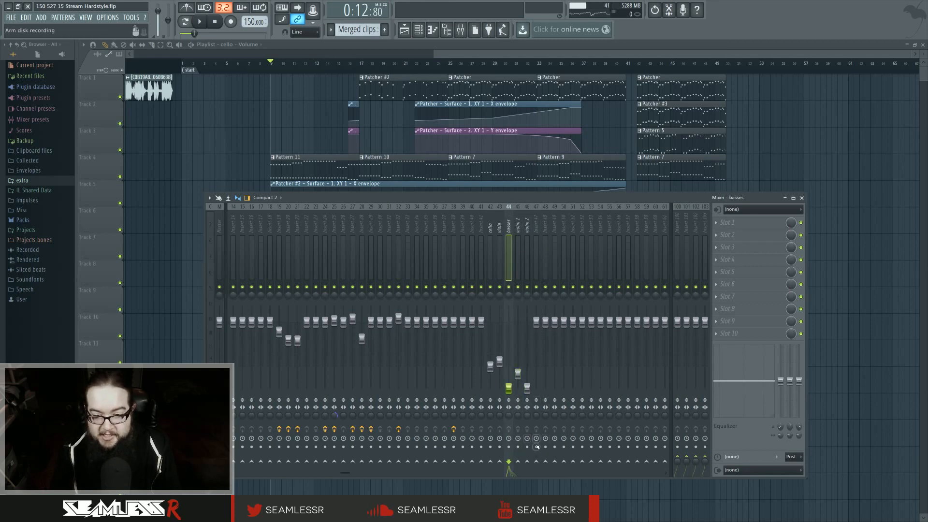
click(537, 460)
click(500, 231)
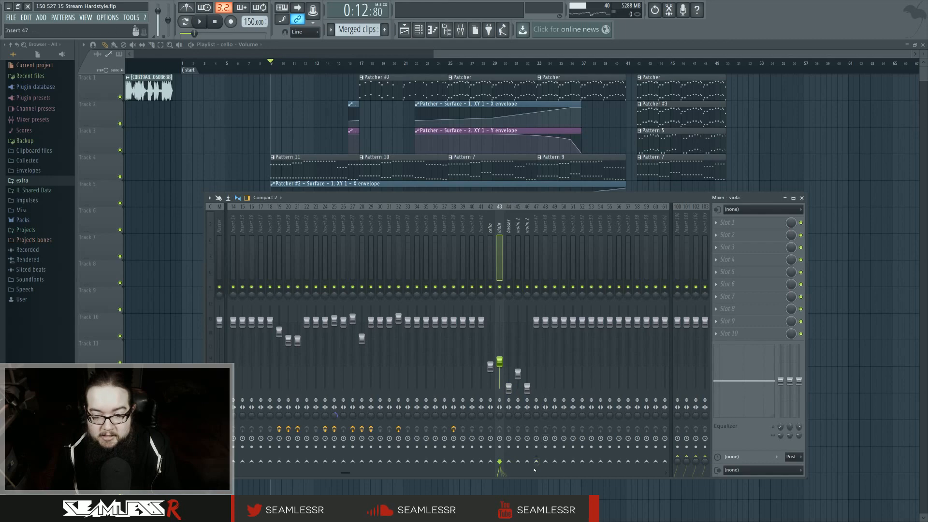
key(Left)
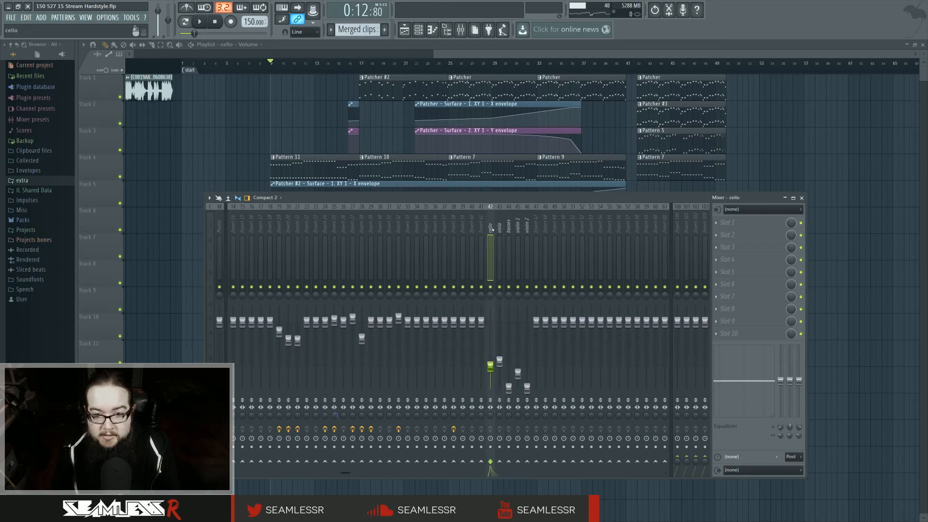
click(537, 460)
Step: Load the ValhallaRoom reverb into the first effect slot of mixer insert 47
click(536, 246)
click(725, 222)
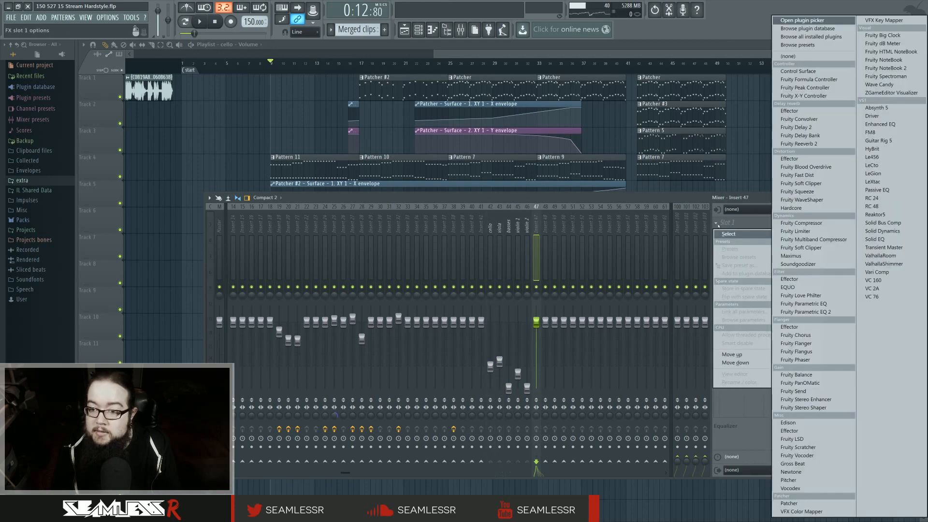
click(878, 257)
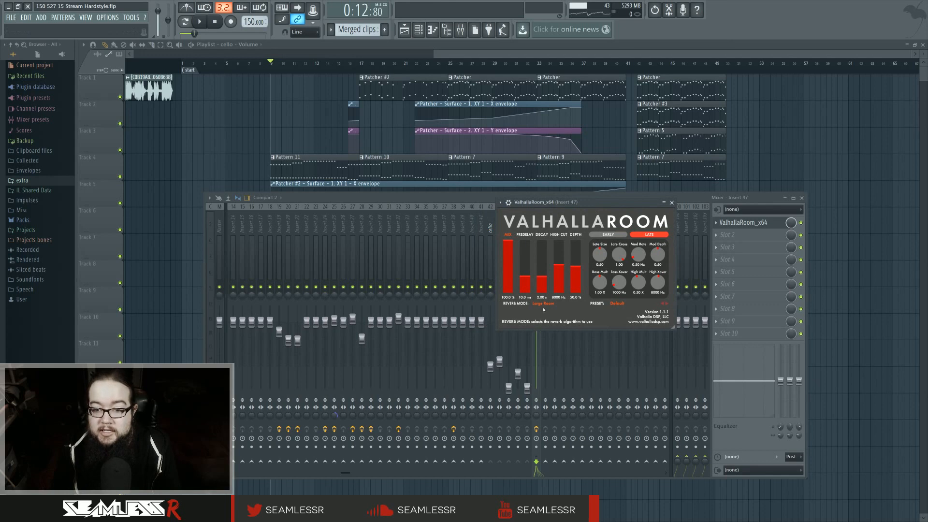
Step: Set the reverb to Large Chamber with a 15000 Hz high cut, shorter predelay and longer decay, and audition the strings through it
click(543, 303)
click(548, 327)
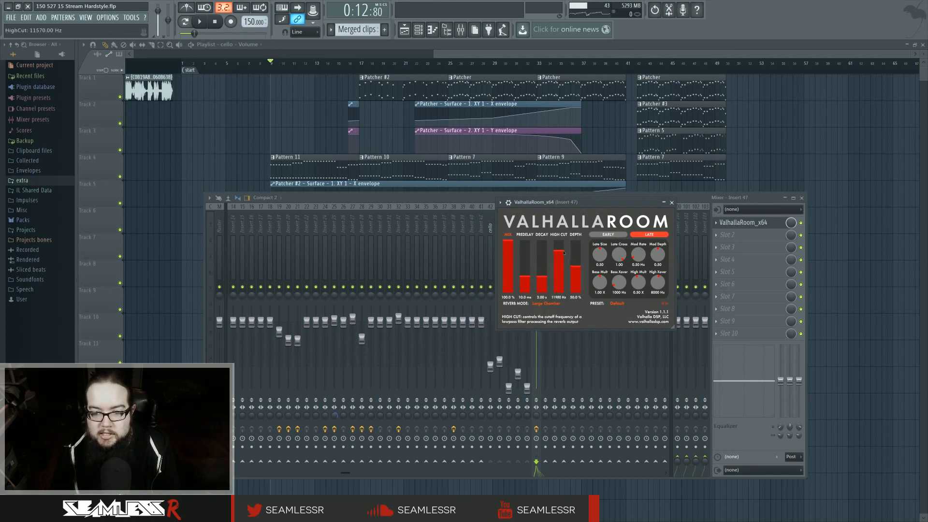
drag(564, 271, 562, 241)
drag(525, 276, 545, 274)
key(space)
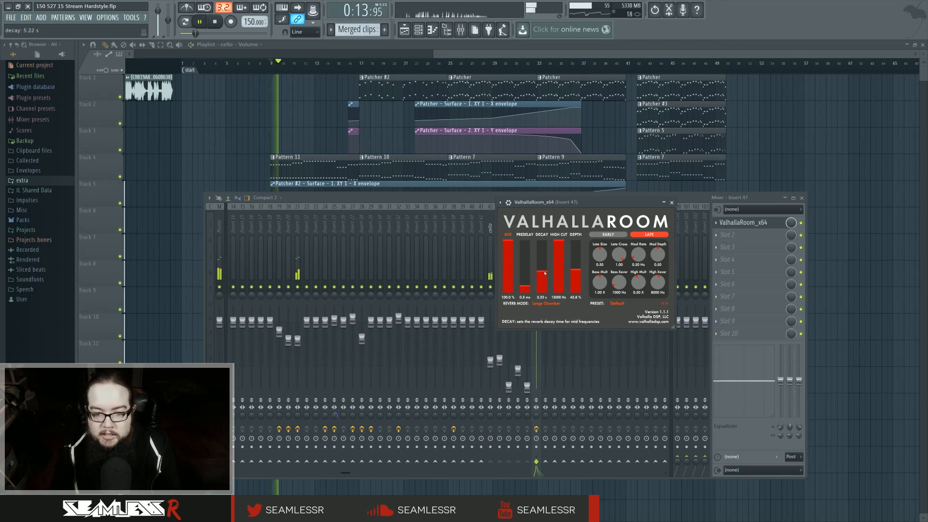
key(Escape)
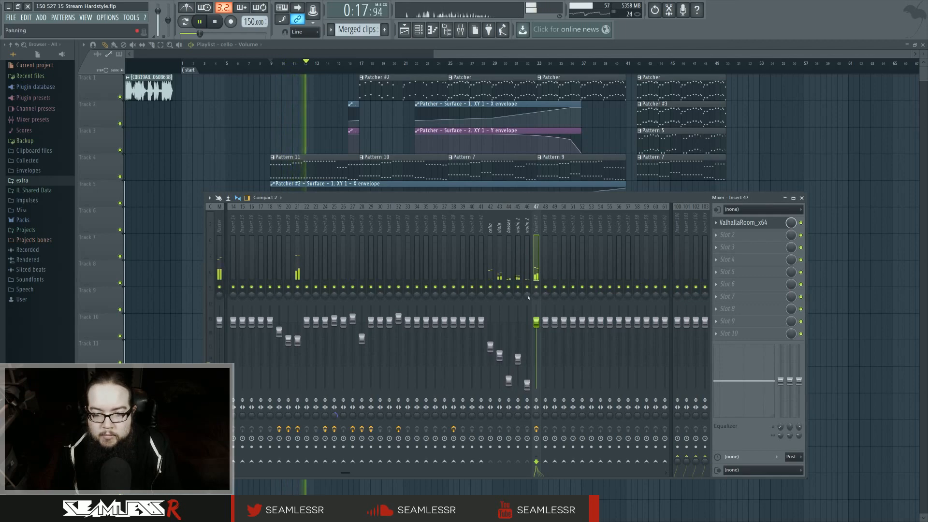
key(space)
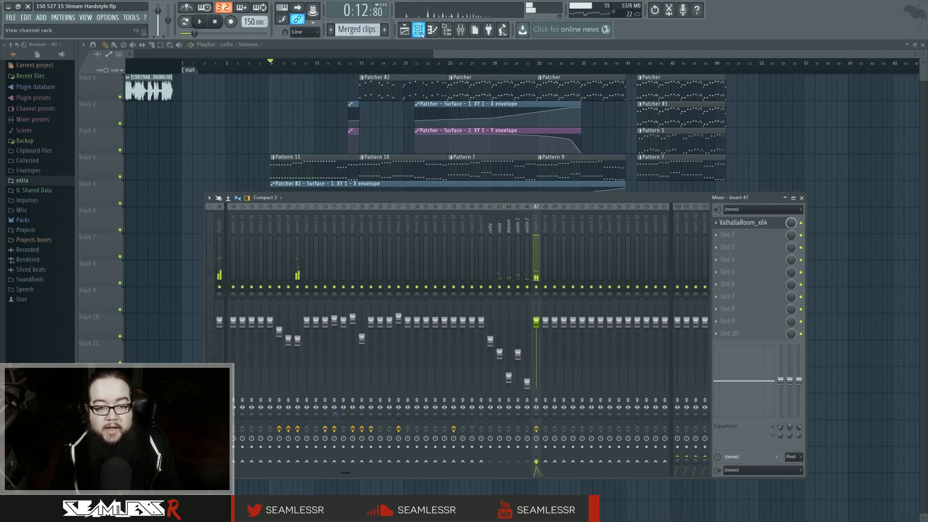
Step: Lower the third microphone fader of the first instrument in the Play string plugin's mixer view
key(F6)
click(533, 362)
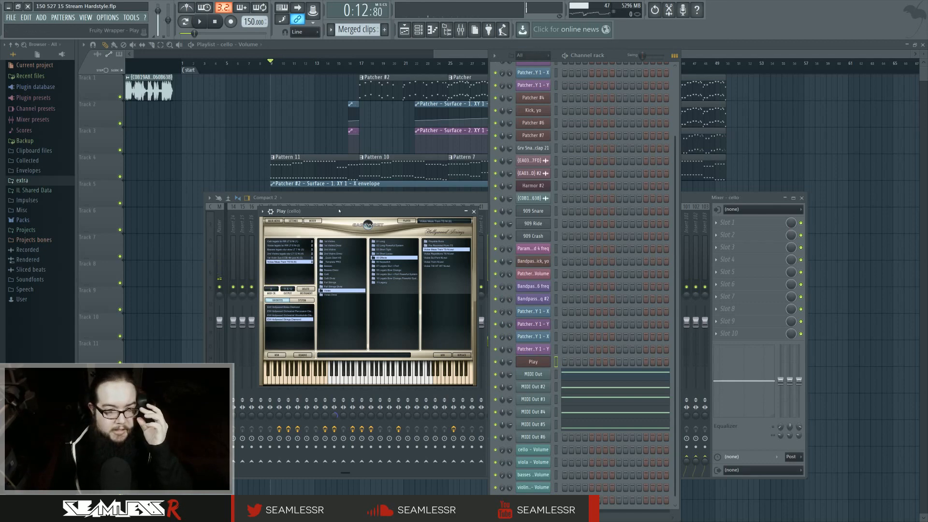
click(428, 207)
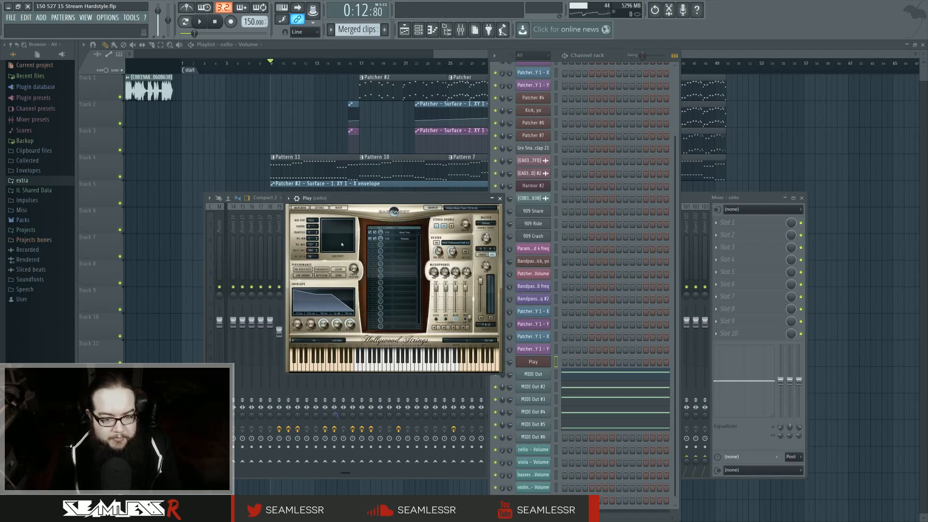
click(339, 208)
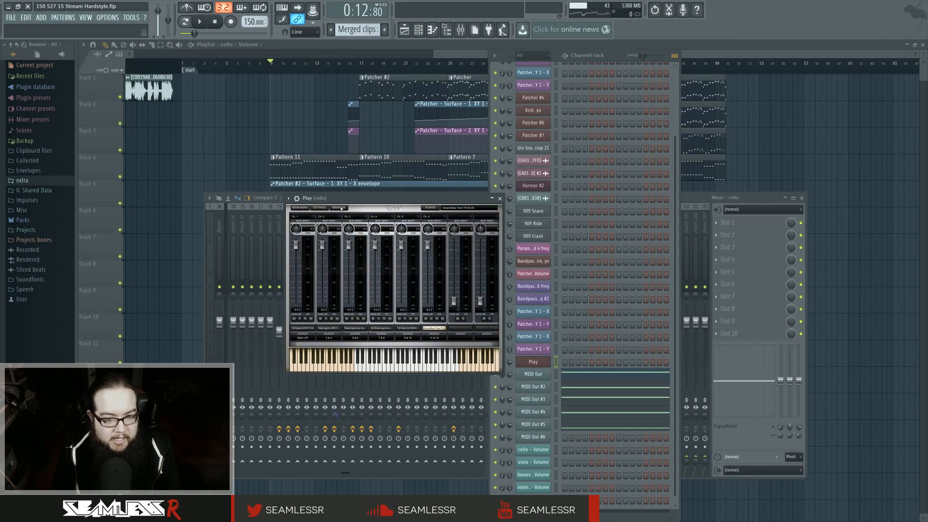
click(311, 320)
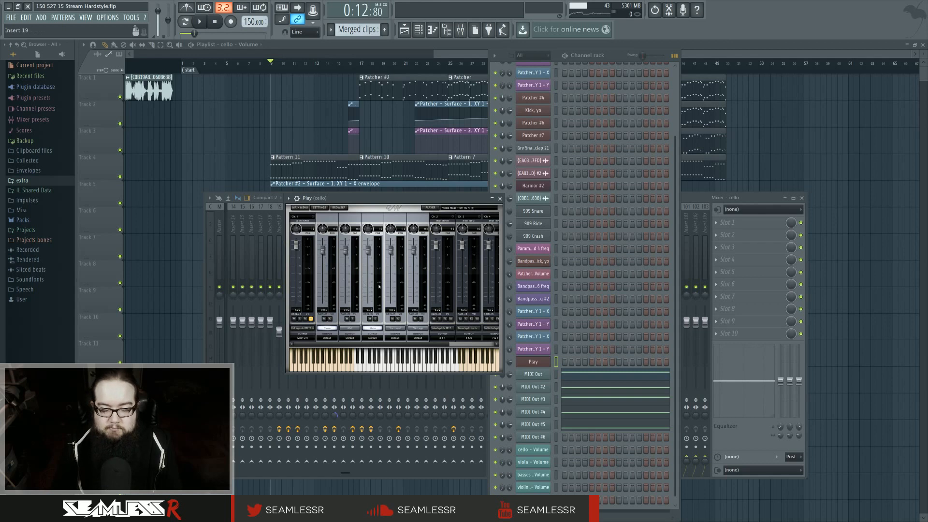
drag(368, 248, 370, 266)
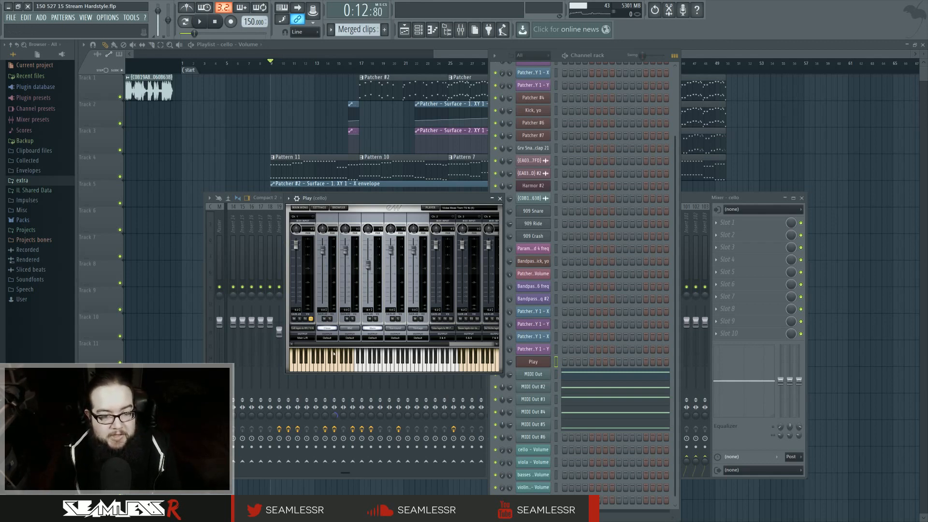
click(311, 319)
Step: Expand the second instrument's microphone channels and lower its third microphone fader slightly
click(337, 319)
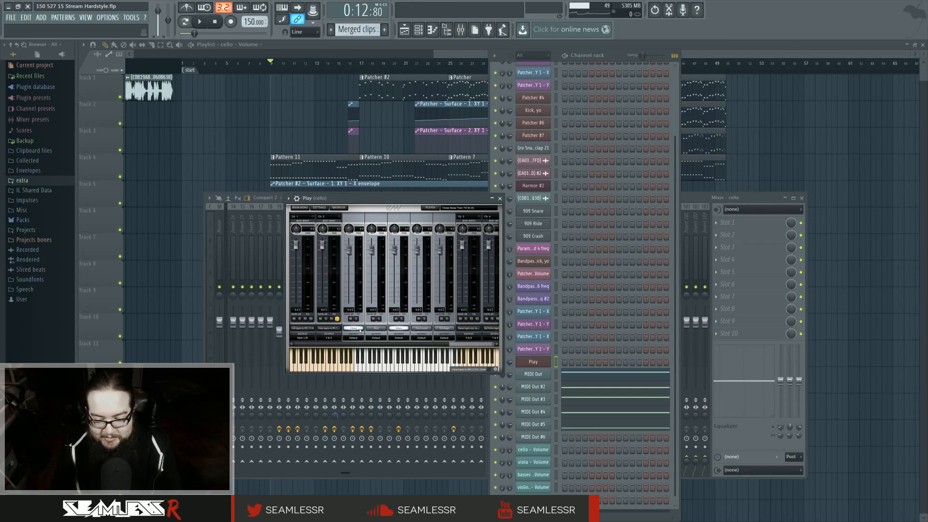
click(337, 319)
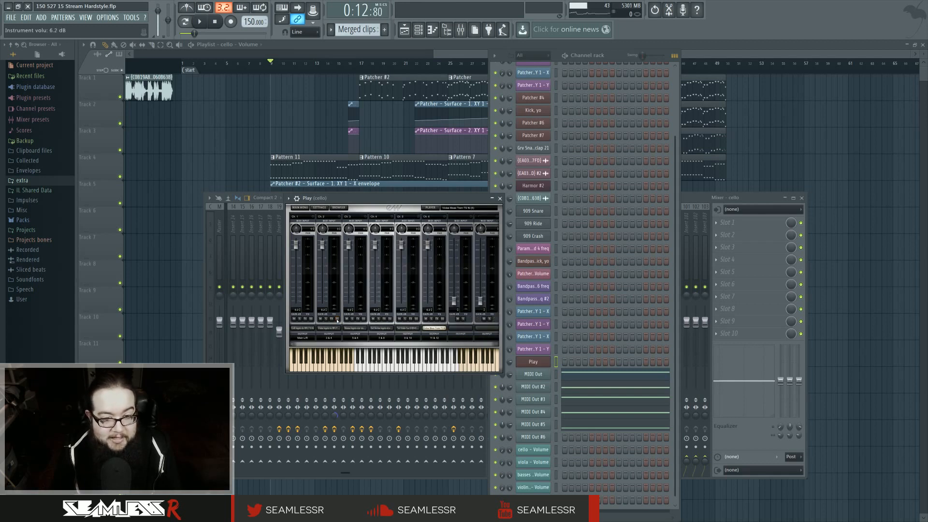
click(337, 320)
drag(398, 253, 397, 265)
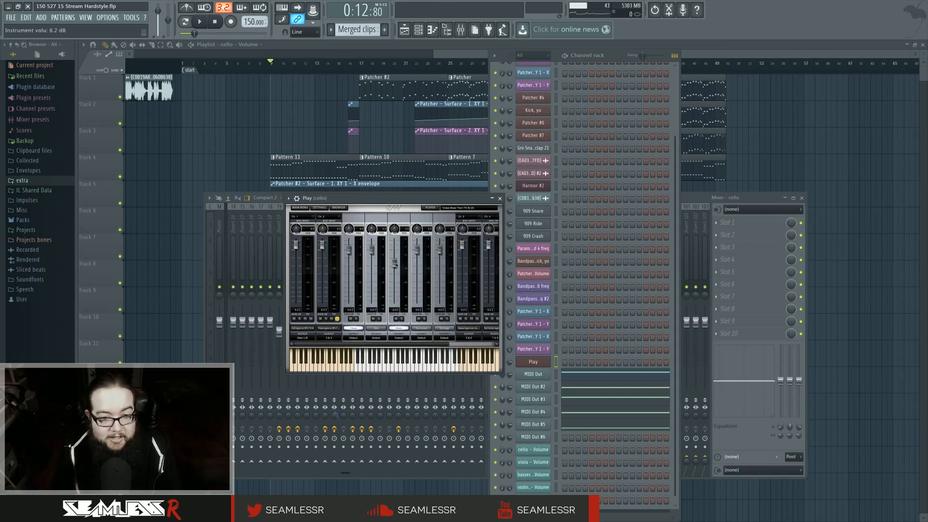
click(337, 319)
Step: Load the first microphone position of the third instrument alongside its active third one
click(364, 320)
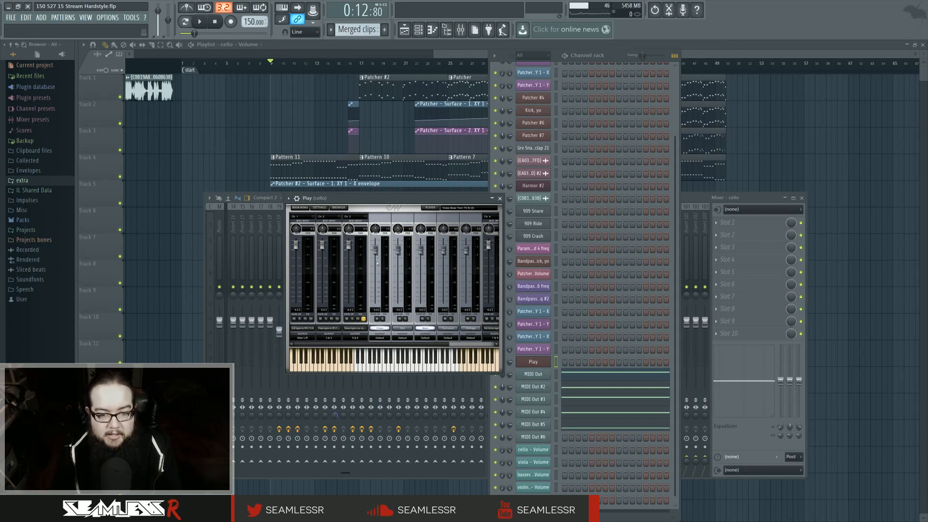
click(383, 330)
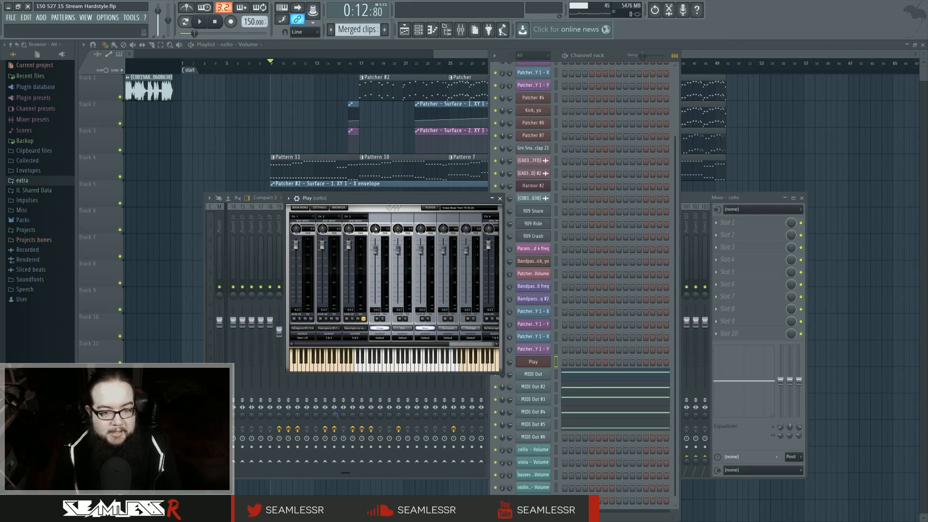
click(363, 320)
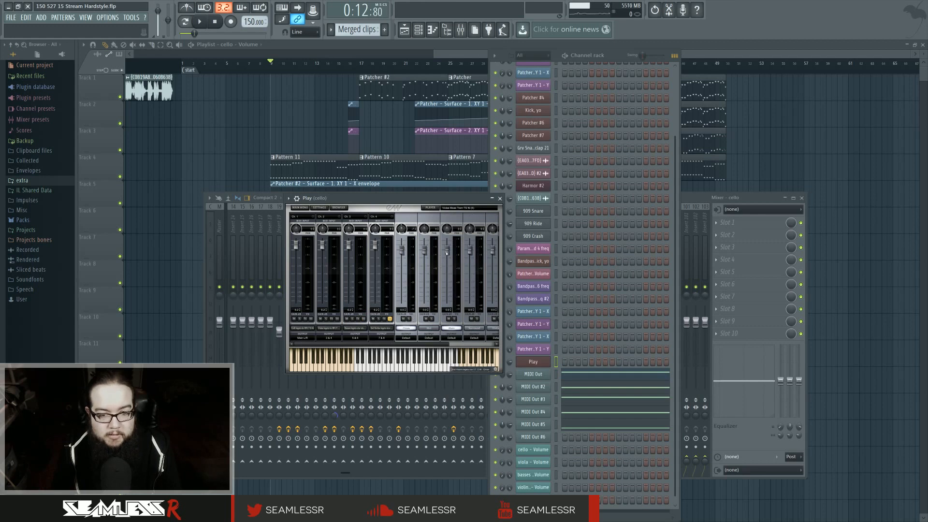
Step: Lower the third microphone faders of the fourth and fifth instruments and collapse their microphone channels
drag(447, 252, 448, 268)
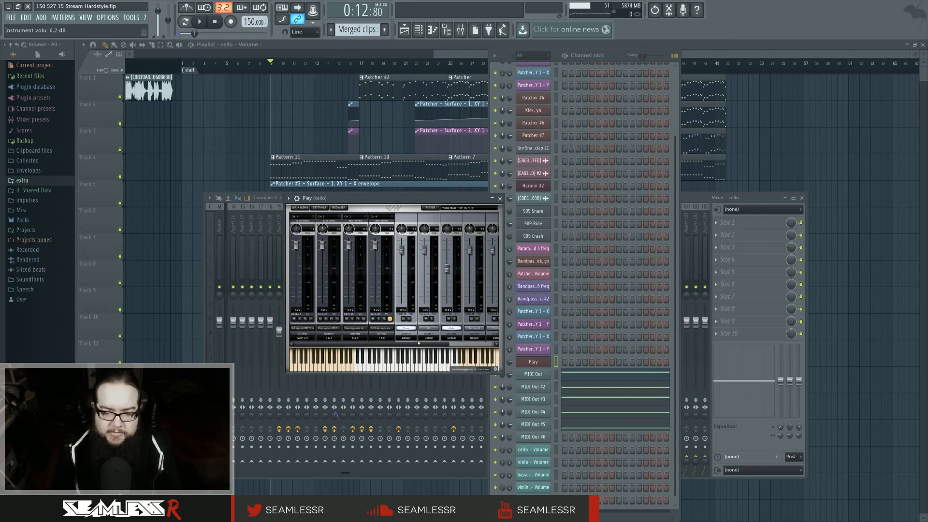
click(390, 319)
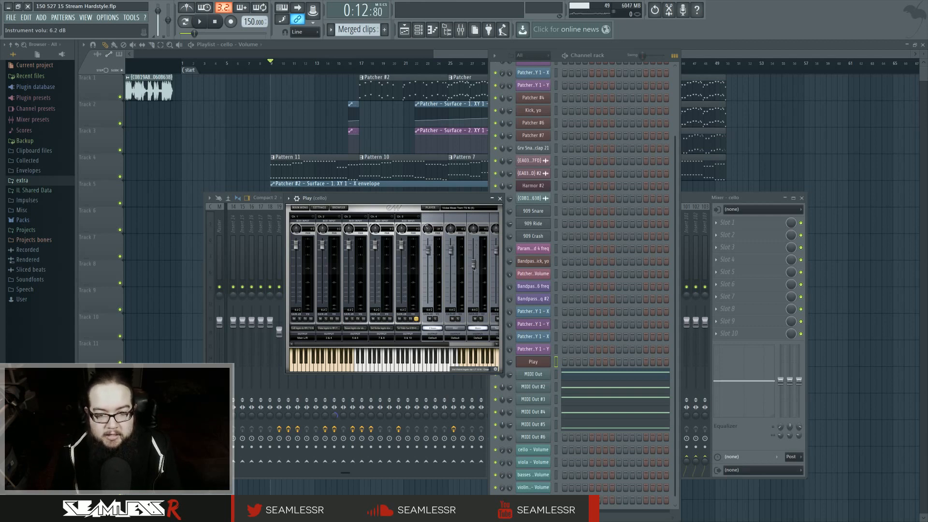
click(416, 319)
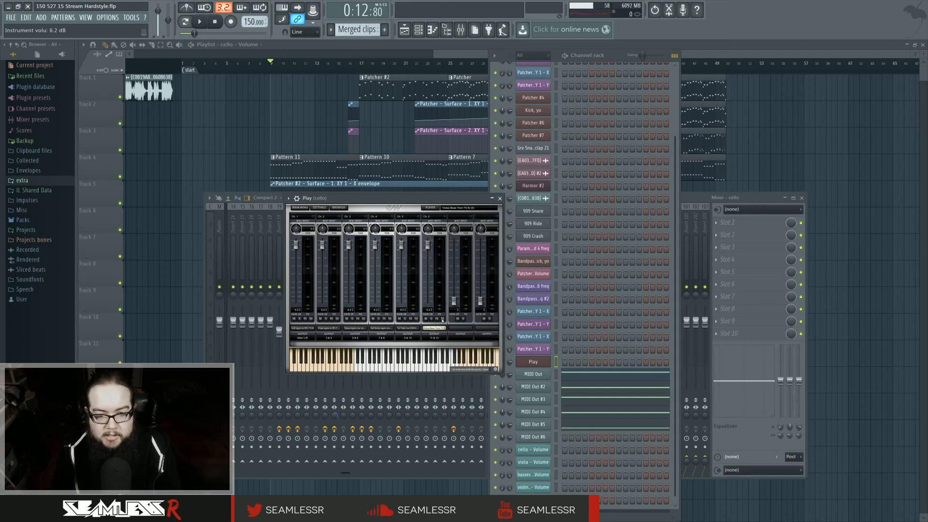
Step: Load the sixth instrument's first microphone position and lower its third microphone fader
click(442, 319)
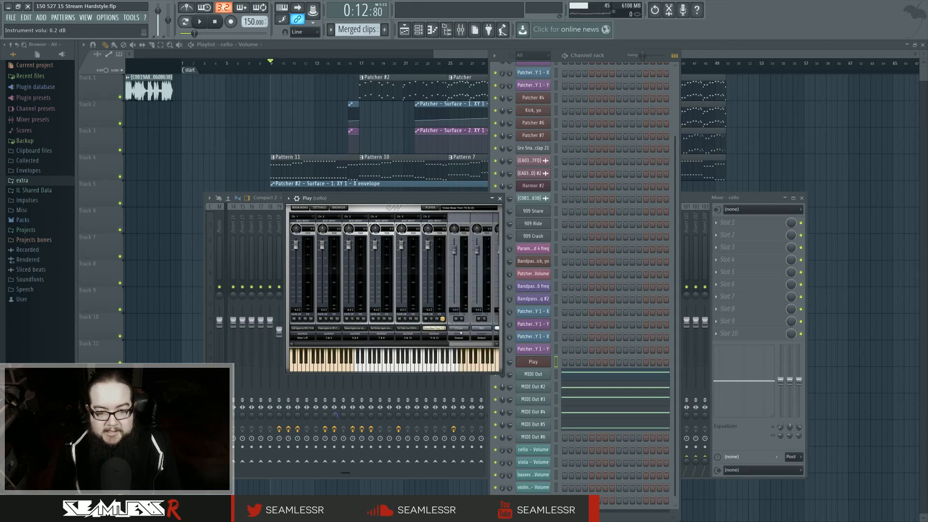
click(460, 331)
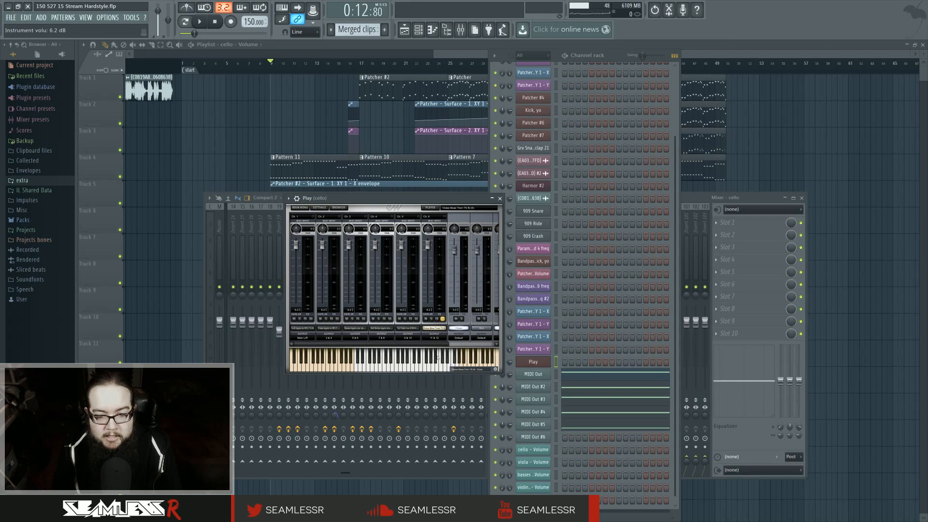
click(459, 345)
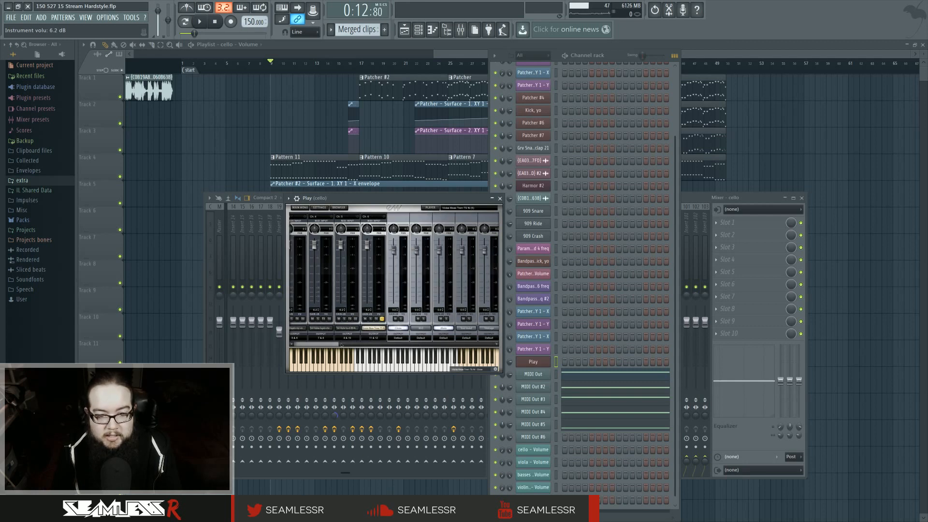
mouse_move(345, 347)
mouse_down()
mouse_move(337, 345)
mouse_move(349, 344)
mouse_up()
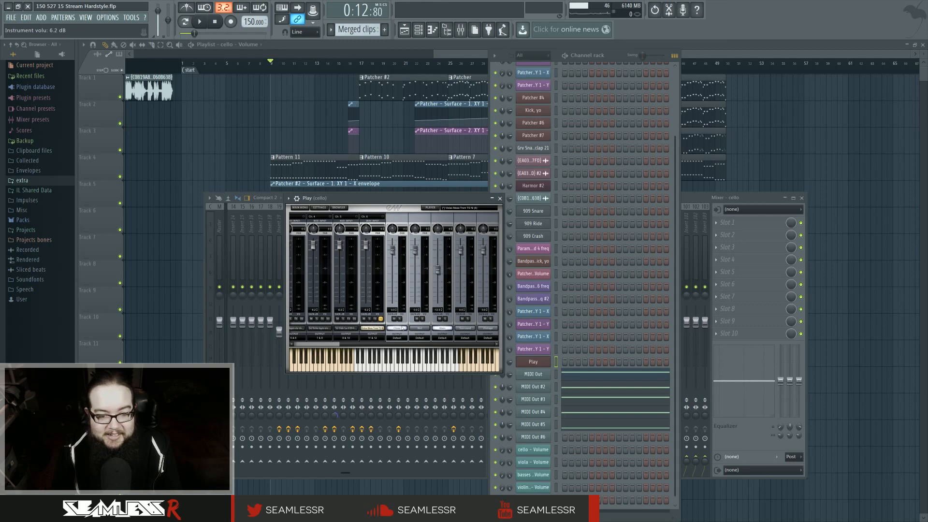
click(381, 321)
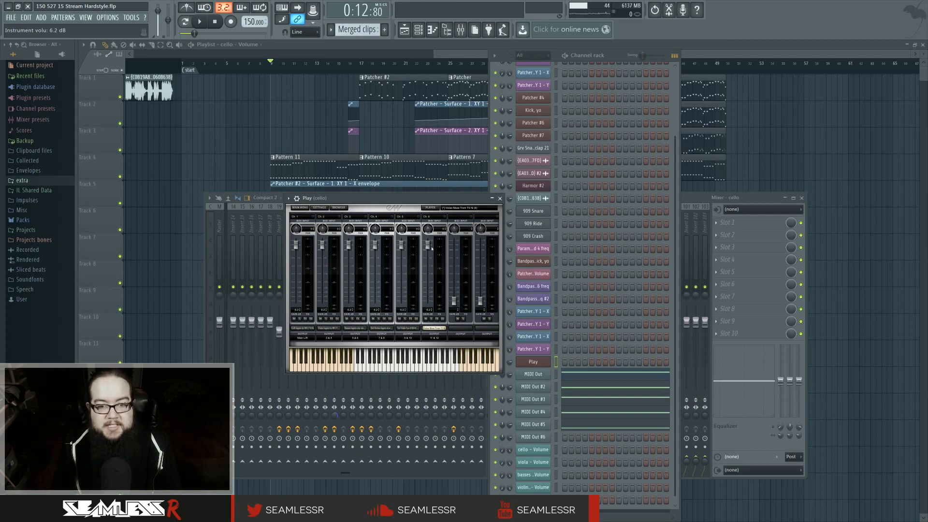
Step: Close the Play plugin and play back the arrangement while checking the playlist and the string levels in the mixer
drag(495, 204, 497, 204)
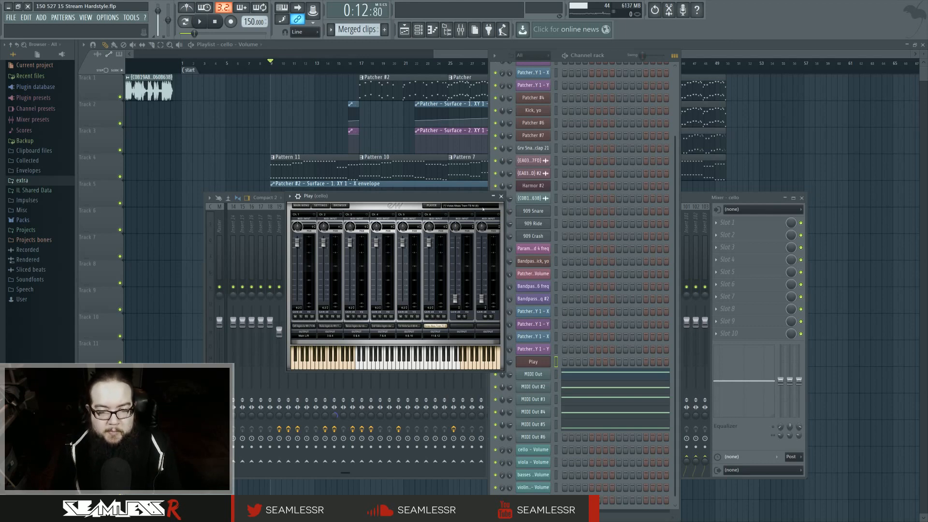
click(501, 196)
key(space)
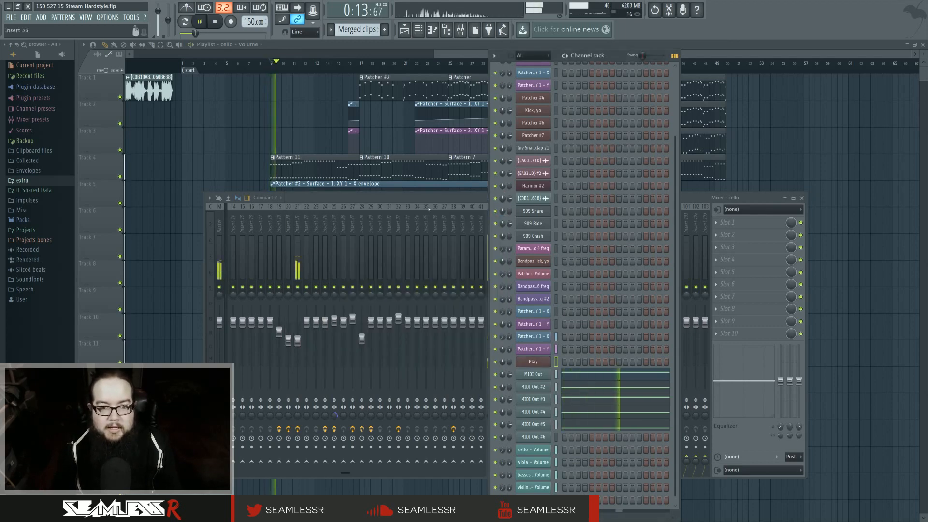
click(429, 209)
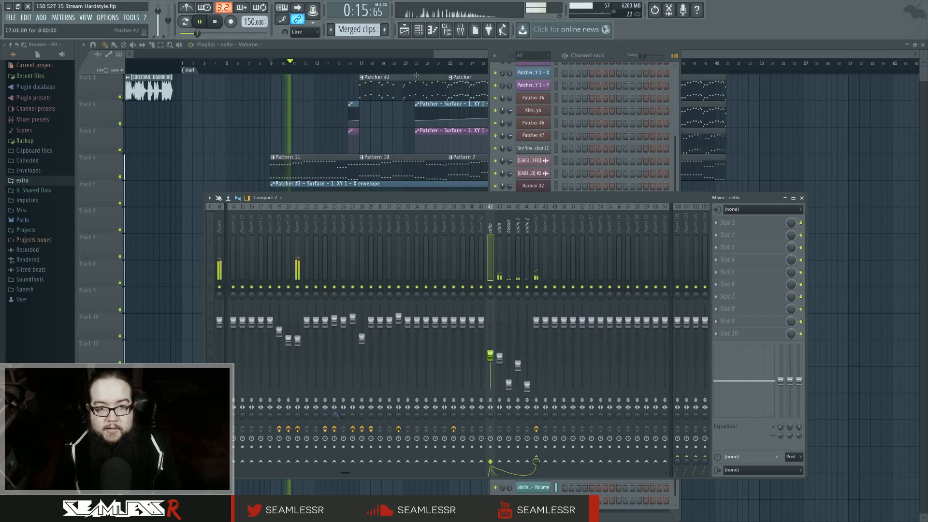
drag(458, 54, 462, 54)
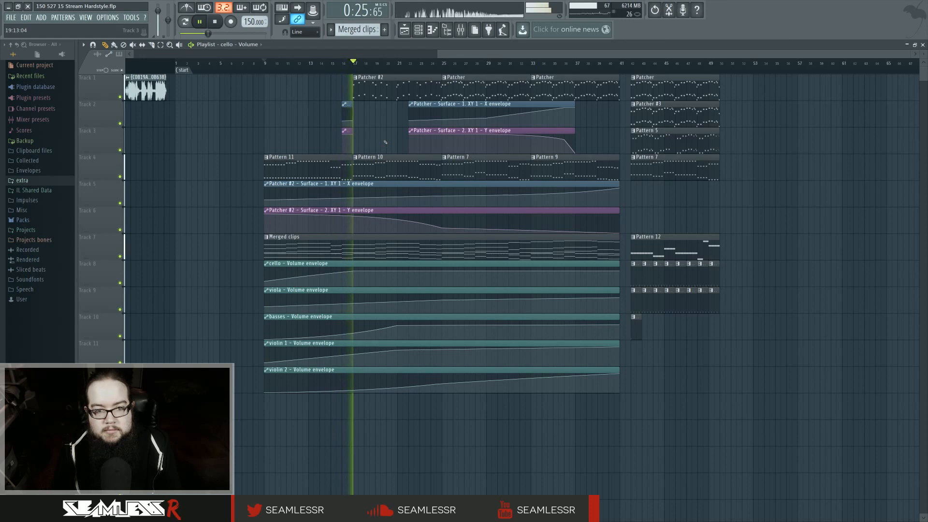
click(462, 32)
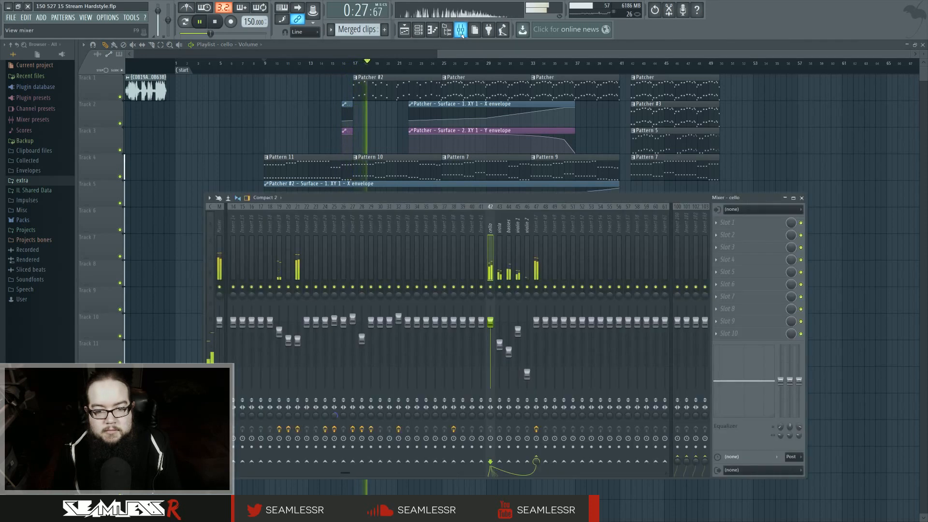
Step: Move the reverb bus to insert 48, and also send violin 2, violin 1, basses, viola and cello to the empty insert 47
click(536, 223)
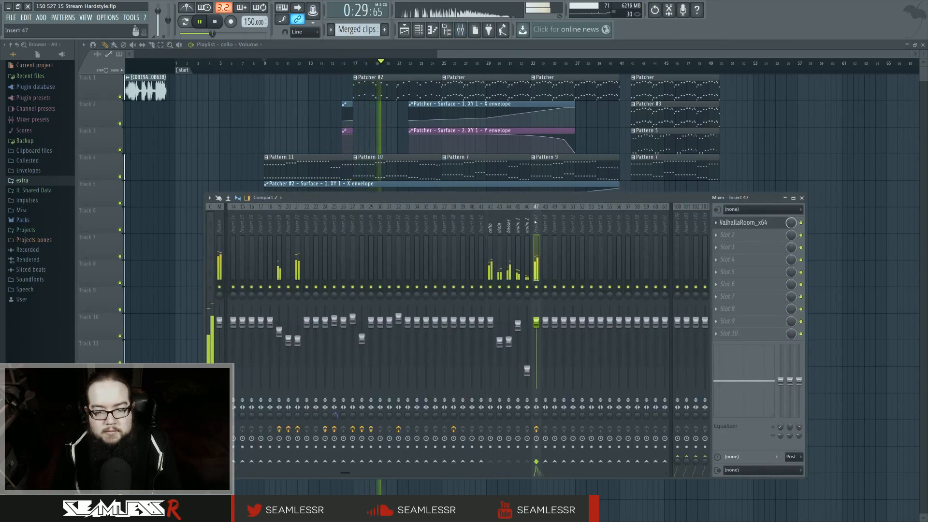
click(527, 230)
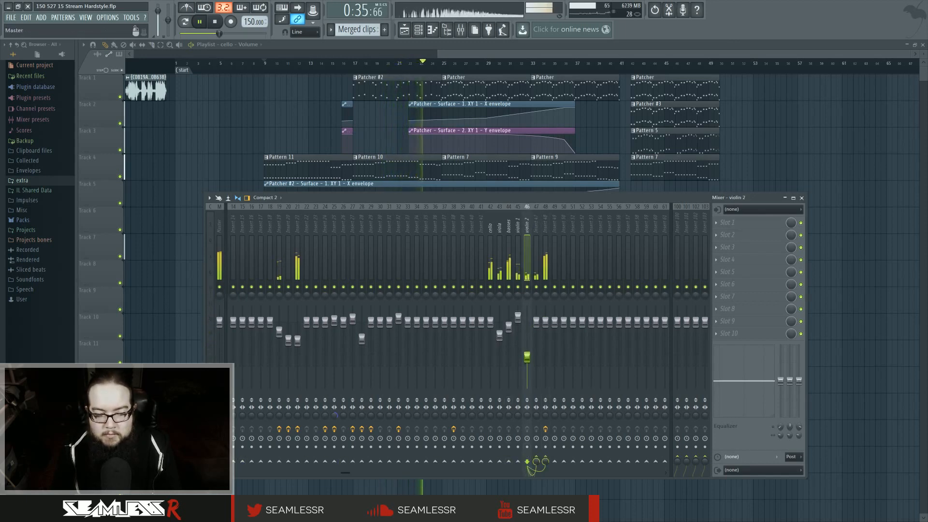
click(517, 251)
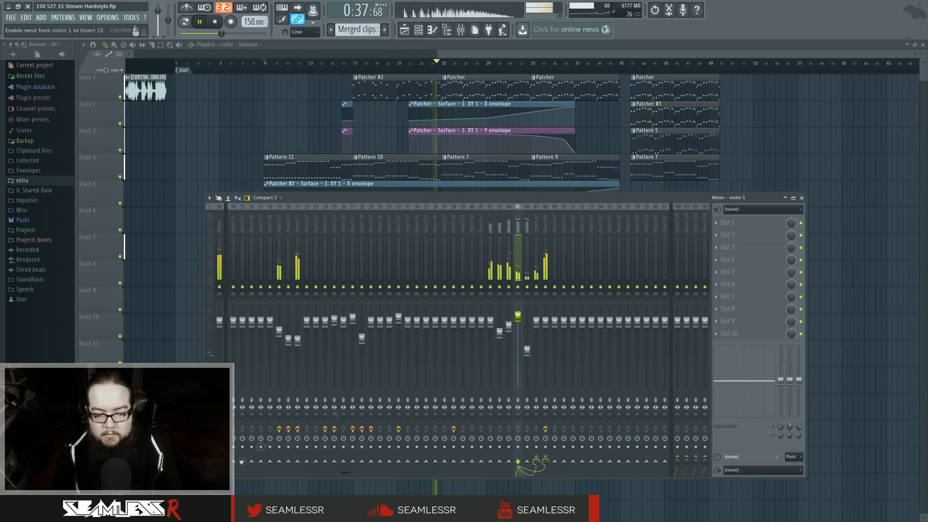
click(508, 251)
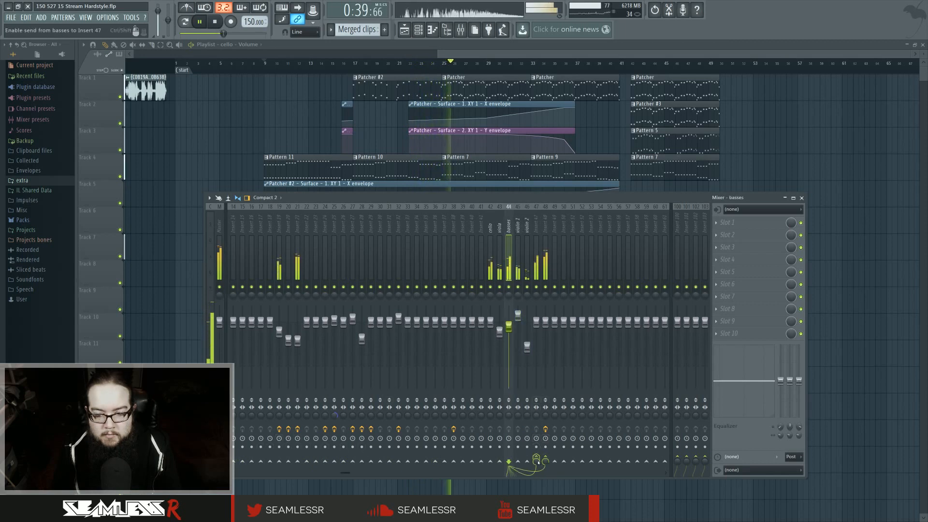
key(Left)
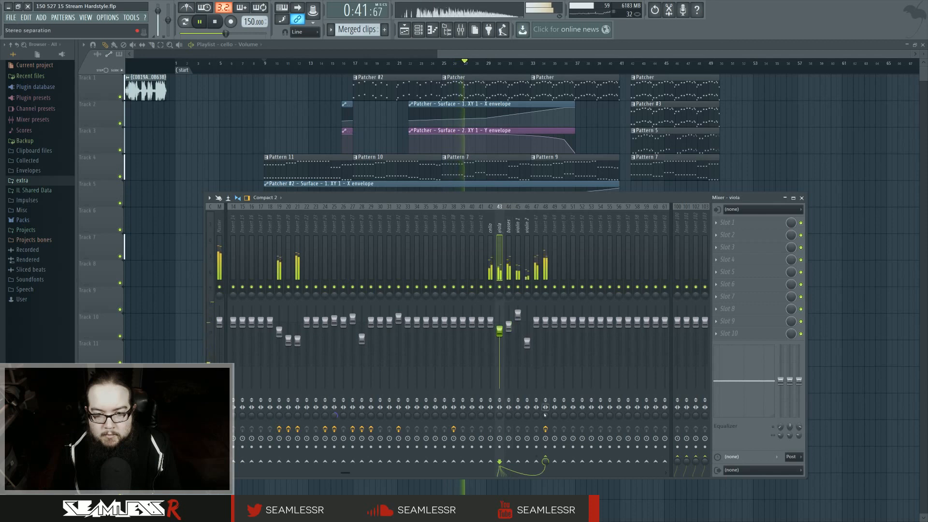
click(536, 461)
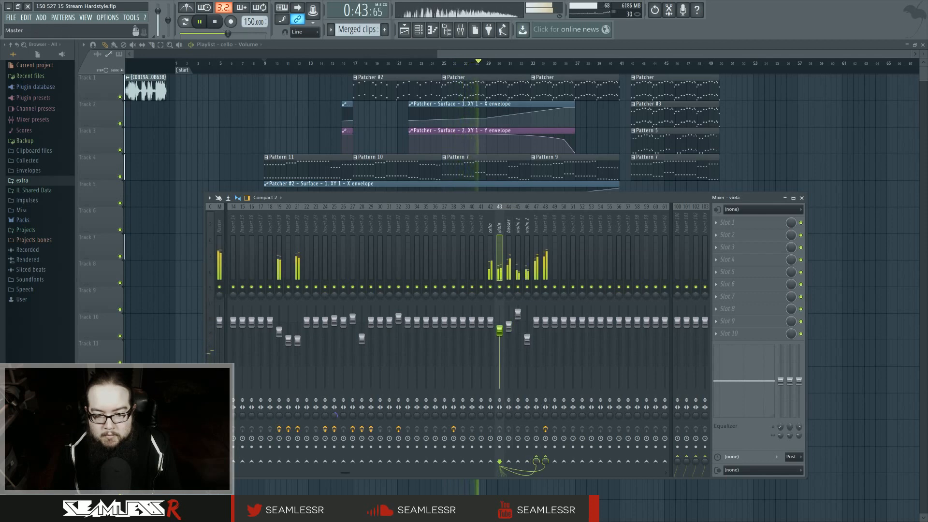
key(Left)
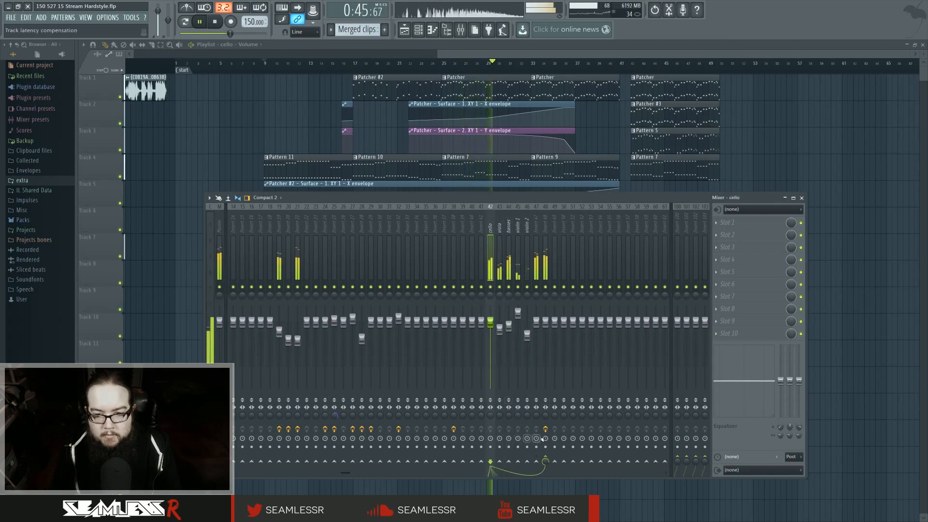
click(536, 462)
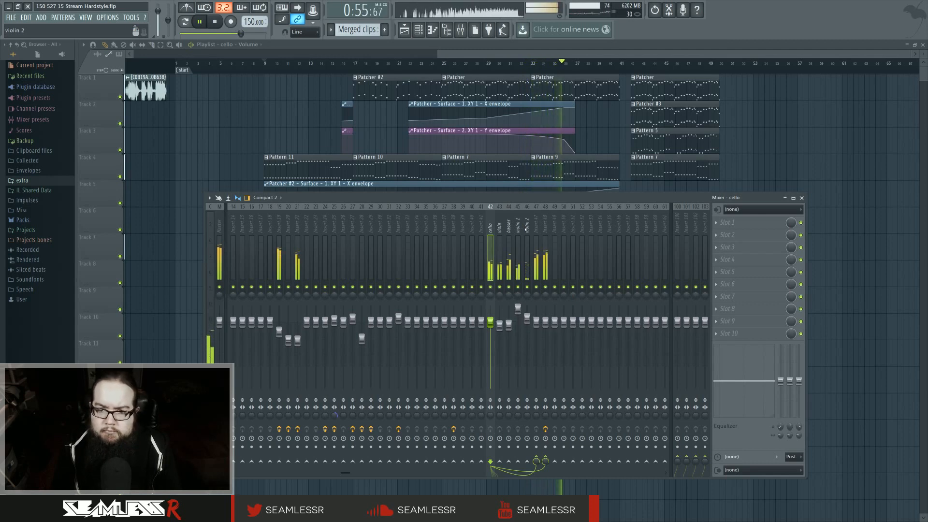
Step: On insert 47's equalizer, cut the low band strongly, dip band 2 slightly and adjust the width of band 2
click(536, 252)
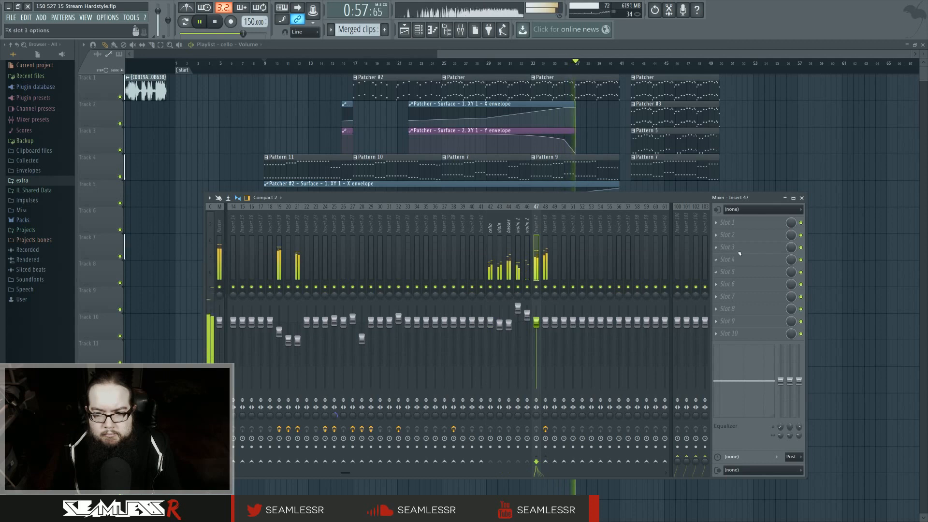
mouse_move(781, 380)
mouse_down()
mouse_move(781, 417)
mouse_move(791, 387)
mouse_up()
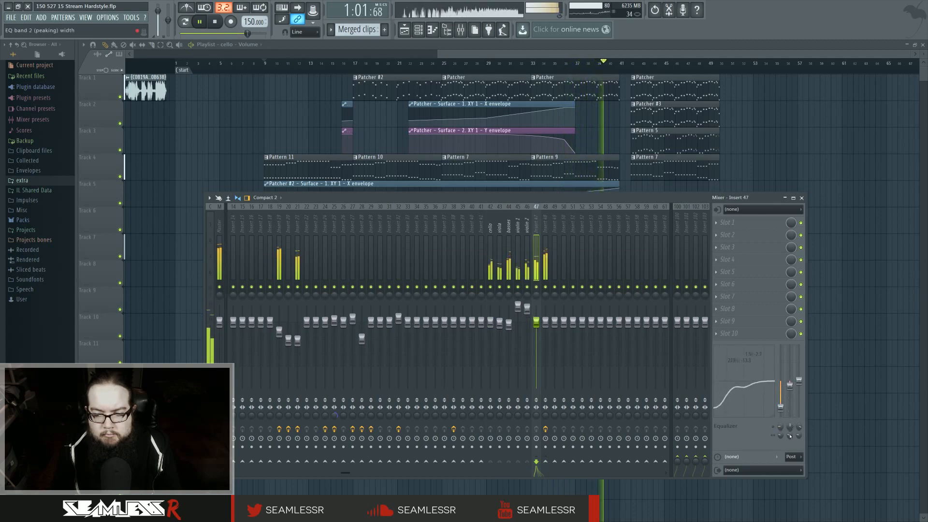
drag(790, 435, 790, 439)
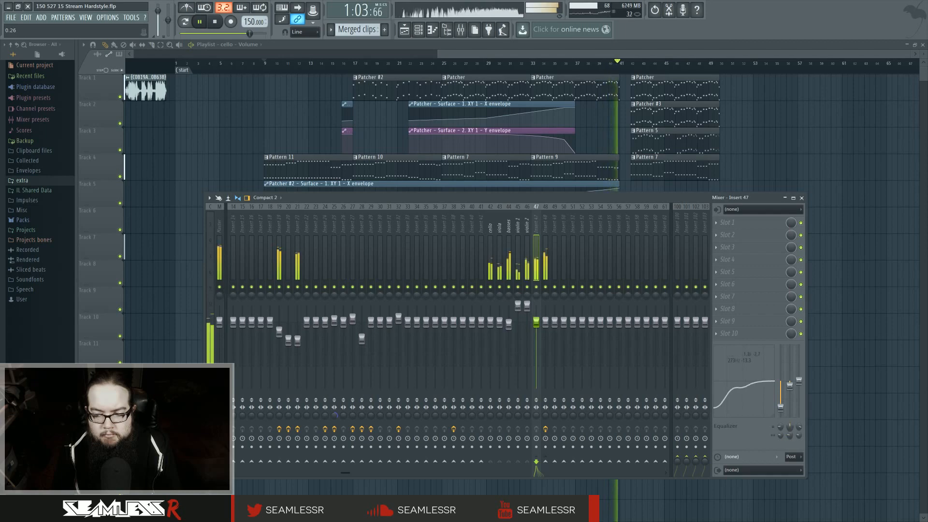
Step: Stop playback and review the controller values of the MIDI Out channels 1 to 5
key(space)
click(419, 29)
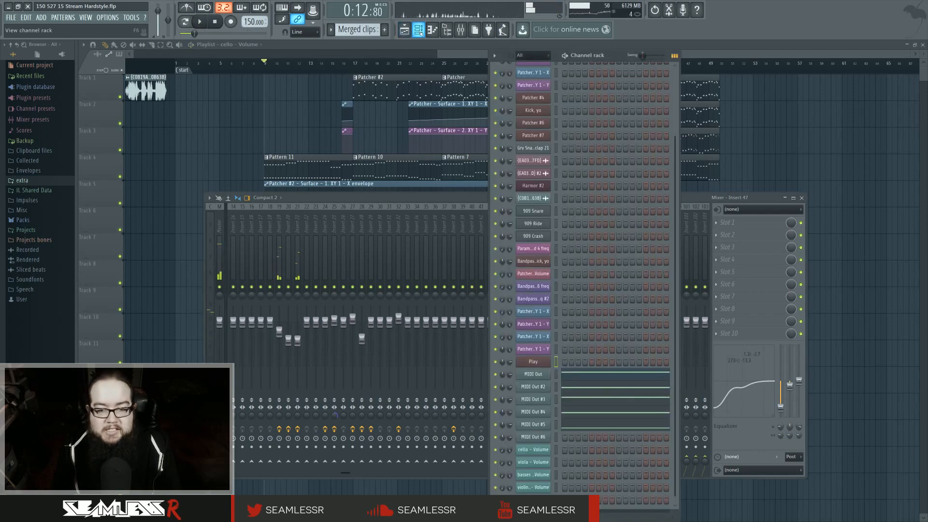
click(539, 375)
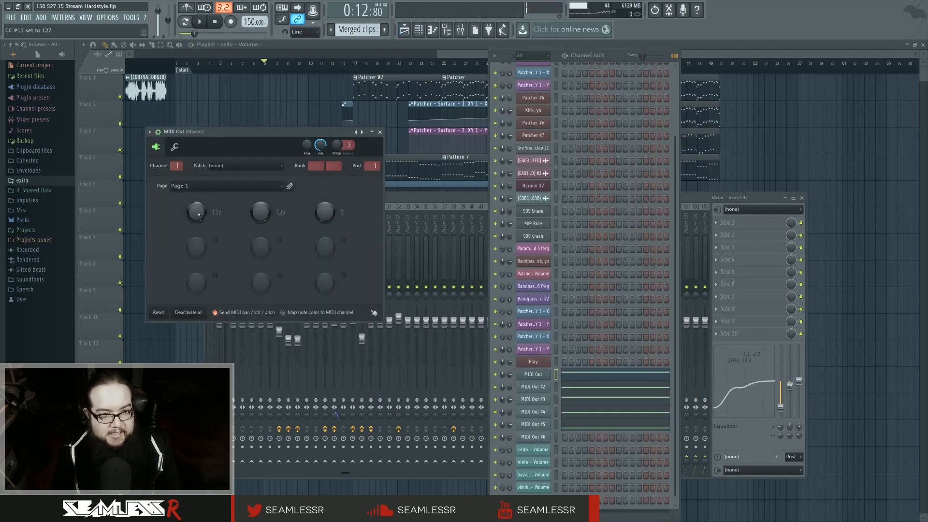
click(537, 387)
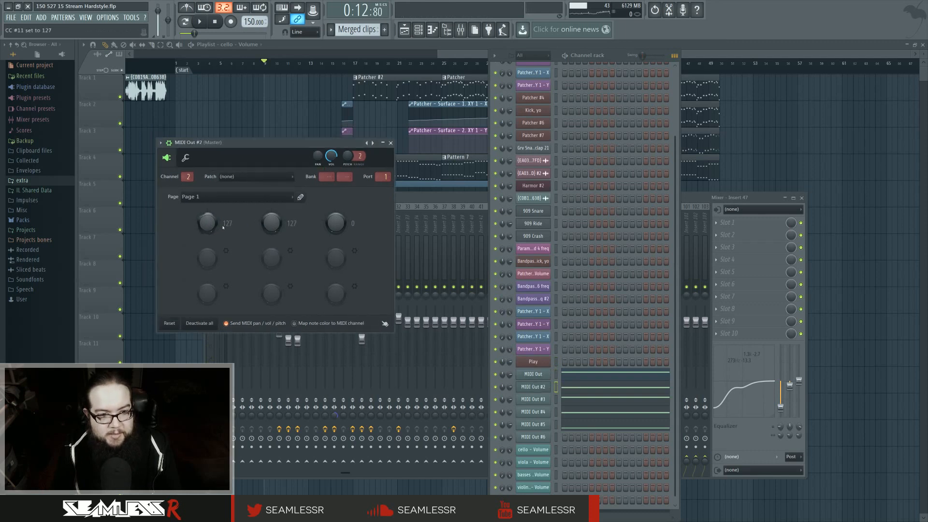
click(529, 400)
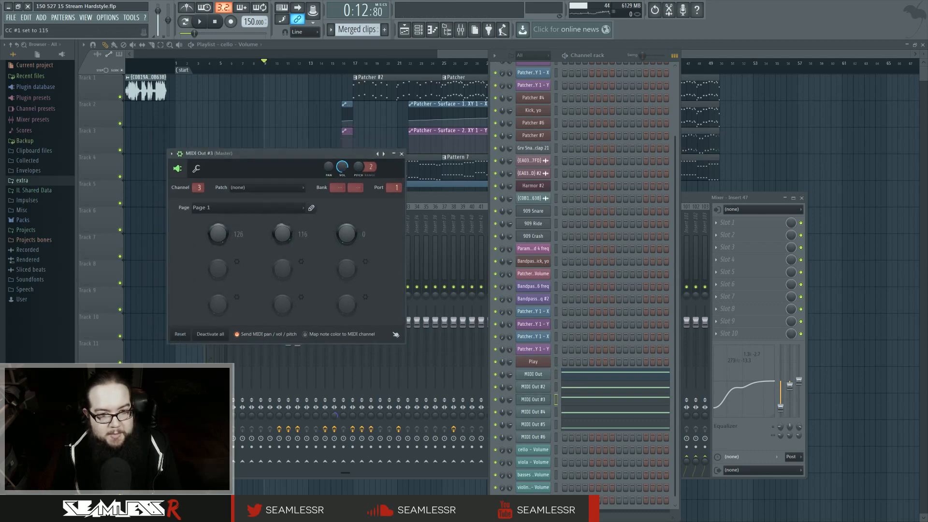
click(532, 411)
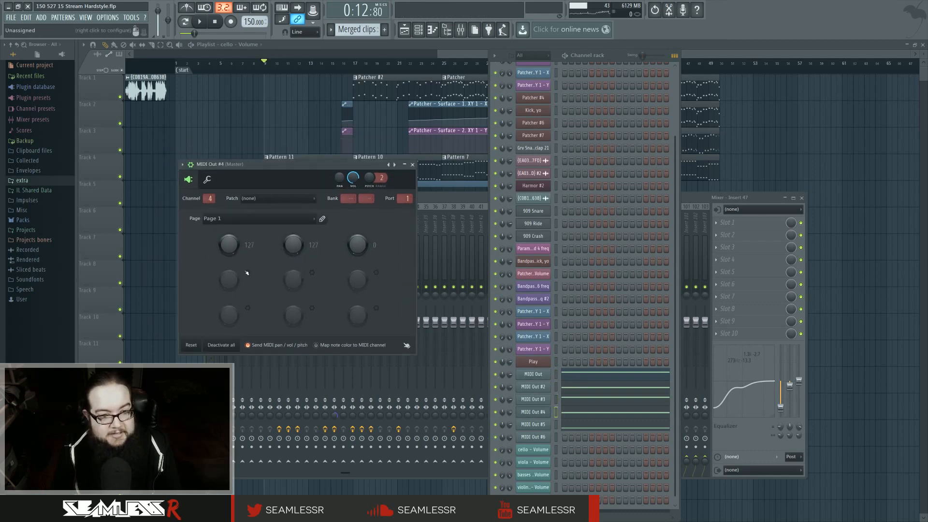
click(557, 425)
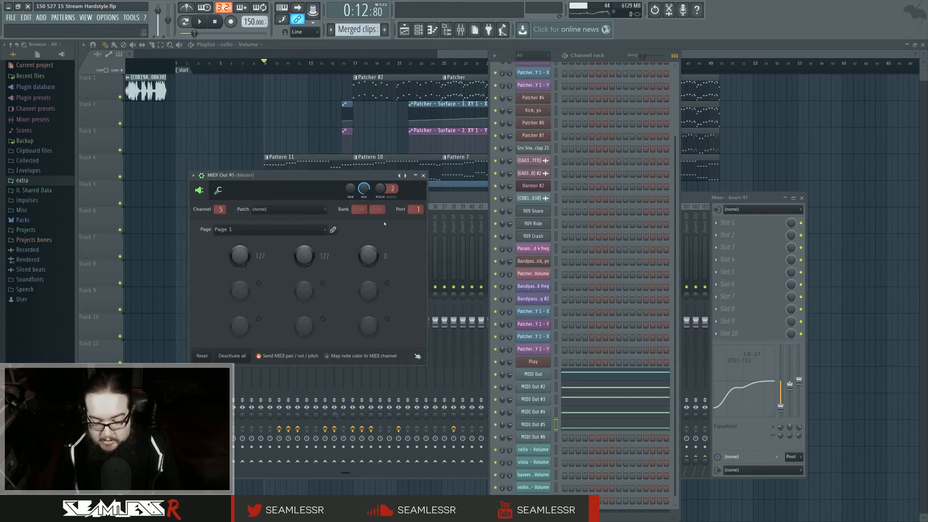
click(423, 175)
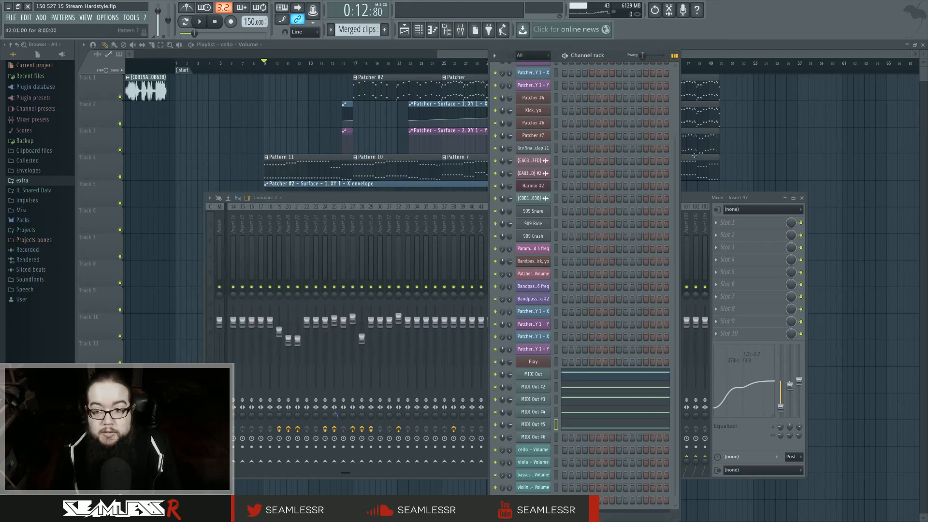
Step: Solo the cello, viola, basses, violin 1 and violin 2 mixer tracks together with their buses on inserts 47 and 48
key(F9)
key(space)
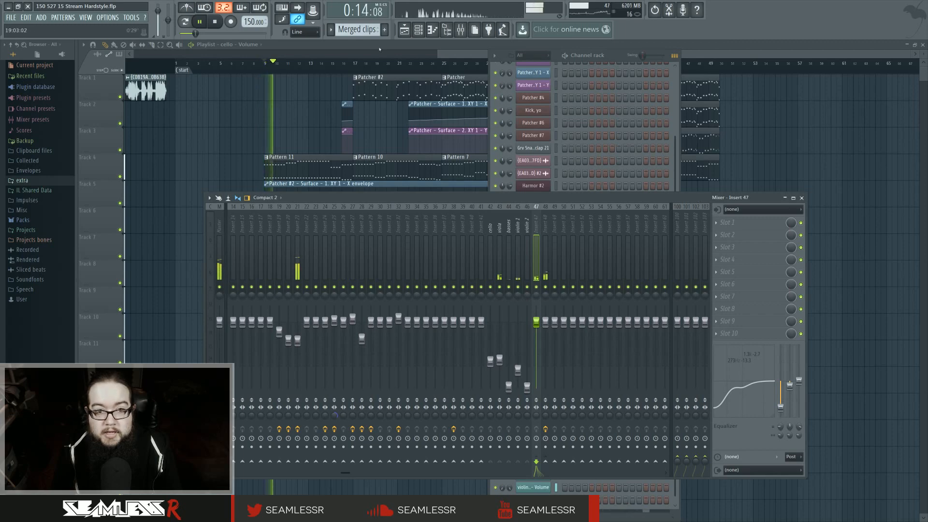
key(space)
key(F12)
click(460, 31)
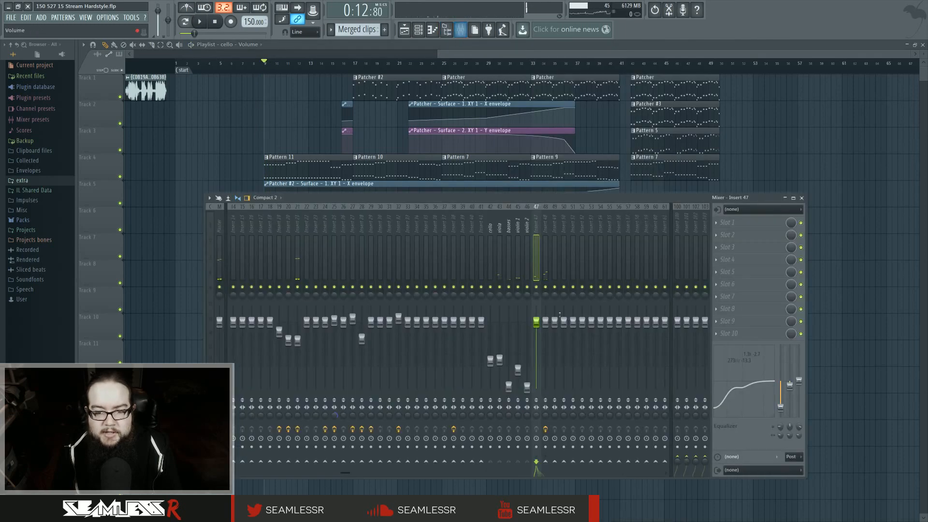
right_click(490, 289)
click(500, 288)
click(509, 288)
click(518, 289)
click(519, 288)
click(527, 288)
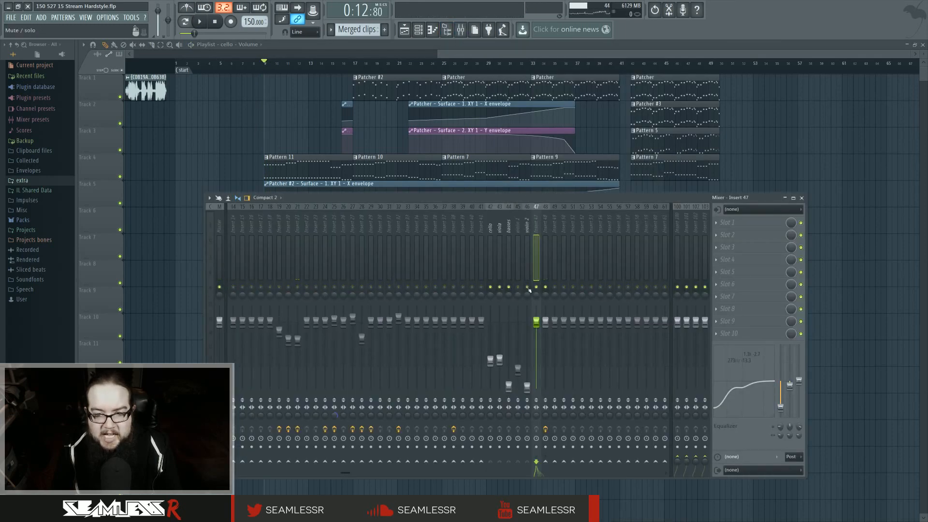
click(518, 288)
Step: Play the soloed strings from bar 25 and raise the fader of insert 47 slightly
click(447, 67)
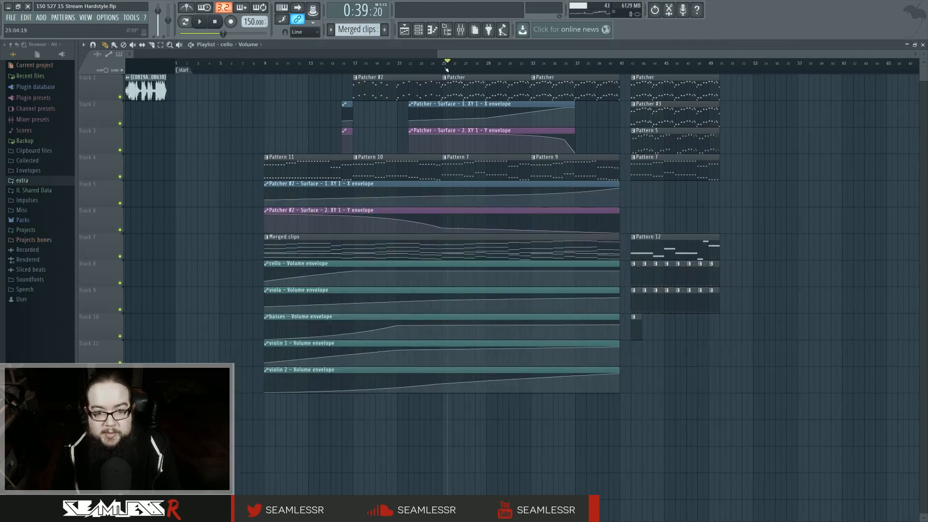
key(space)
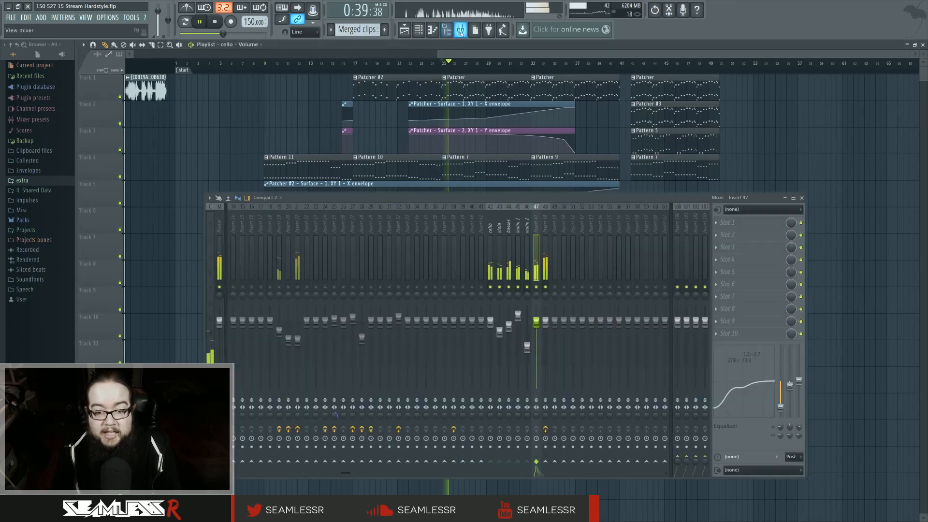
key(F9)
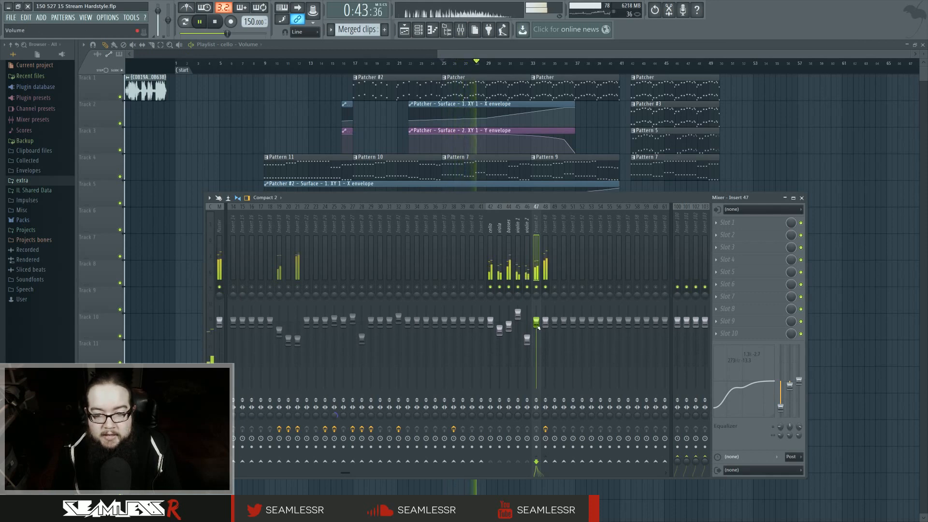
drag(536, 322, 537, 315)
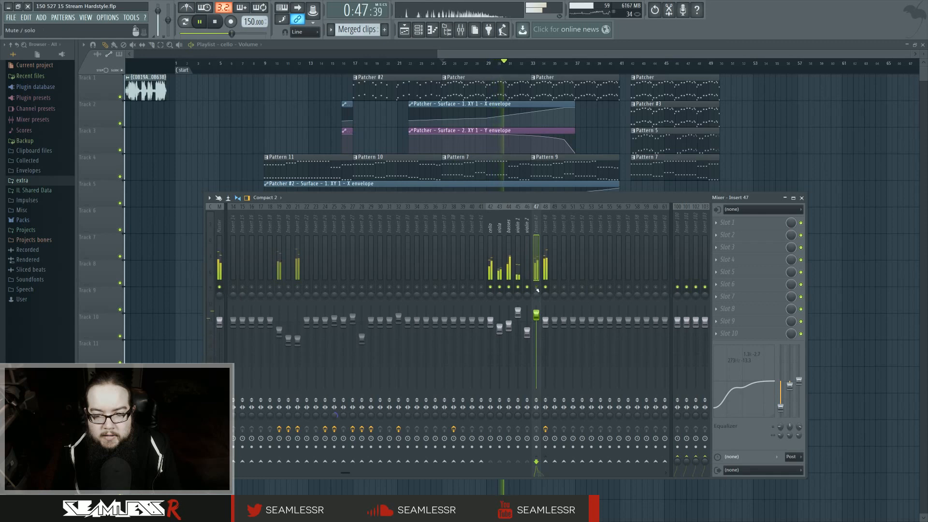
Step: In insert 48's ValhallaRoom, set decay to 16.85 s, depth to 88.5 % and predelay to 1.8 ms, and choose a reverb mode
click(546, 227)
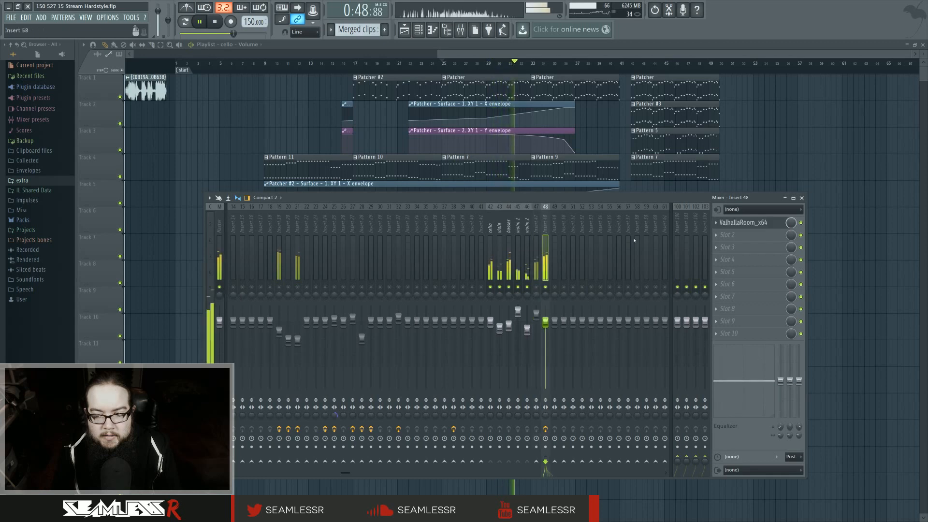
click(734, 223)
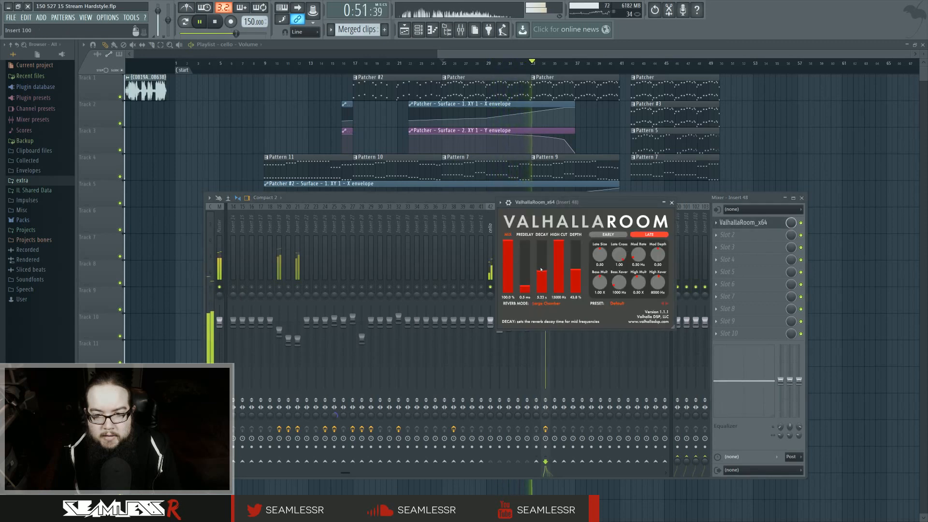
drag(544, 276, 576, 247)
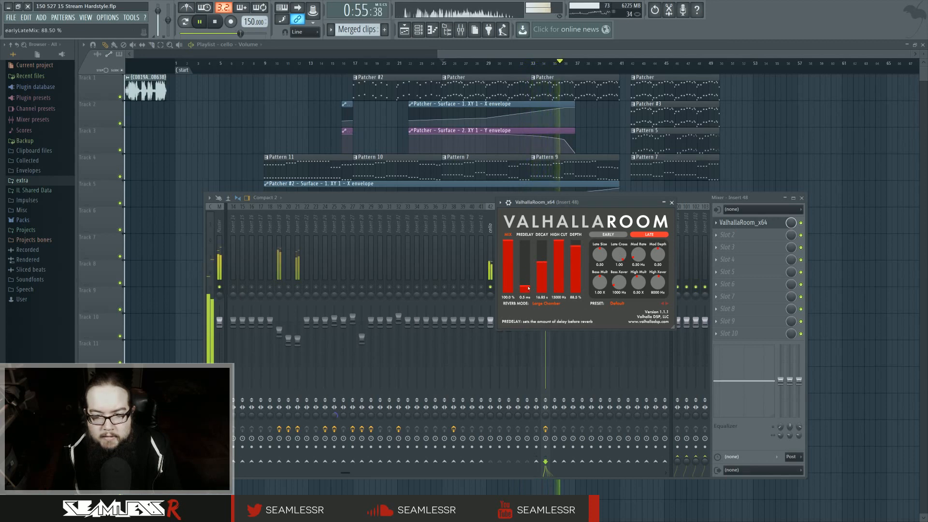
drag(529, 288, 529, 286)
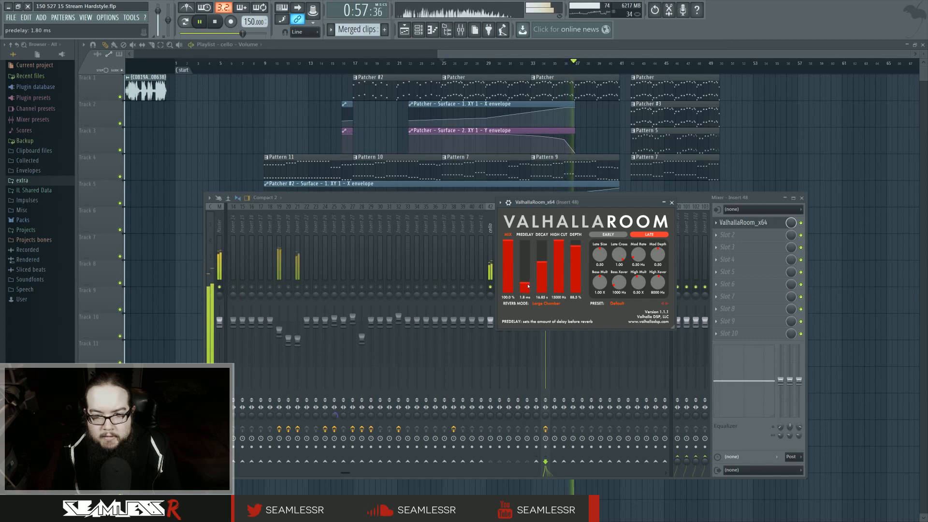
click(547, 304)
click(550, 328)
click(672, 203)
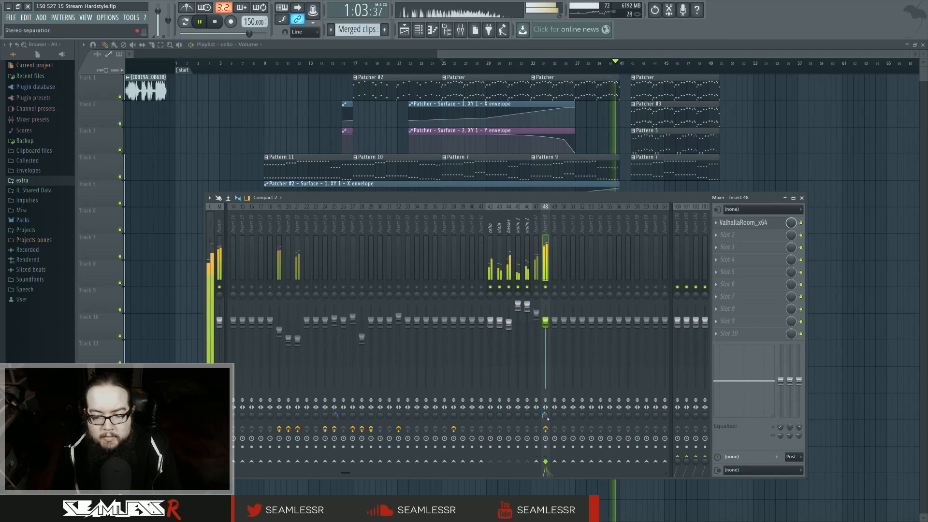
Step: Load Fruity Parametric EQ 2 into slot 2 of insert 48, stop playback and place the EQ window over the mixer
click(723, 237)
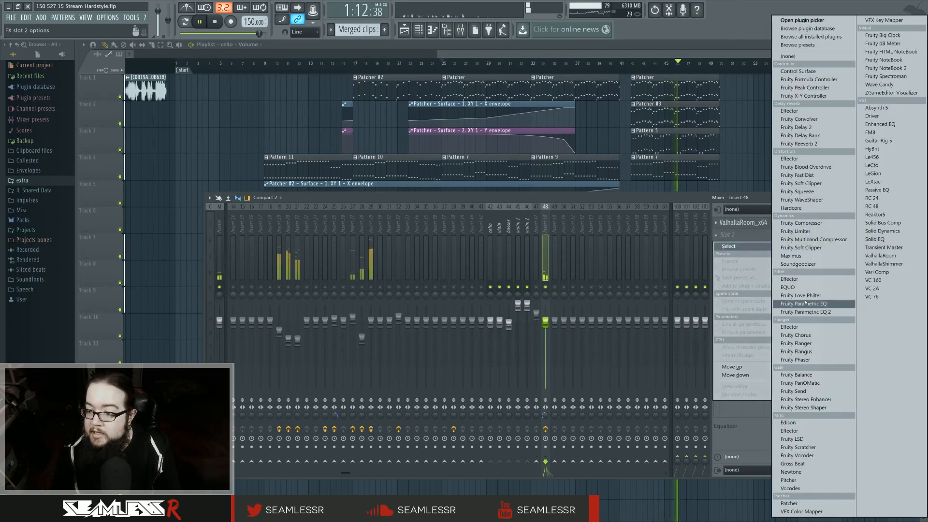
click(806, 311)
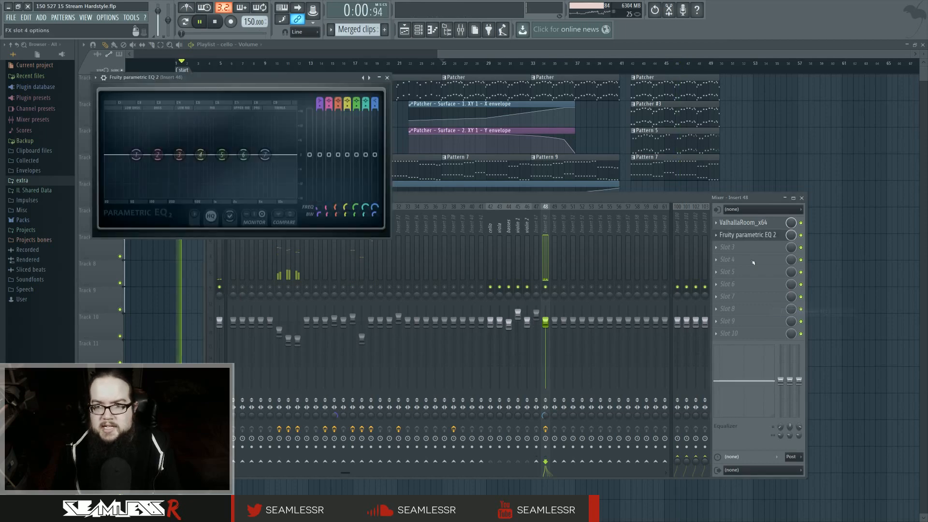
click(216, 21)
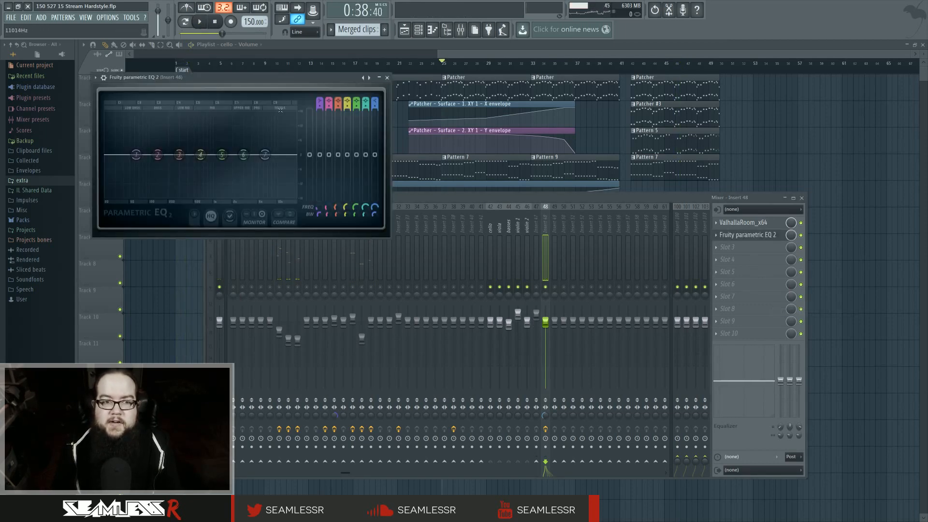
drag(290, 79, 486, 162)
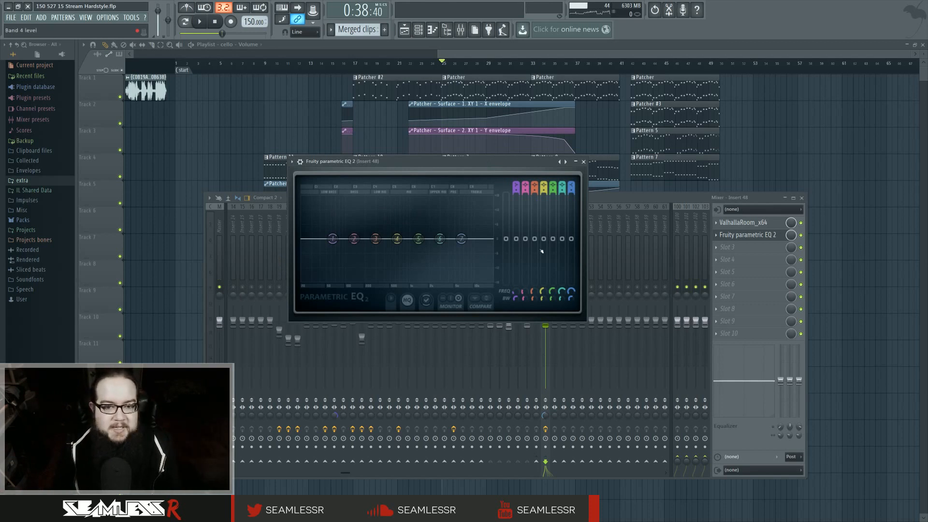
drag(462, 178, 464, 194)
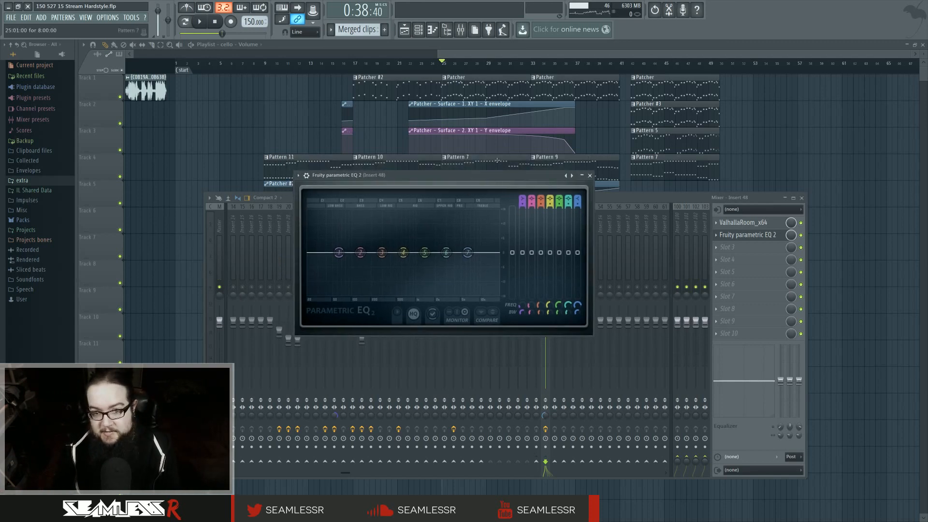
Step: During playback, shape insert 48's EQ with a strong low-shelf cut, a slight dip on band 5 and a boost on band 7
key(space)
drag(378, 293, 381, 290)
drag(446, 252, 450, 263)
drag(467, 253, 413, 264)
drag(450, 263, 447, 253)
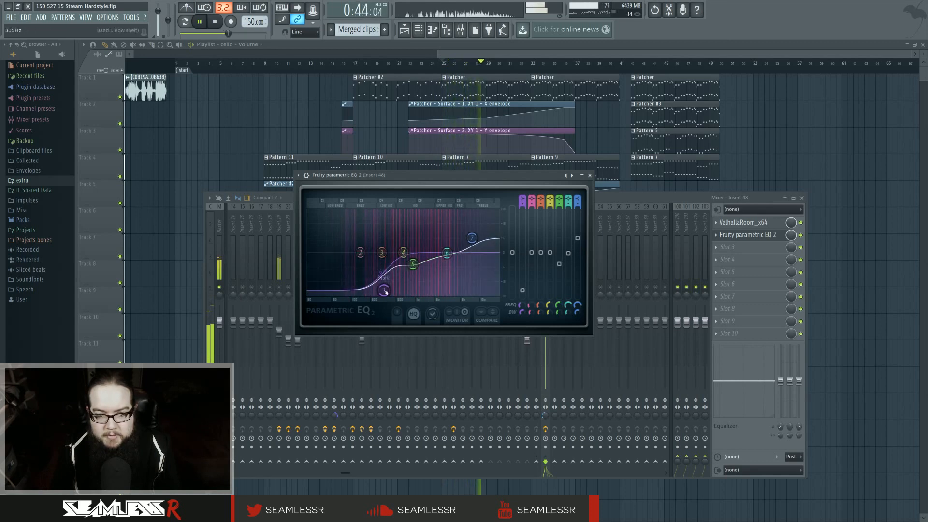
drag(383, 291, 388, 291)
Step: Lower the fader of insert 48 to about -1.1 dB, stop playback and select the violin 2 mixer track
click(545, 356)
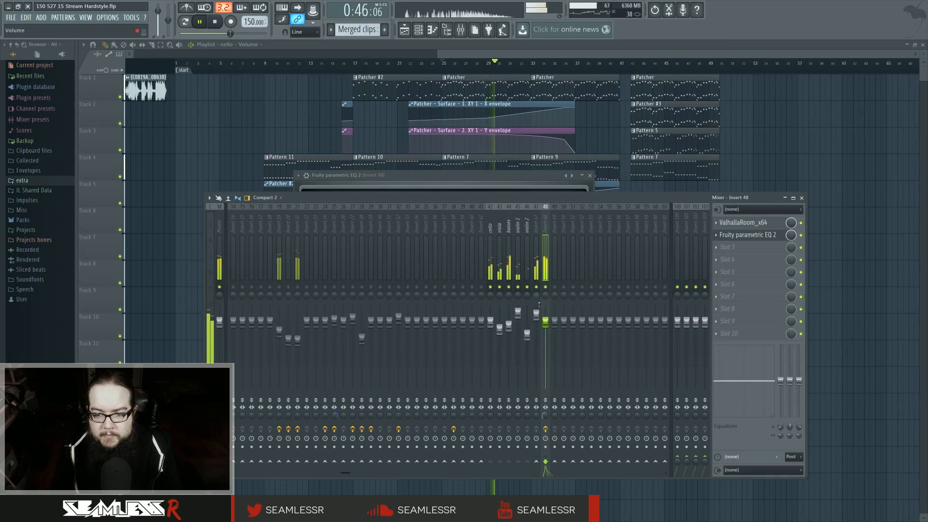
drag(546, 322, 545, 325)
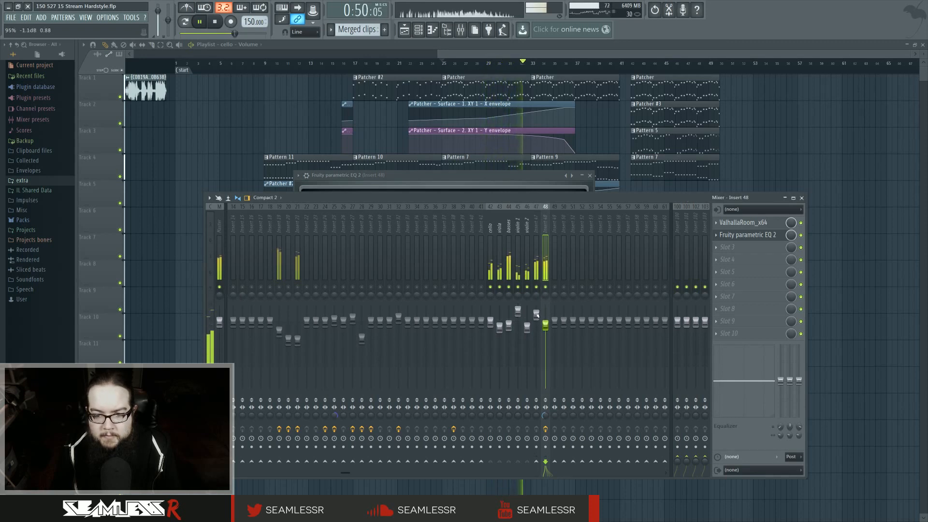
key(space)
click(528, 226)
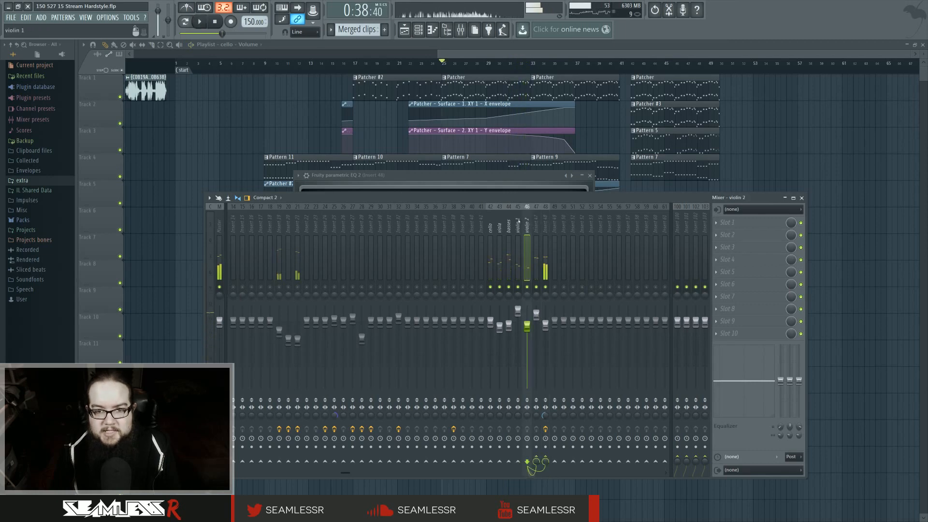
Step: Set the playback position to bar 9 and move the five string volume envelope clips down to playlist tracks 12 to 16
right_click(390, 117)
click(265, 64)
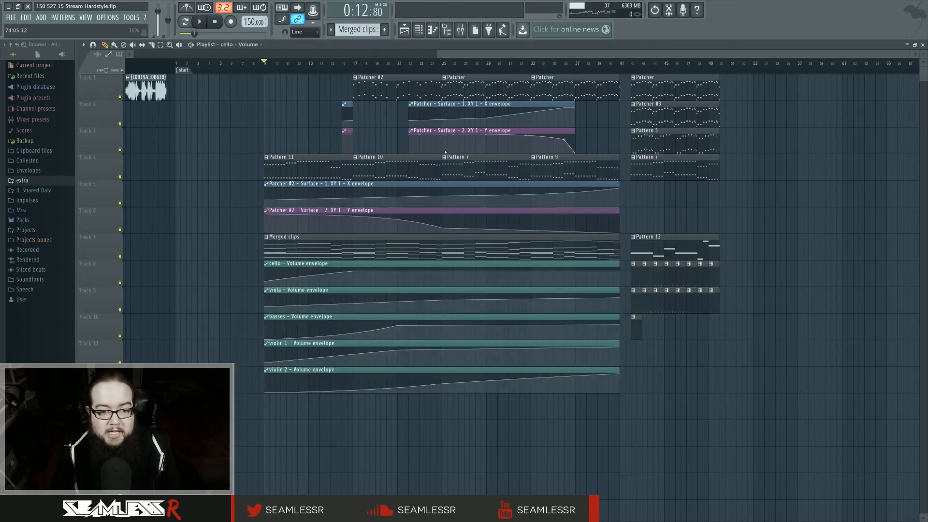
click(460, 30)
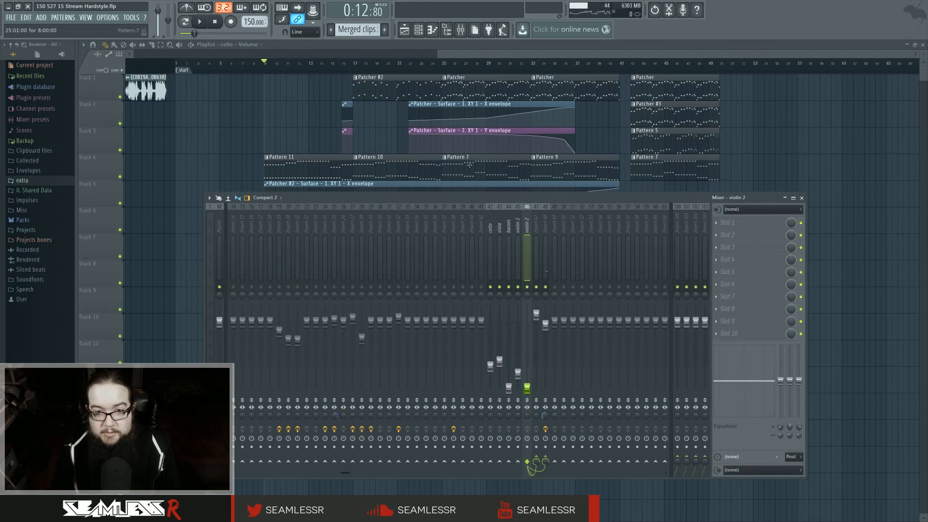
click(418, 30)
key(F12)
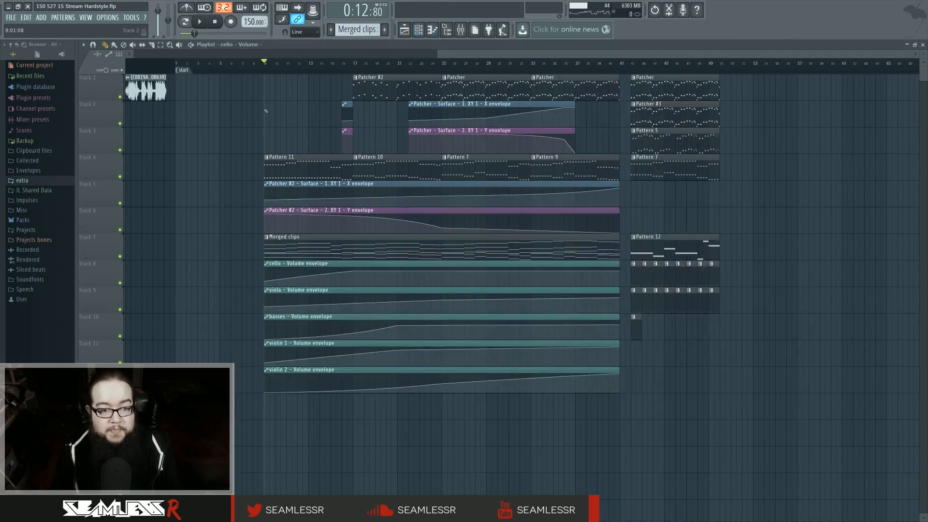
drag(446, 271, 466, 418)
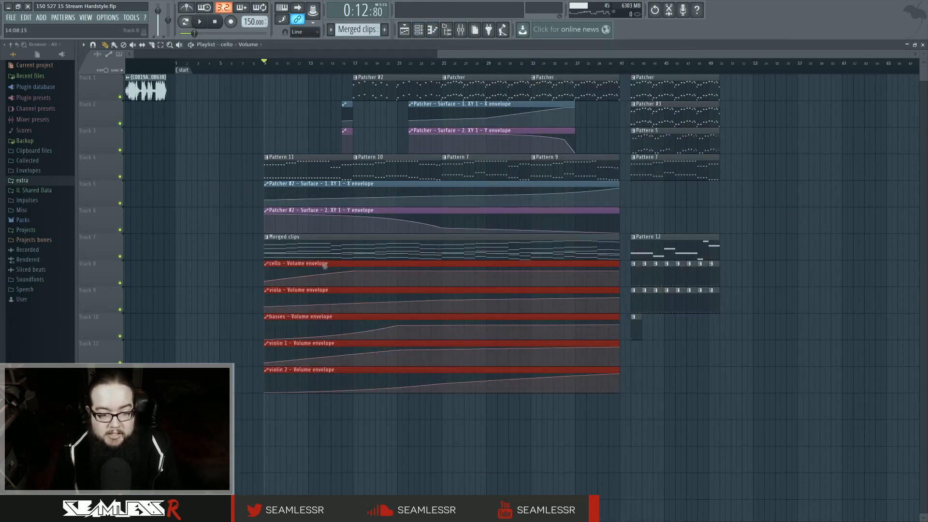
drag(325, 265, 326, 384)
Step: Split the Merged clips pattern into separate patterns by channel
click(295, 237)
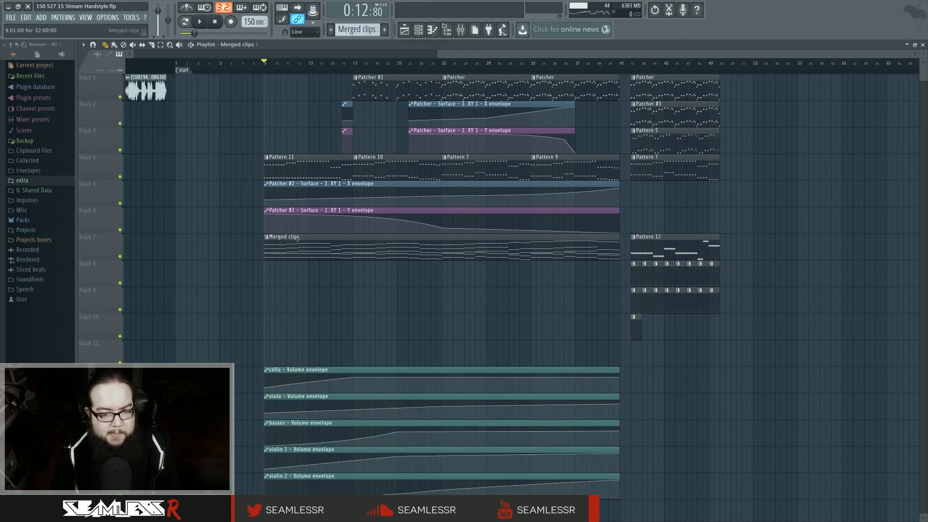
click(353, 29)
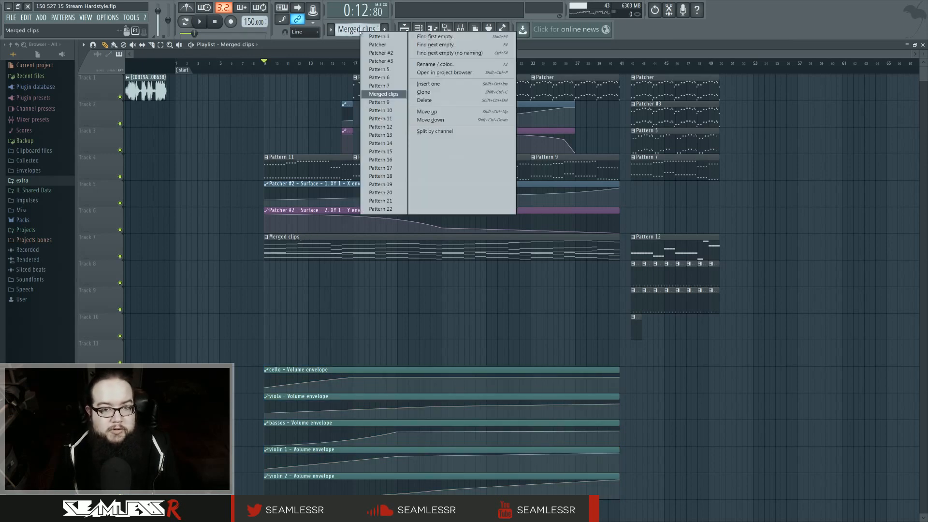
click(438, 130)
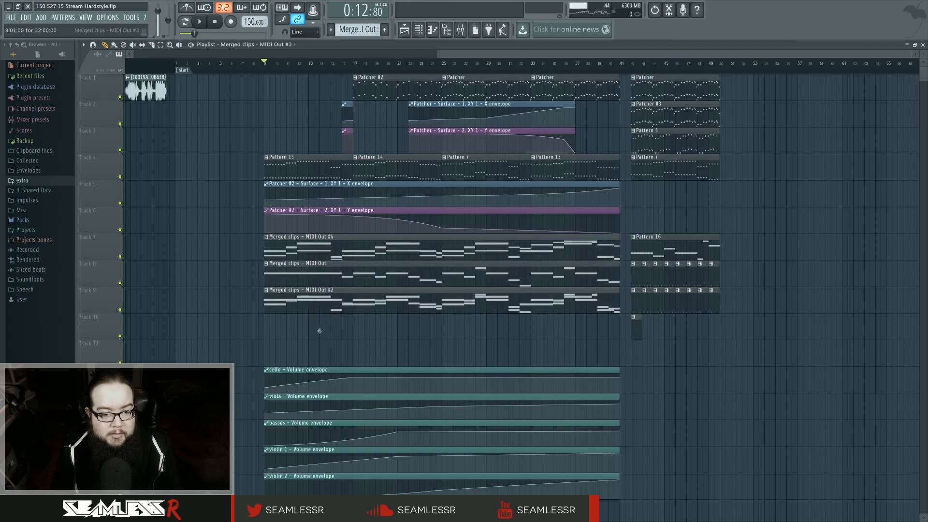
Step: Reorder the five Merged clips patterns on playlist tracks 7 to 11, moving MIDI Out #5 to track 11 and the other four up one track
scroll(330, 318, down, 2)
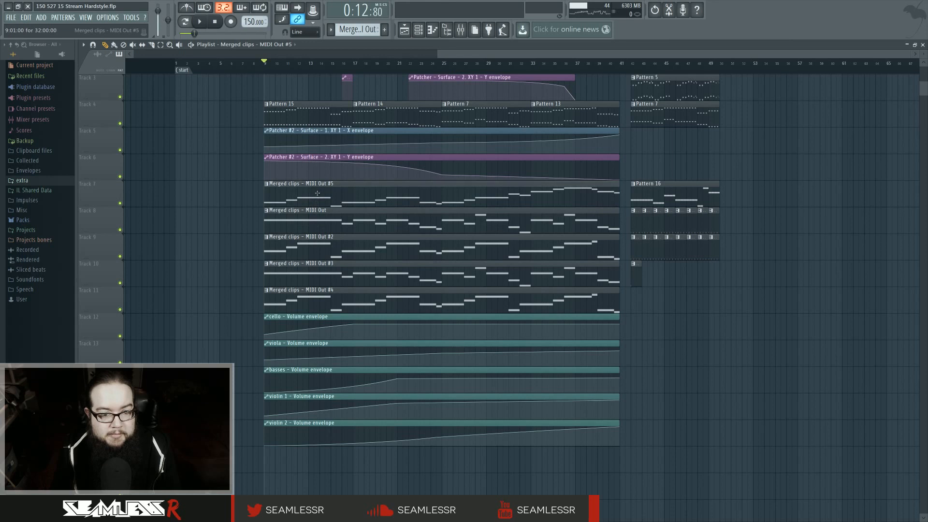
drag(322, 195, 331, 297)
drag(332, 174, 372, 309)
ctrl+click(251, 170)
Step: Play the arrangement with playlist track 11 soloed, lower insert 48's fader to about -3.0 dB and stop playback
key(space)
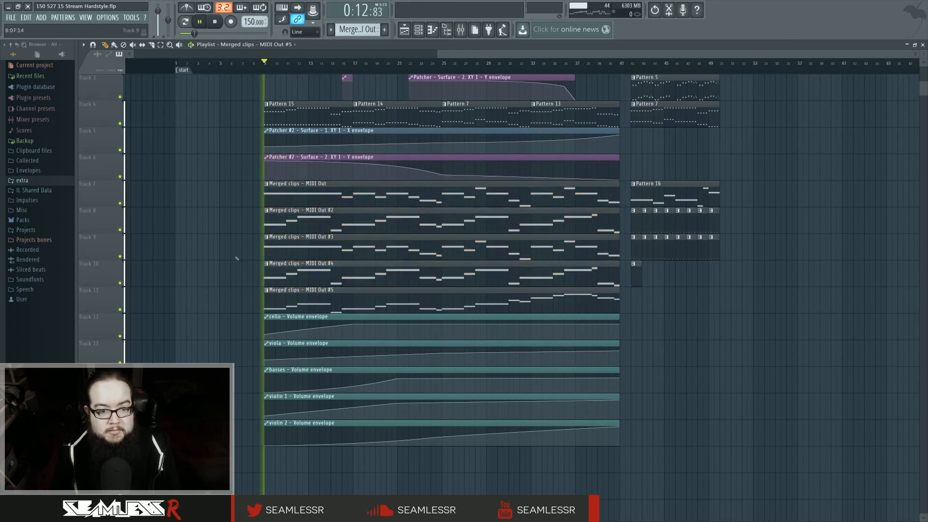
drag(197, 288, 206, 306)
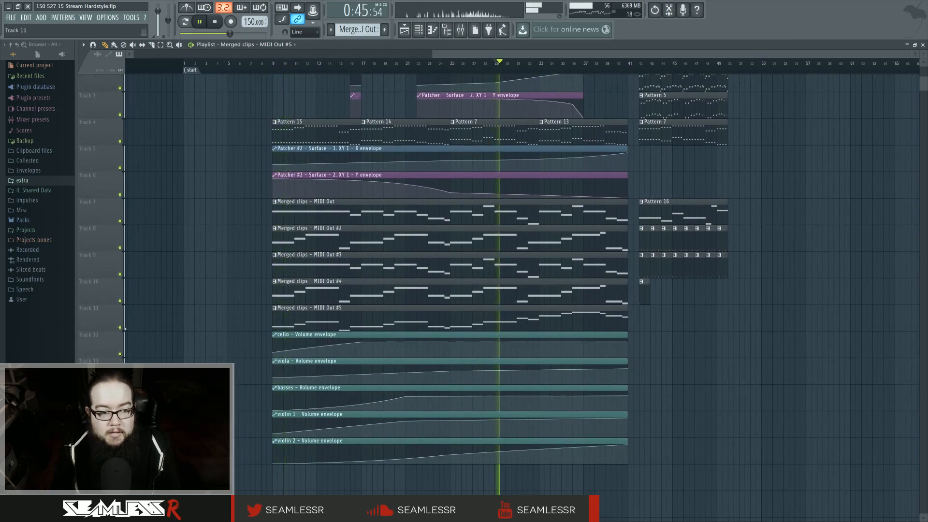
right_click(121, 327)
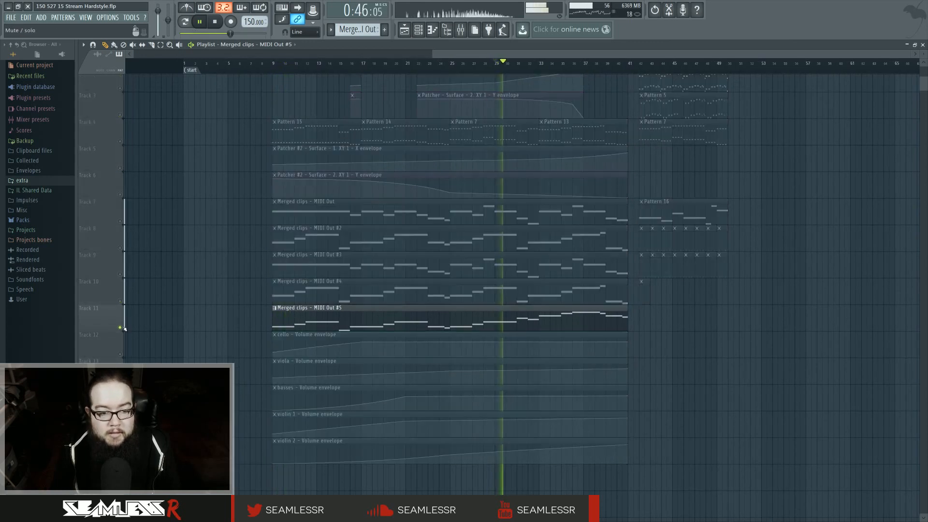
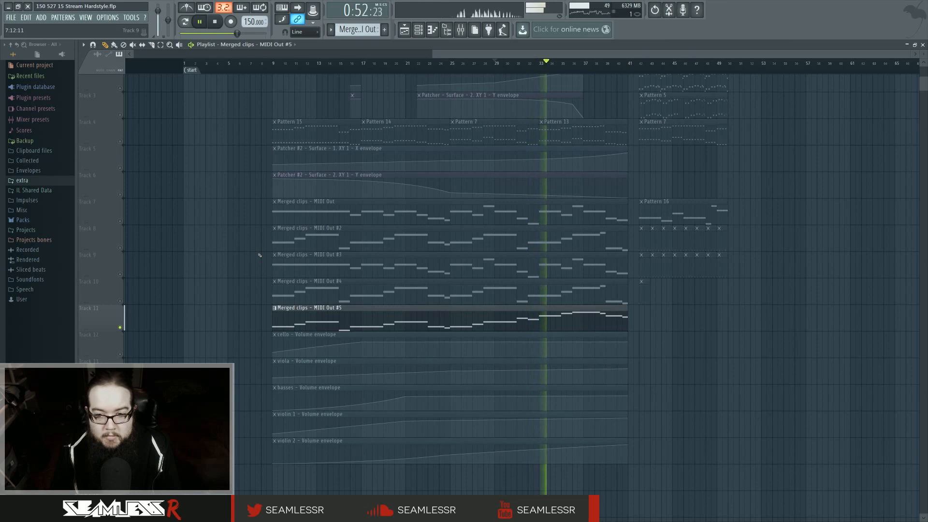
click(461, 31)
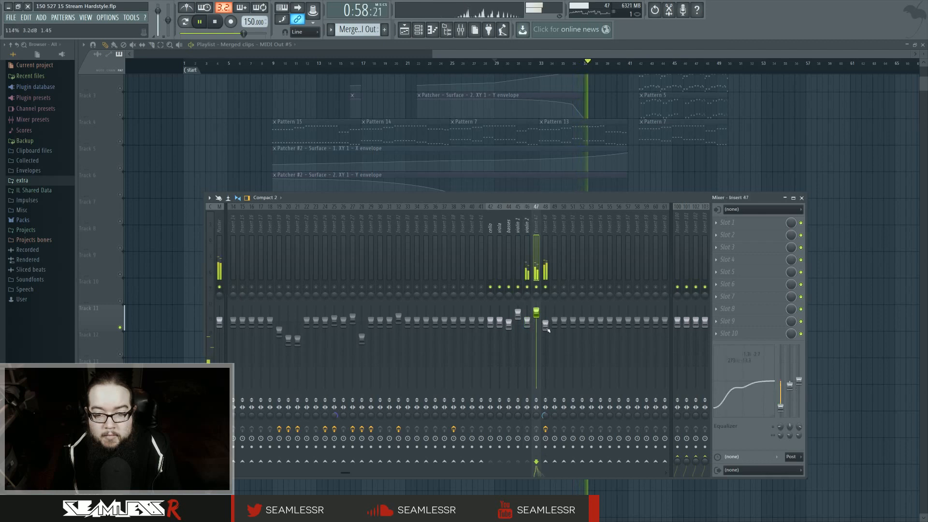
drag(545, 325, 549, 333)
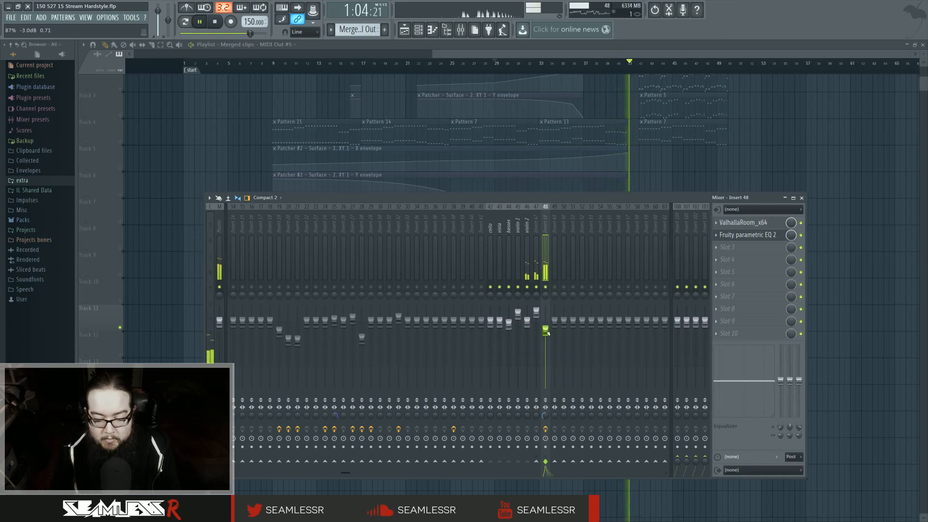
key(space)
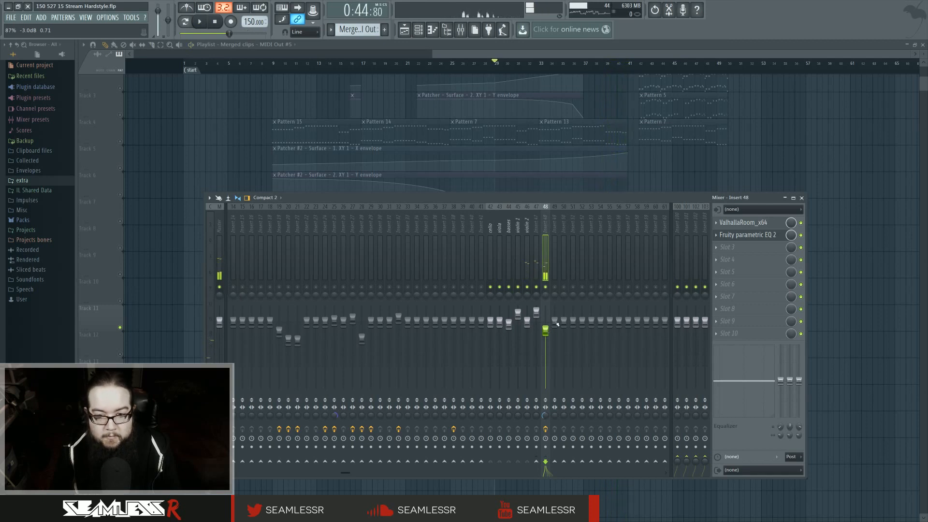
Step: Hide the mixer, unsolo playlist track 11 and play the full arrangement from bar 9
key(F9)
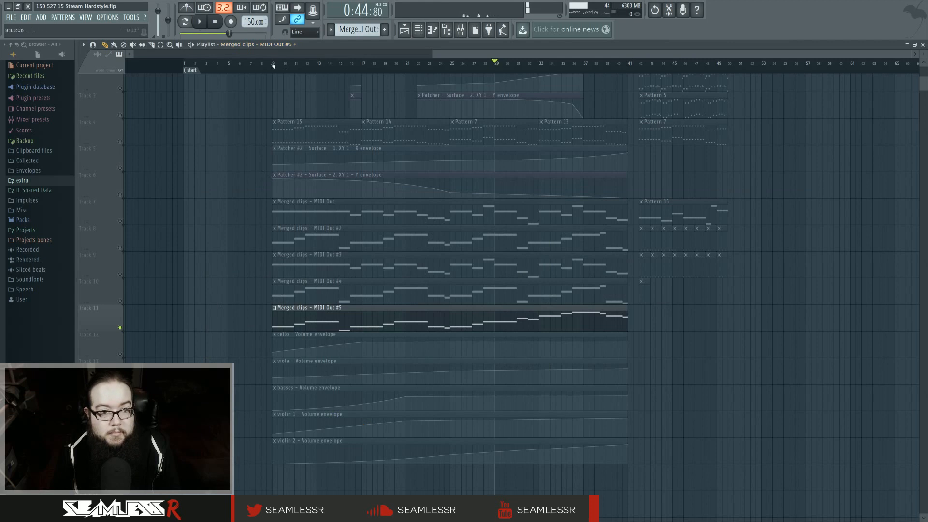
right_click(120, 328)
key(space)
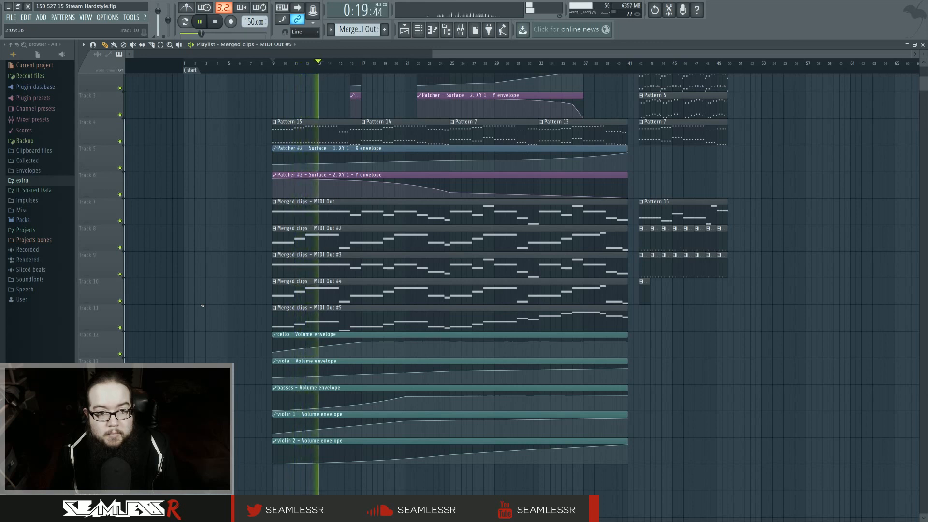
scroll(202, 305, up, 2)
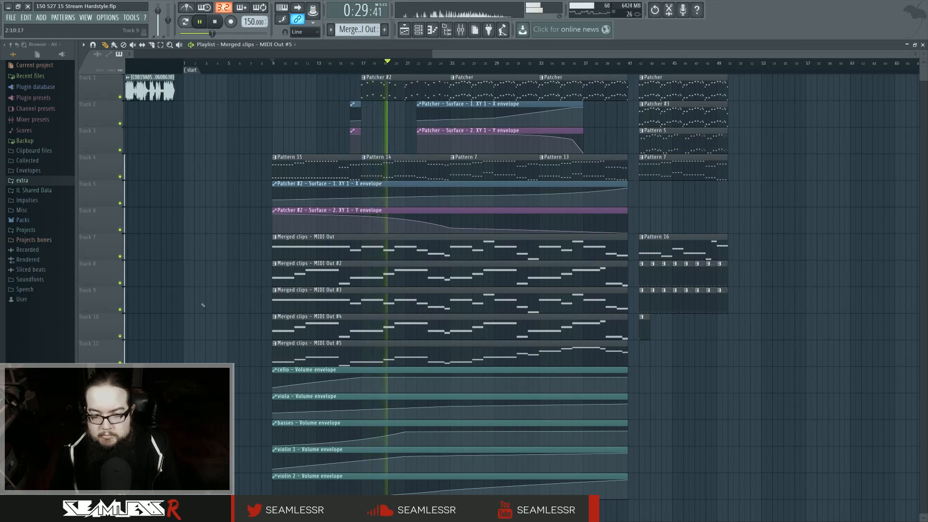
Step: Try ValhallaRoom on insert 48 with the Dark Space reverb mode, 0.4 ms predelay and 3.40 s decay, and stop playback
click(460, 32)
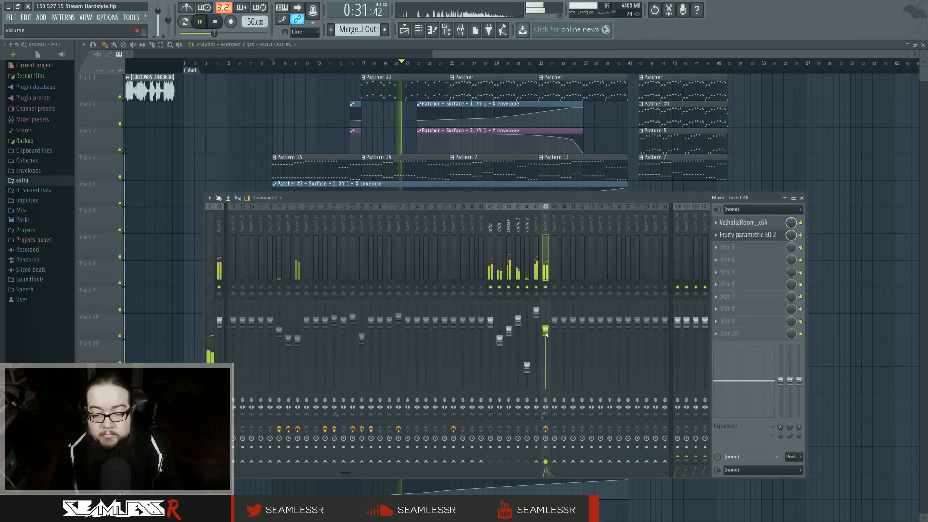
click(743, 222)
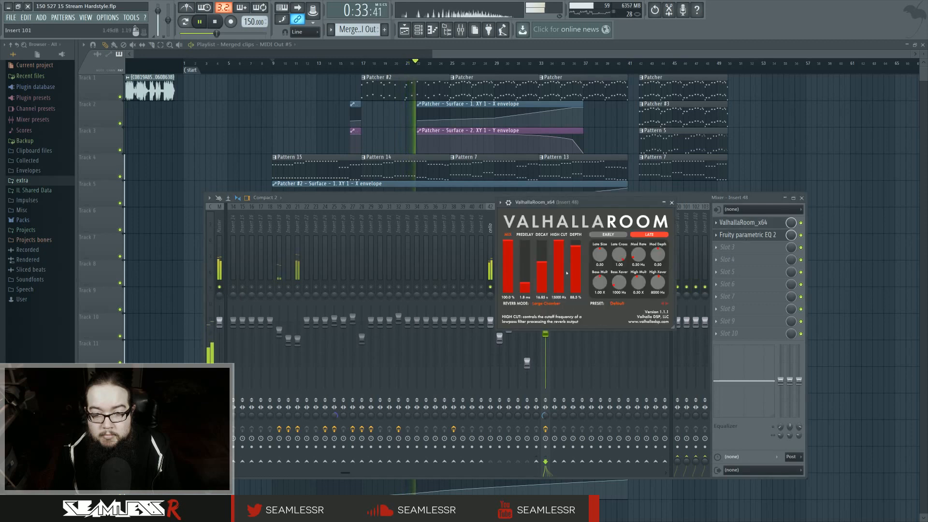
click(548, 303)
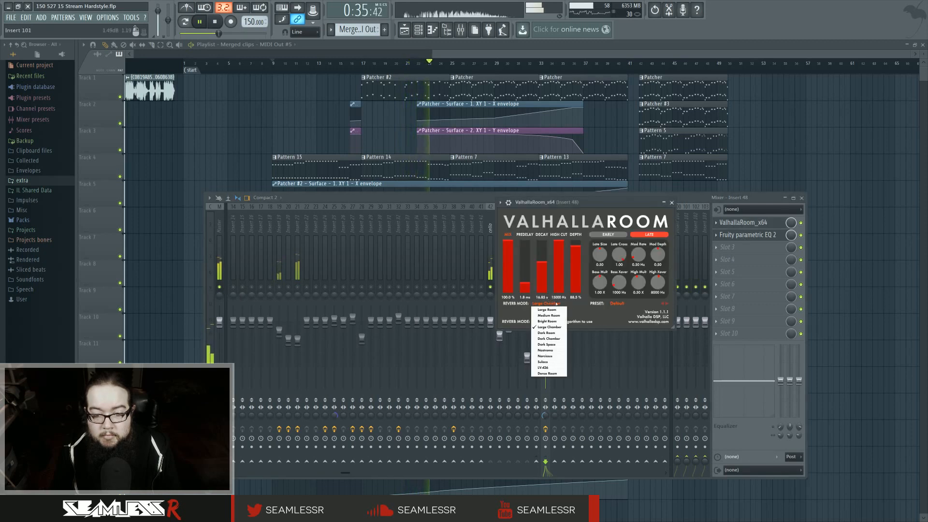
click(554, 347)
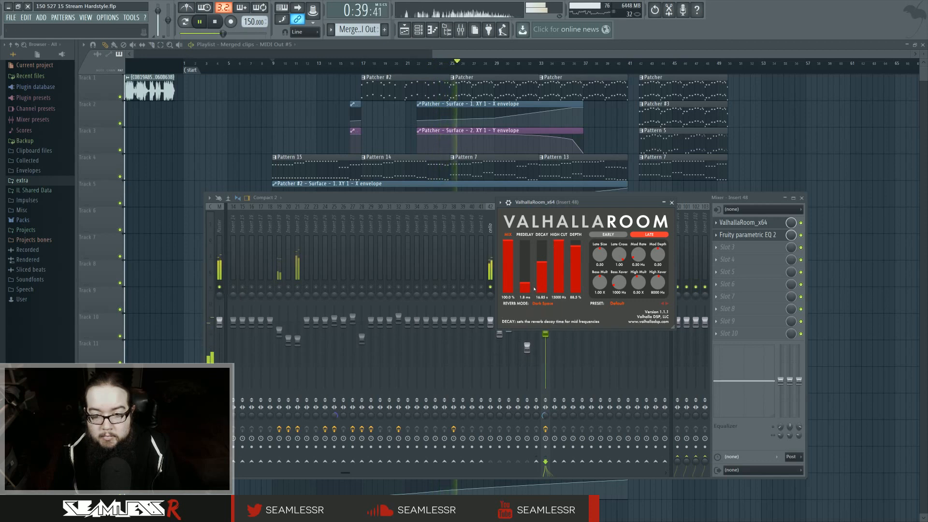
drag(534, 289, 545, 275)
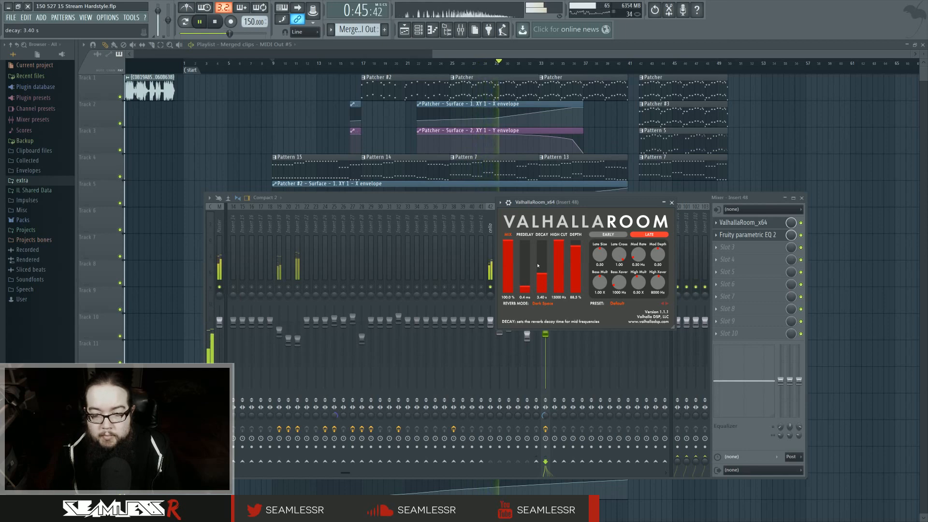
key(space)
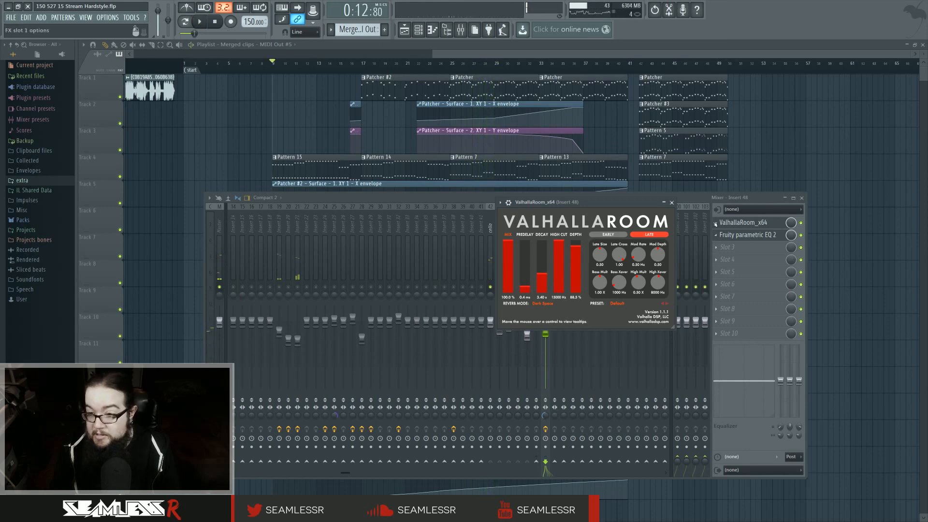
Step: Replace ValhallaRoom in insert 48's first effect slot with ValhallaShimmer
click(716, 224)
mouse_move(740, 234)
click(887, 265)
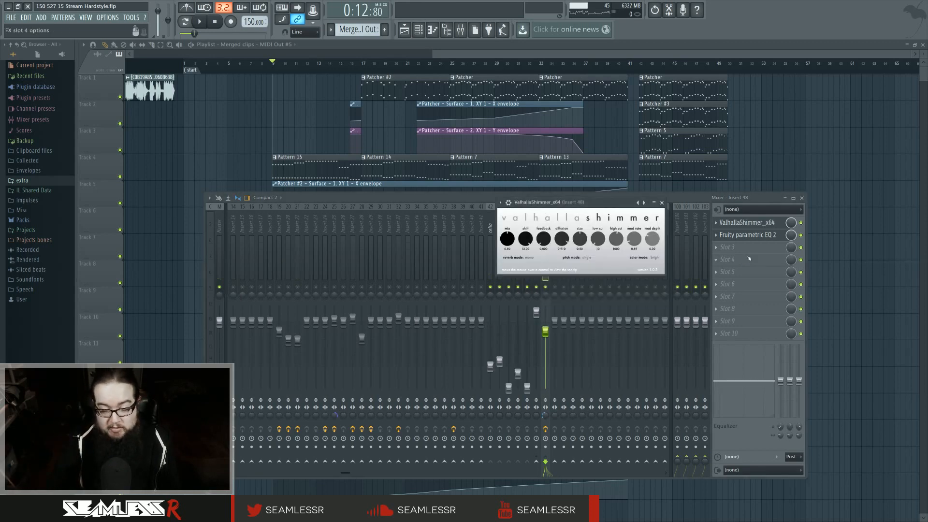
drag(610, 205, 674, 276)
Step: During playback, set ValhallaShimmer's mix to 1.00, feedback to about 0.29 and mod depth to 0, and close its window
key(space)
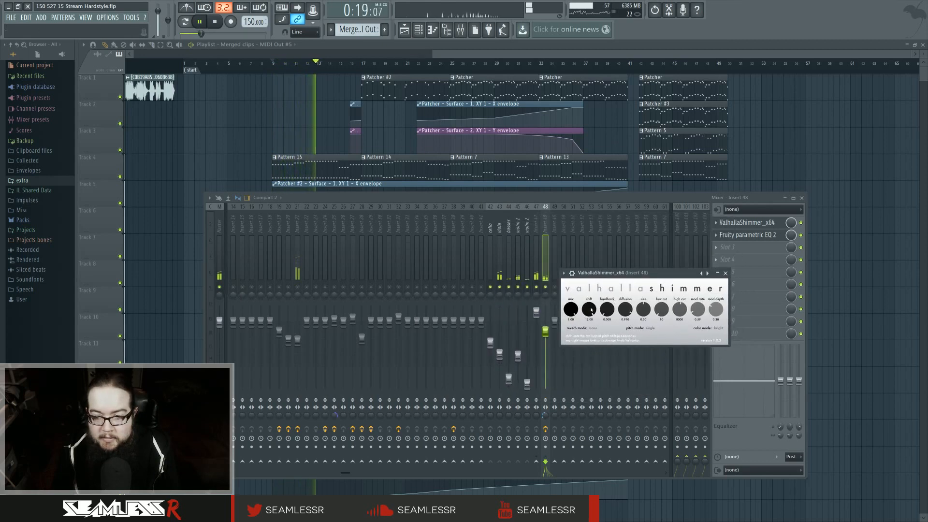
drag(607, 309, 606, 296)
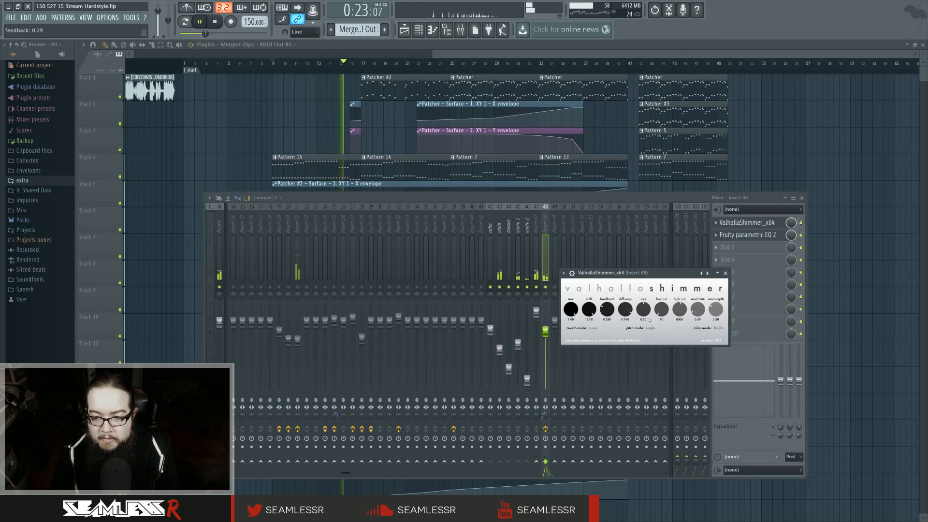
drag(716, 311, 717, 347)
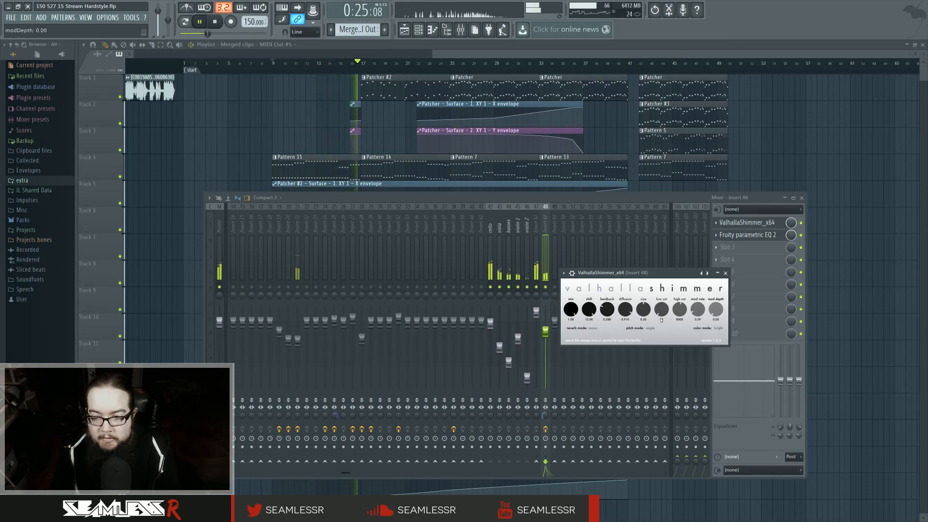
click(725, 274)
Step: Raise insert 48's fader to the default level and adjust two bands of its Fruity parametric EQ 2
drag(546, 332, 546, 322)
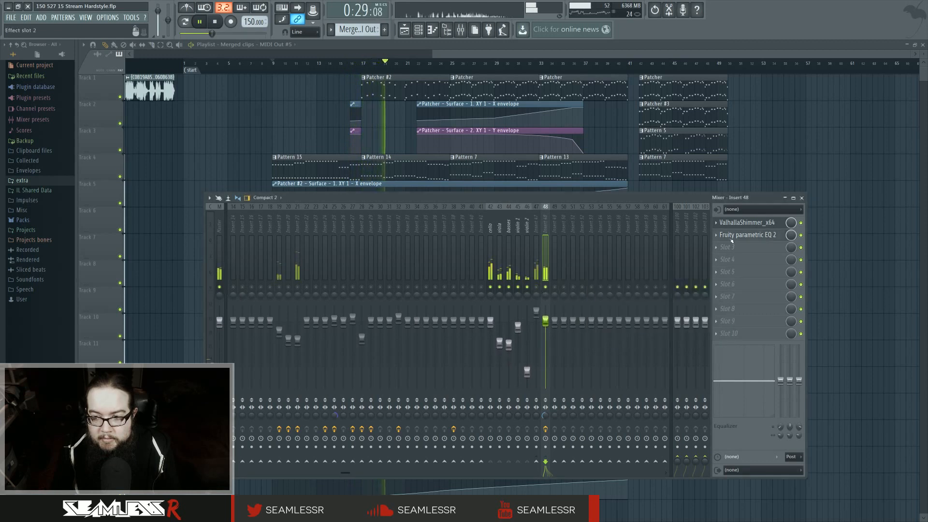
click(748, 235)
drag(386, 290, 381, 291)
drag(413, 264, 469, 234)
click(621, 200)
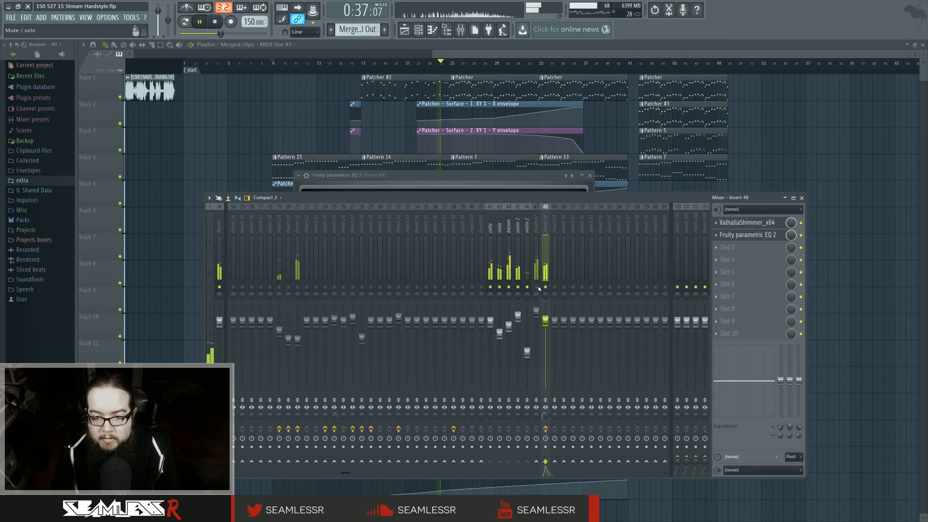
Step: Set ValhallaShimmer's feedback to 0.416, low cut to about 140, high cut to 11400, pitch mode to dual and reverb mode to bigStereo
click(737, 223)
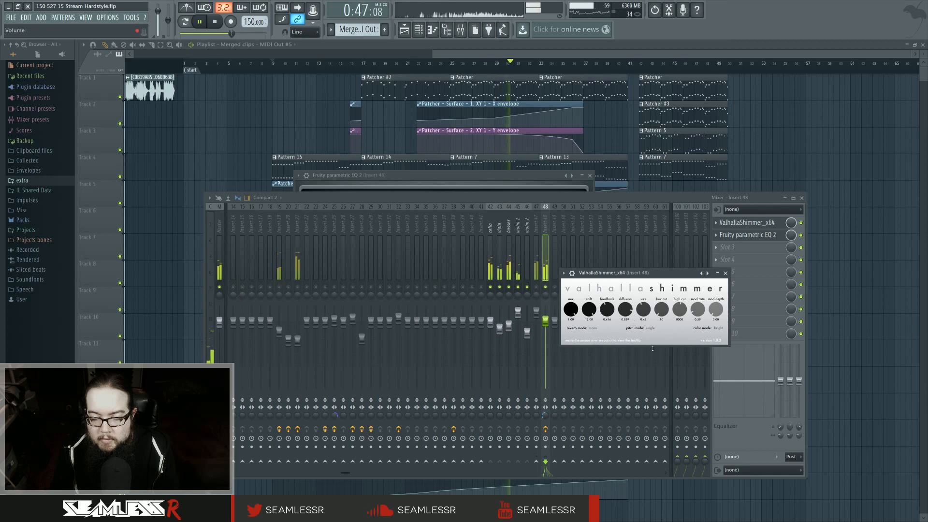
drag(626, 318, 628, 319)
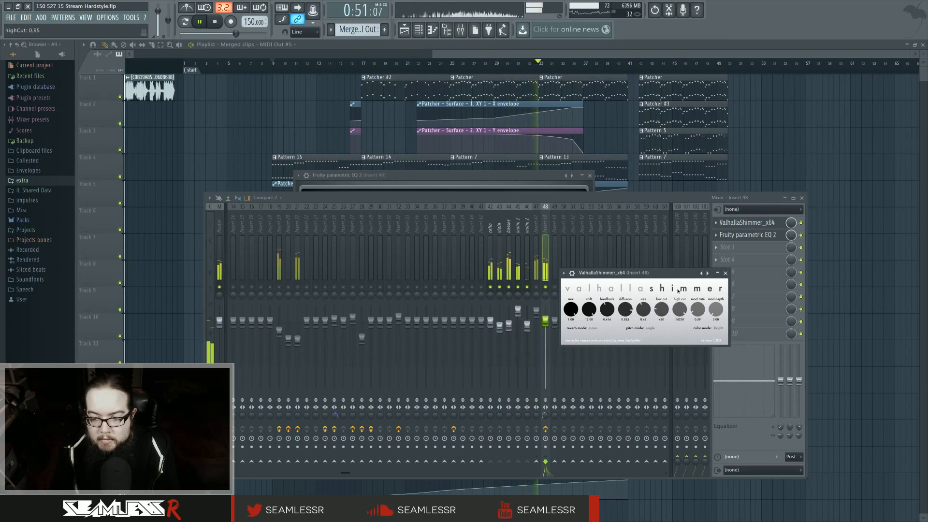
click(650, 329)
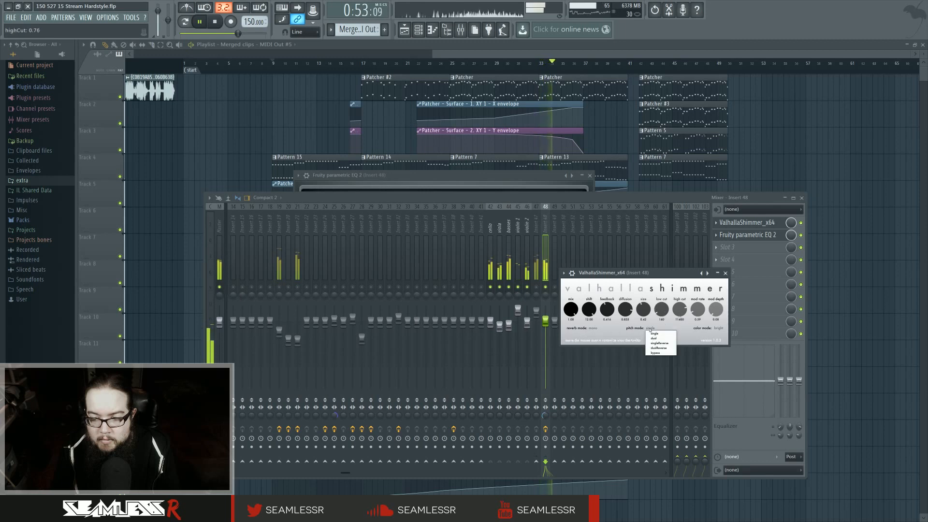
click(658, 339)
click(593, 328)
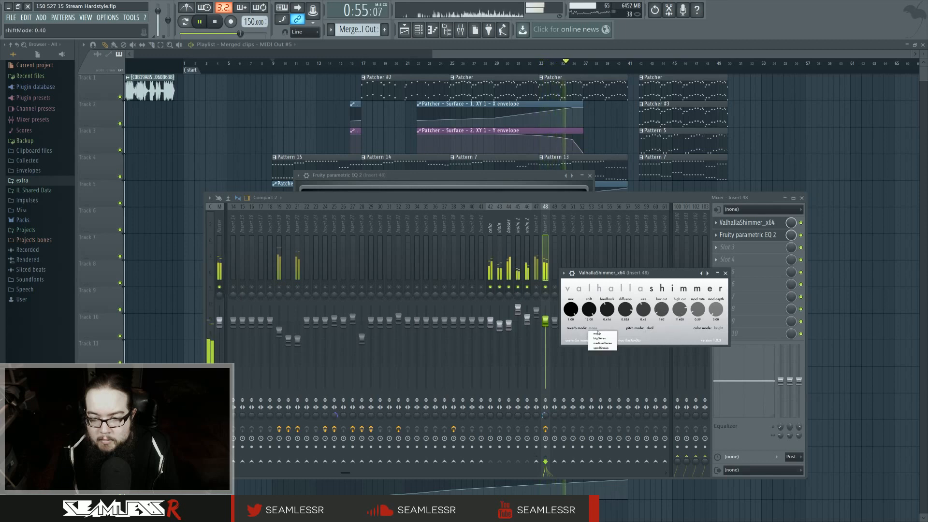
click(597, 343)
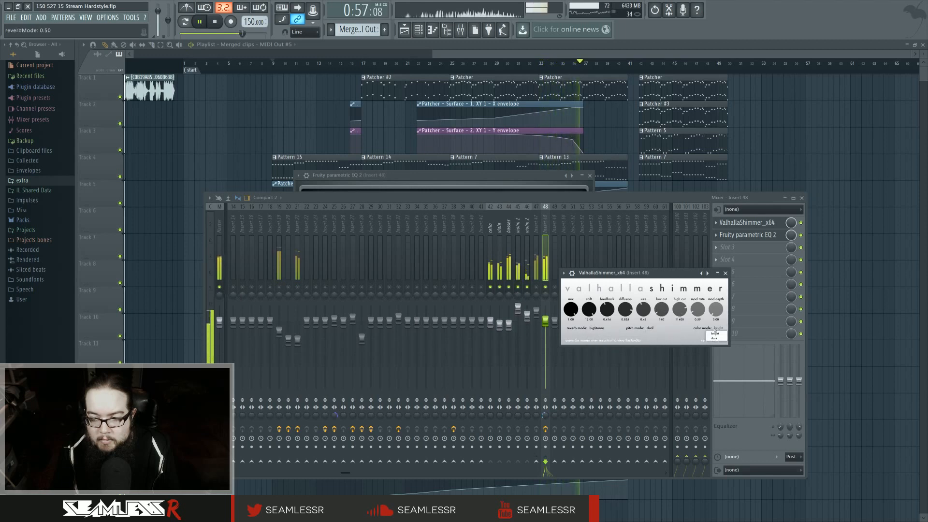
click(715, 333)
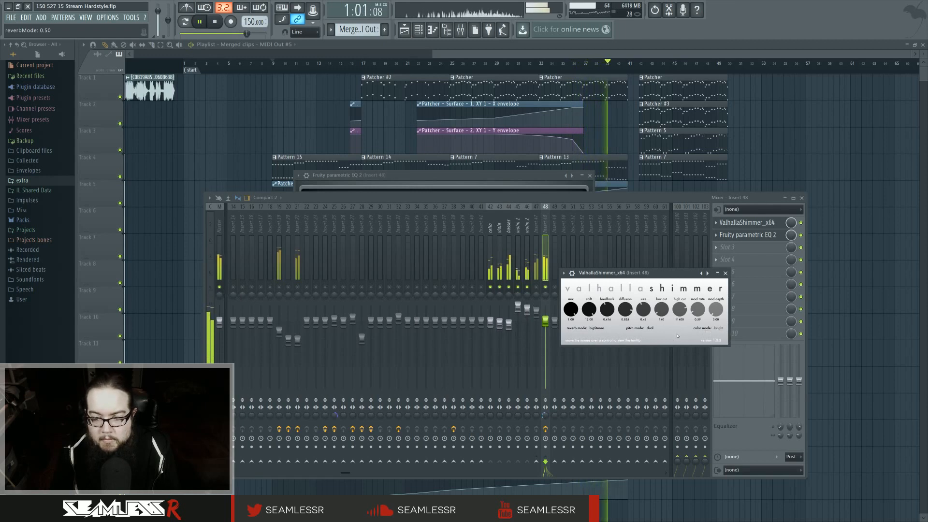
Step: Unsolo the string mixer tracks, play the full mix from bar 9 with the mixer hidden, and stop playback
right_click(522, 289)
key(space)
key(space)
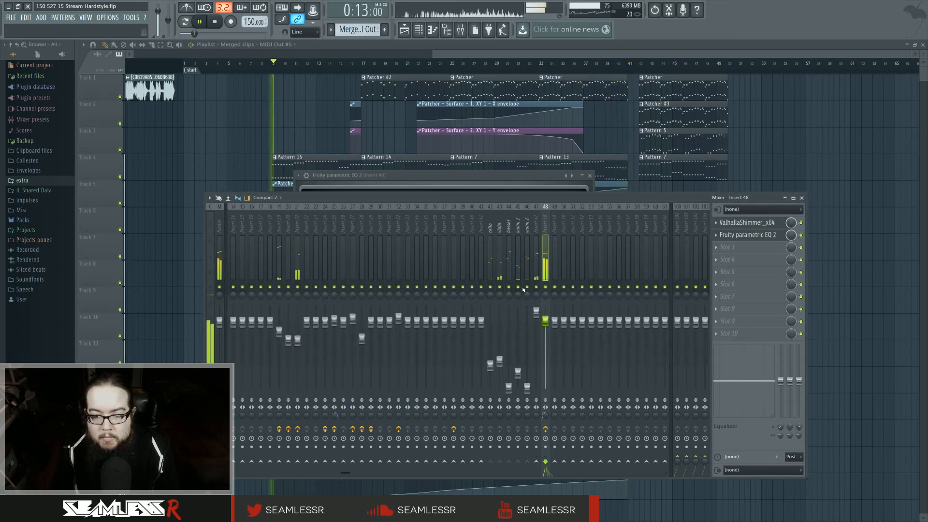
key(F12)
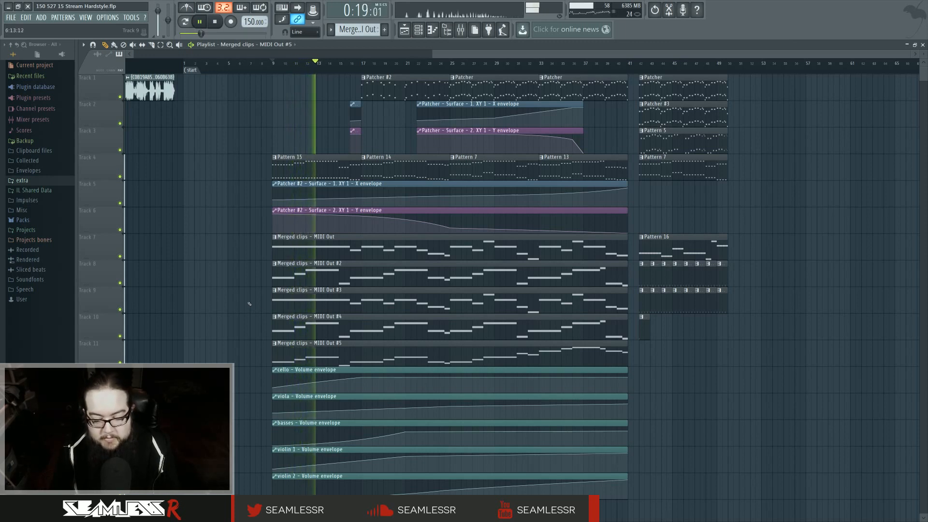
key(space)
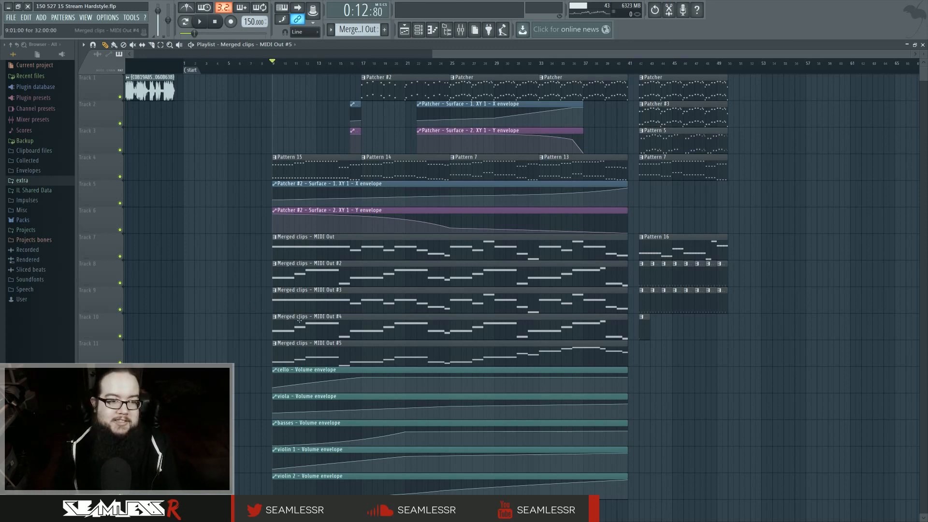
Step: Listen to the earlier material placed before the start marker in the playlist, and stop playback
scroll(290, 316, down, 2)
click(319, 65)
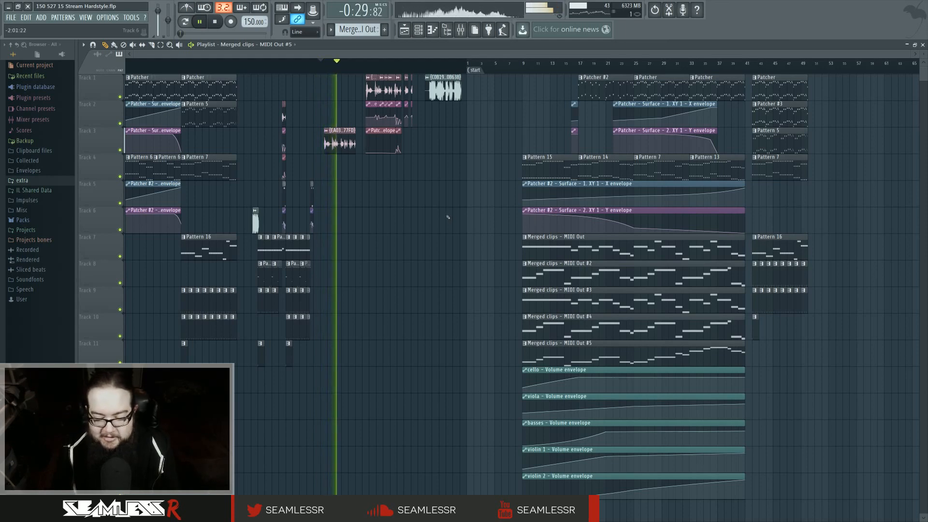
mouse_move(448, 217)
mouse_down()
mouse_move(334, 236)
mouse_move(348, 240)
mouse_up()
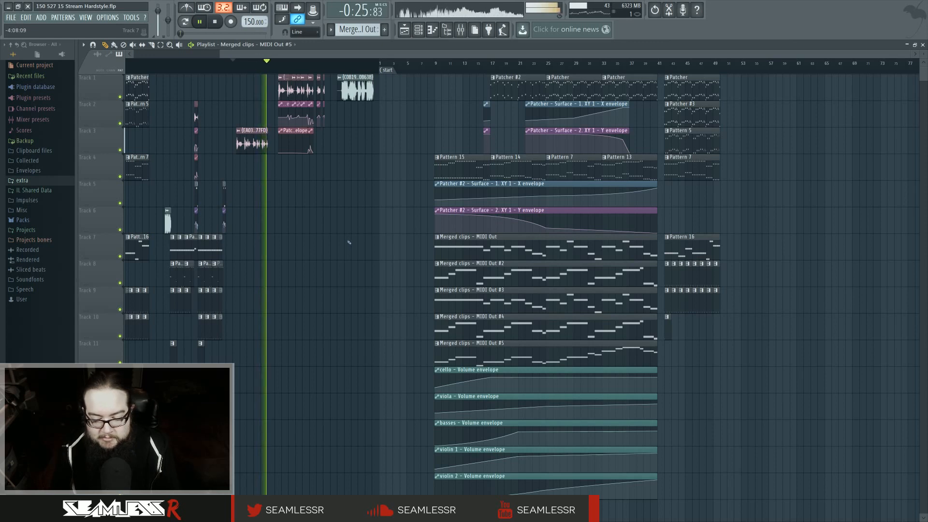
key(space)
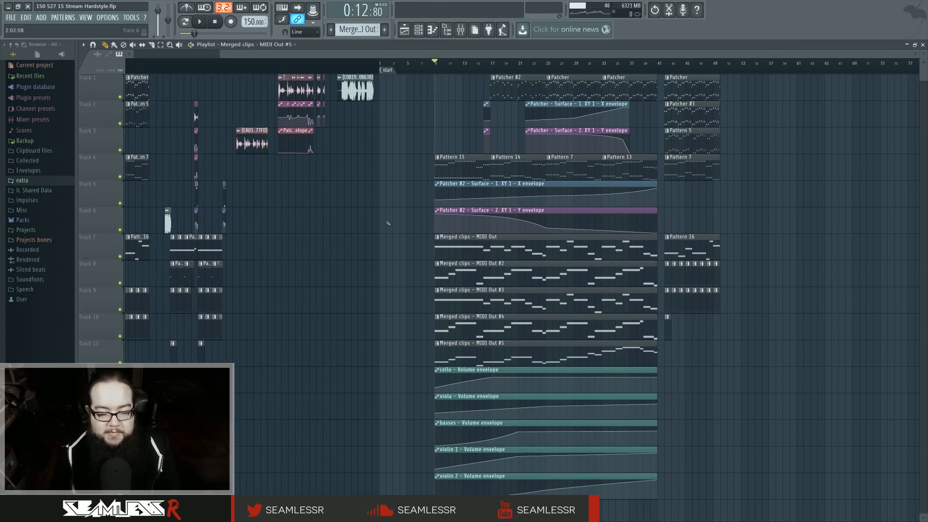
Step: Play the full arrangement from bar 9 through the last clips near bar 49, and stop playback
key(space)
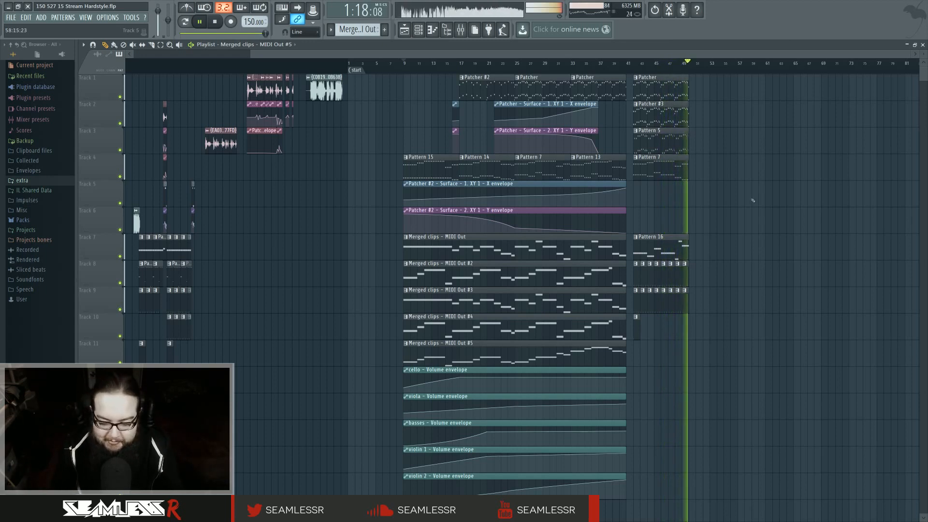
key(space)
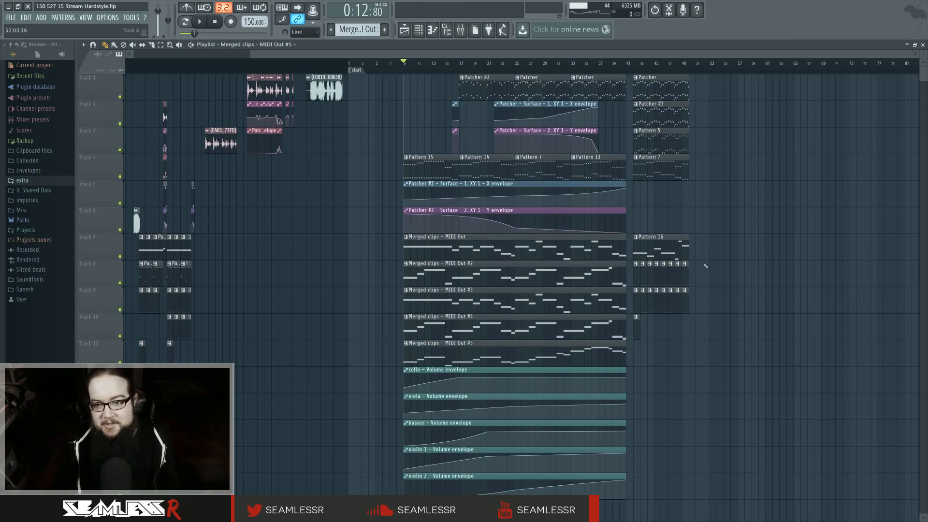
drag(752, 242, 726, 306)
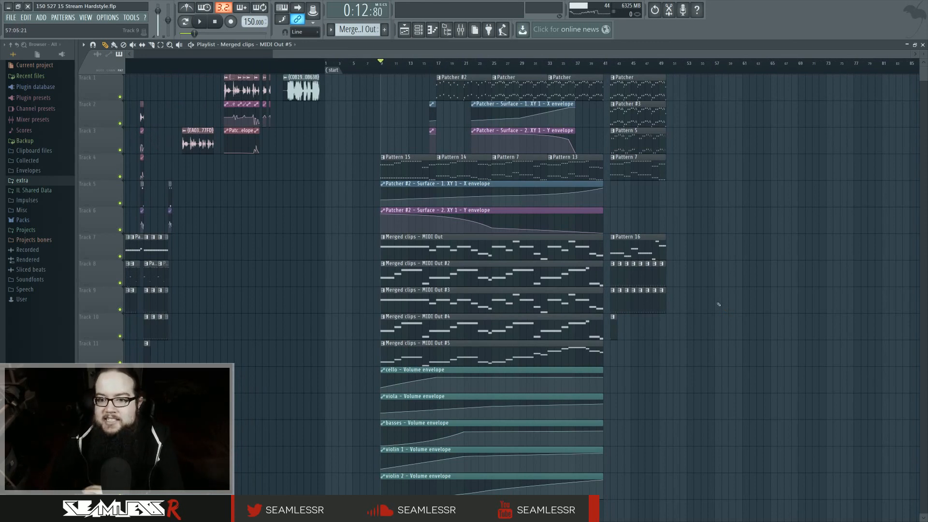
scroll(719, 305, down, 2)
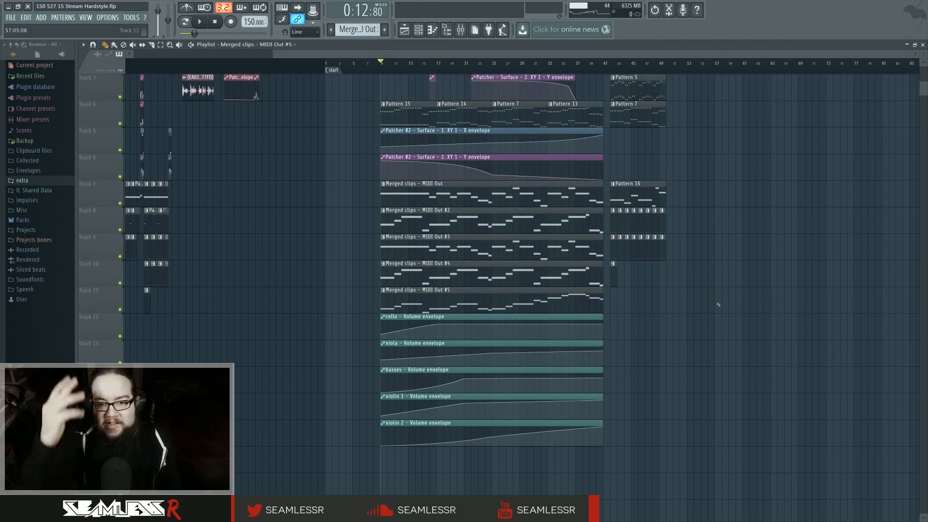
scroll(719, 304, up, 2)
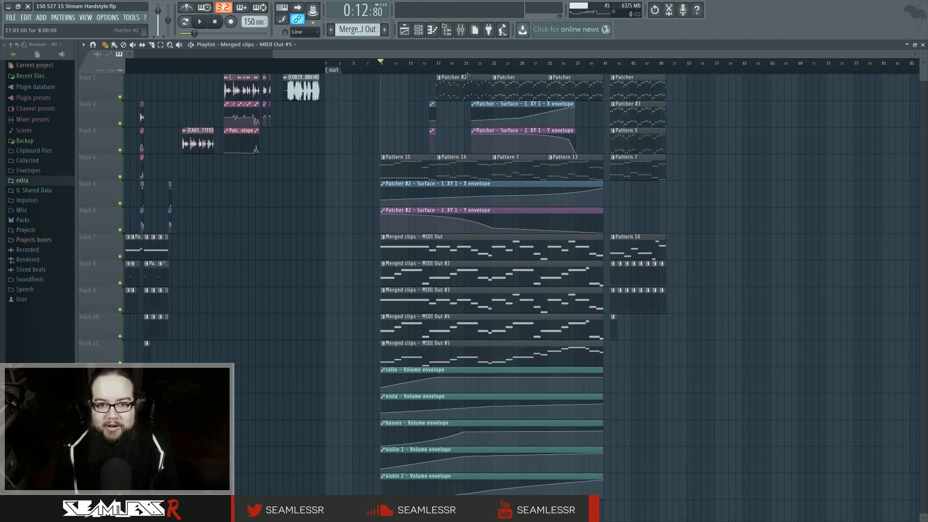
click(460, 30)
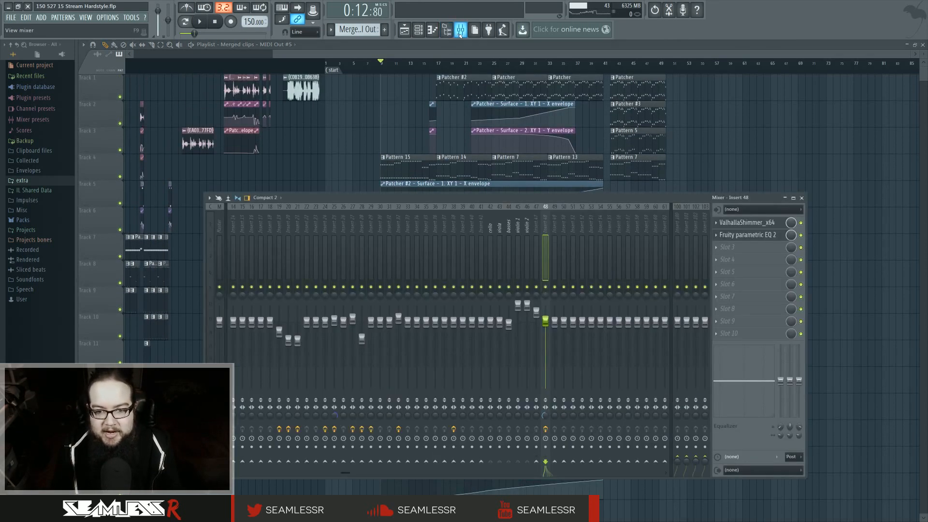
click(460, 30)
click(419, 30)
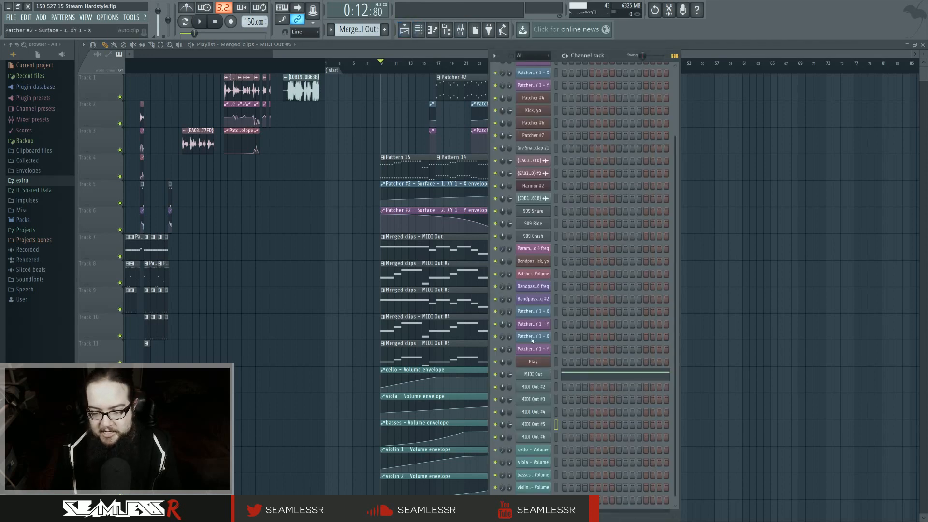
click(533, 362)
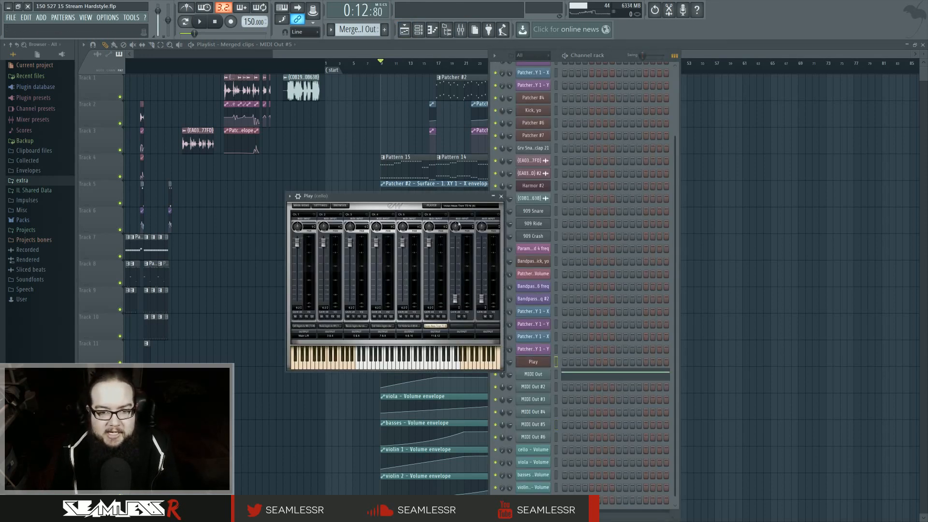
drag(449, 199, 466, 200)
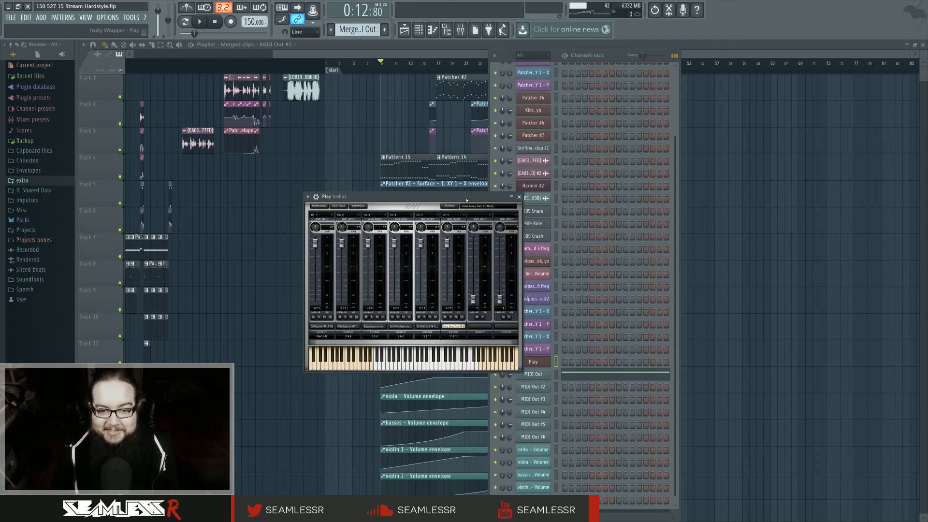
right_click(720, 231)
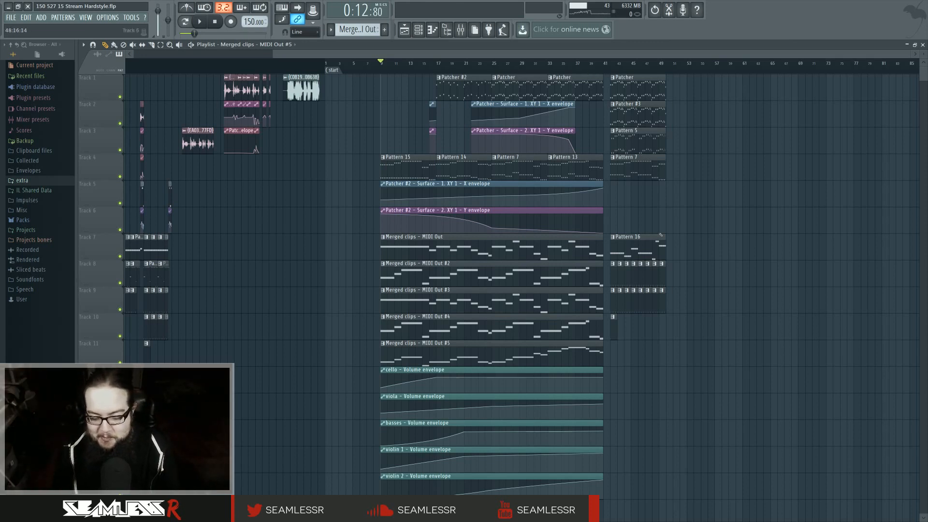
scroll(637, 233, right, 3)
drag(637, 233, 664, 247)
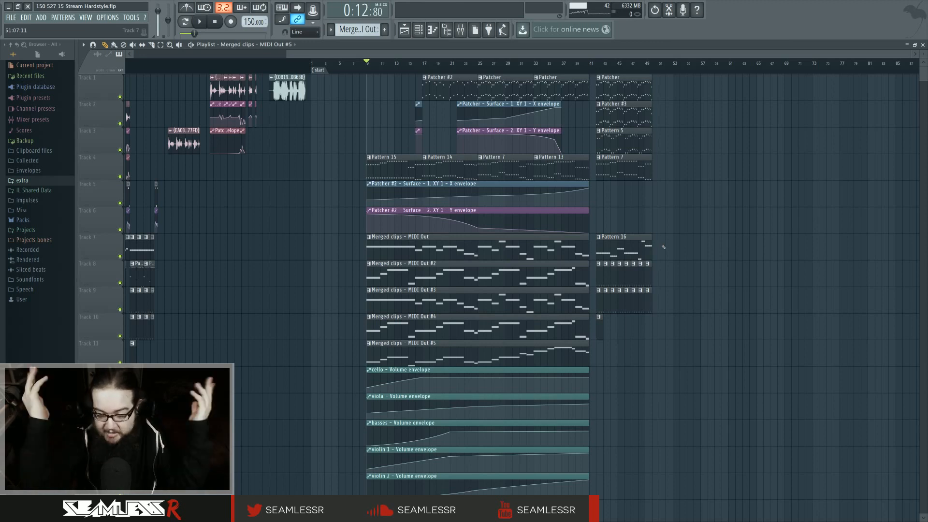
Step: Open the Play instrument from the channel rack and switch it from its mixer view to the instrument browser
click(418, 31)
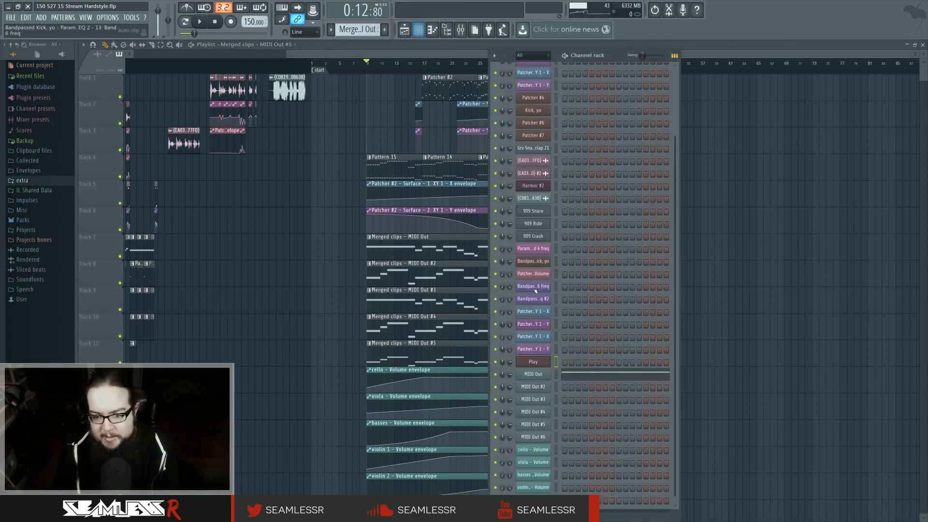
click(533, 362)
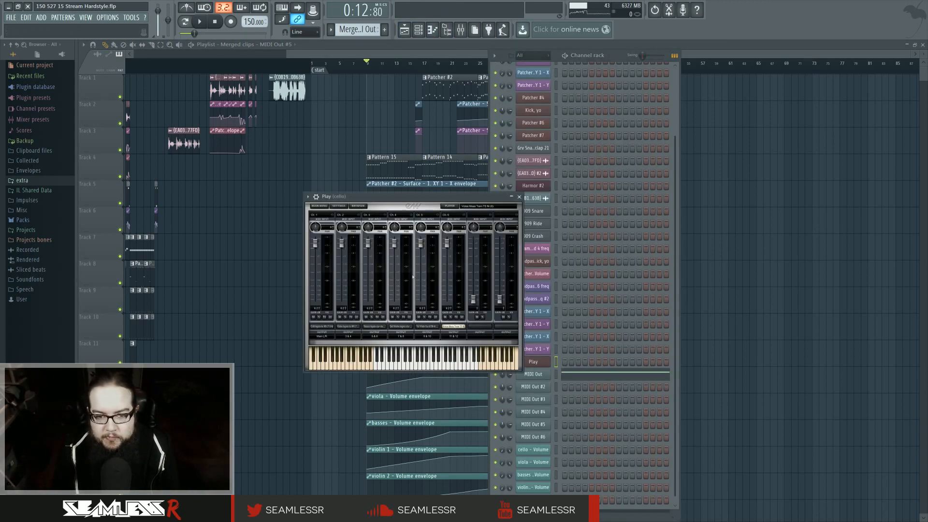
drag(407, 204, 423, 209)
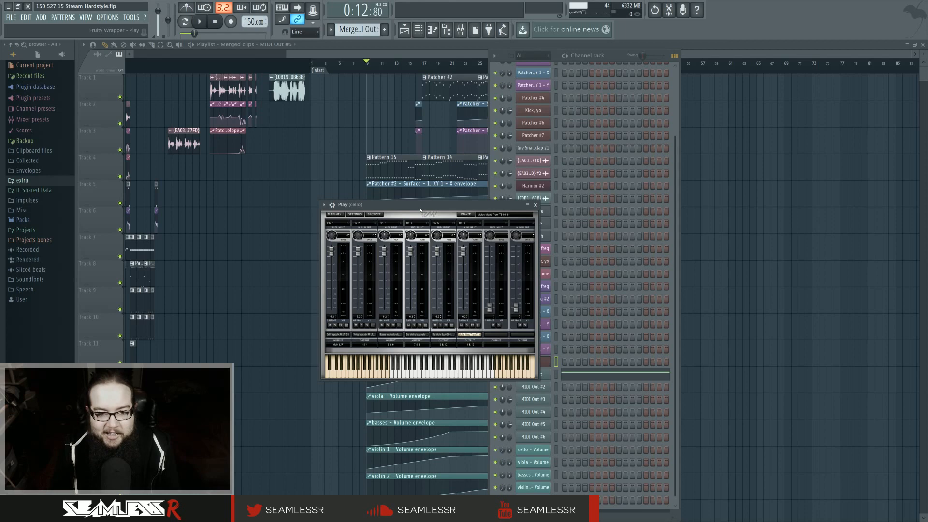
click(335, 214)
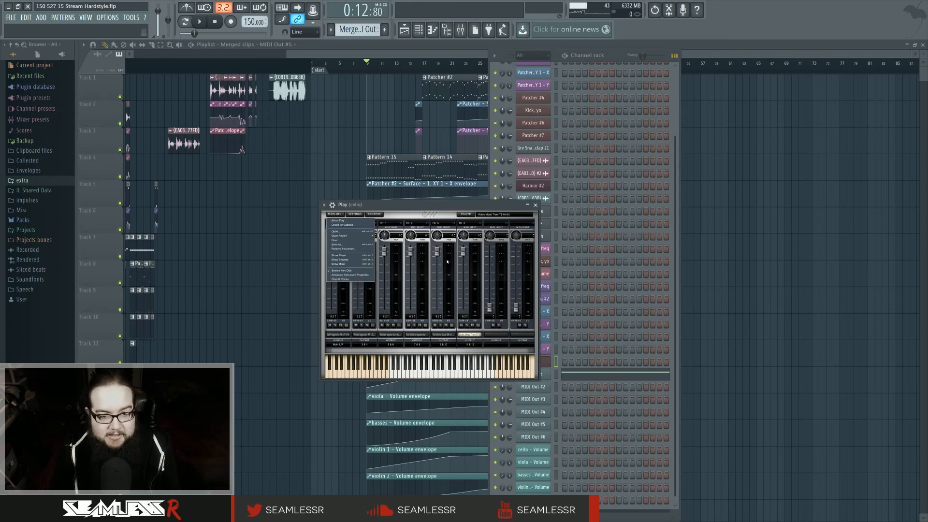
click(334, 213)
click(461, 216)
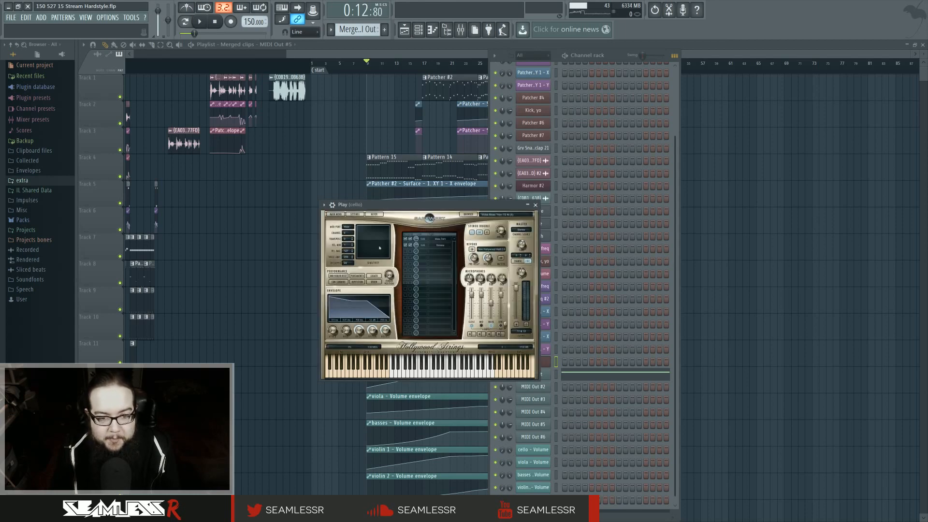
click(467, 214)
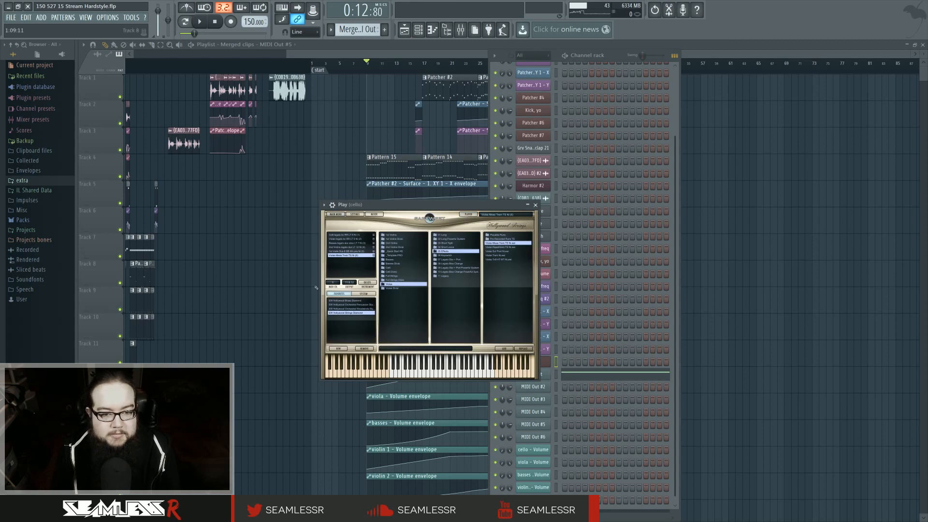
Step: In the Hollywood Brass library, browse to the long articulations of 2 Trombones and 1 Bass Trombone and select the second patch
click(353, 301)
click(409, 235)
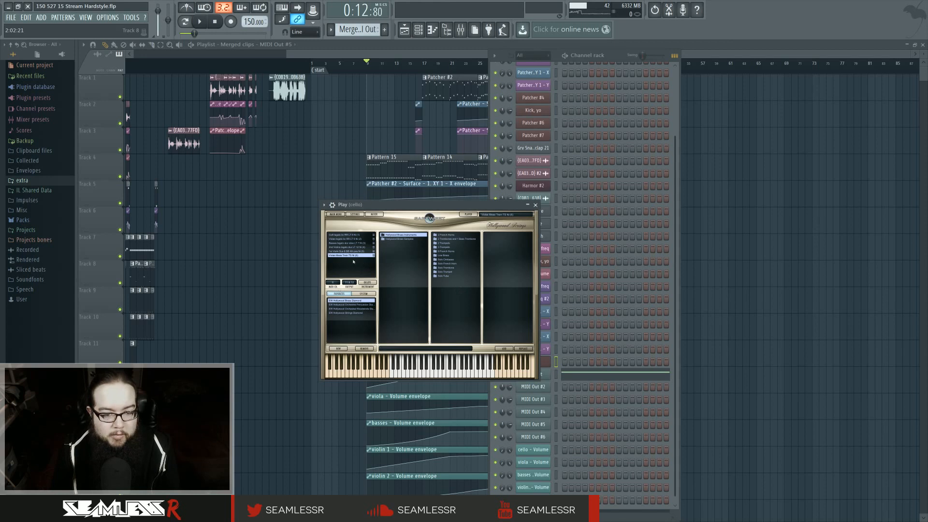
click(352, 282)
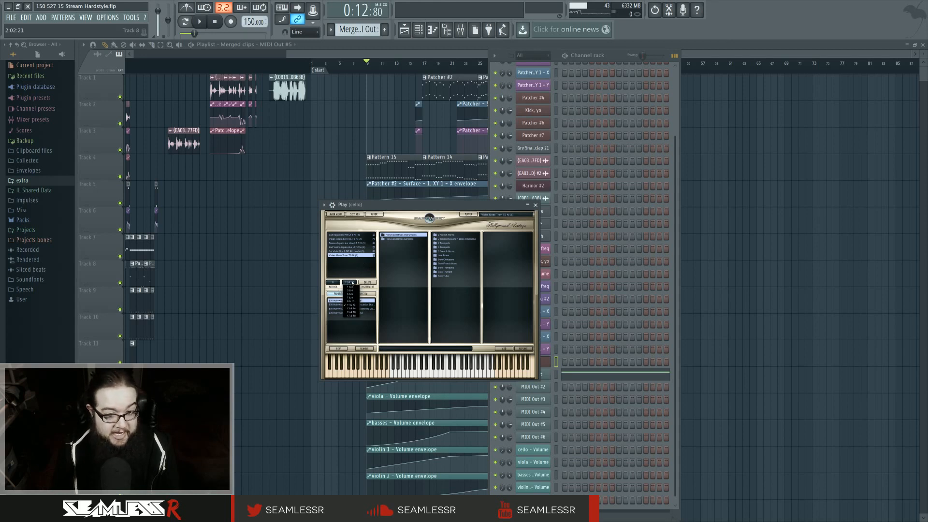
click(353, 282)
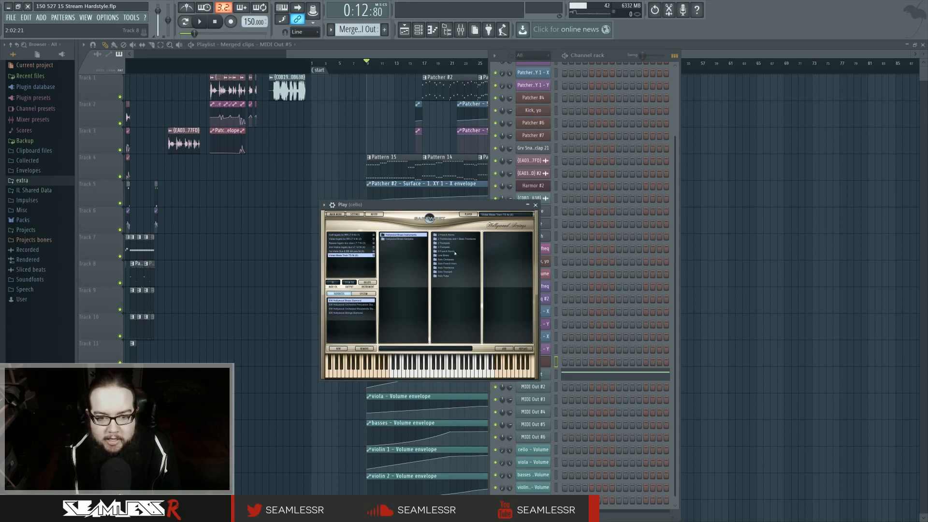
click(460, 240)
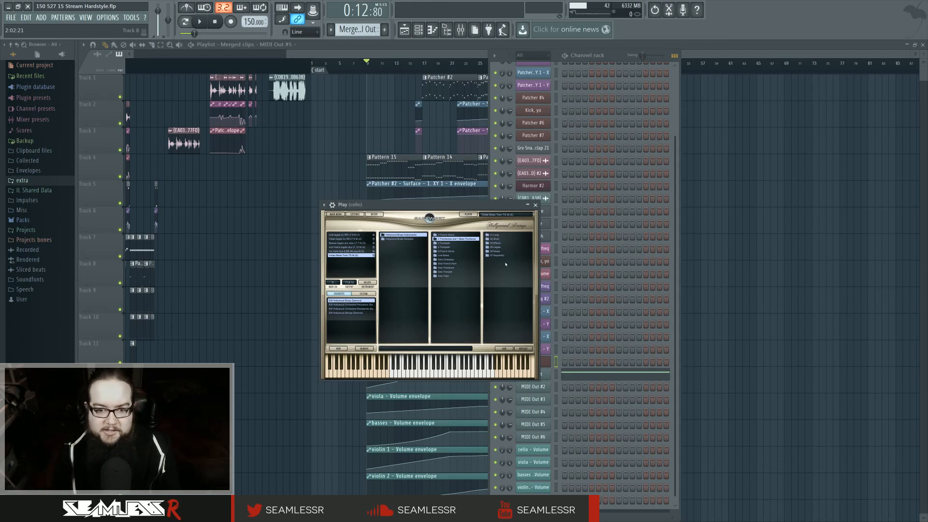
click(494, 235)
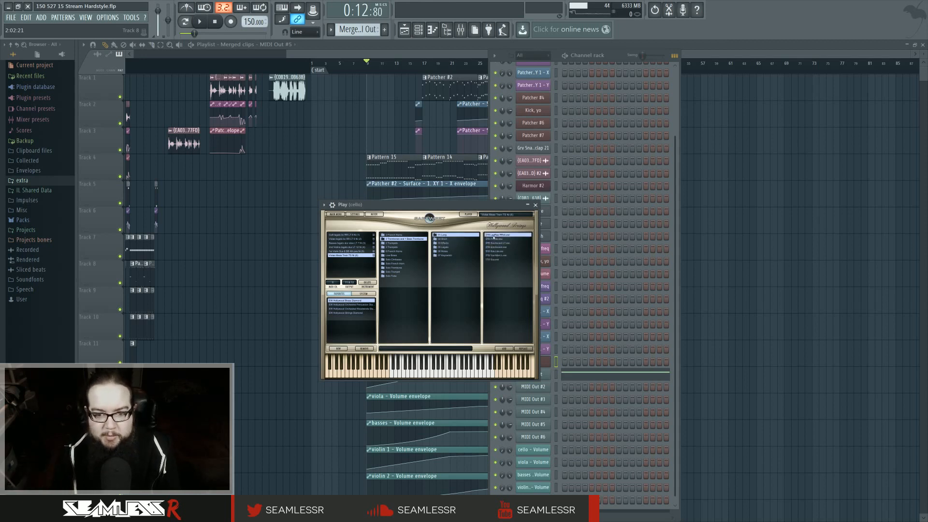
click(503, 239)
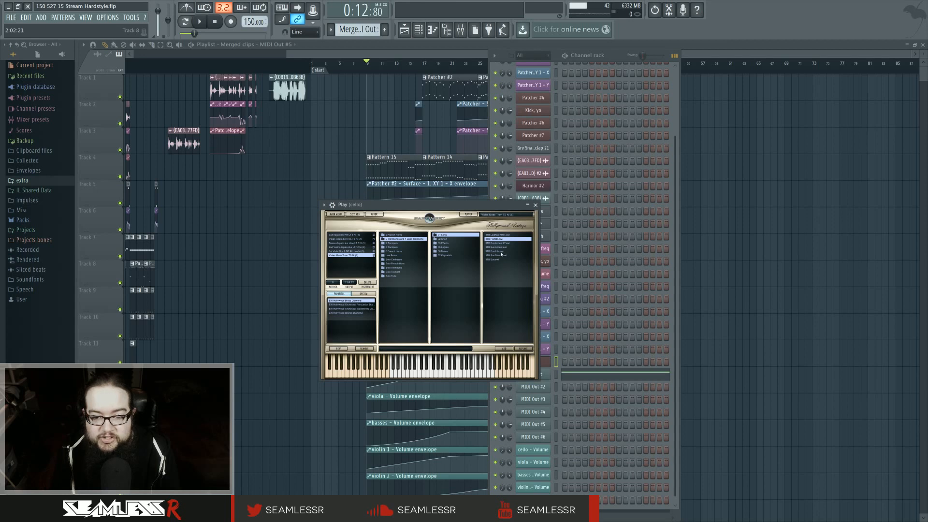
Step: Add a sustained patch from 2 Trombones and 1 Bass Trombone as another instrument in Play and audition it
double_click(501, 252)
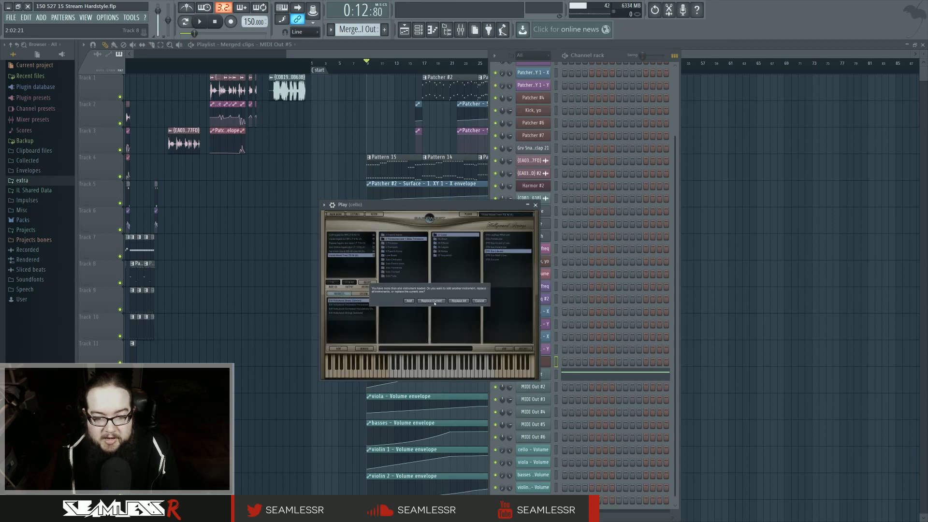
click(410, 301)
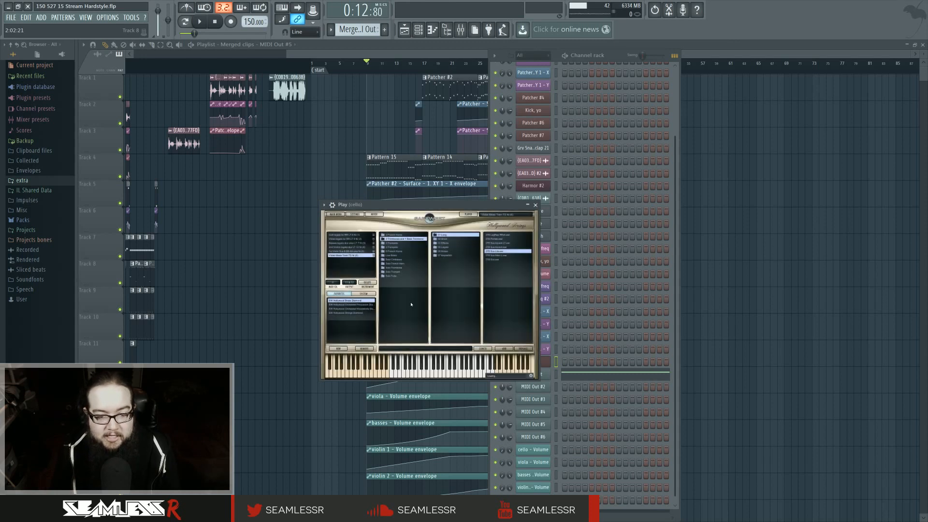
click(370, 374)
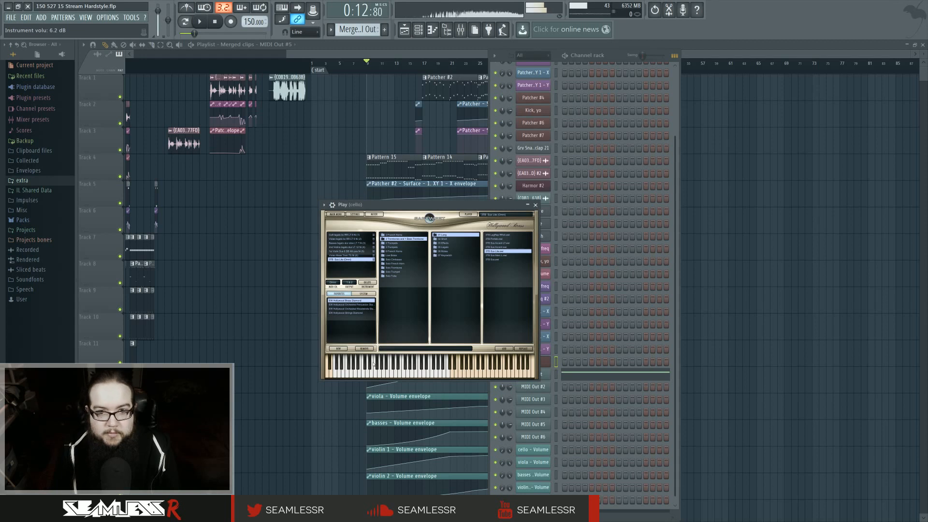
click(352, 373)
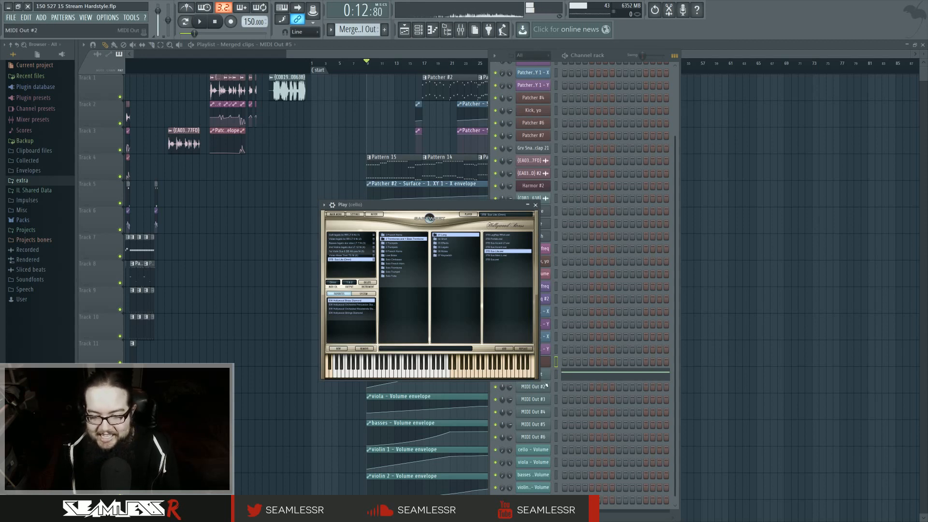
Step: Clone the MIDI Out #6 channel in the channel rack
click(534, 437)
right_click(553, 437)
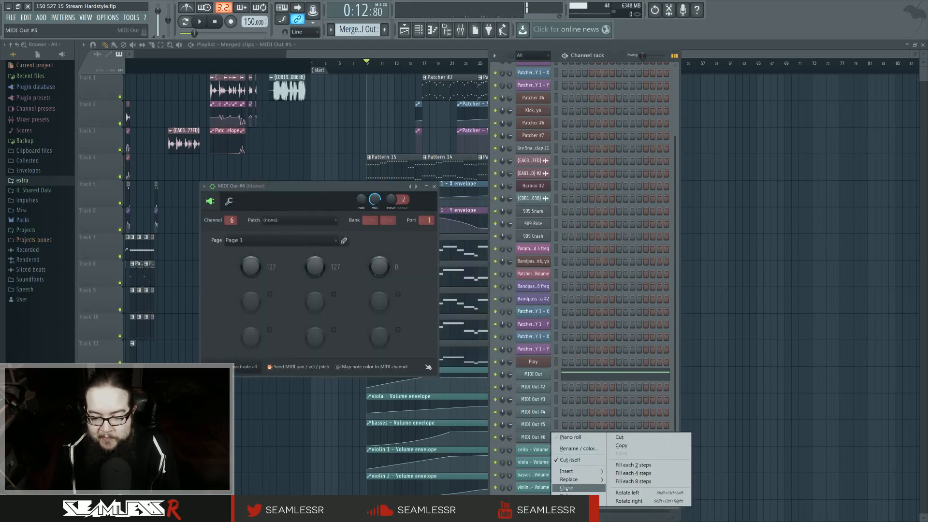
click(567, 488)
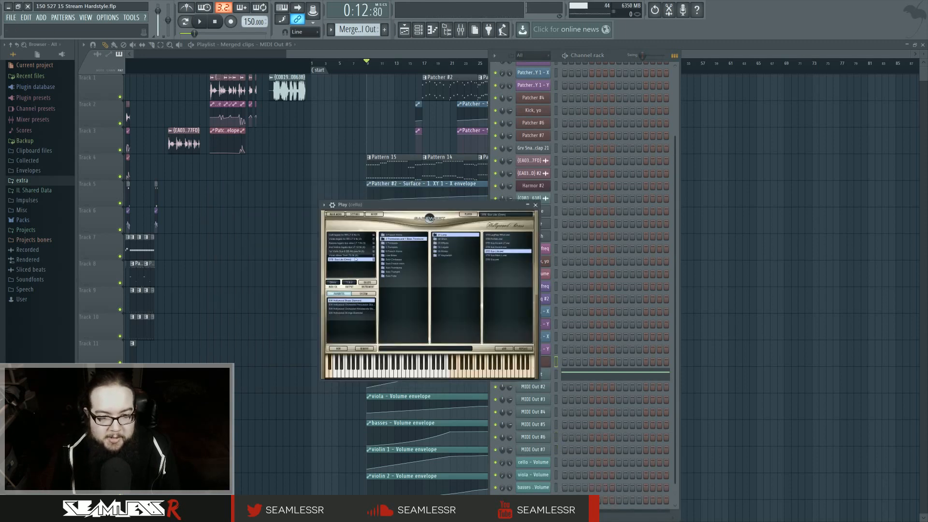
Step: Assign the added trombone instrument in Play to MIDI channel 7 and its own audio output pair
click(334, 282)
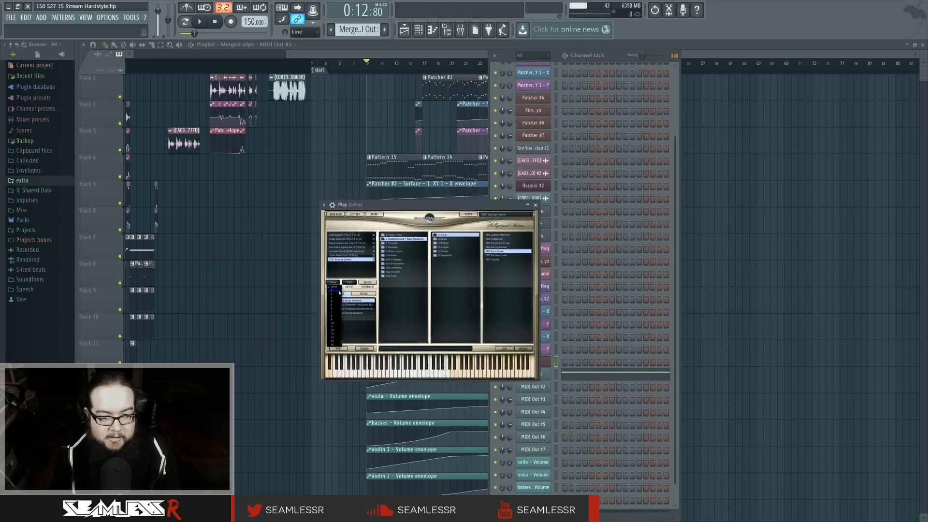
click(336, 313)
click(350, 282)
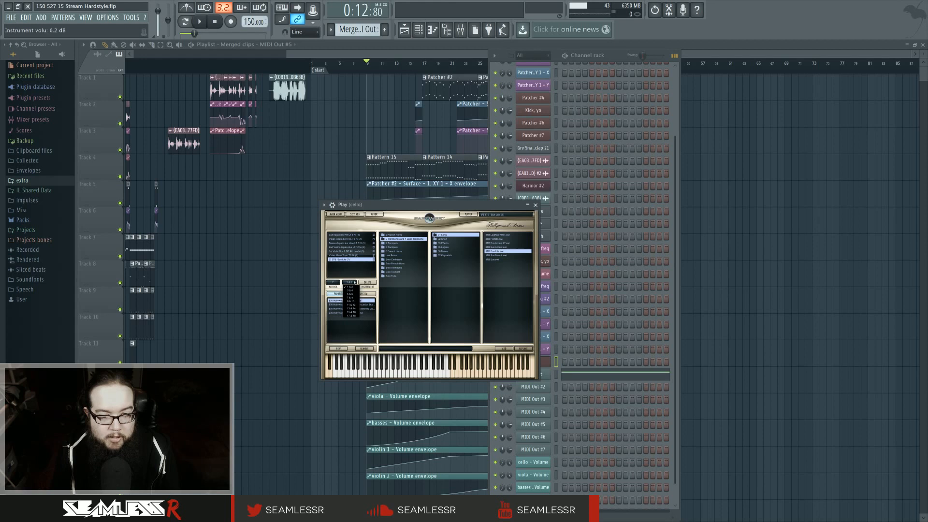
click(356, 309)
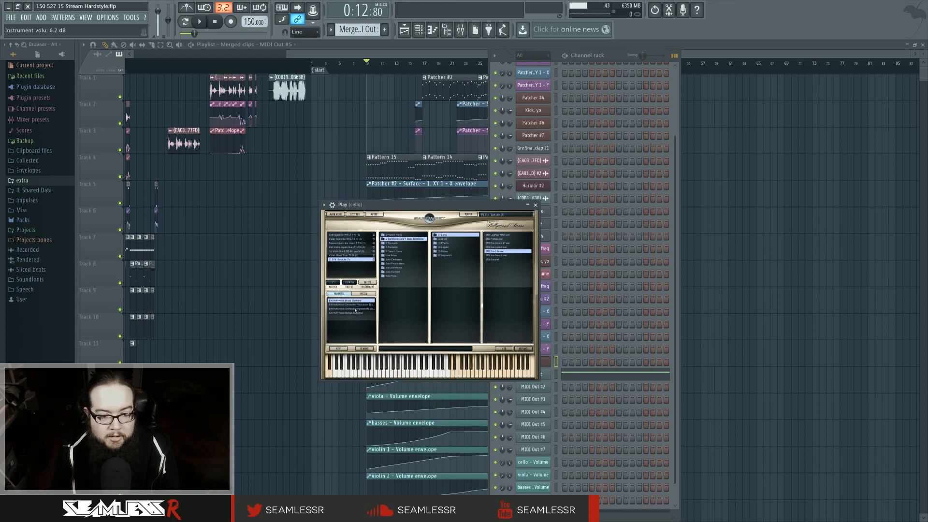
click(350, 255)
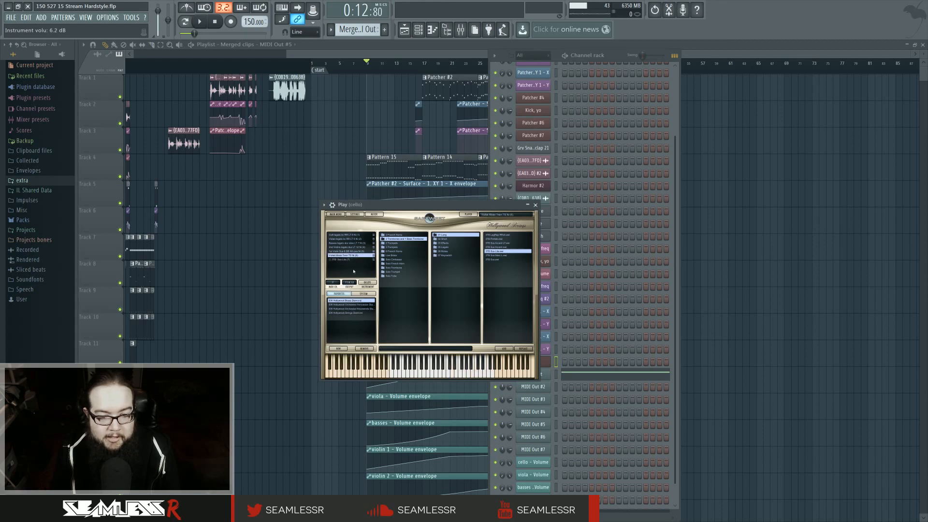
click(344, 260)
Step: Set the MIDI channel of MIDI Out #7 to 7 to match the trombone instrument in Play
click(533, 449)
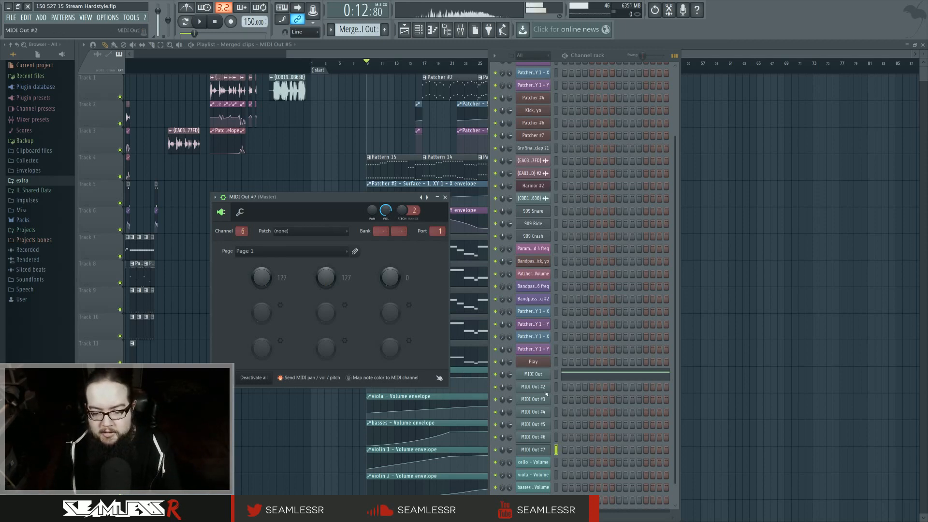
click(538, 363)
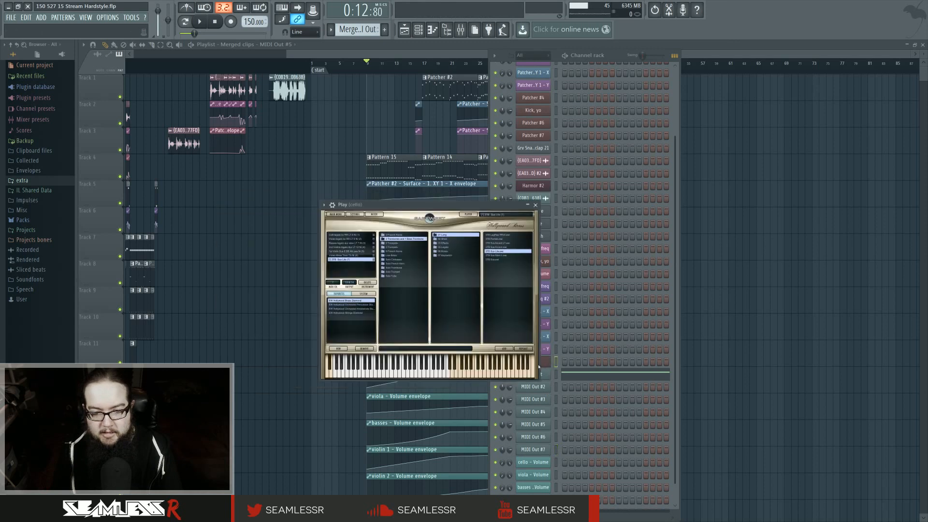
click(344, 256)
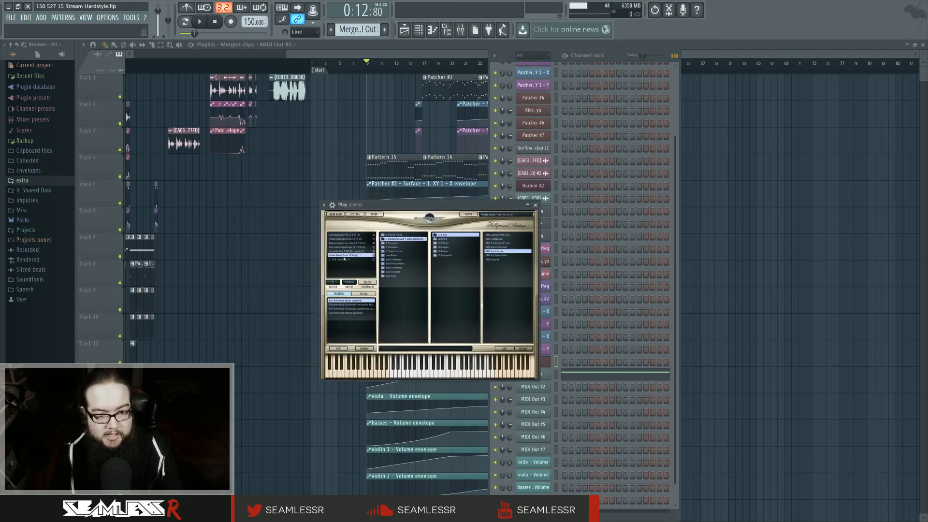
click(344, 260)
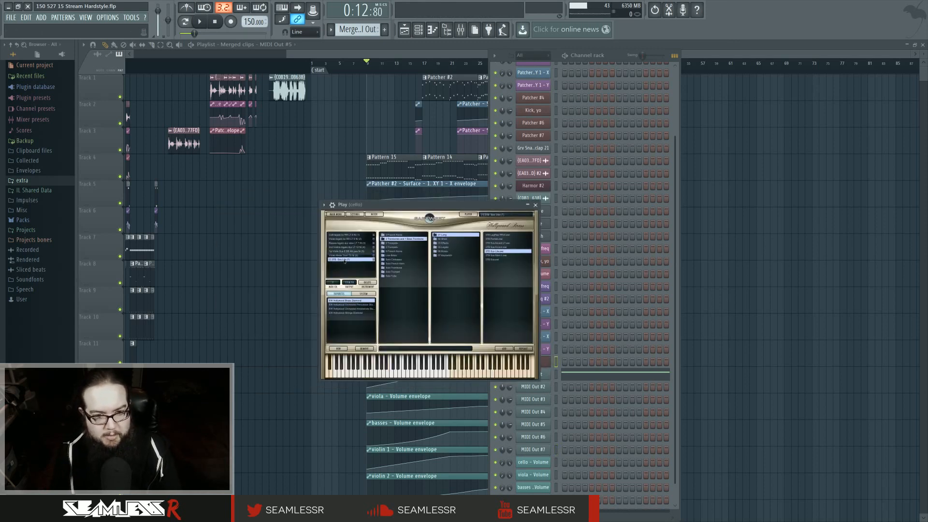
click(533, 449)
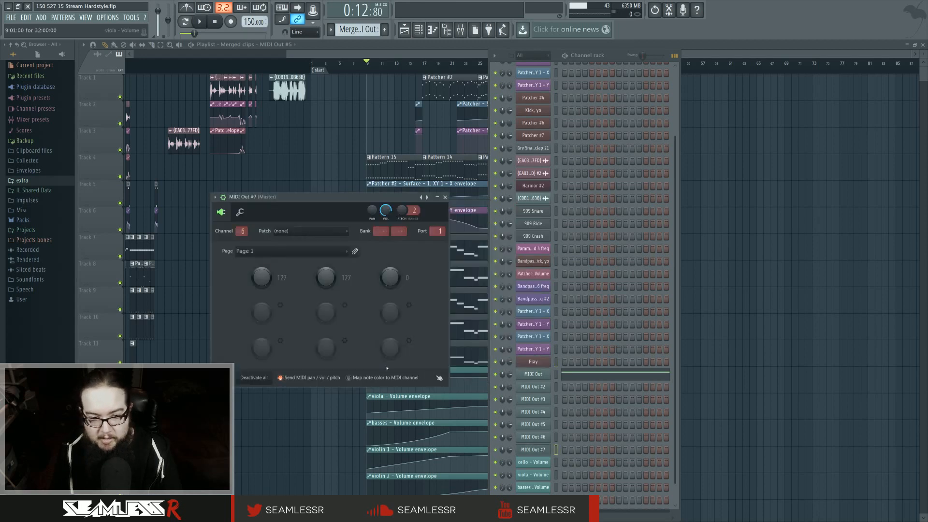
scroll(247, 235, up, 1)
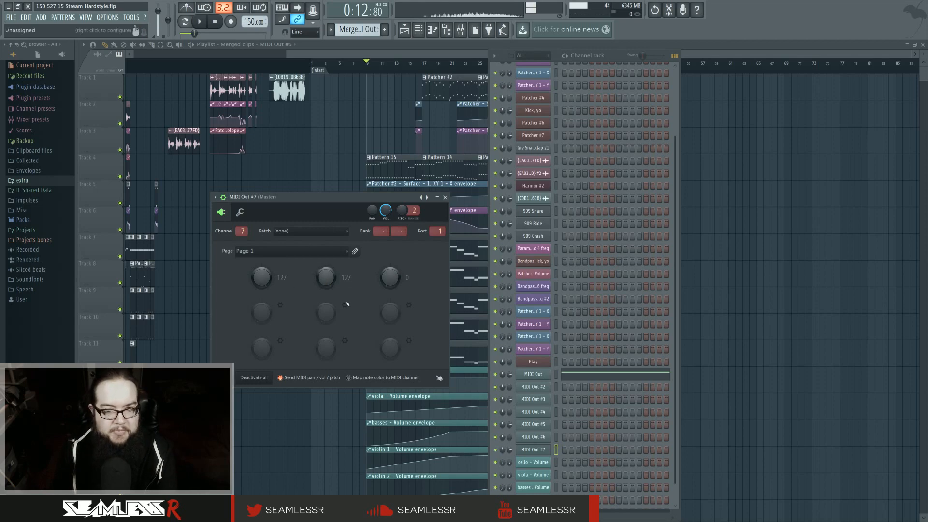
Step: Show the mixer and move it aside so the MIDI Out #7 controls stay accessible while testing CC #11
key(F9)
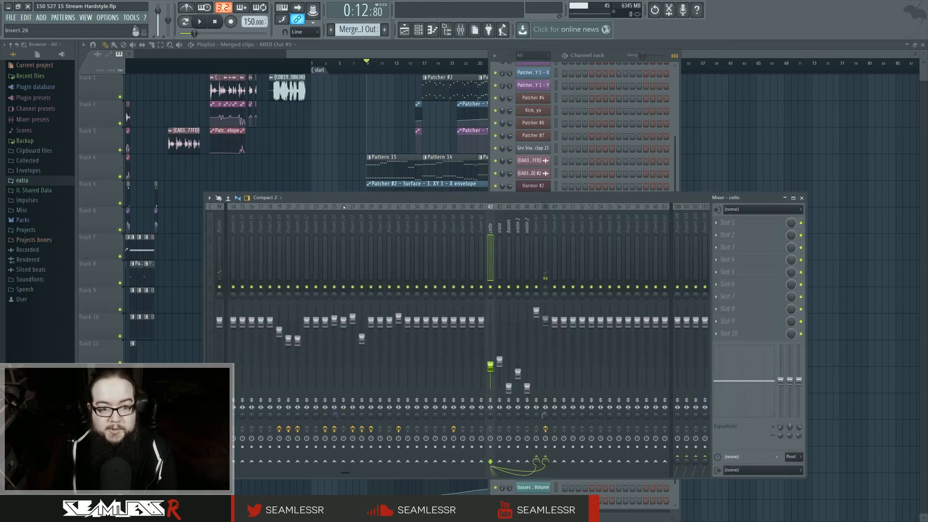
drag(318, 200, 472, 211)
click(326, 277)
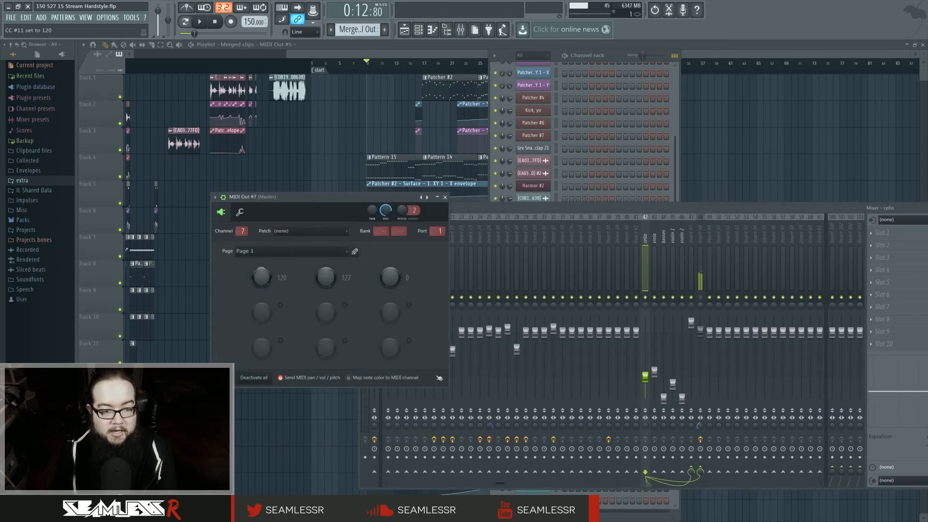
click(704, 302)
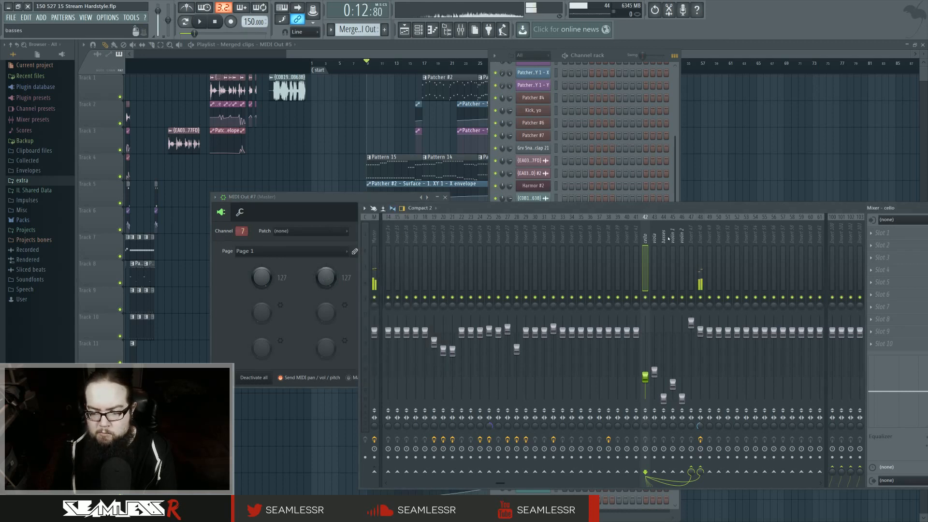
Step: Move the ValhallaShimmer reverb track from mixer insert 48 to insert 50
click(699, 240)
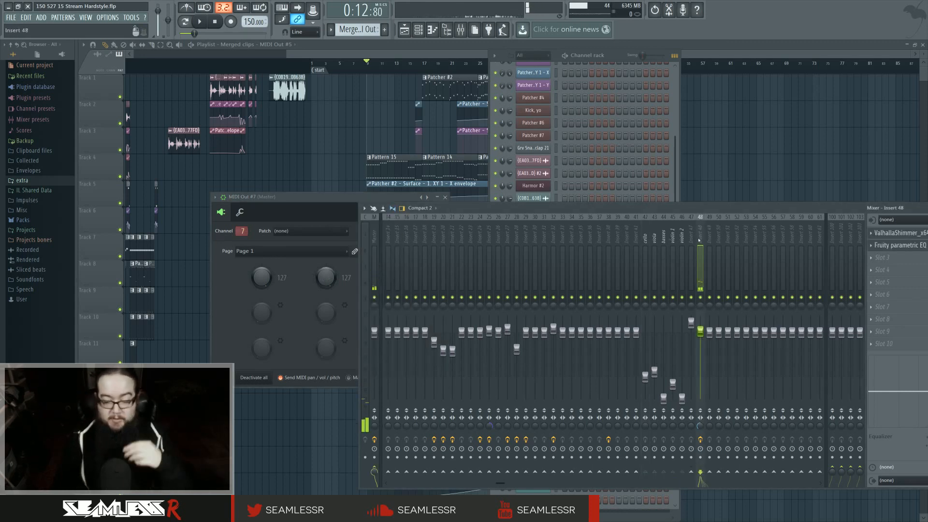
key(Right)
key(Right)
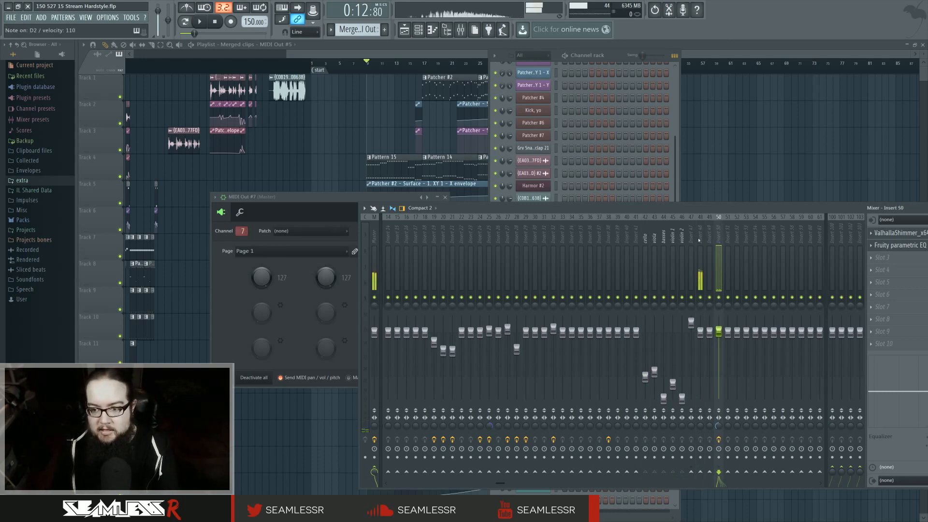
Step: Move the equalized bus track from mixer insert 47 to insert 52
click(689, 242)
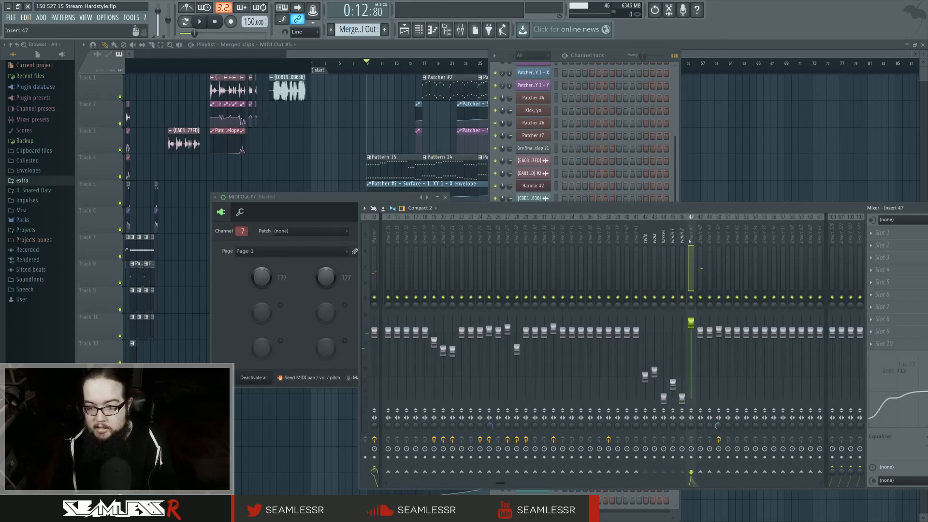
key(alt+Right)
key(alt+Right)
key(alt+Right)
key(alt+Right)
key(alt+Right)
Step: Move the ValhallaShimmer reverb track from insert 49 to insert 52, past the bus track
click(707, 241)
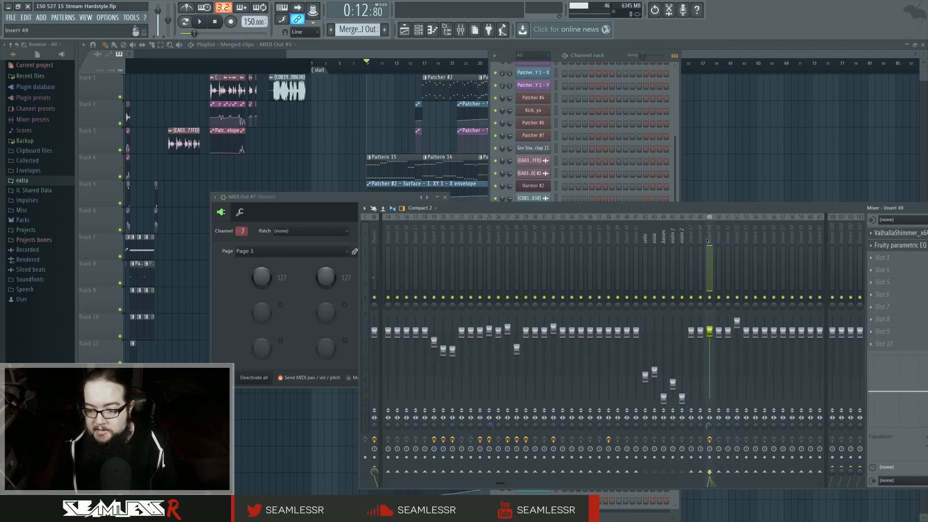
key(alt+Right)
key(alt+Right)
key(alt+Right)
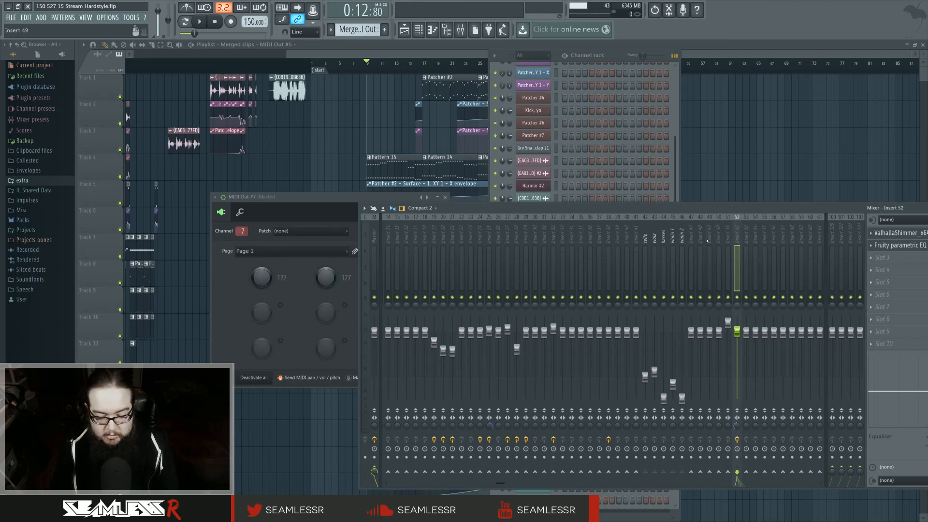
Step: Name mixer insert 48 "trombone"
click(700, 237)
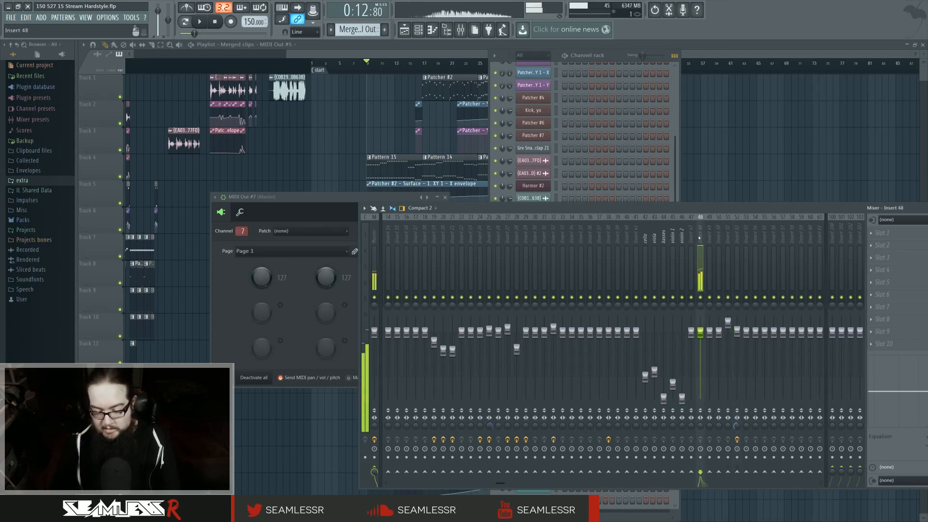
key(F2)
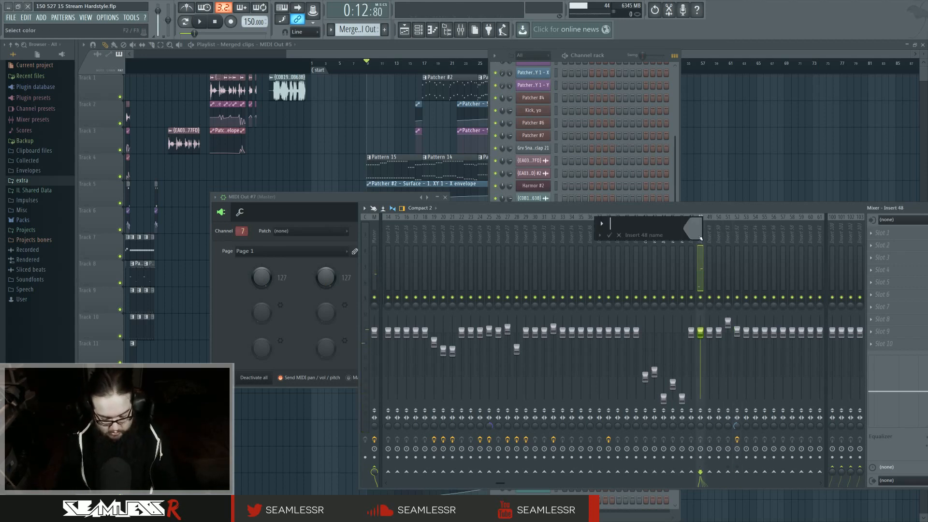
text(trombone)
key(Return)
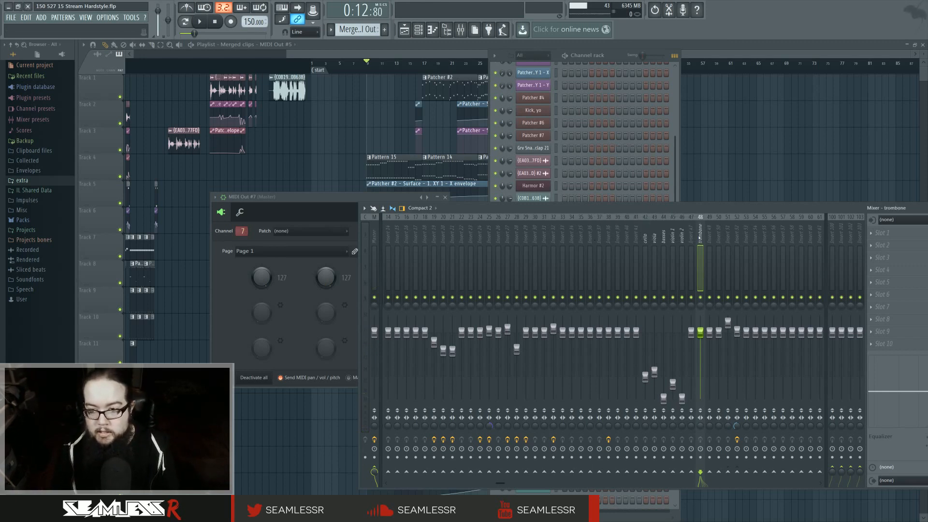
Step: Audition the trombone while varying CC #1 and CC #11 of MIDI Out #7, returning both to 127
drag(326, 278, 326, 315)
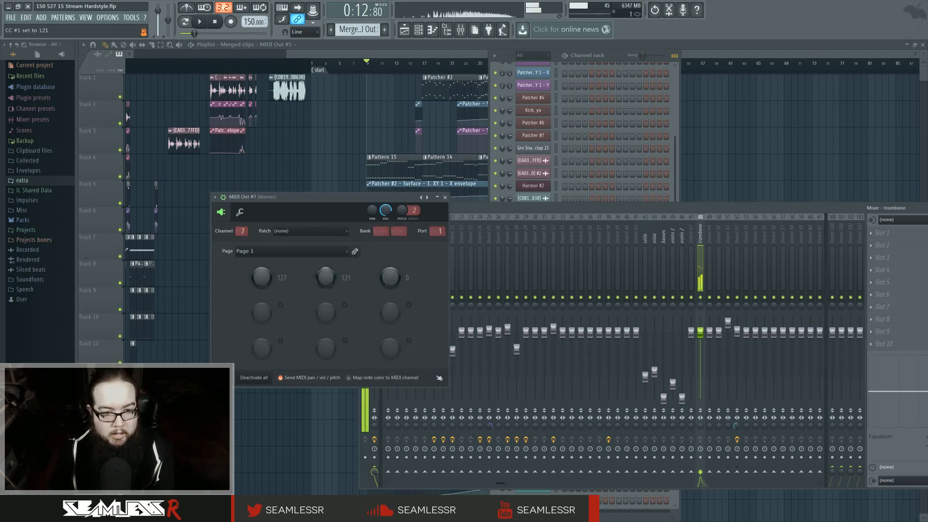
drag(326, 278, 326, 255)
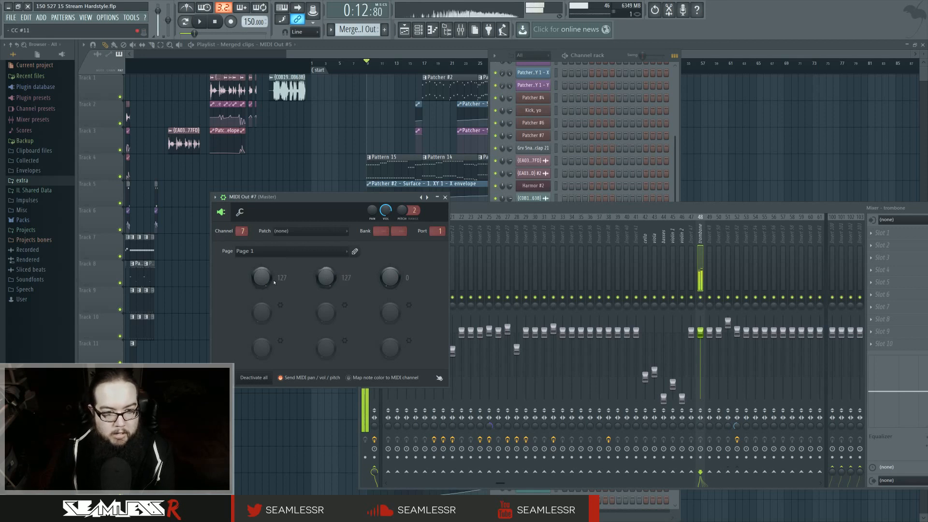
drag(262, 278, 262, 234)
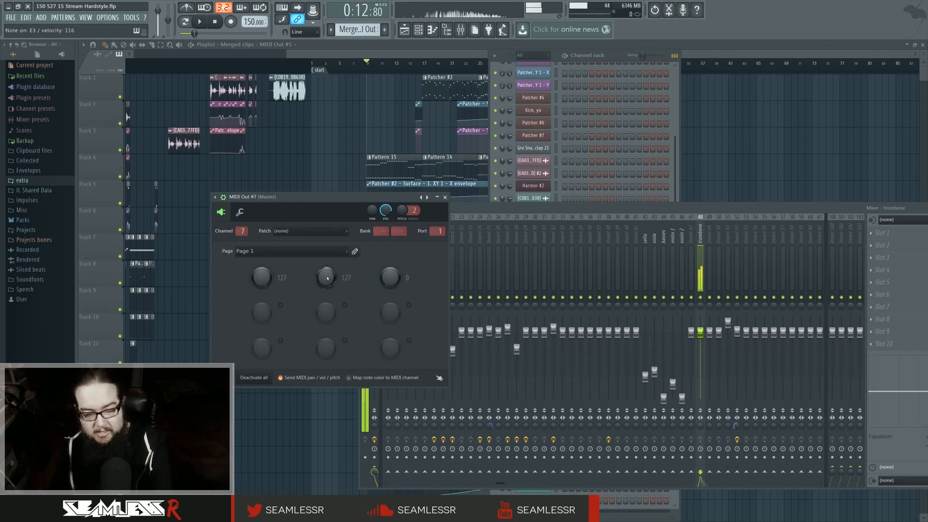
drag(327, 282, 326, 237)
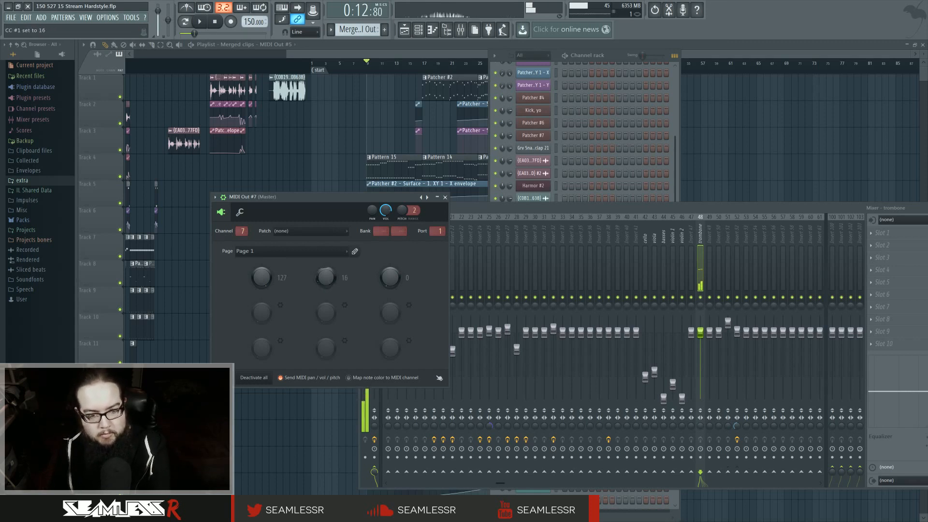
mouse_move(326, 277)
mouse_down()
mouse_move(326, 297)
mouse_move(329, 260)
mouse_up()
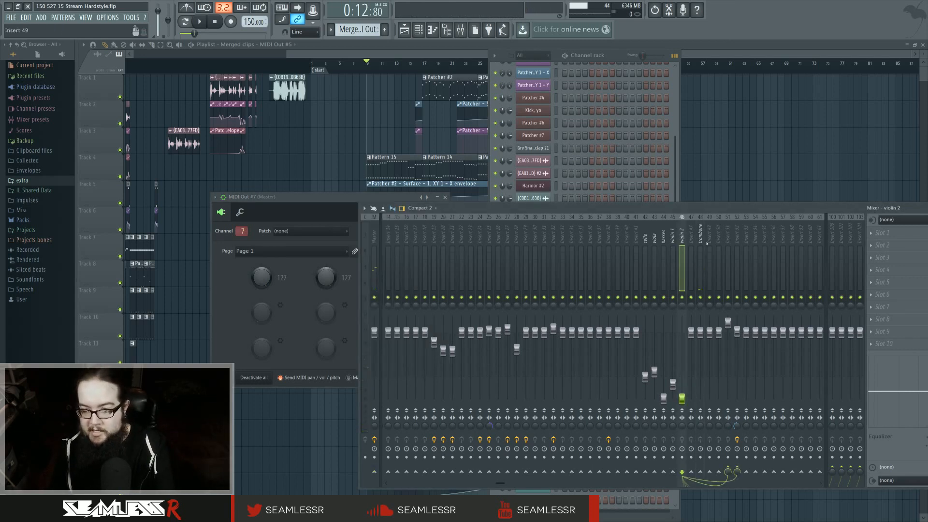
Step: Name the bus track at mixer insert 51 "orch"
click(726, 237)
double_click(725, 236)
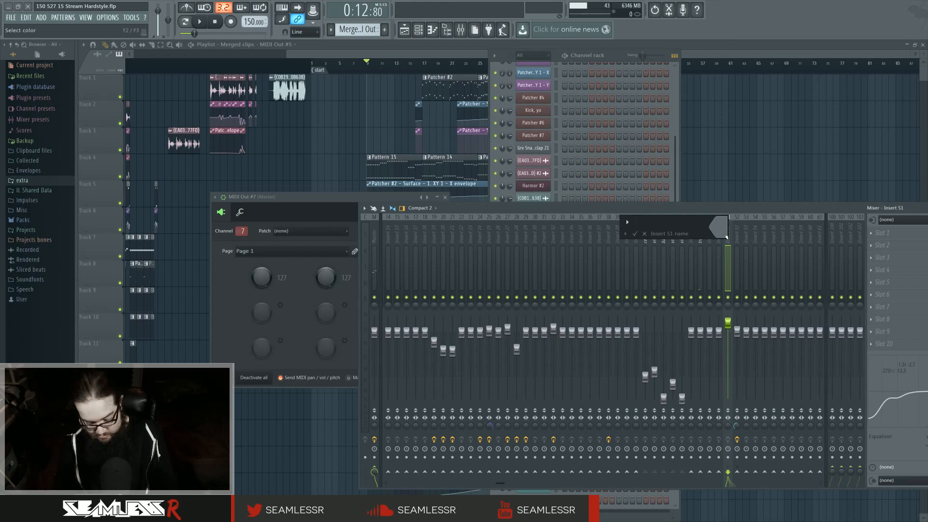
text(orch)
key(Return)
Step: Select the ValhallaShimmer reverb track at insert 52 and open the Mixer Functions help page
key(Right)
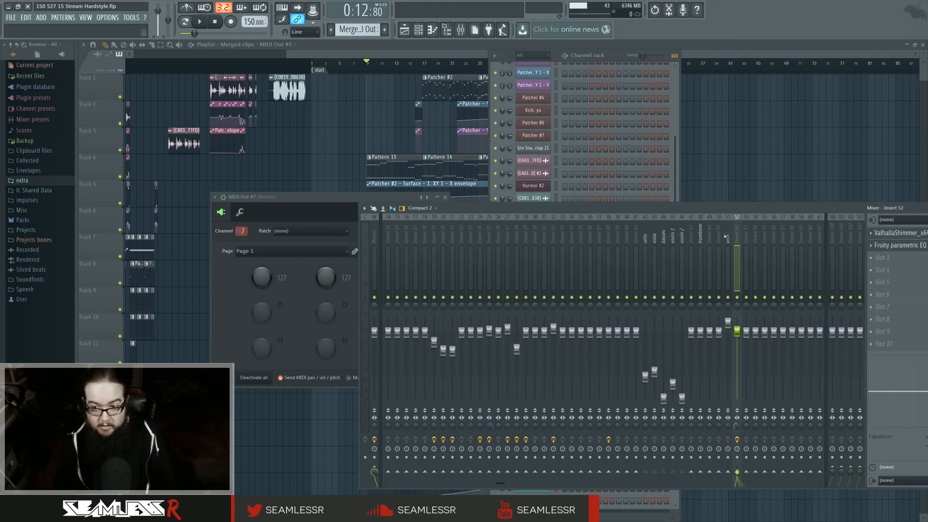
key(F1)
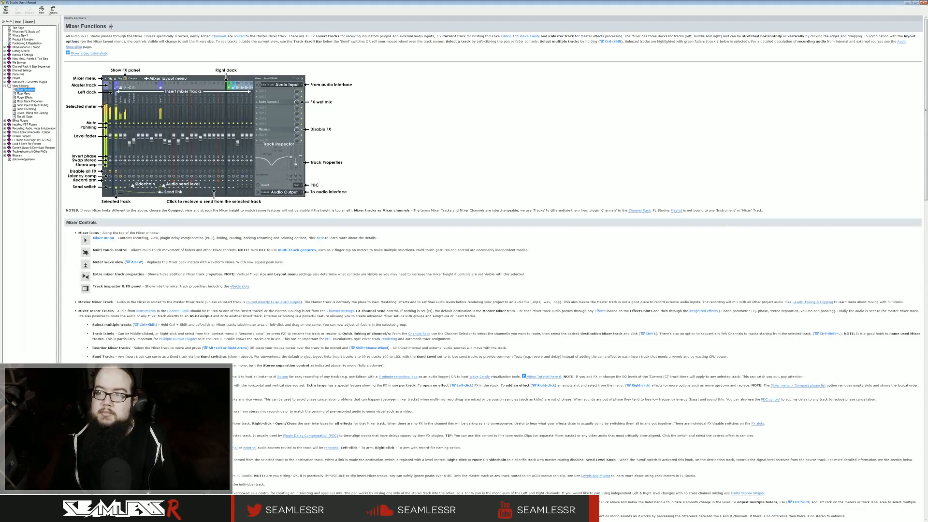
Step: Close the help page and name mixer insert 52 "orch verb"
click(923, 3)
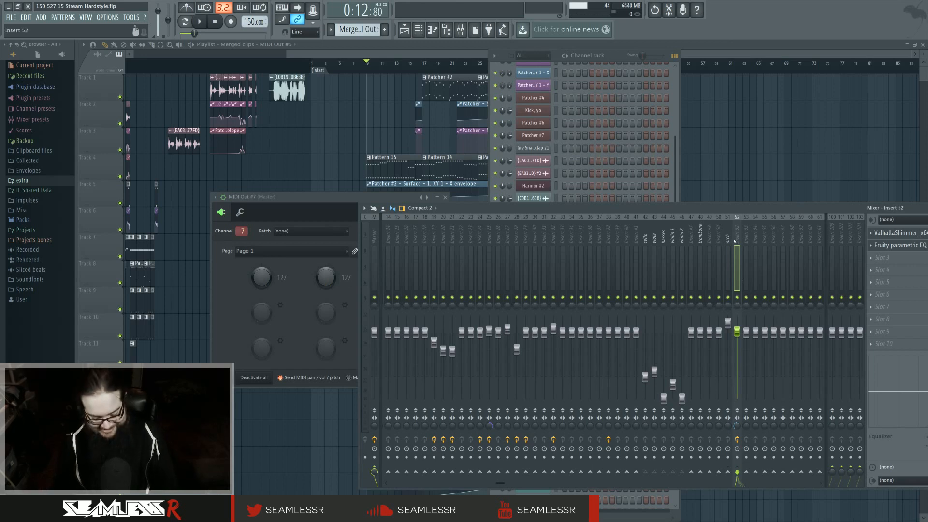
key(F2)
text(orch verb)
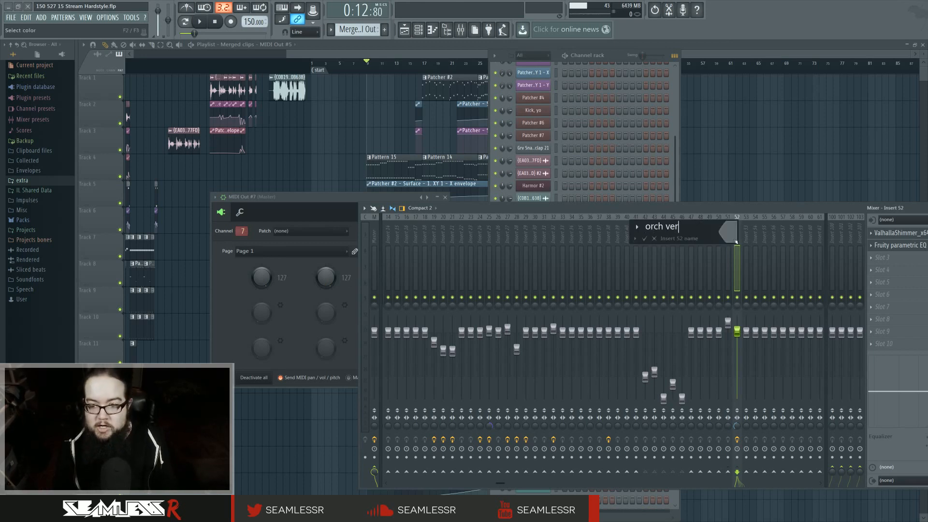
key(Return)
Step: Route the trombone mixer track only to the orch bus and also send it to the orch verb track
click(731, 240)
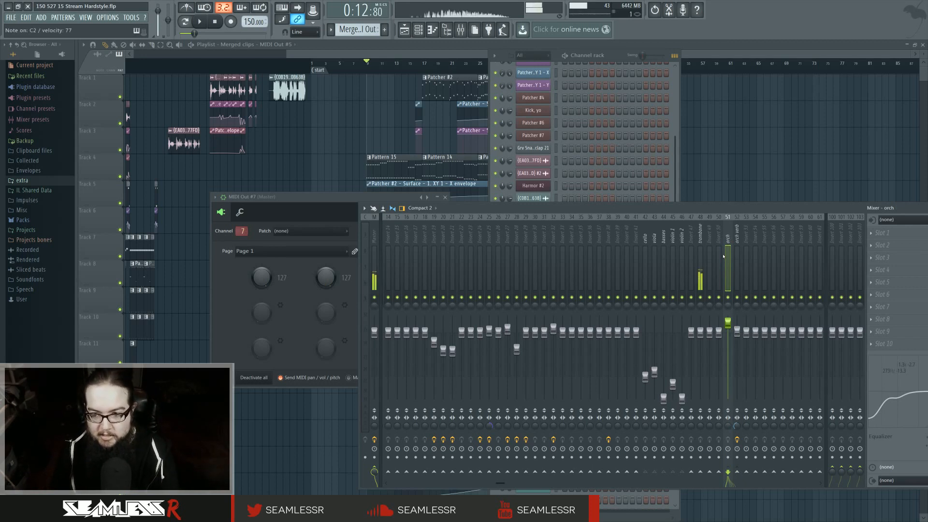
click(701, 271)
right_click(730, 217)
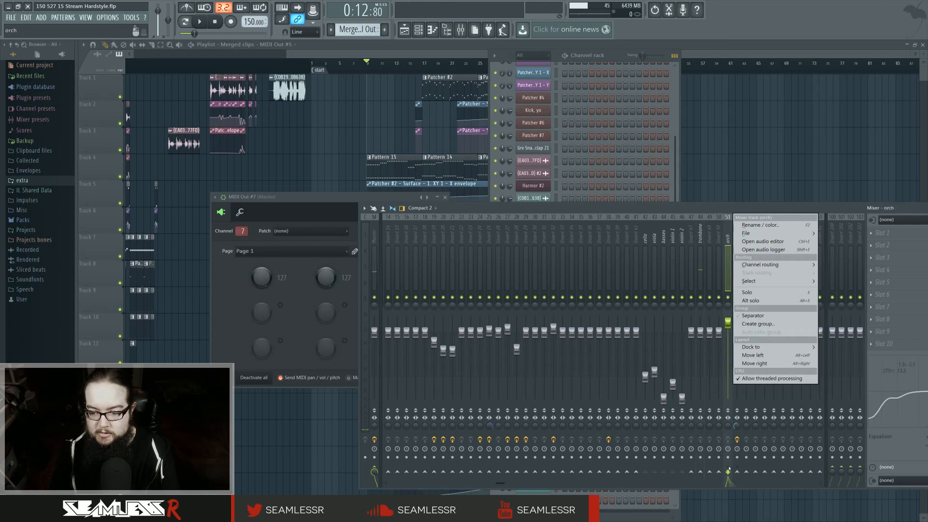
click(701, 257)
right_click(729, 471)
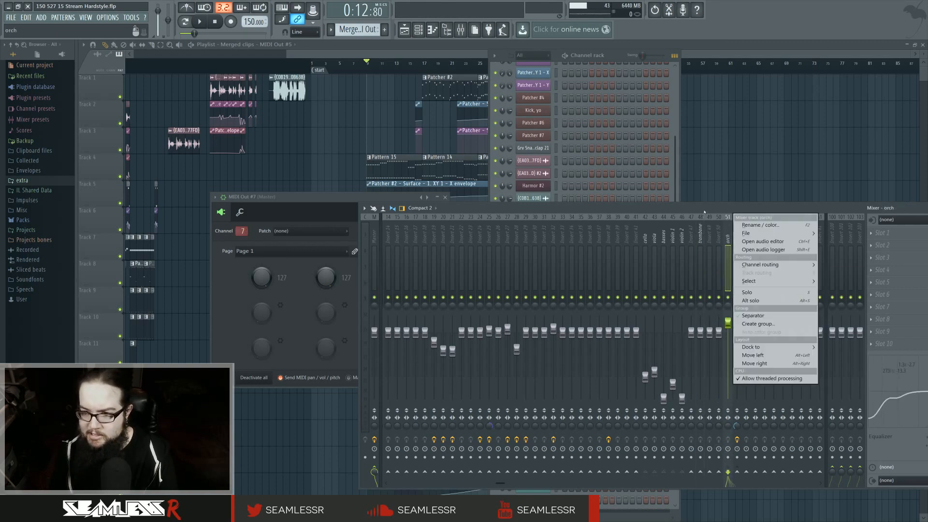
click(709, 271)
click(701, 271)
right_click(728, 471)
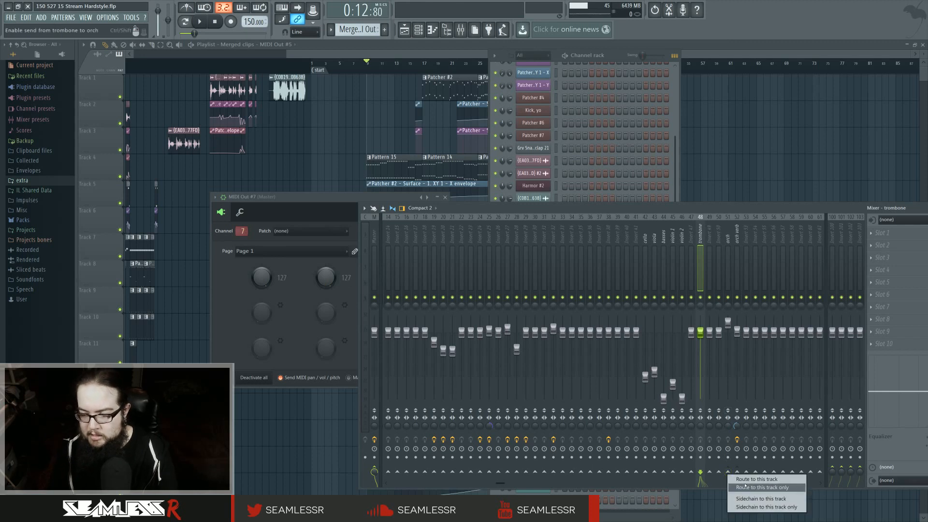
click(745, 488)
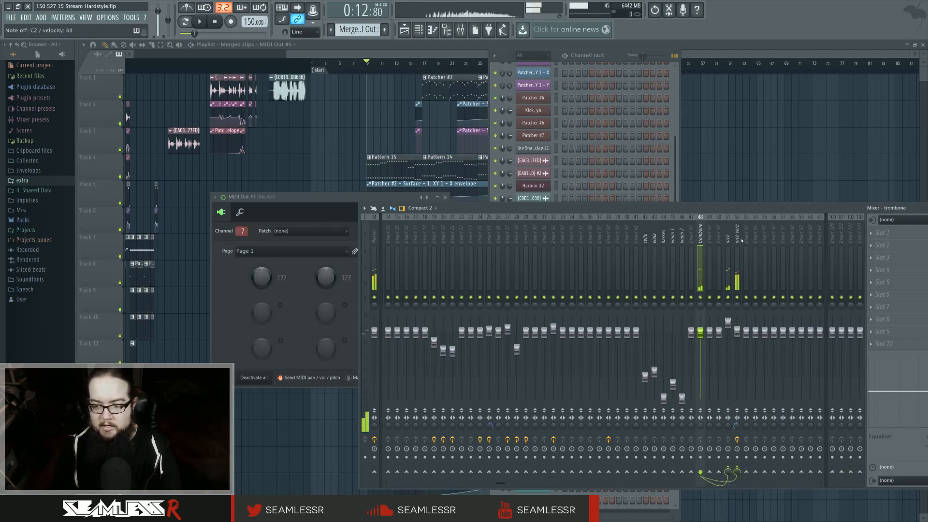
Step: Place a copy of the MIDI Out #3 merged clip at bar 9 below the violin 2 envelope and make it unique
click(618, 58)
click(688, 175)
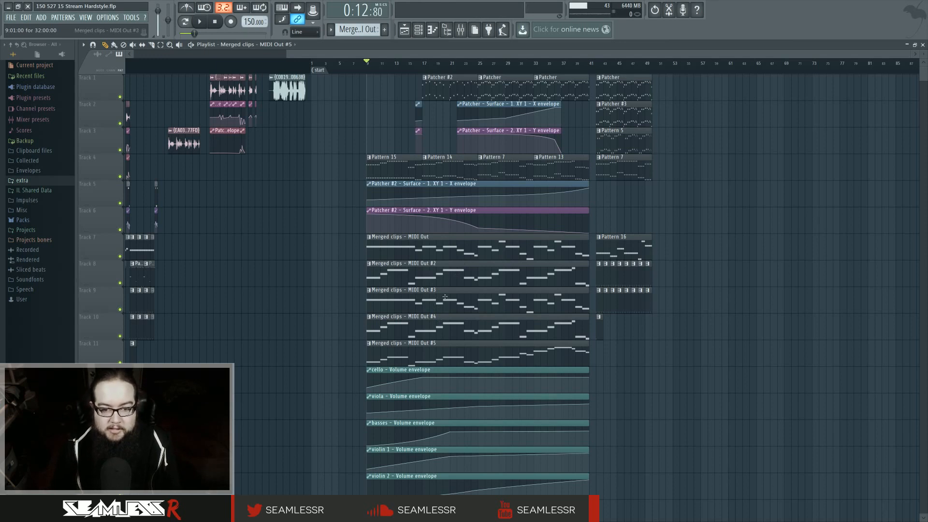
scroll(445, 297, down, 2)
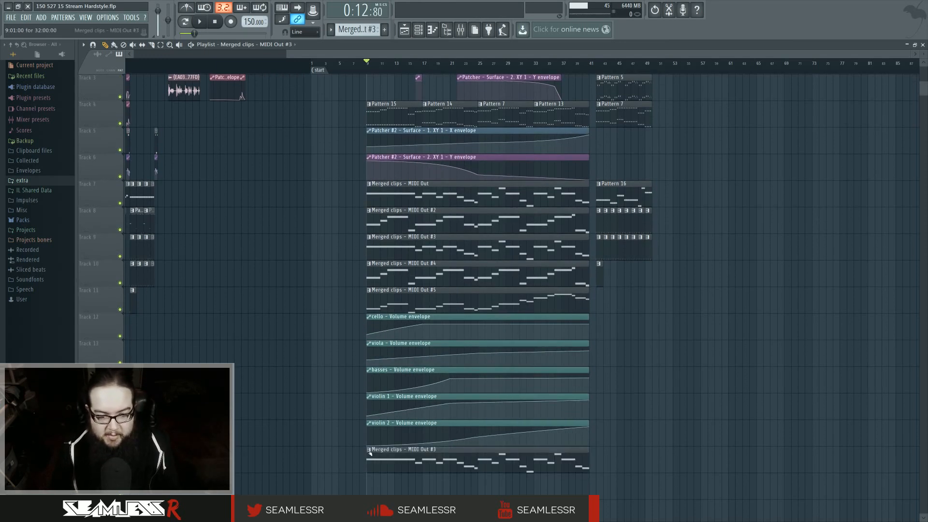
right_click(369, 452)
click(389, 463)
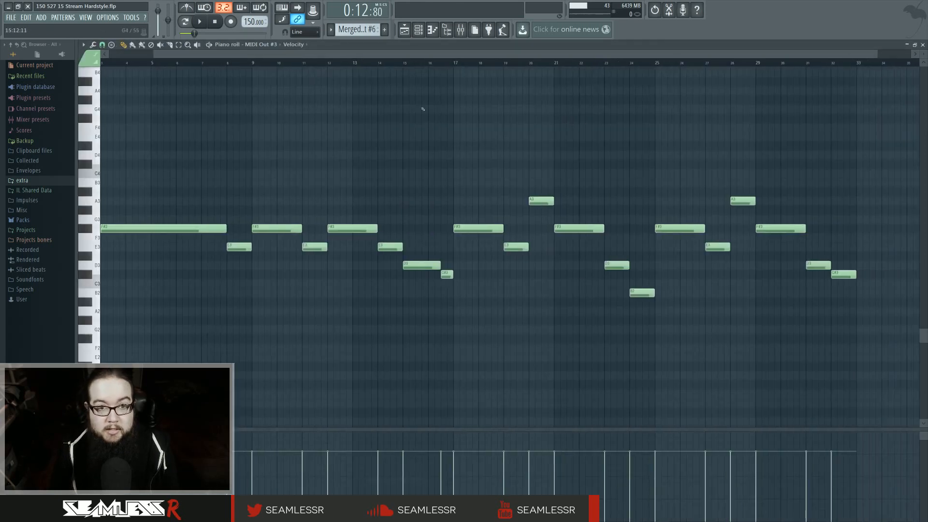
Step: Move the new pattern's notes from the MIDI Out #3 channel to the MIDI Out #7 channel
click(419, 30)
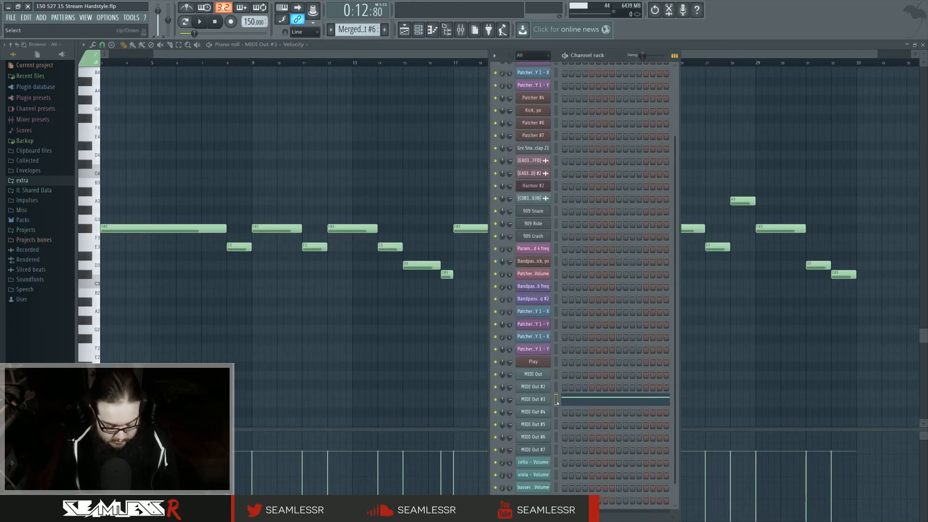
click(556, 449)
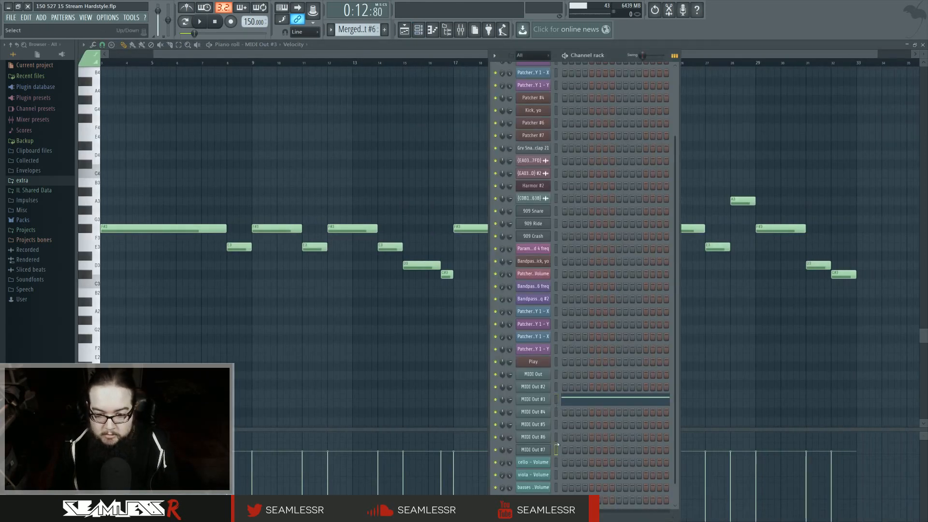
key(ctrl+v)
click(556, 401)
key(ctrl+x)
Step: Play the new pattern in pattern mode and transpose all MIDI Out #7 notes down one octave
click(187, 22)
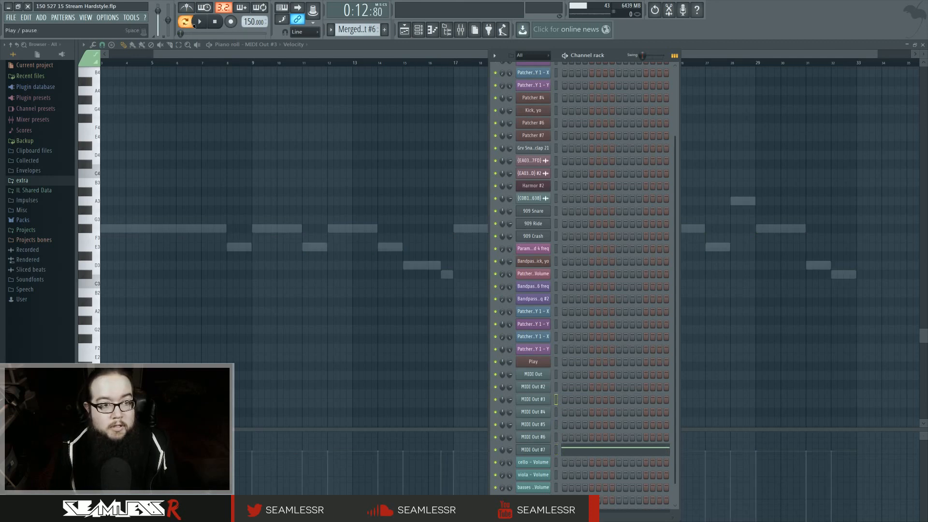
key(space)
click(589, 449)
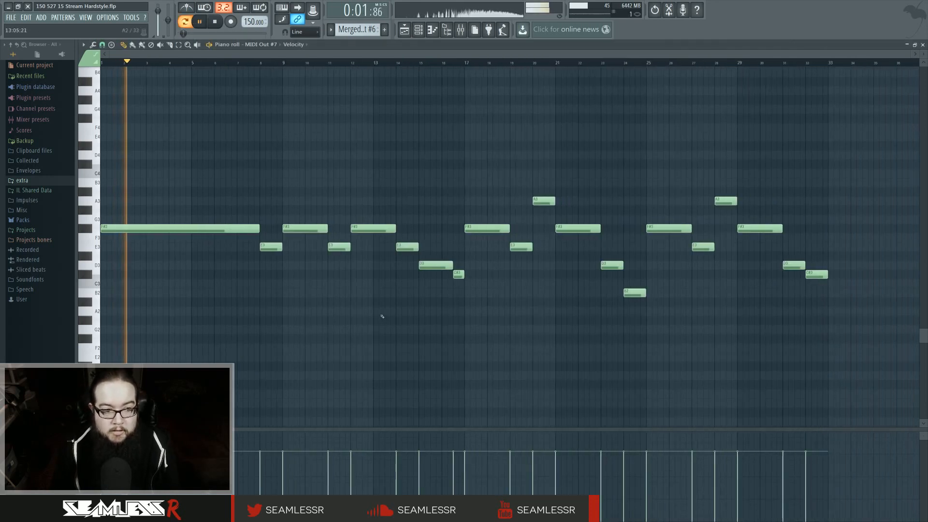
key(ctrl+a)
key(space)
key(Down)
key(Down)
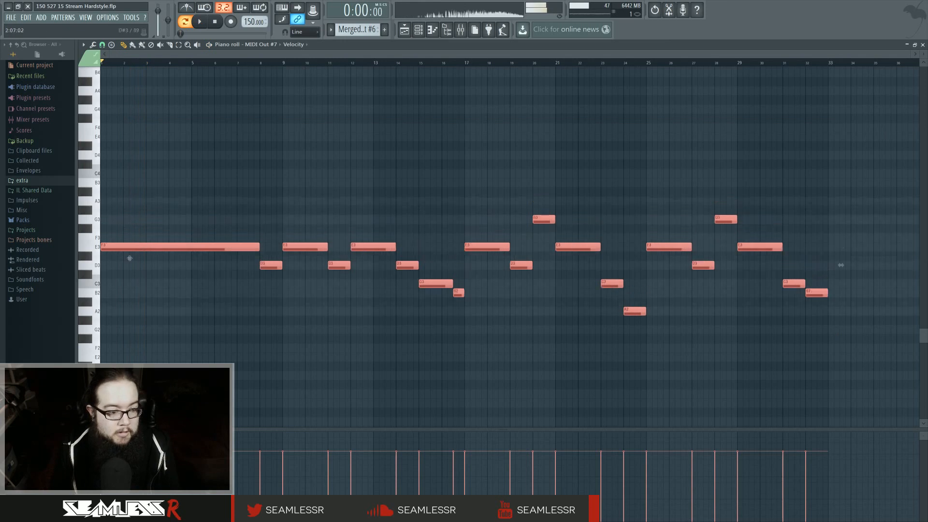
key(Down)
key(Down)
key(Down)
key(Down)
key(Down)
key(Down)
key(Down)
key(Down)
key(Down)
key(Down)
key(space)
scroll(105, 317, down, 4)
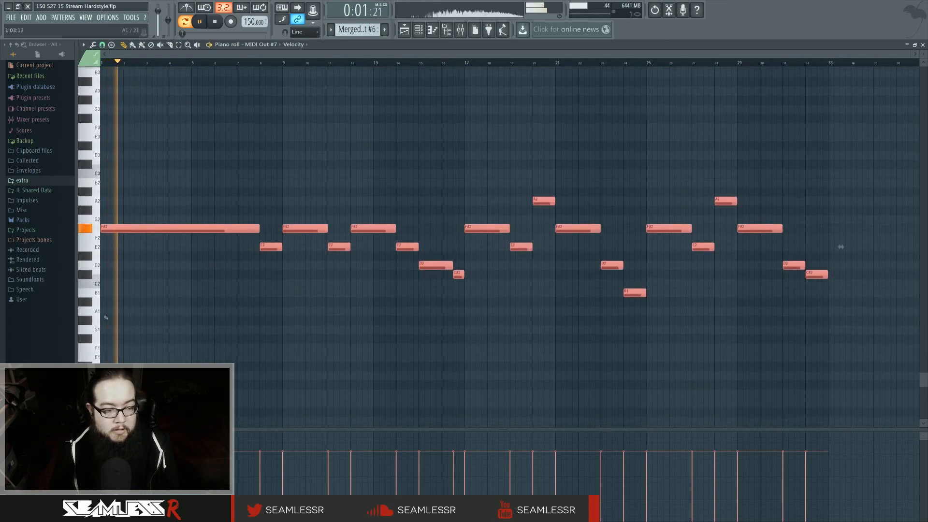
Step: Audition the transposed trombone line and the individual low keys from E2 down to B1
key(space)
click(90, 341)
key(space)
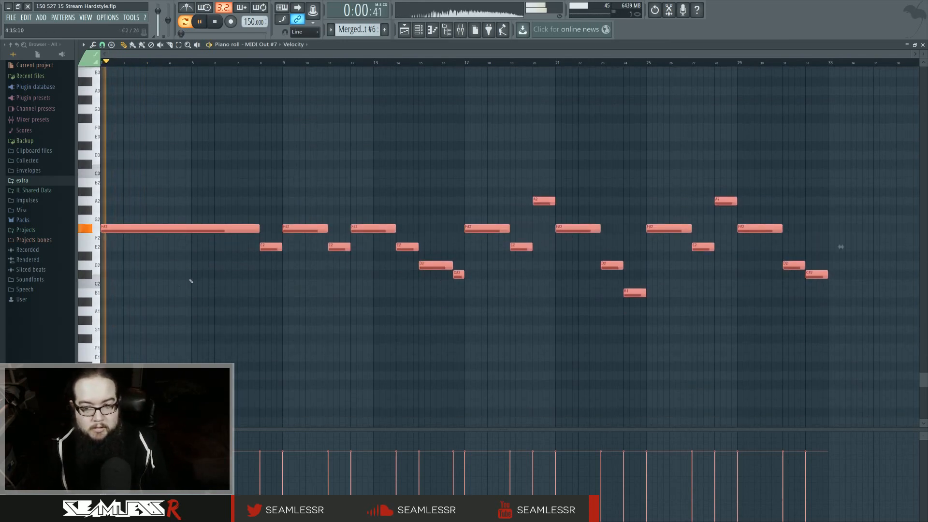
key(space)
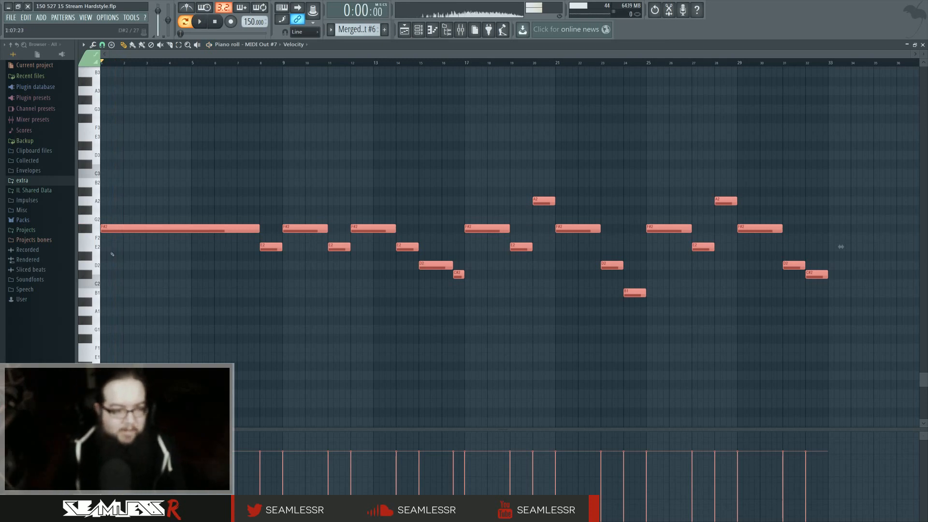
click(98, 249)
click(99, 265)
click(99, 283)
click(98, 294)
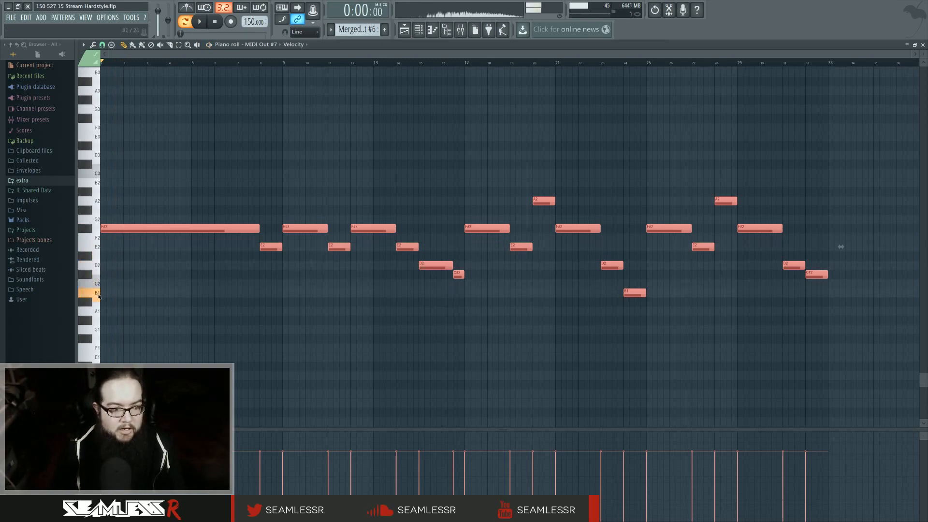
click(98, 284)
Step: Deselect the notes, raise the single B1 note by one octave to B2, and close the piano roll
key(ctrl+d)
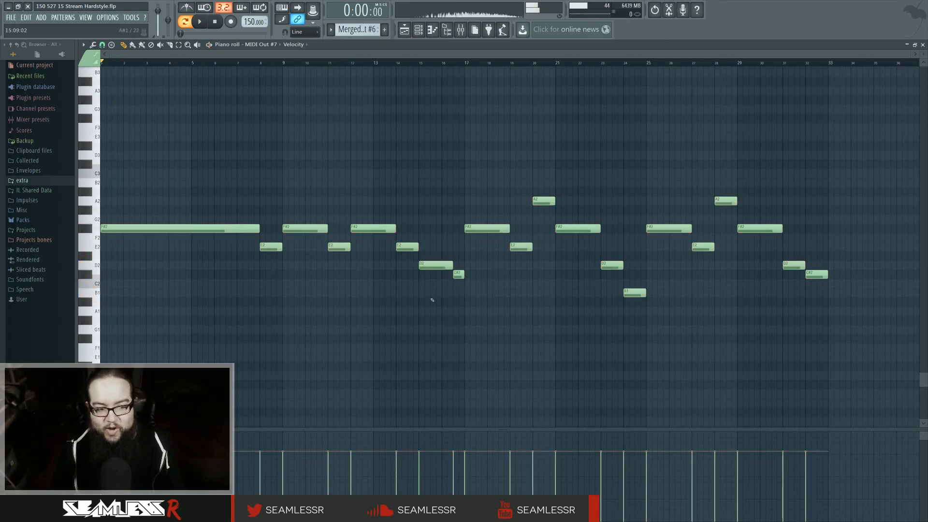
drag(635, 293, 634, 185)
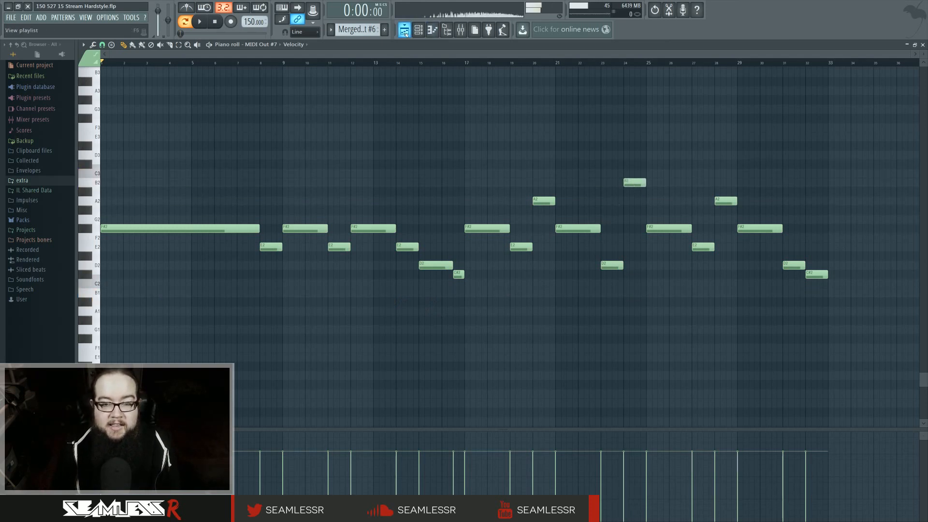
key(Escape)
Step: Play the trombone pattern while checking its track, bus and reverb levels in the mixer
click(466, 32)
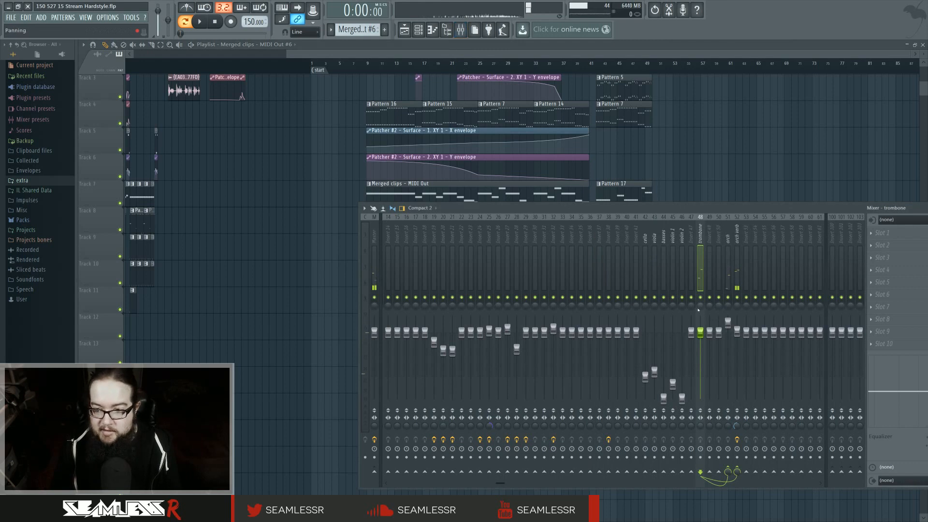
key(space)
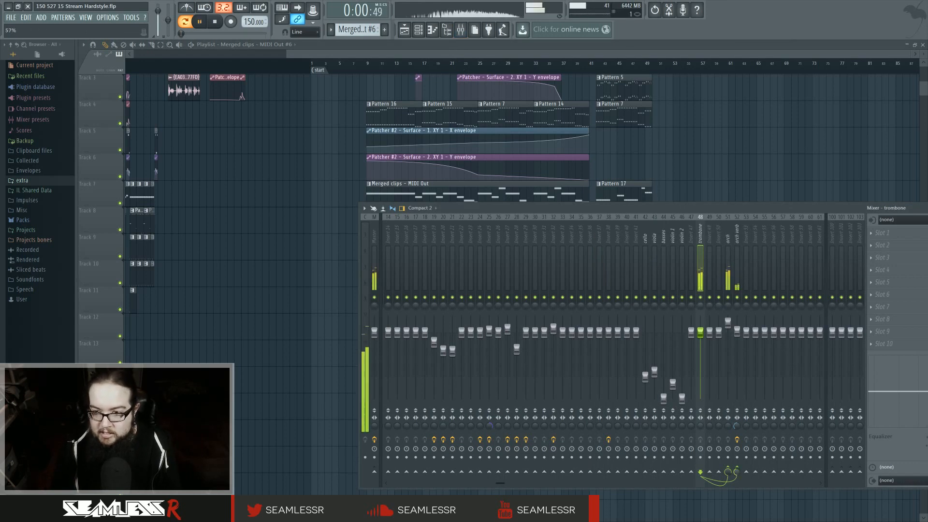
key(space)
right_click(338, 289)
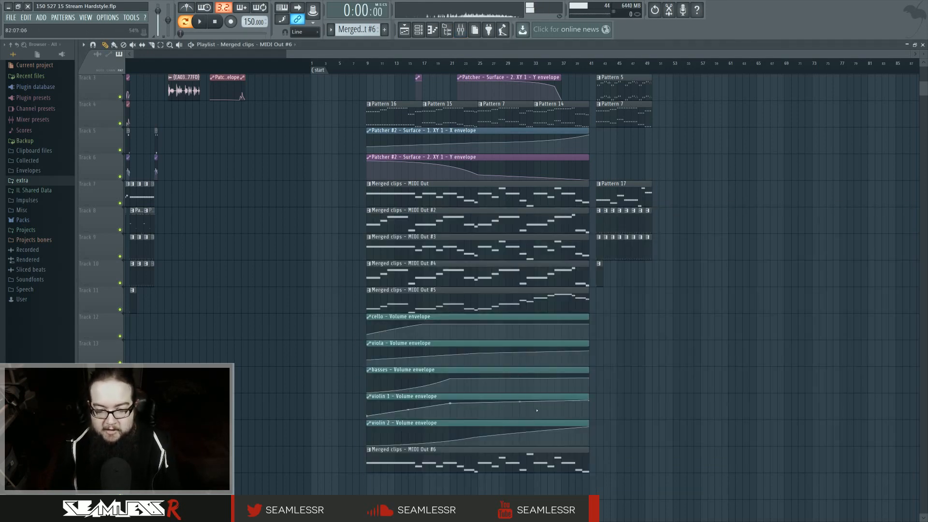
click(460, 30)
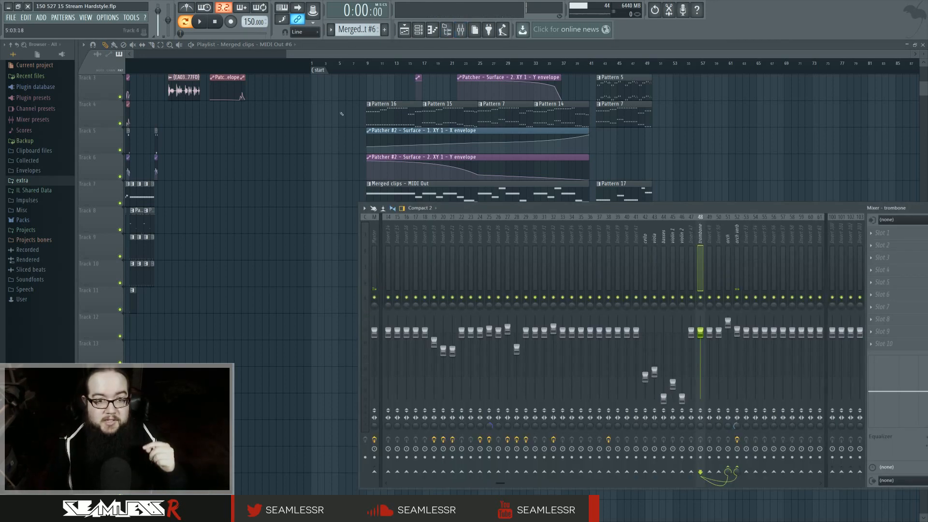
key(F9)
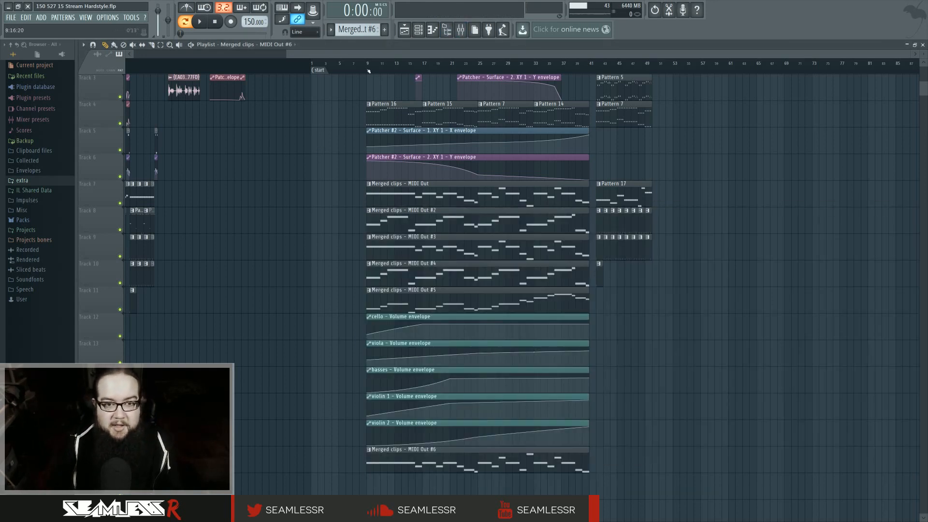
Step: Select bars 9 to 41 of the song and create an automation clip for the second controller knob of MIDI Out #7
key(space)
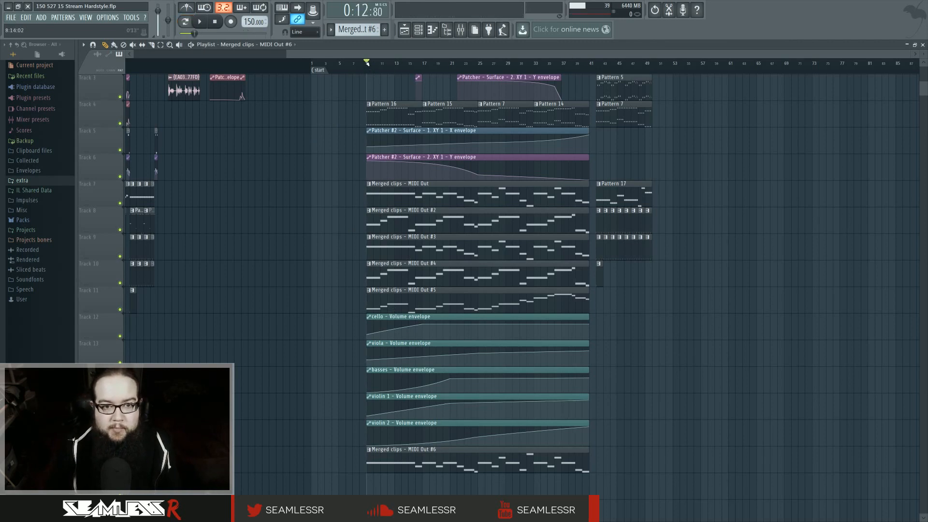
drag(367, 63, 592, 69)
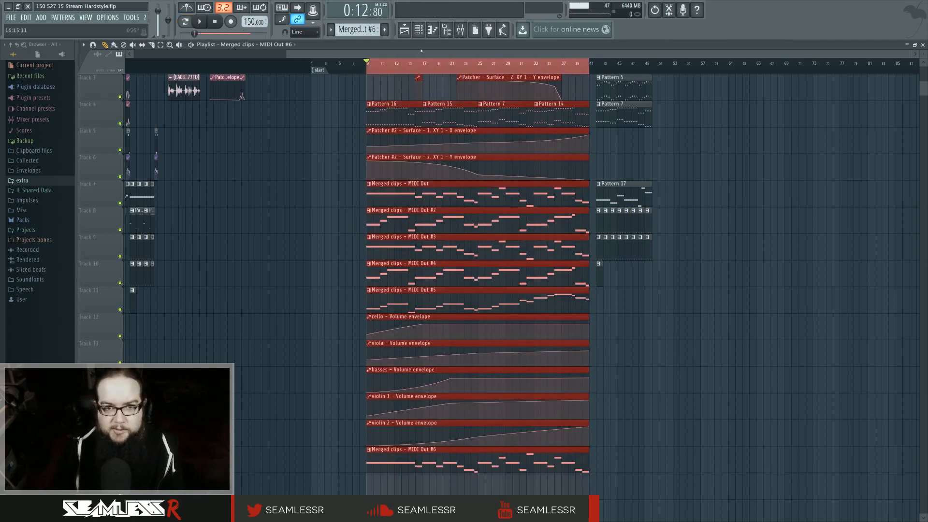
click(418, 30)
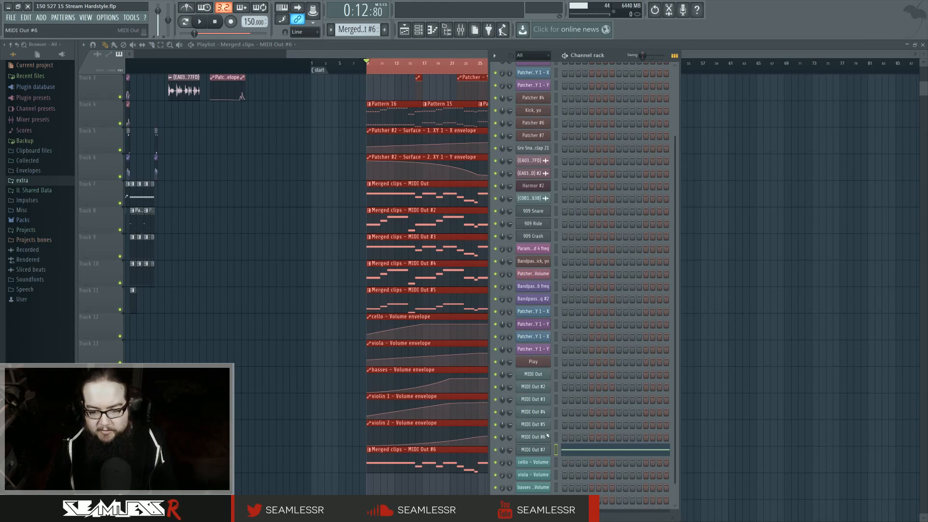
click(541, 449)
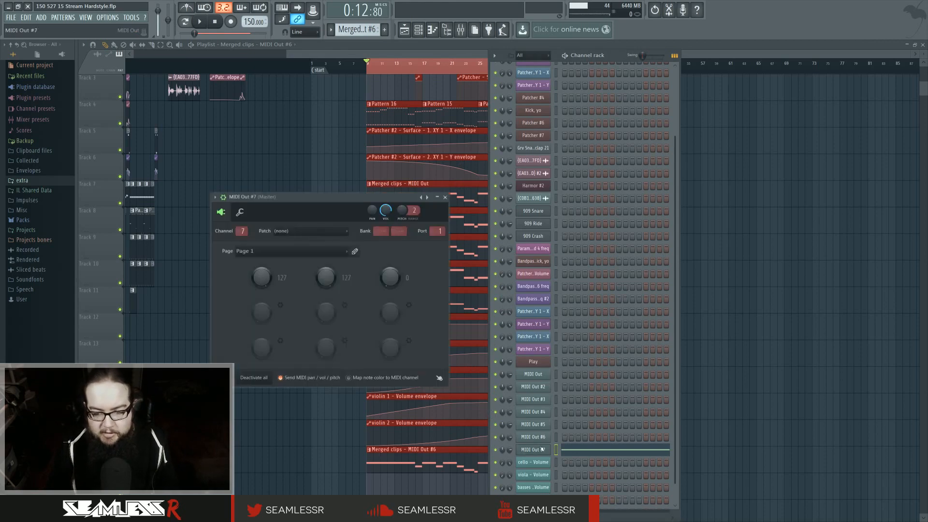
right_click(330, 278)
click(352, 343)
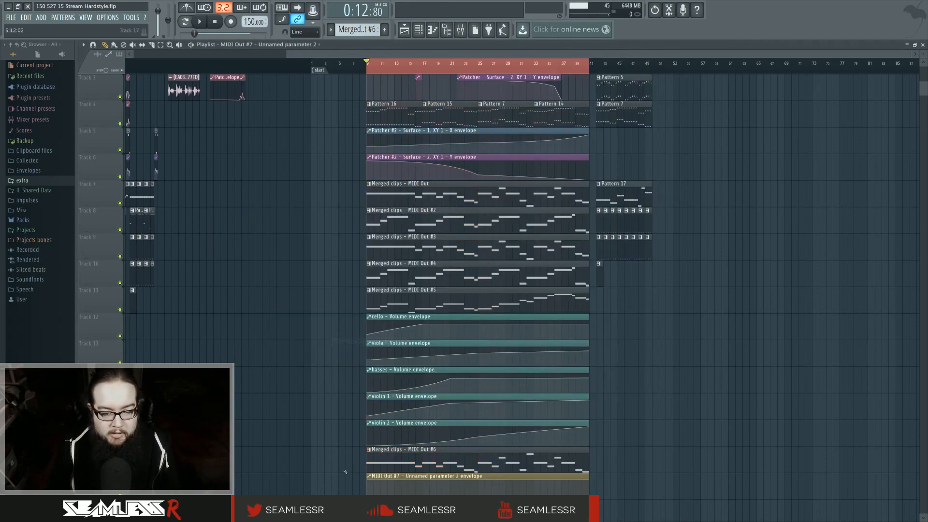
Step: Shape the MIDI Out #7 automation as a curve rising from its minimum at bar 9, with an added point at about bar 32
drag(367, 481, 367, 499)
drag(476, 491, 476, 495)
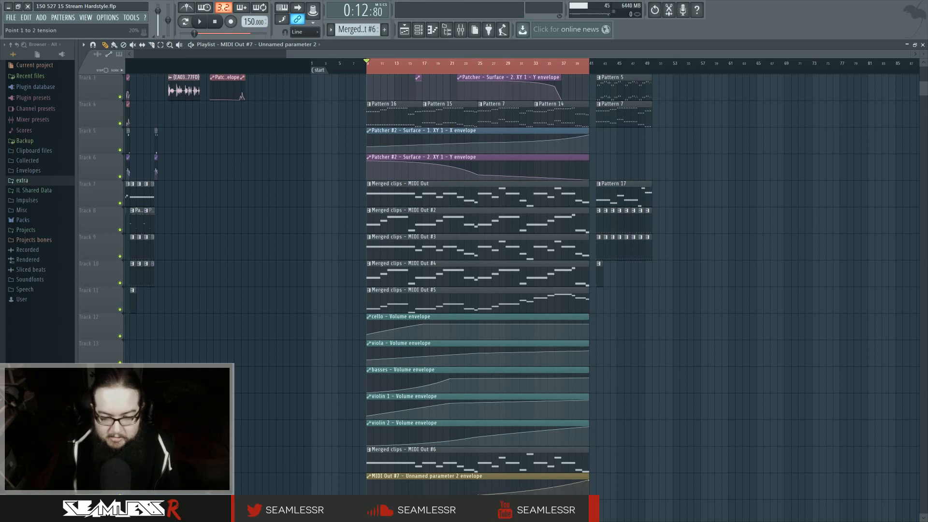
right_click(533, 489)
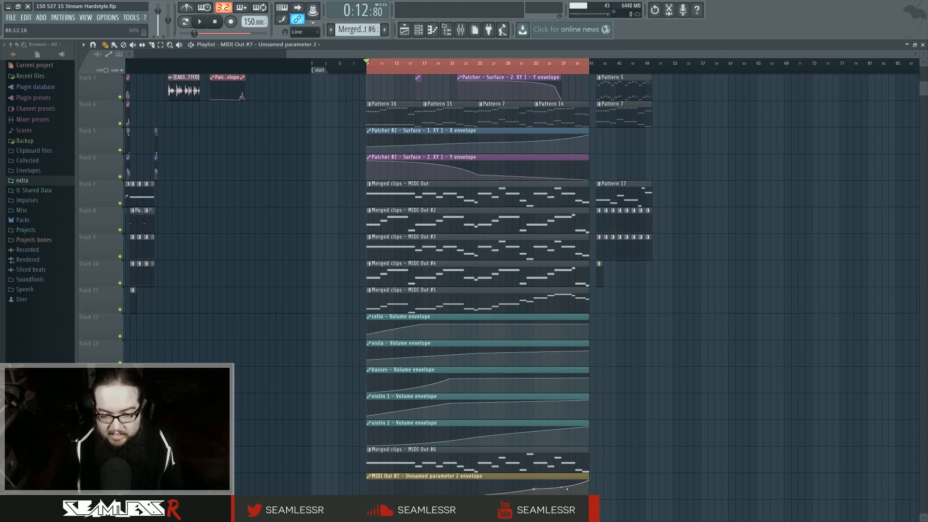
drag(562, 488, 527, 490)
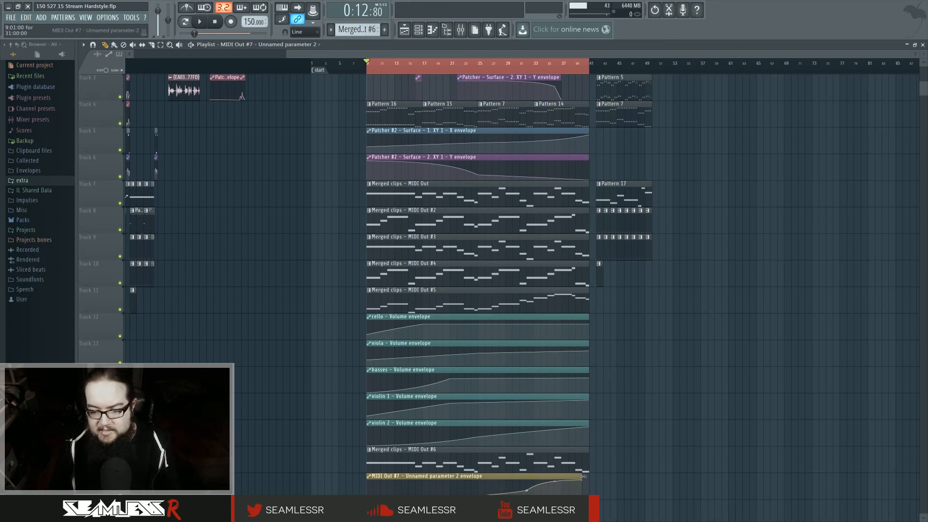
scroll(634, 409, down, 2)
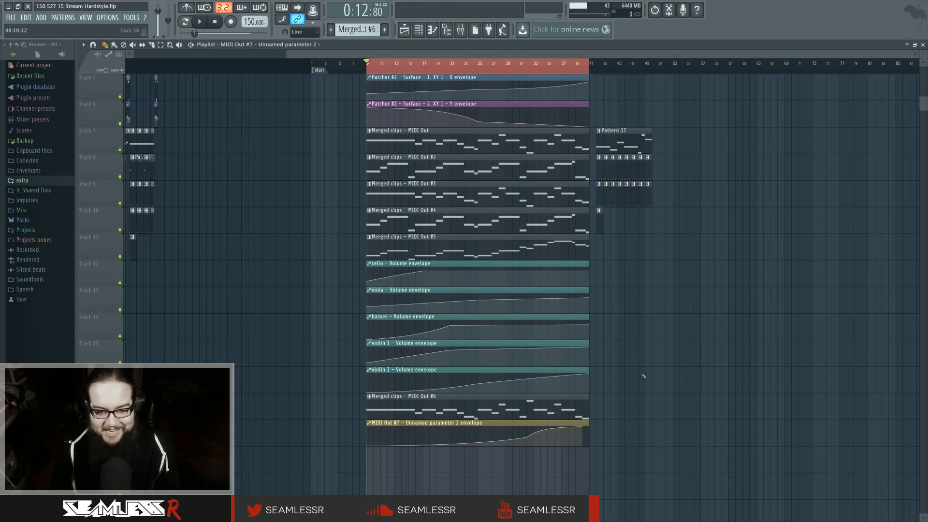
Step: Add the sustained long patch of the French horn section from Hollywood Brass to Play, keeping the instruments already loaded
click(418, 30)
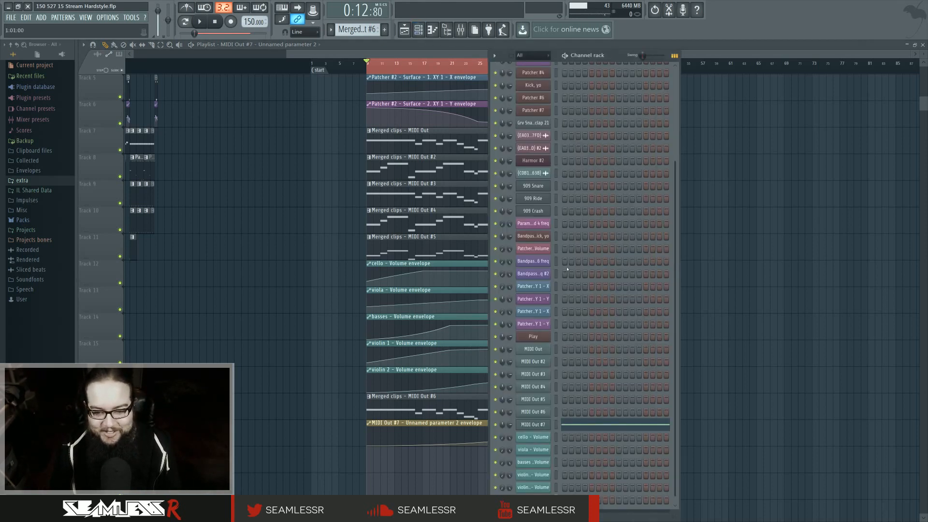
click(529, 339)
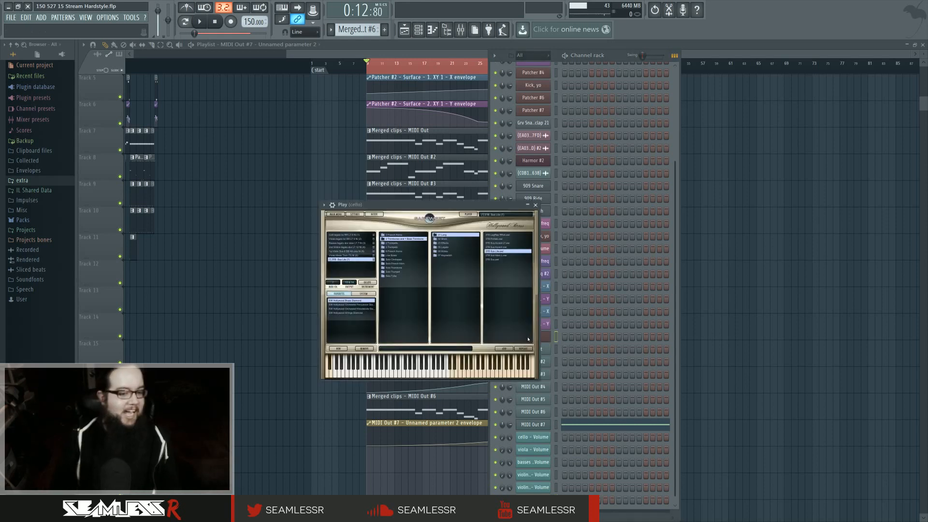
click(402, 253)
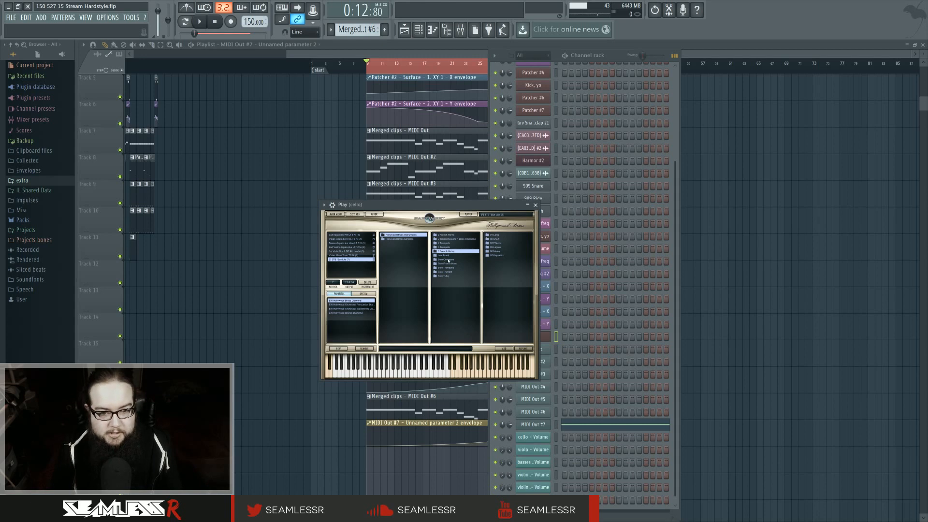
click(498, 235)
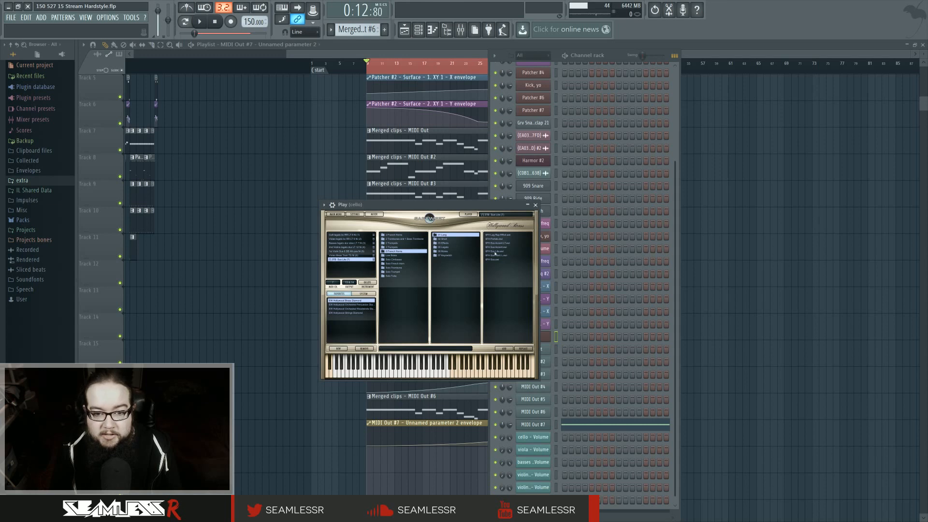
double_click(495, 252)
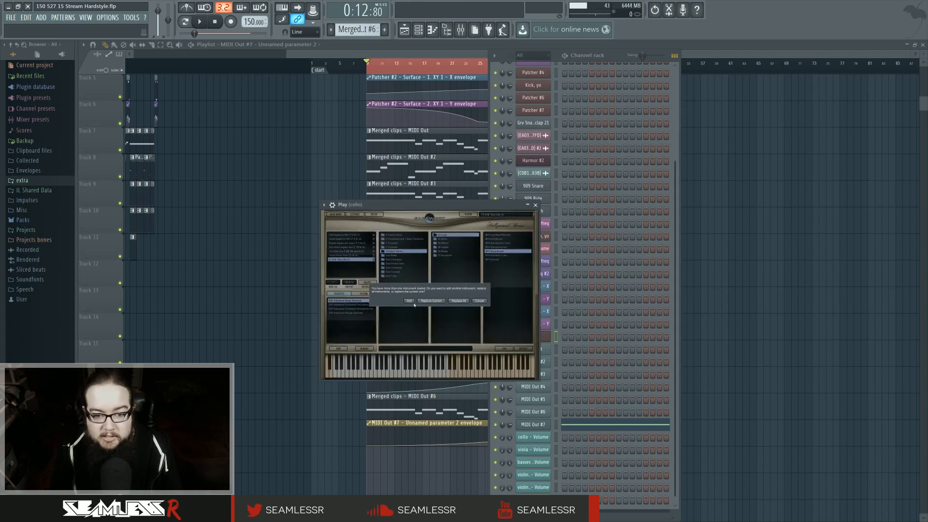
click(412, 301)
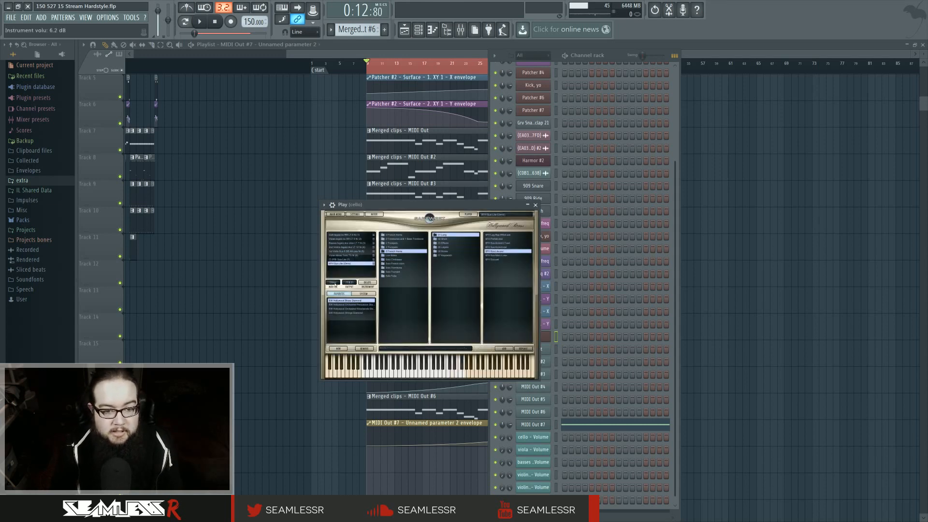
Step: Assign the new French horn instrument its own MIDI channel and separate audio output pair in Play
click(334, 283)
click(334, 320)
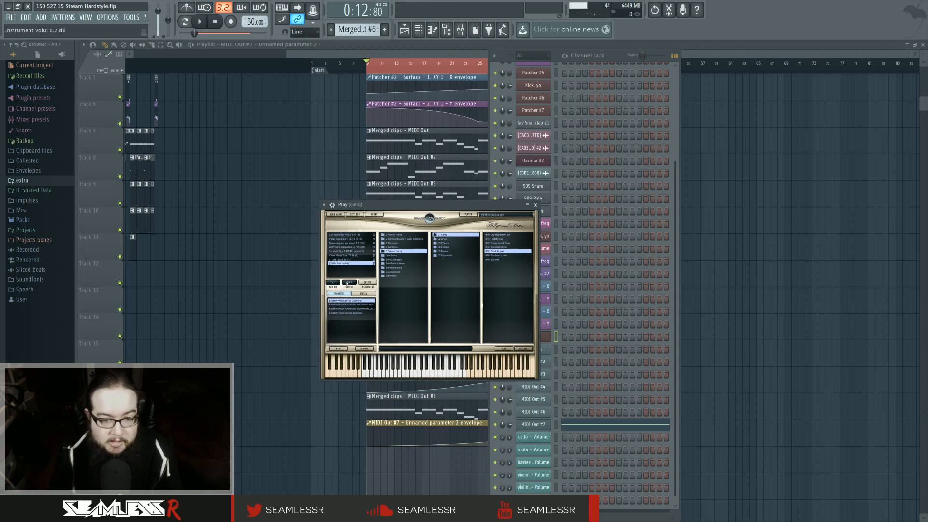
click(352, 283)
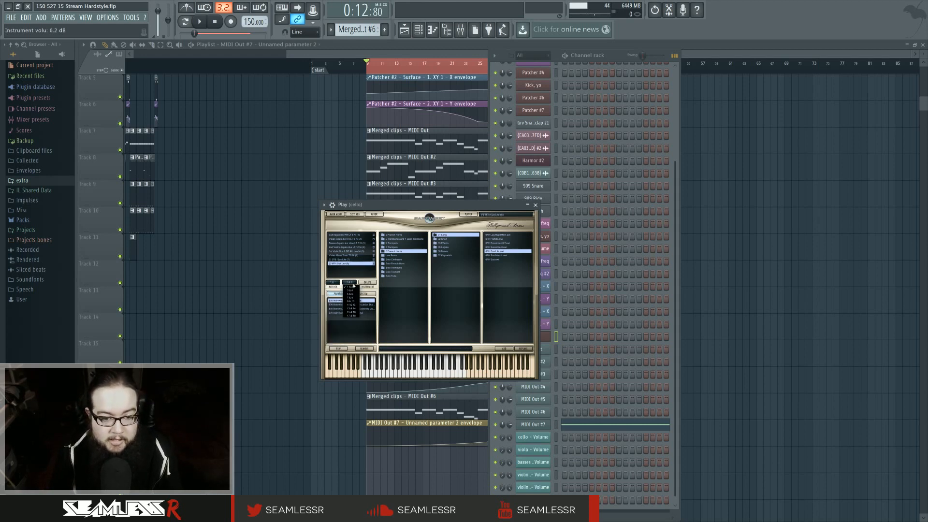
click(355, 313)
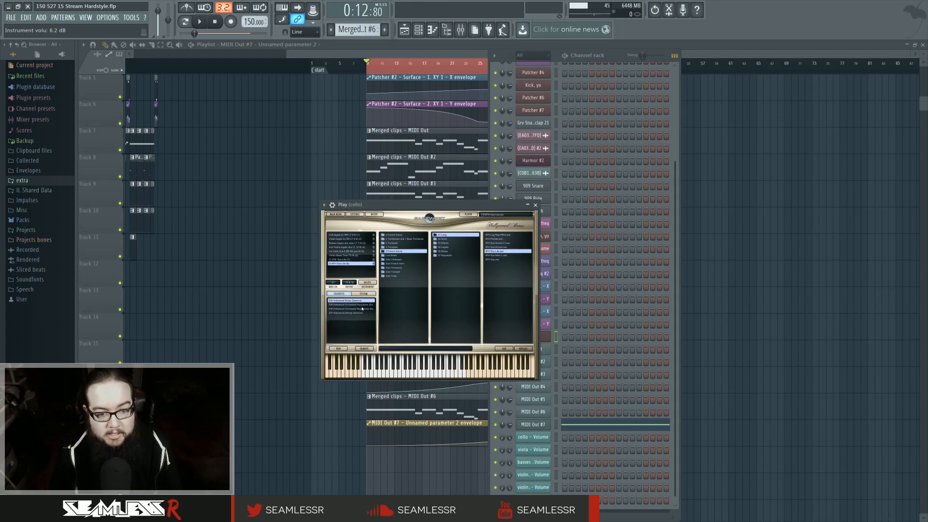
Step: Clone MIDI Out #7, set the clone to MIDI channel 8, and audition the horns while varying its second controller, leaving it at 127
right_click(554, 421)
click(568, 476)
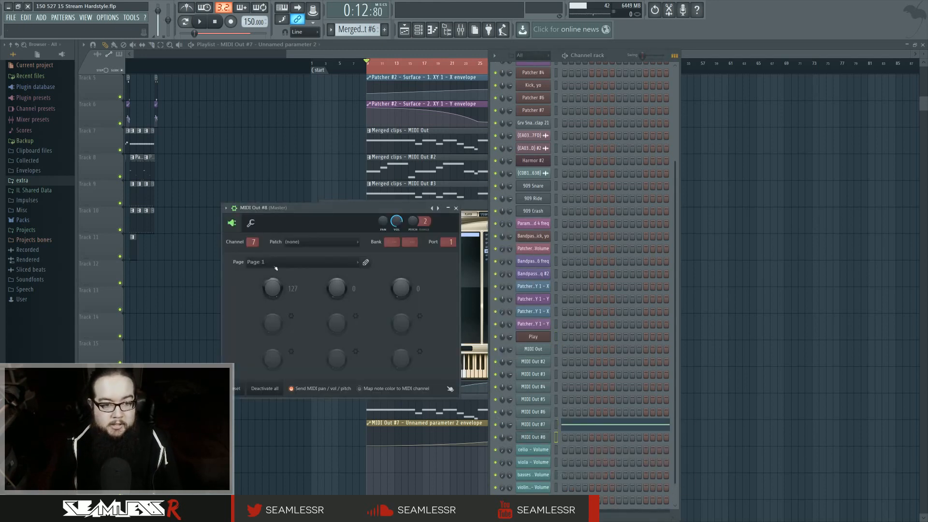
drag(252, 243, 253, 238)
drag(339, 292, 339, 237)
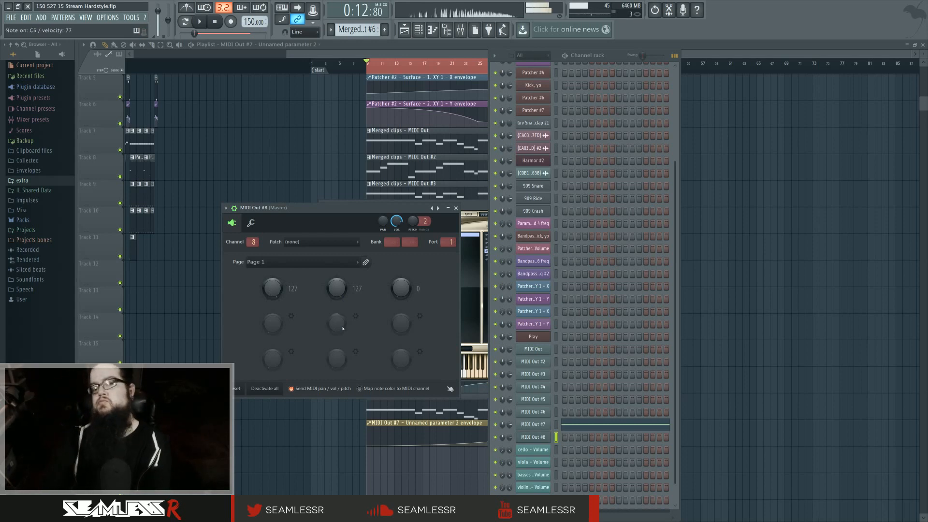
drag(341, 290, 341, 331)
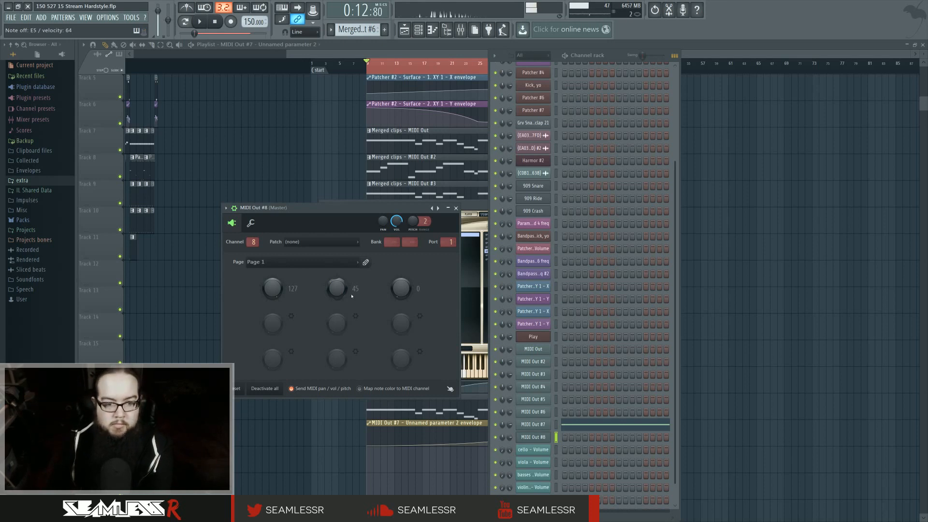
drag(340, 291, 339, 229)
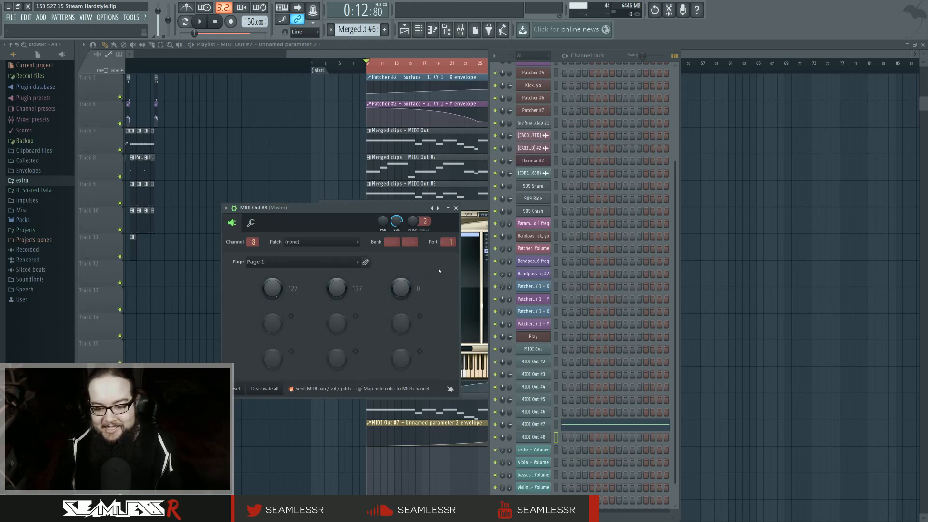
Step: Create a new empty pattern without naming it and open the piano roll of MIDI Out #8
click(556, 424)
scroll(358, 30, up, 2)
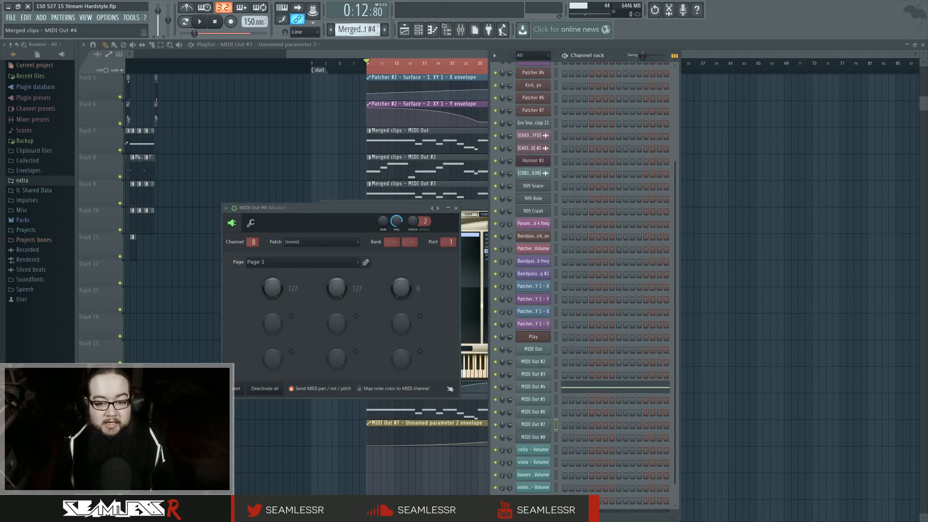
click(358, 30)
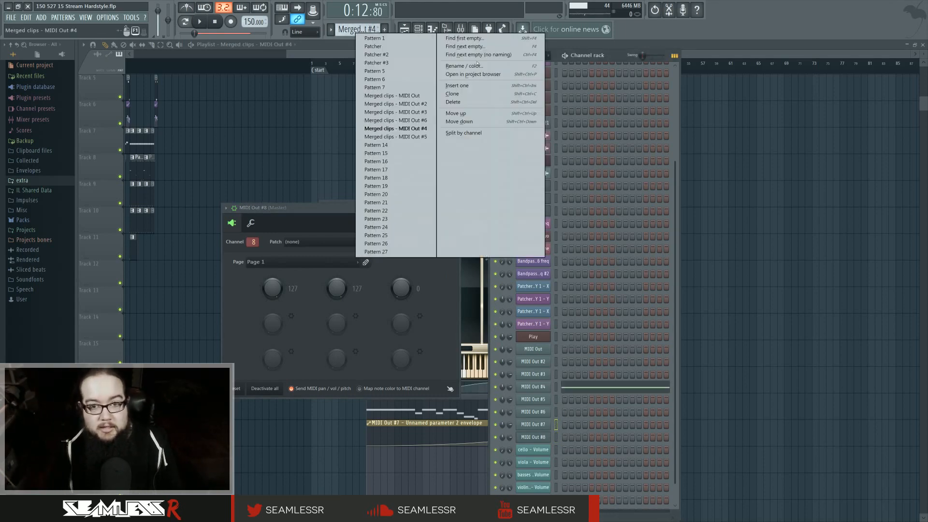
click(477, 55)
right_click(537, 436)
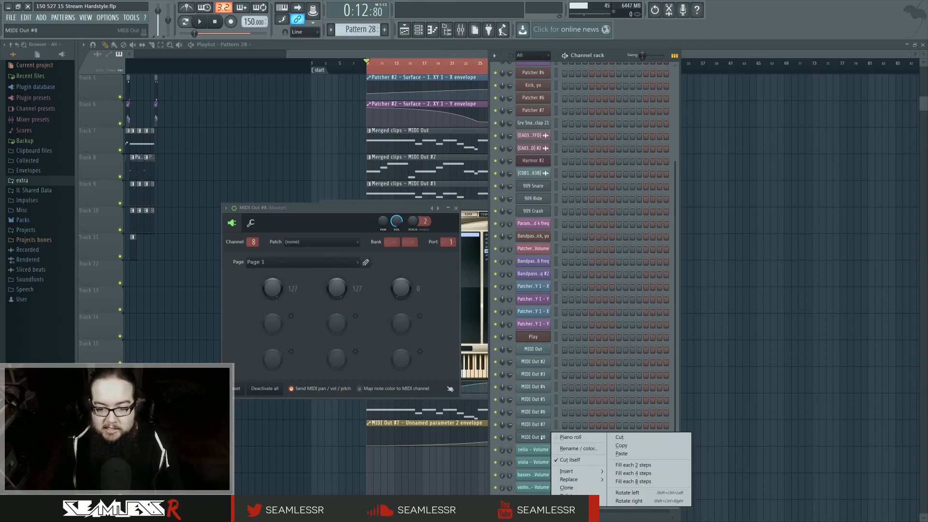
click(563, 437)
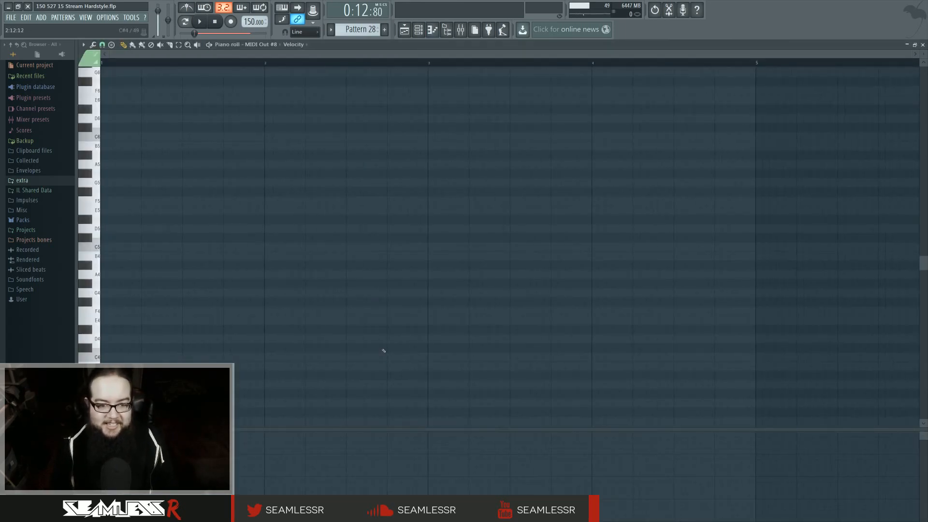
Step: Paste the trombone melody into MIDI Out #8 and raise all its notes by one octave so it begins on F#3
click(418, 30)
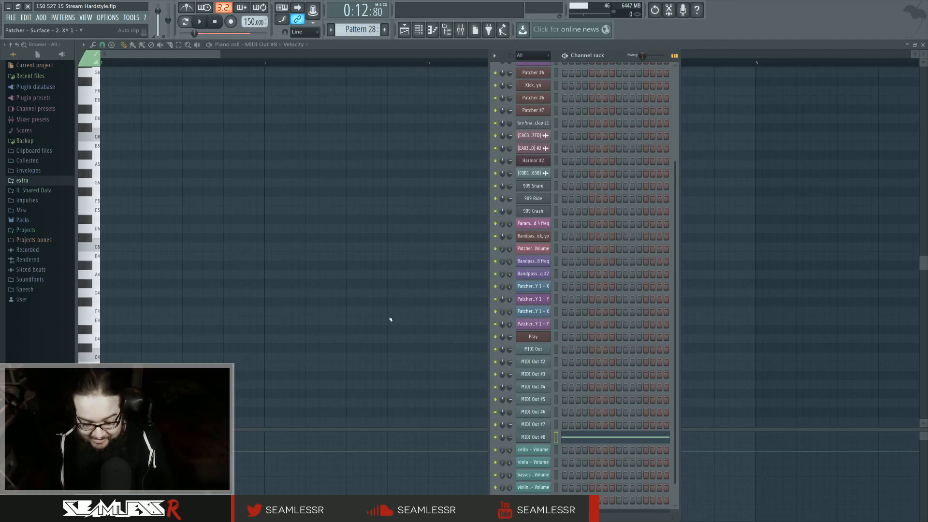
key(F6)
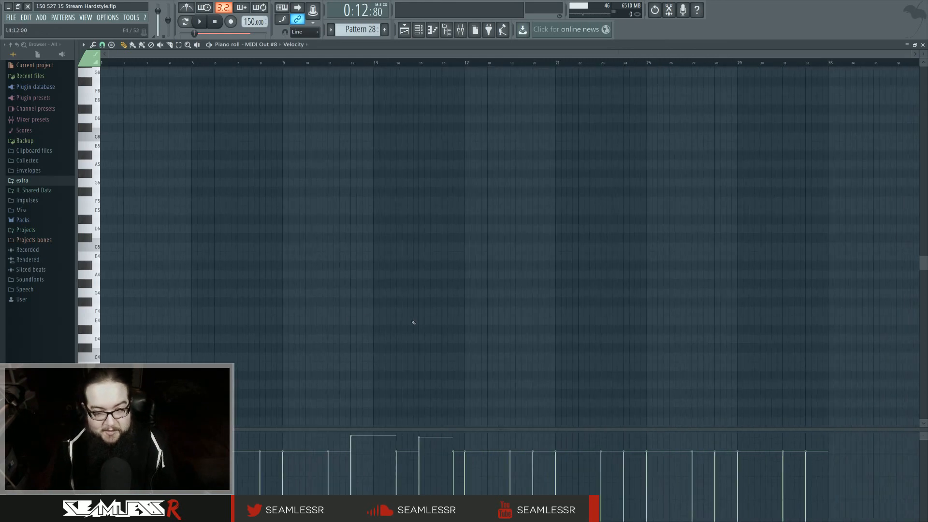
drag(824, 325, 97, 141)
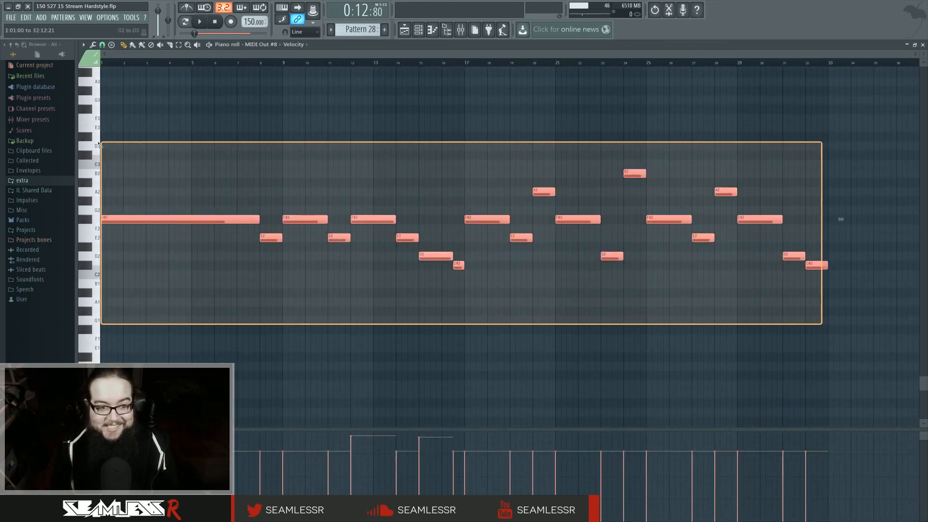
scroll(155, 230, up, 4)
key(ctrl+Up)
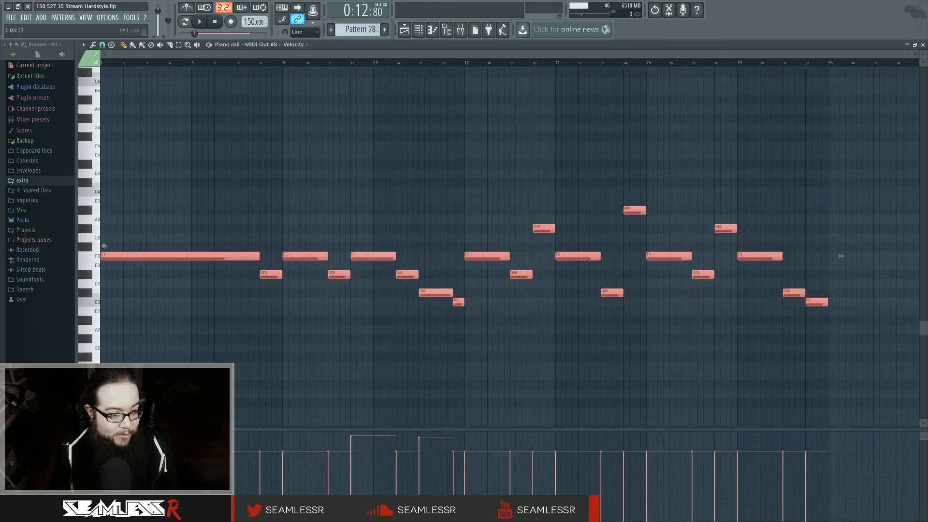
click(89, 248)
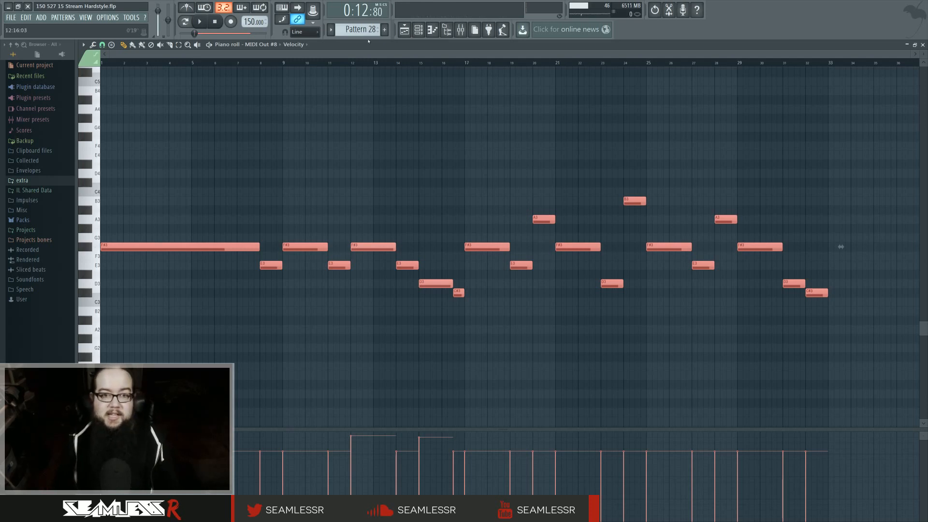
Step: Open the Merged clips - MIDI Out #4 pattern from the playlist and copy all of its notes
key(F5)
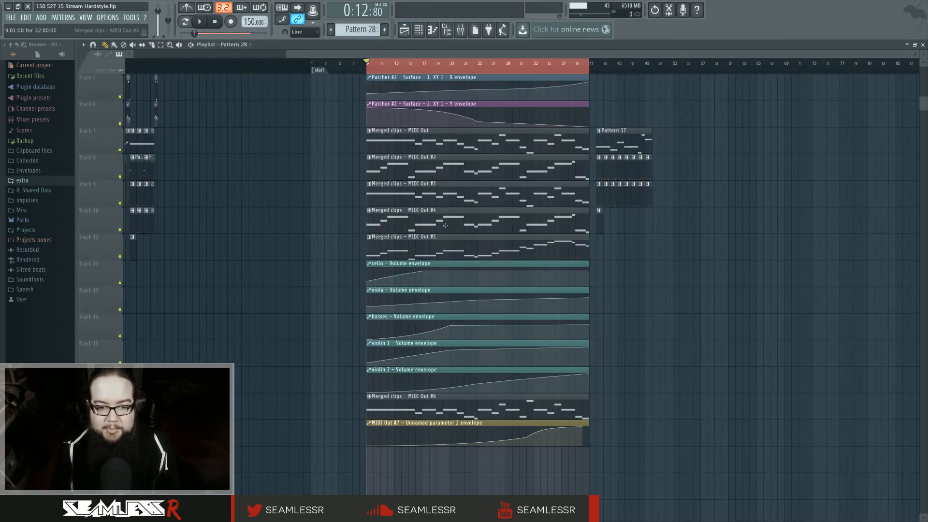
double_click(445, 226)
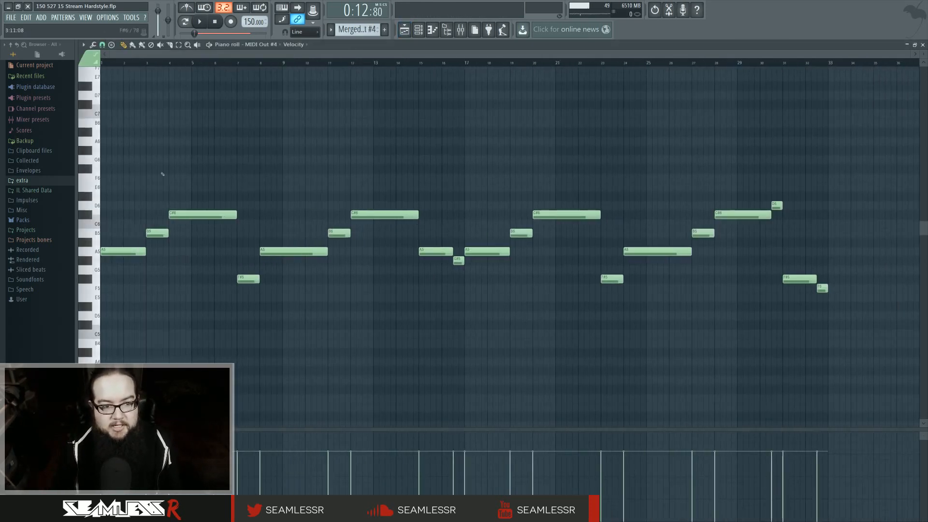
drag(124, 145, 814, 325)
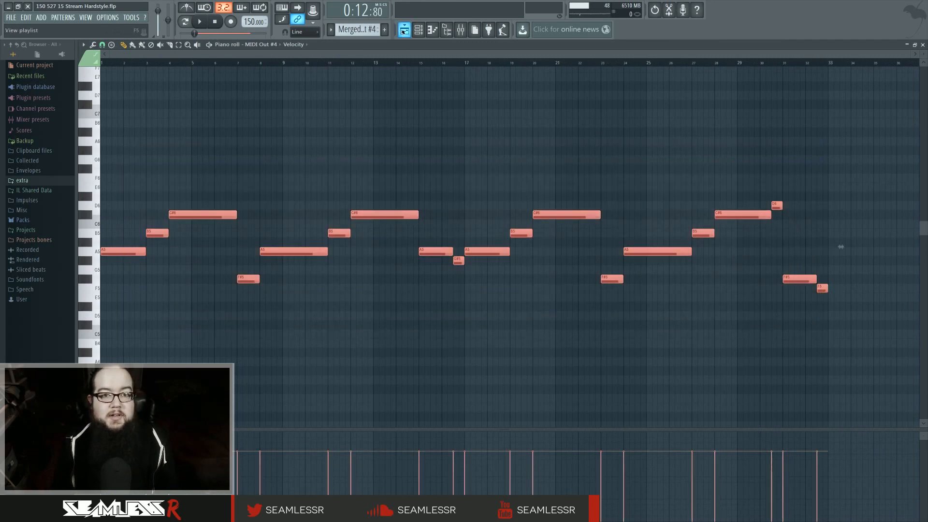
Step: Paste the copied notes into the MIDI Out #7 part of Merged clips - MIDI Out #6 and lower them two octaves
key(F5)
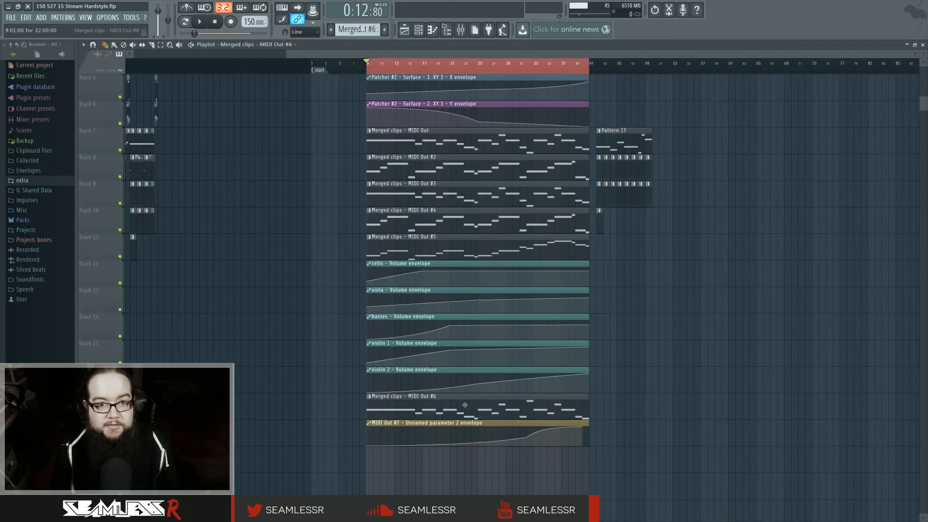
double_click(465, 405)
key(ctrl+a)
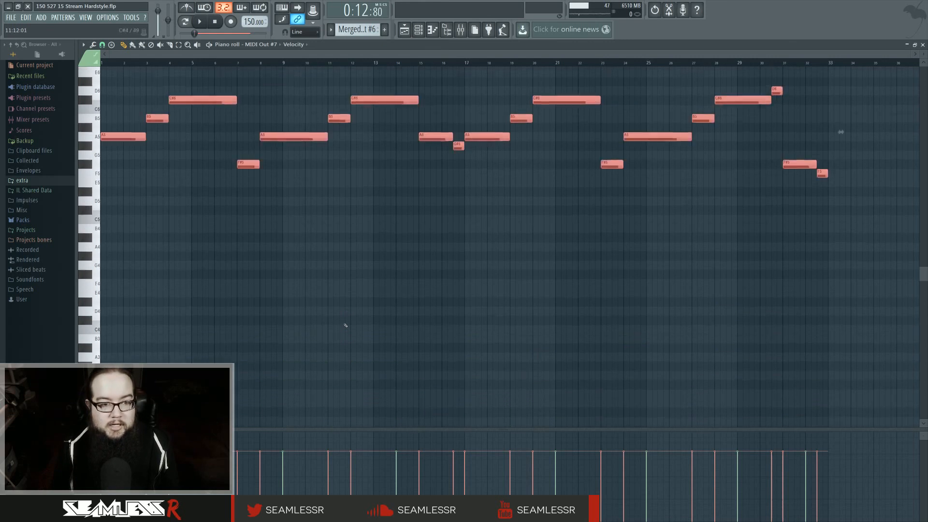
key(ctrl+Down)
key(ctrl+Down)
scroll(188, 317, down, 3)
Step: Play the layered trombone part from bar 21, check it in the playlist and channel rack, and stop playback
key(space)
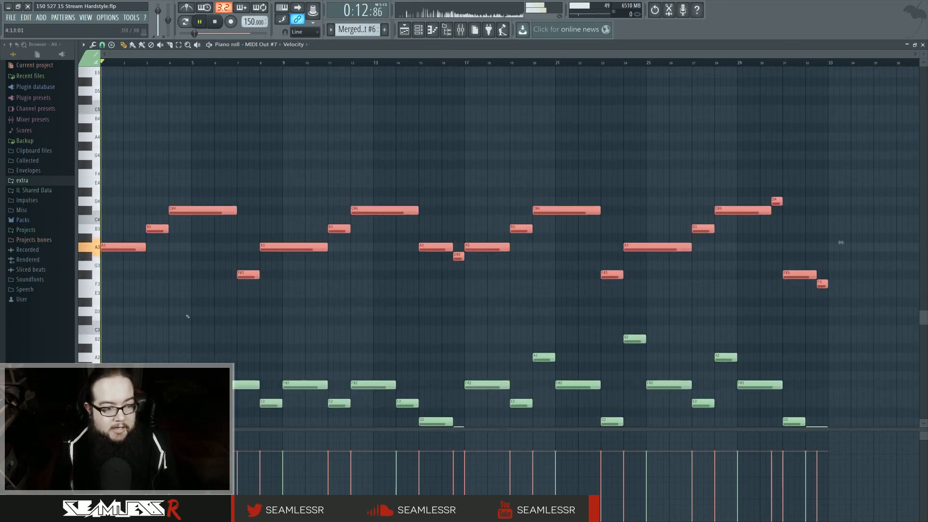
click(556, 62)
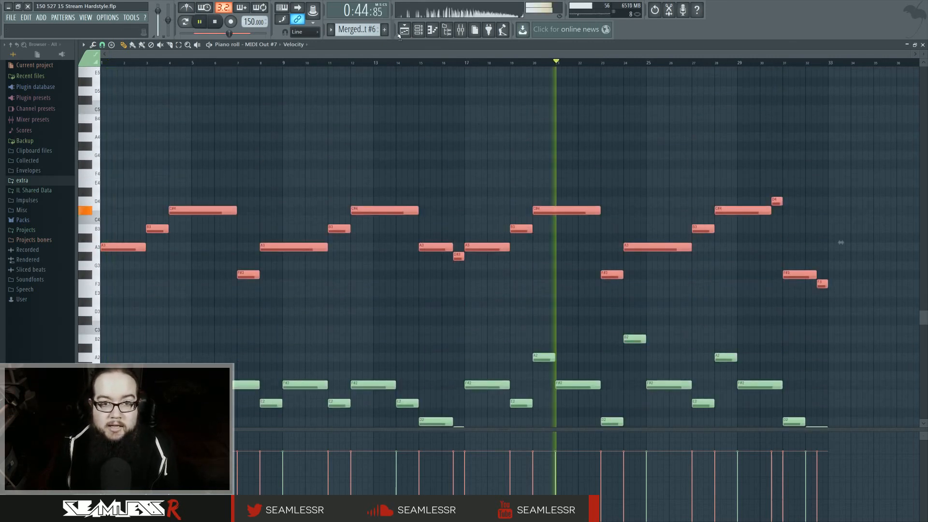
click(404, 30)
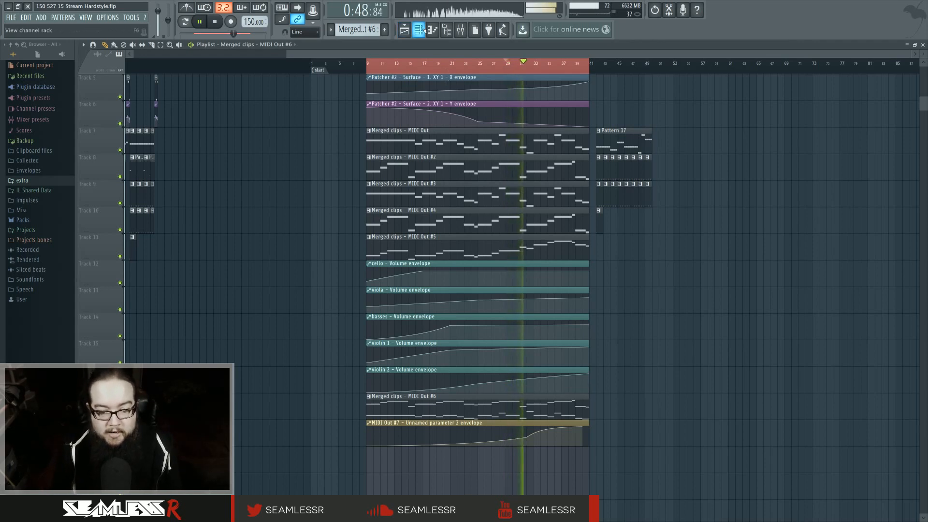
click(419, 30)
key(space)
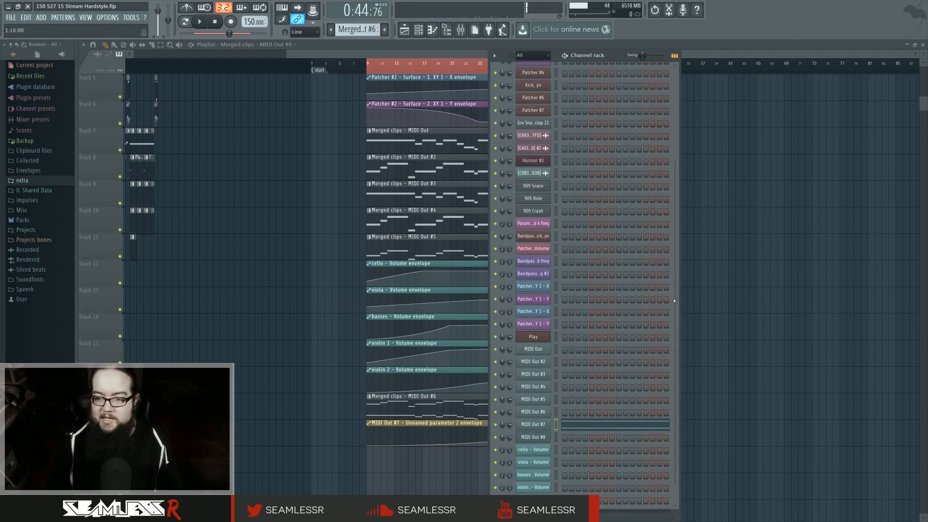
click(702, 300)
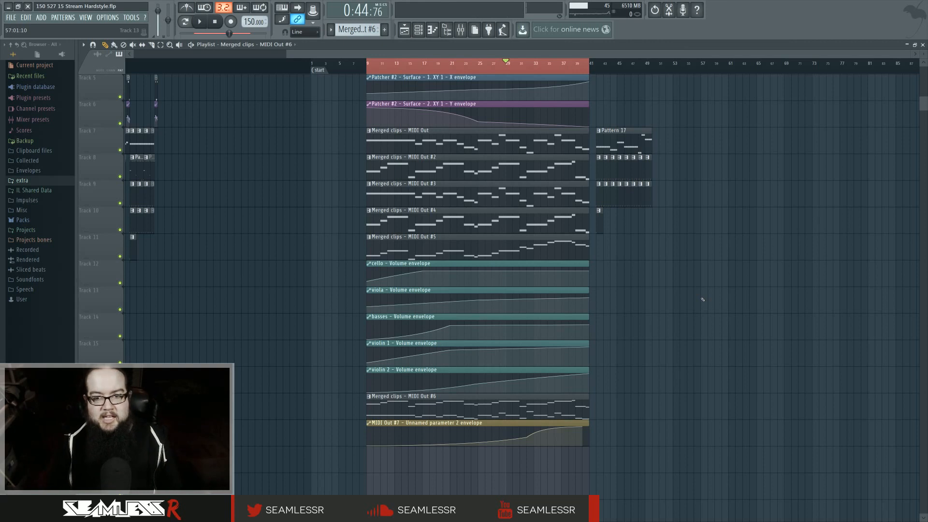
scroll(711, 305, up, 2)
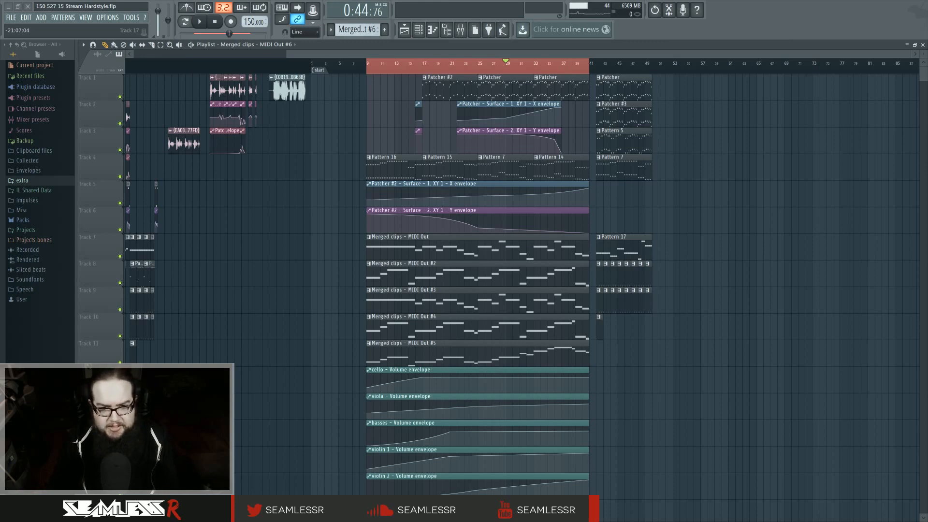
scroll(612, 390, down, 3)
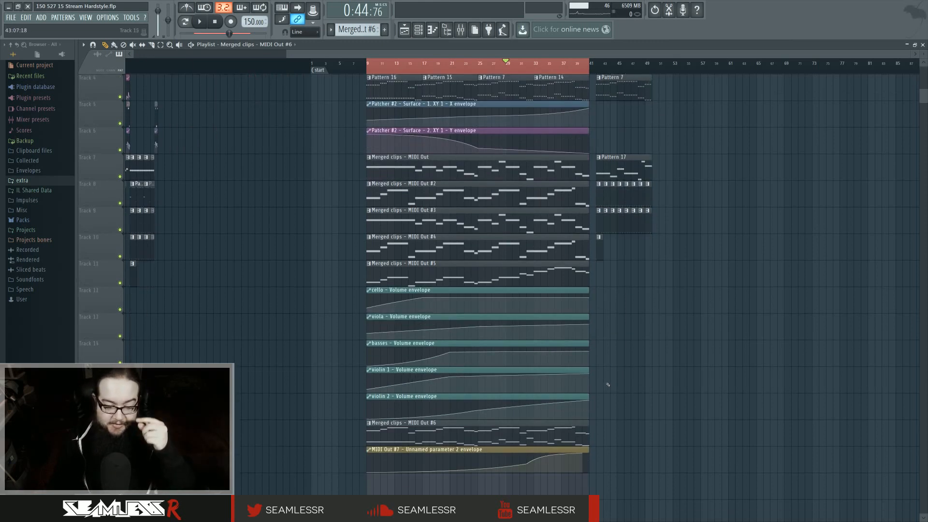
scroll(618, 380, down, 1)
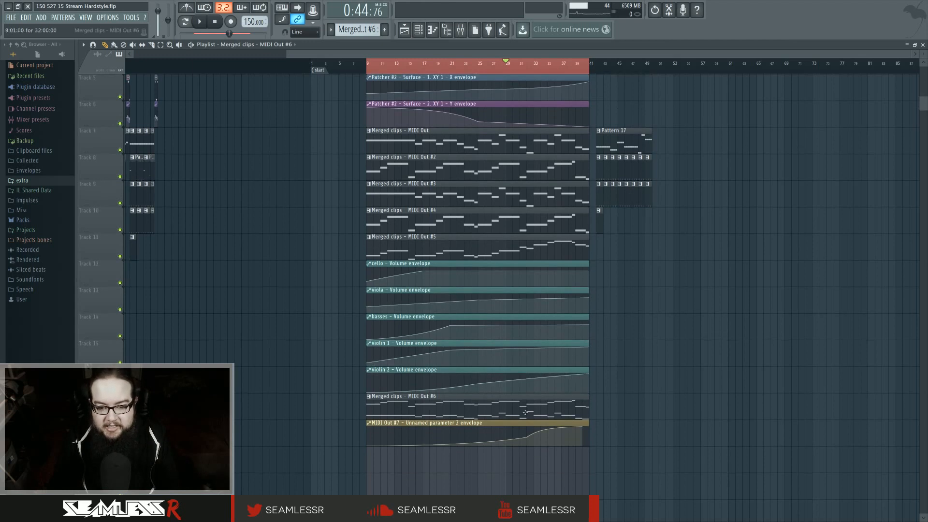
Step: Open Merged clips - MIDI Out #6 and delete the upper melody notes from its MIDI Out #7 part, keeping only the lower line
double_click(524, 407)
scroll(430, 306, left, 5)
scroll(424, 304, down, 4)
click(418, 33)
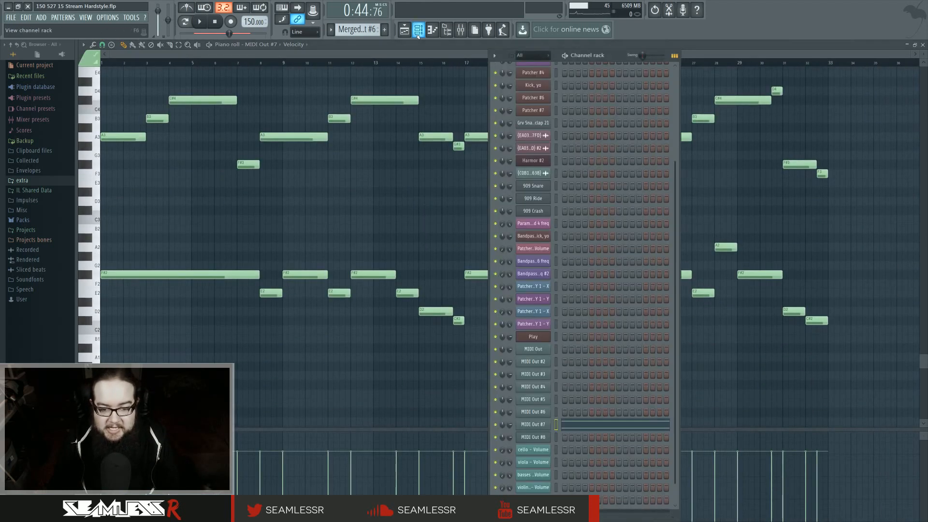
key(F6)
scroll(401, 241, up, 3)
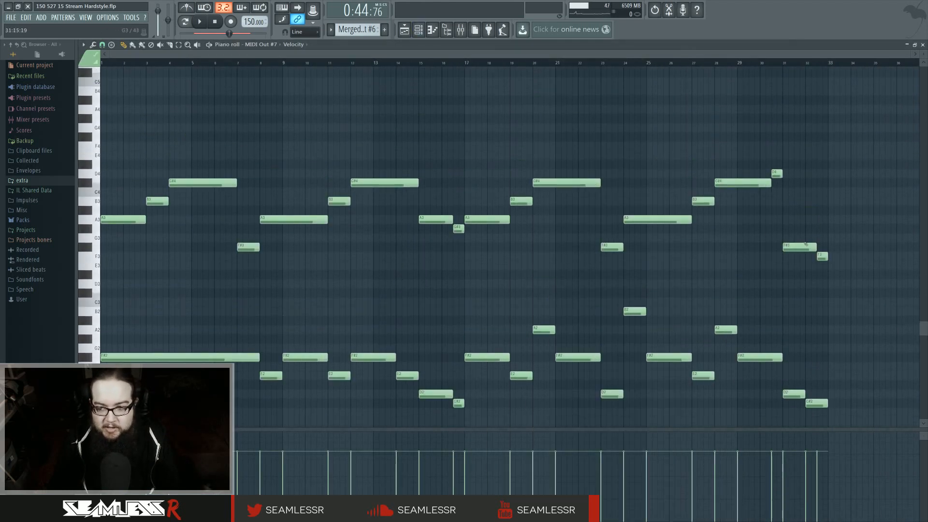
drag(870, 277, 870, 362)
key(Delete)
Step: Lower the remaining MIDI Out #7 notes one octave so they start on F#1, and play the pattern from around bars 13 and 21
scroll(144, 186, down, 4)
drag(158, 249, 157, 360)
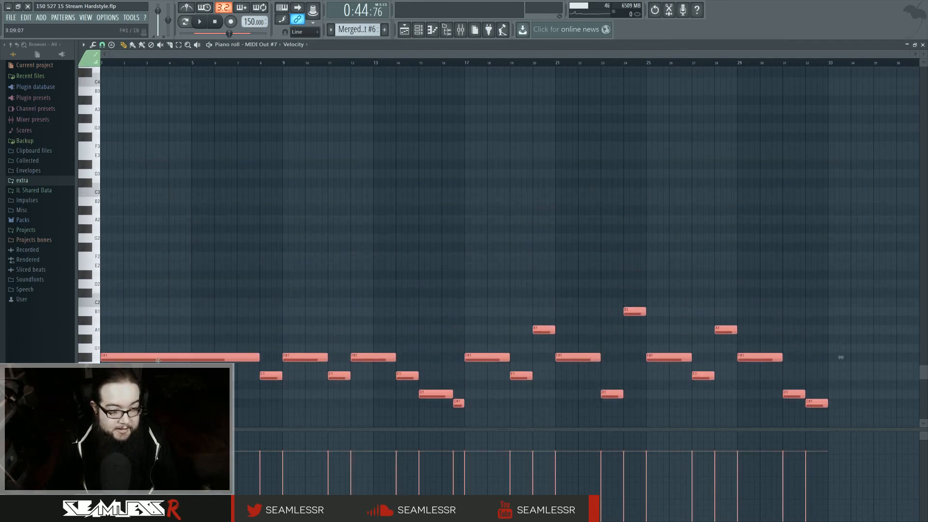
key(space)
click(183, 24)
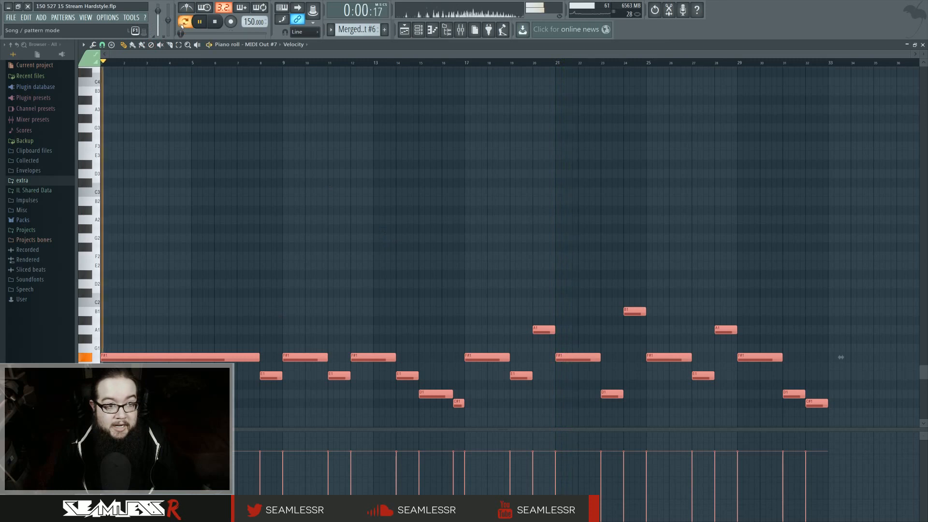
click(368, 61)
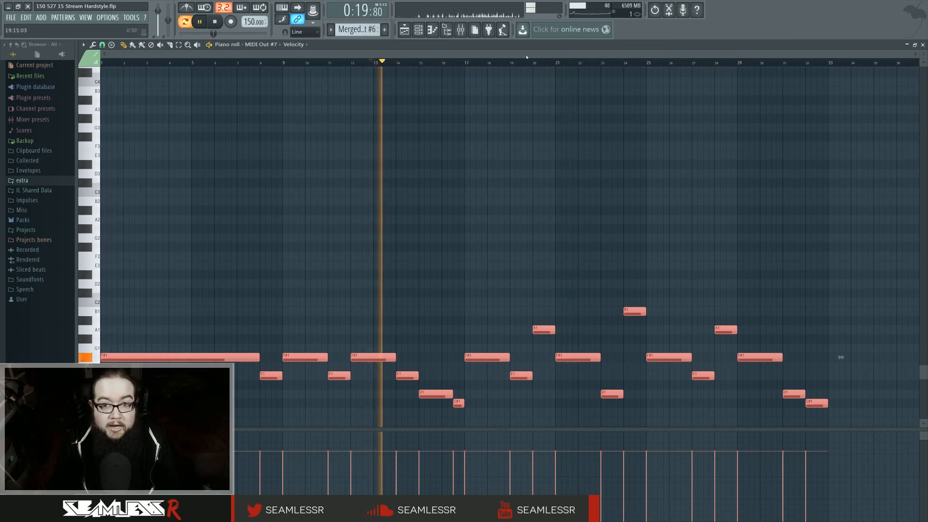
click(553, 61)
Step: Play the full arrangement from about bar 35 in the playlist, return to pattern playback and check the mixer
key(F9)
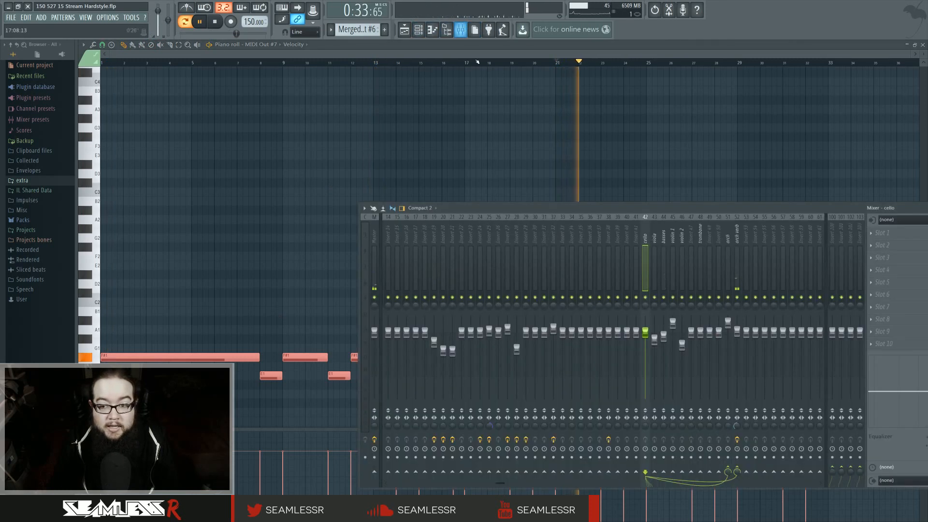
key(F5)
click(548, 68)
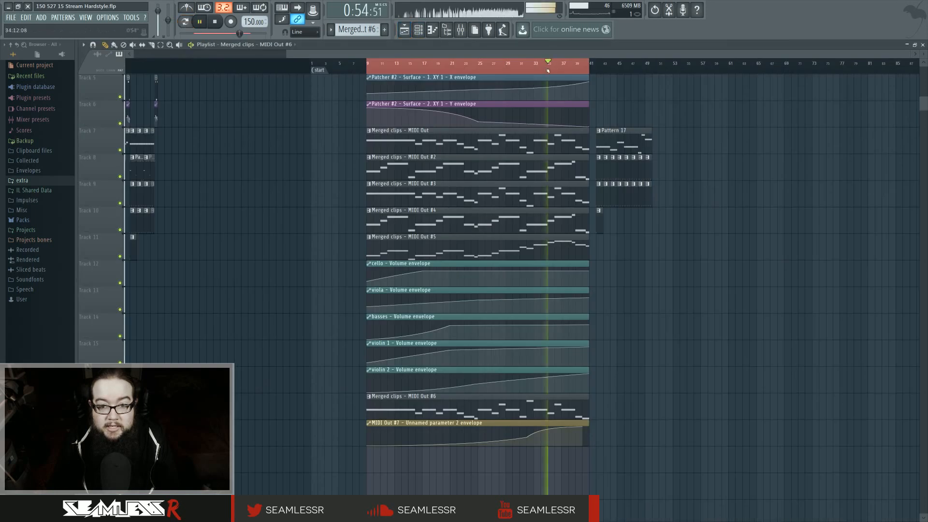
click(185, 22)
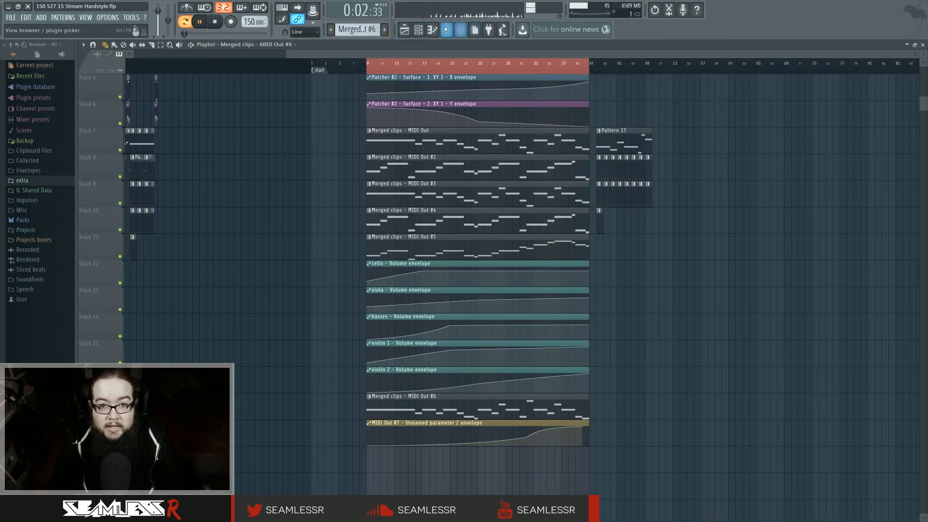
click(461, 30)
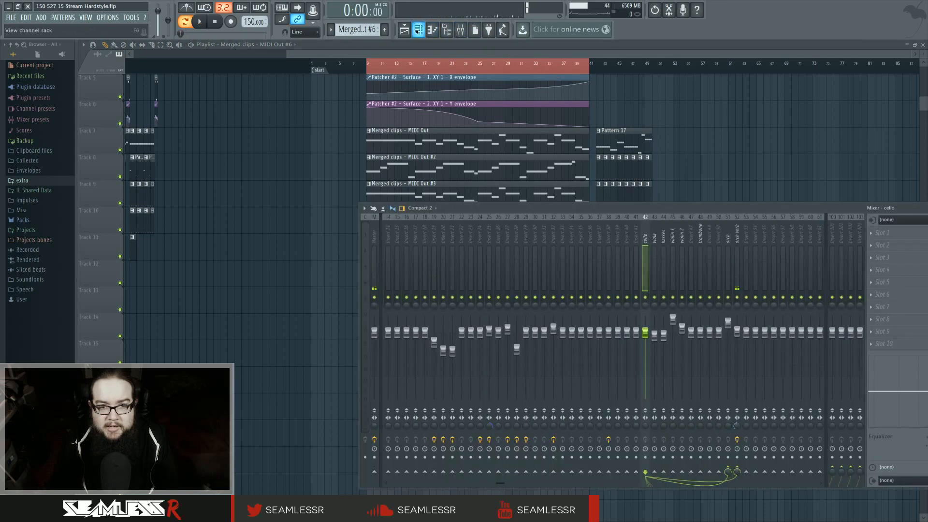
click(419, 30)
Step: Raise all MIDI Out #7 notes by one octave so the line starts on F#2, and play it briefly
click(591, 429)
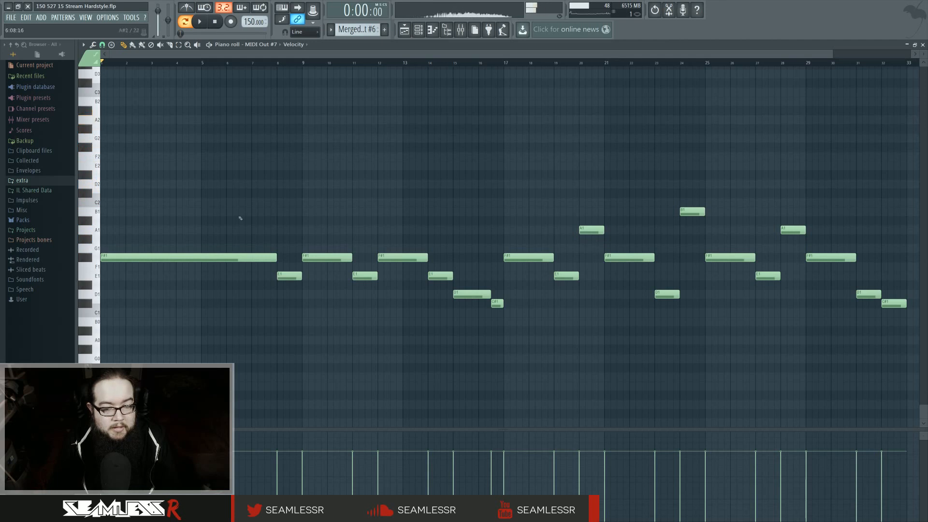
scroll(238, 218, down, 1)
drag(186, 151, 430, 269)
key(ctrl+a)
scroll(259, 363, up, 4)
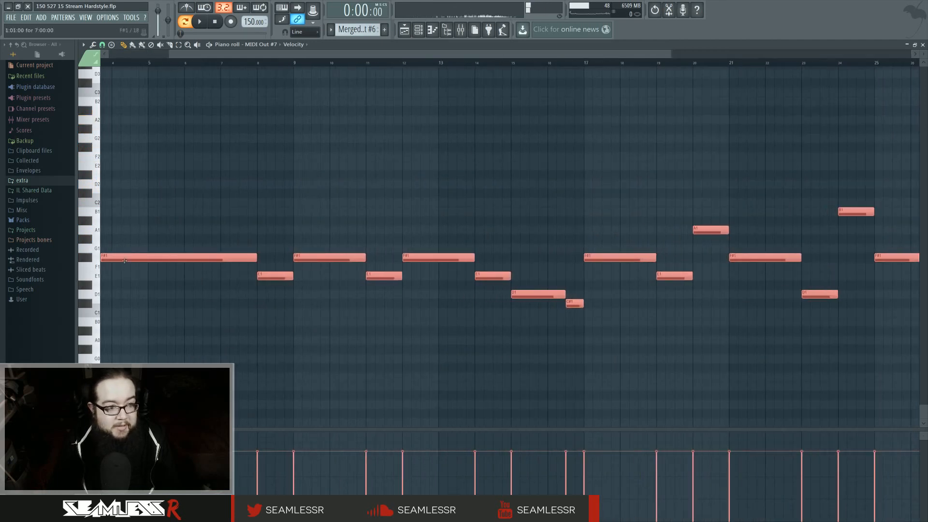
key(shift+Up)
key(shift+Up)
key(shift+Up)
key(shift+Up)
key(shift+Up)
key(shift+Up)
key(shift+Up)
key(shift+Up)
key(shift+Up)
key(shift+Up)
key(shift+Up)
key(shift+Up)
key(space)
scroll(152, 338, down, 2)
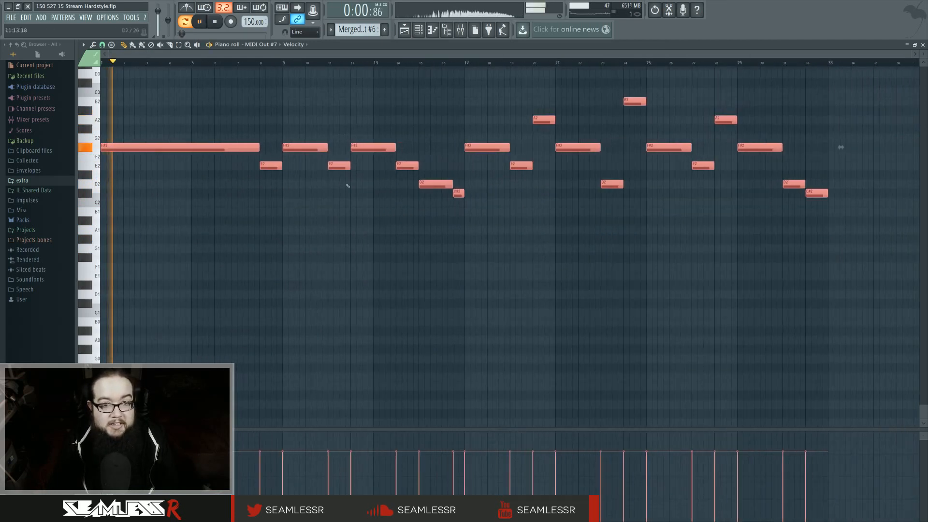
key(space)
Step: Create a new empty pattern, paste the copied melody into its MIDI Out #8 piano roll starting on A3, and play it
click(405, 30)
click(419, 30)
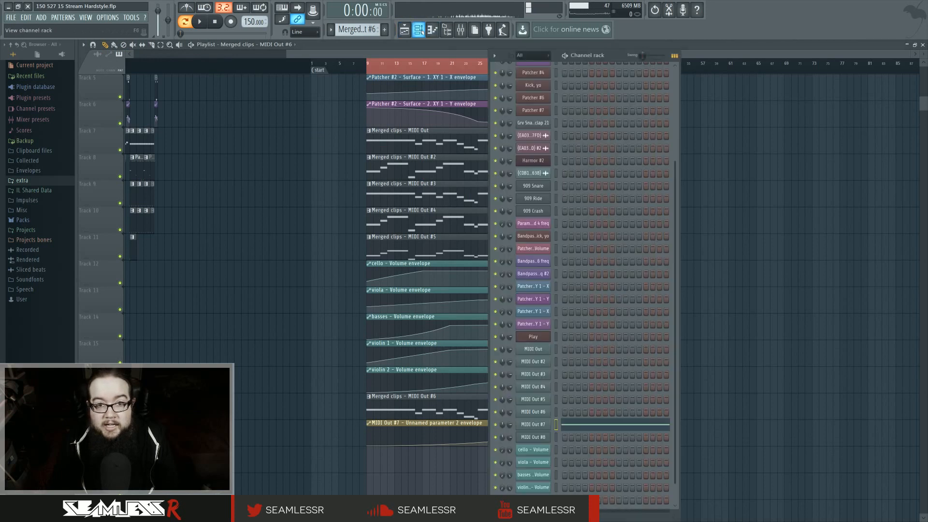
click(357, 29)
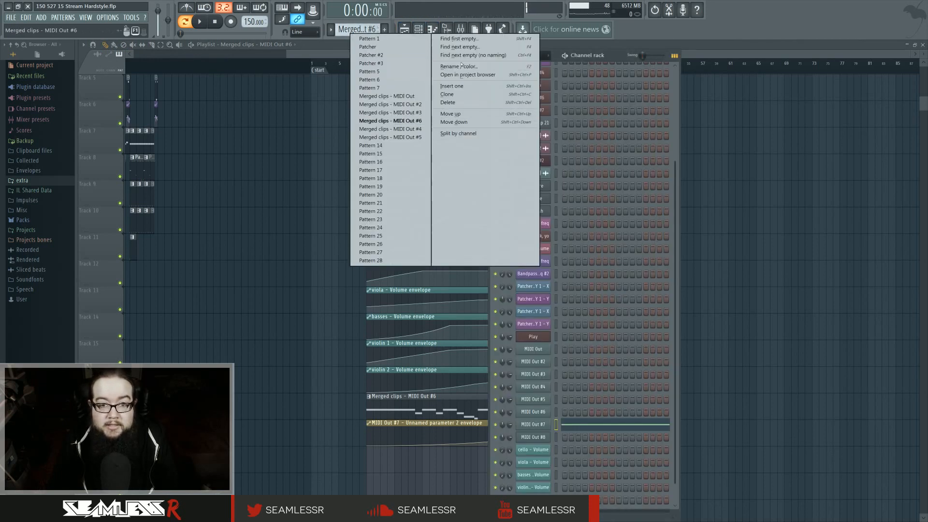
click(480, 134)
right_click(544, 438)
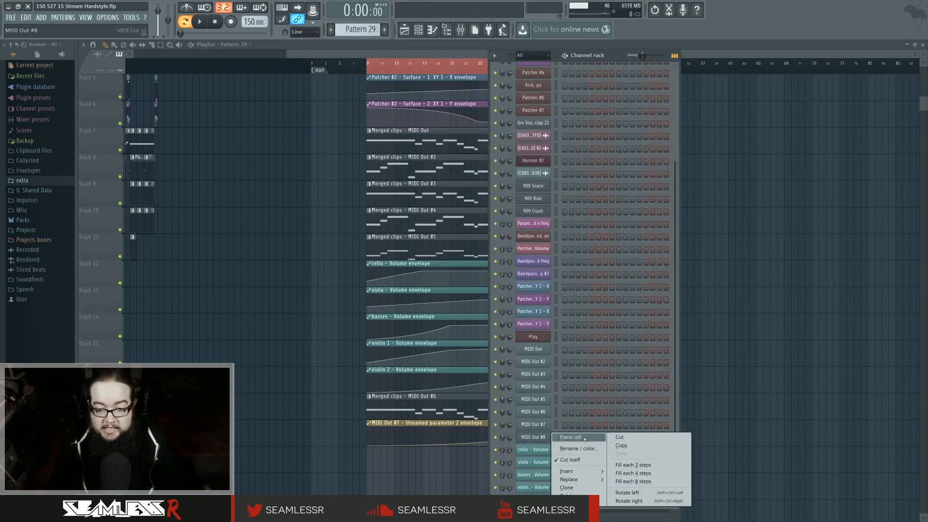
click(566, 438)
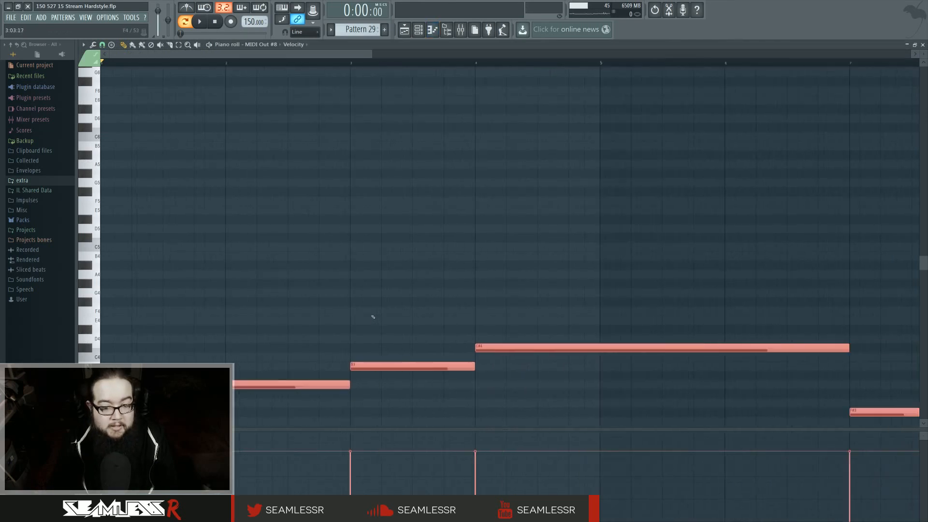
key(space)
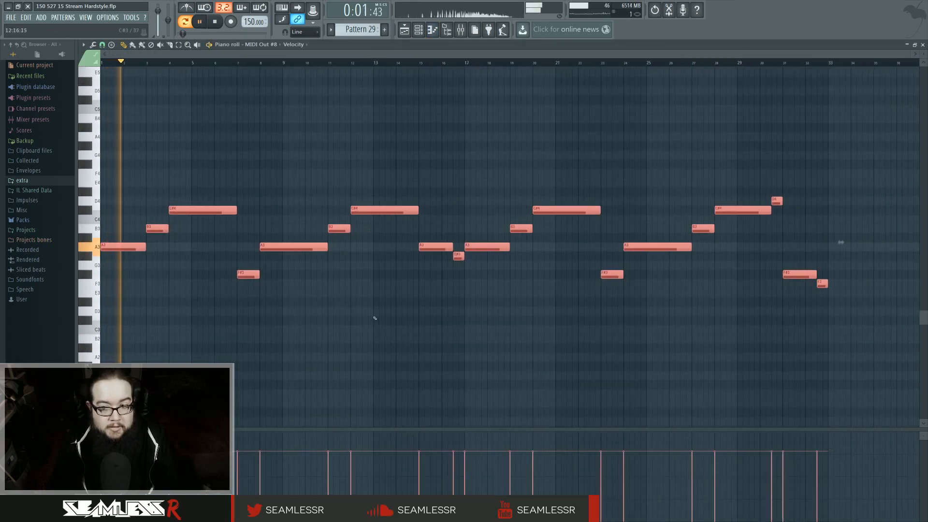
Step: Raise the whole MIDI Out #8 melody one octave so it starts on A4, and stop playback
drag(108, 151, 844, 334)
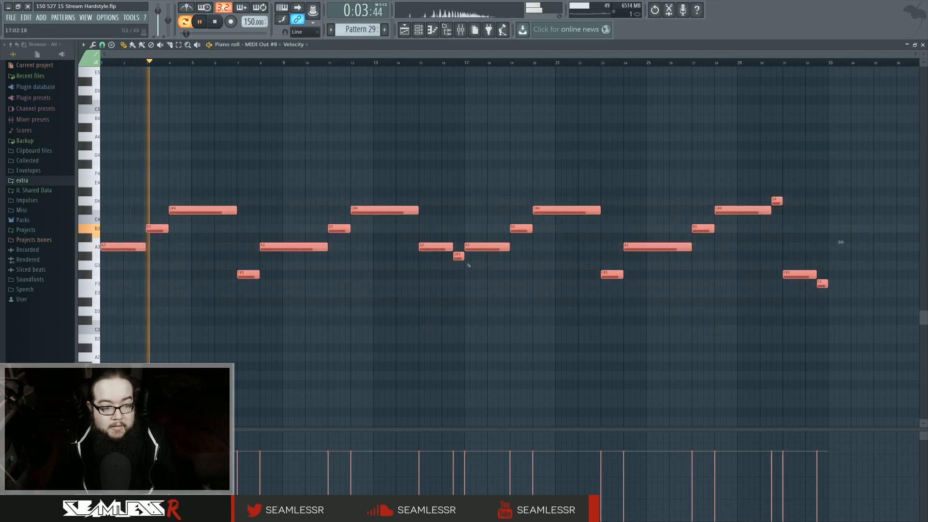
key(ctrl+Up)
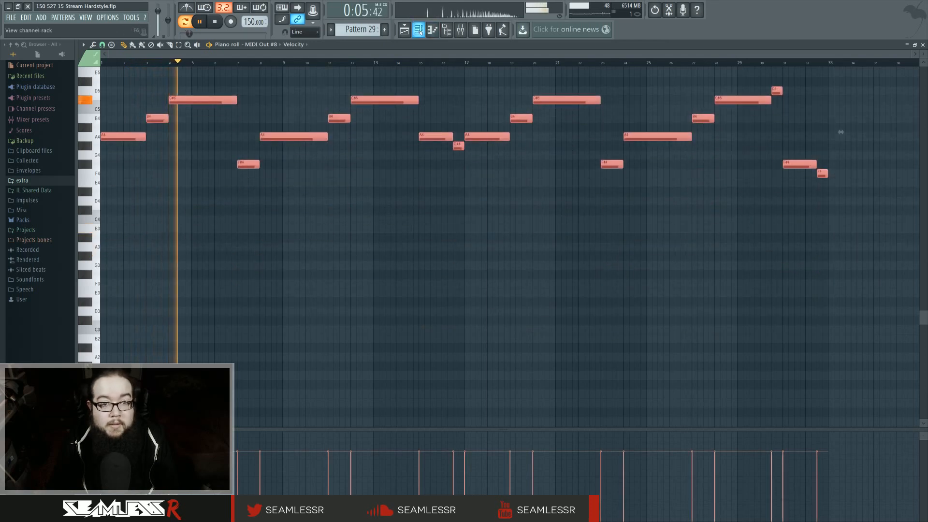
key(F6)
key(space)
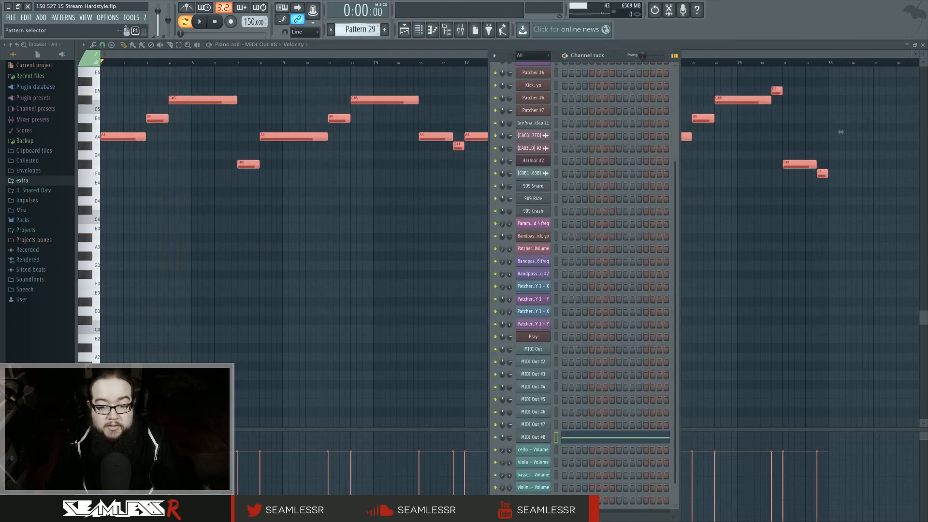
Step: Copy the MIDI Out #8 line from Pattern 28 into Pattern 29 below the melody, starting on F#3, and play both parts together
scroll(360, 29, down, 1)
drag(191, 122, 810, 377)
click(404, 30)
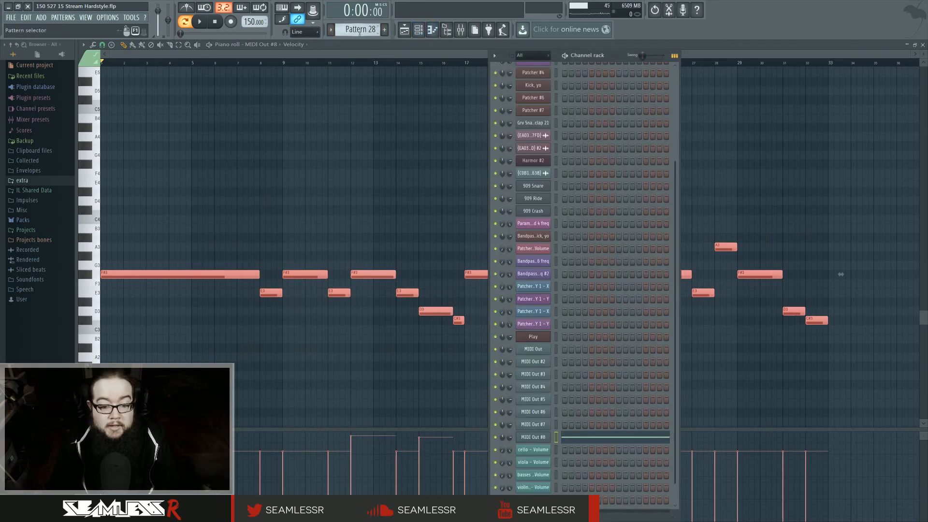
scroll(360, 29, up, 1)
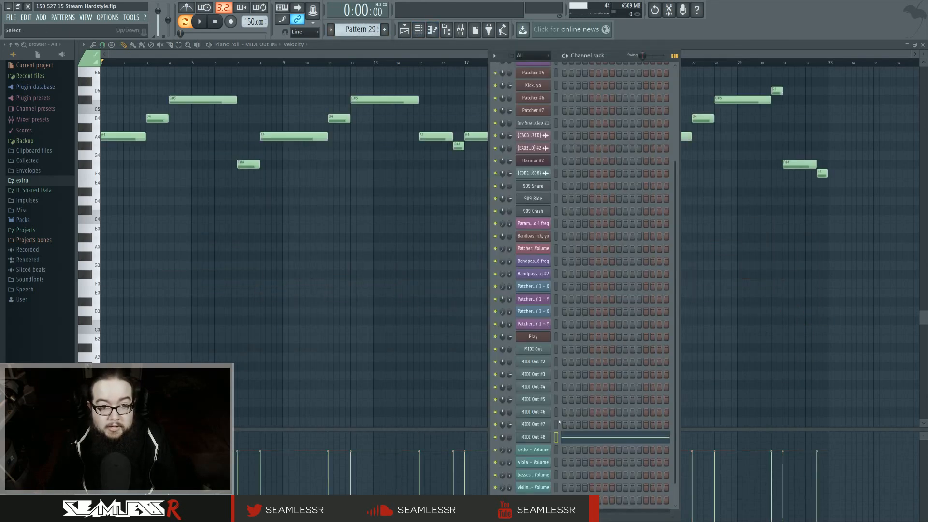
click(339, 200)
key(ctrl+v)
key(space)
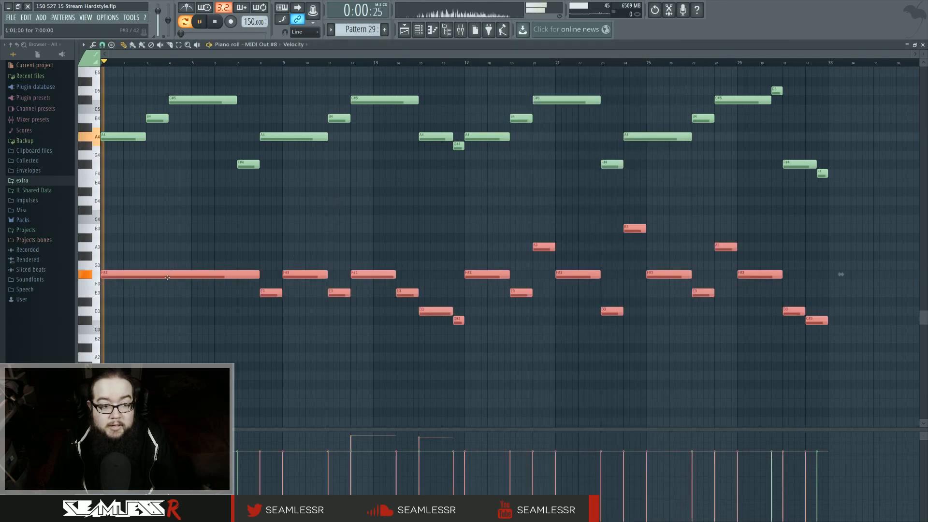
scroll(160, 280, up, 2)
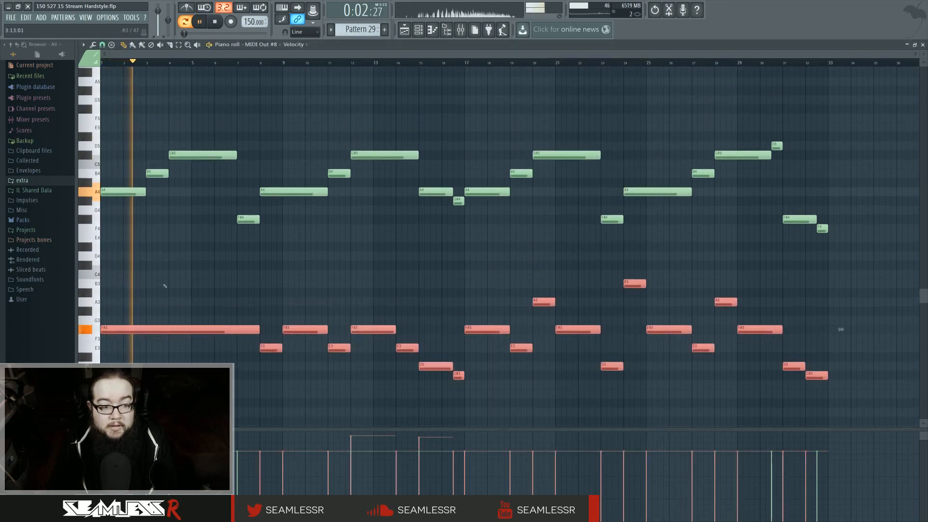
ctrl+click(195, 276)
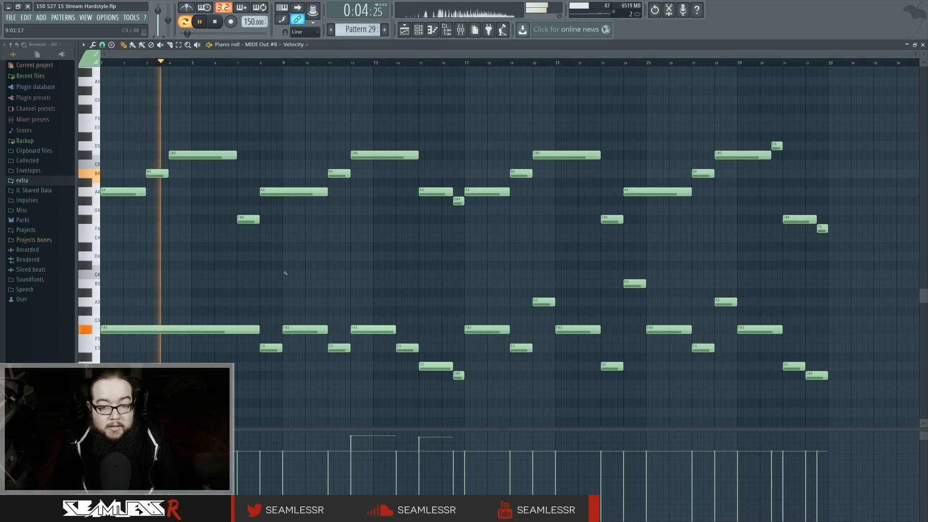
Step: Stop playback and place Pattern 29 in the playlist at bar 9, on the track below the MIDI Out #7 envelope
key(F5)
key(space)
click(370, 459)
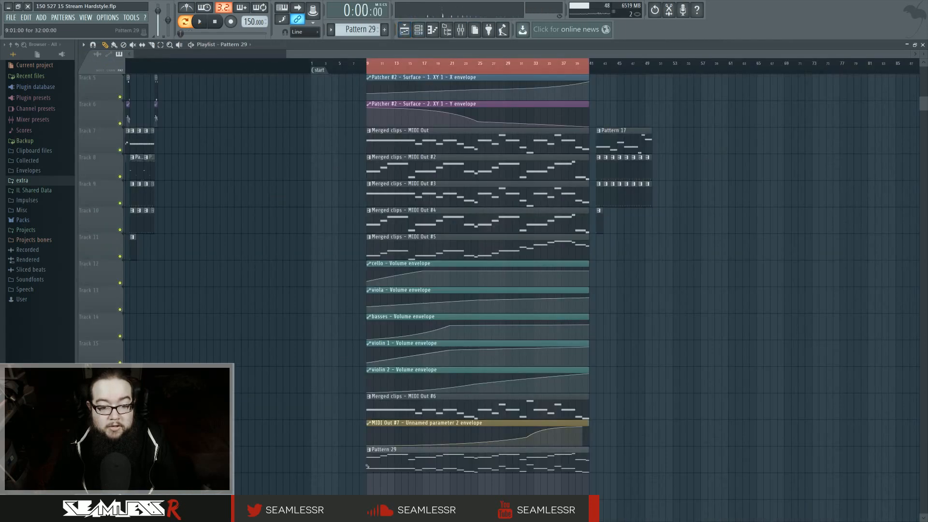
Step: Create an automation clip for the second Page 1 knob of MIDI Out #8 and shape it as a curved rise across the section
click(419, 30)
click(536, 437)
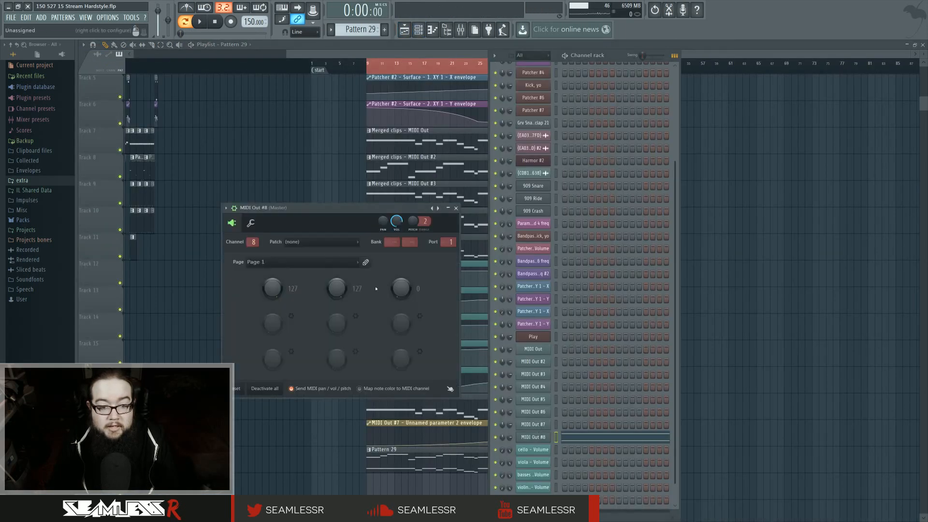
right_click(343, 292)
click(372, 358)
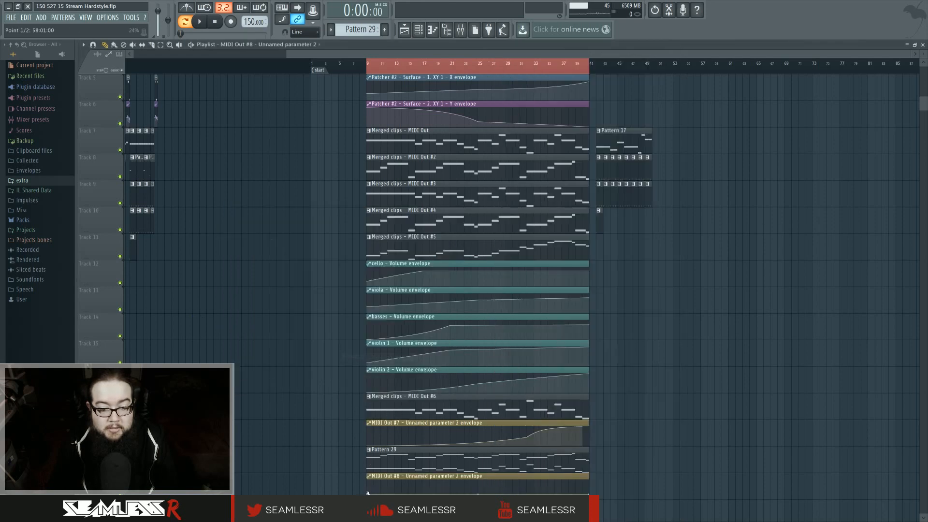
drag(589, 494, 589, 480)
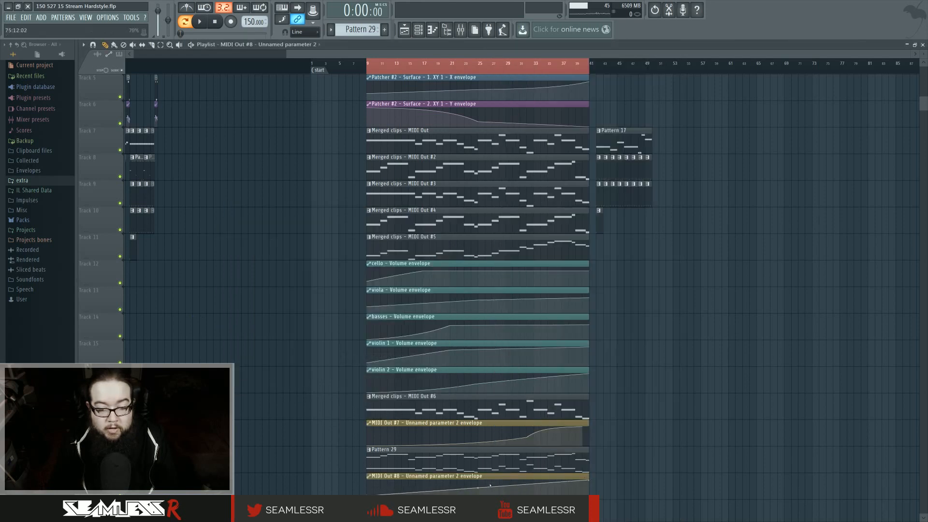
drag(477, 488, 477, 493)
scroll(483, 460, down, 1)
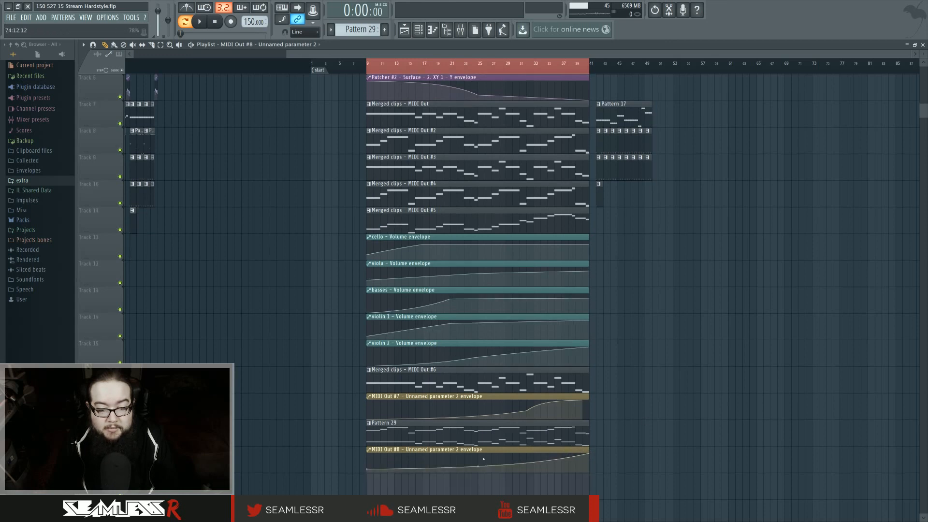
Step: Add the 2 Trumpets long sustain patch to the instruments already loaded in the Play channel
click(419, 30)
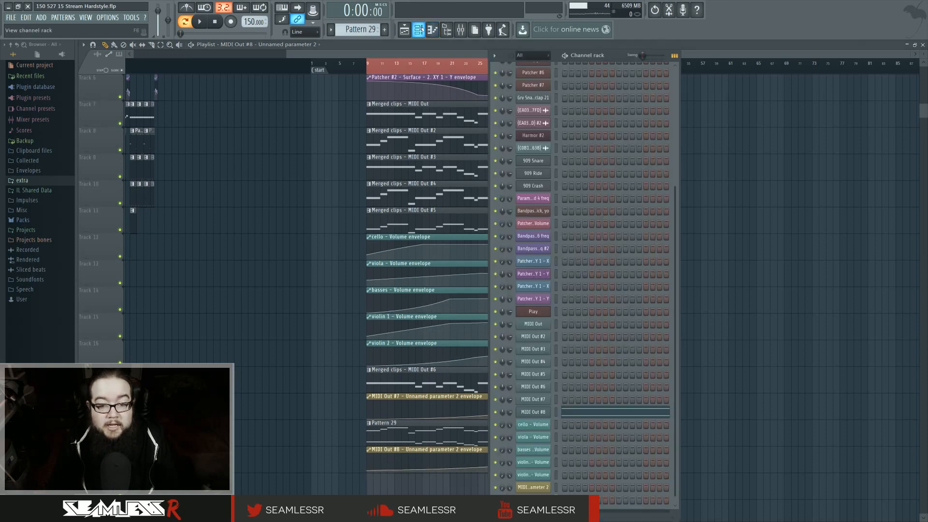
click(546, 314)
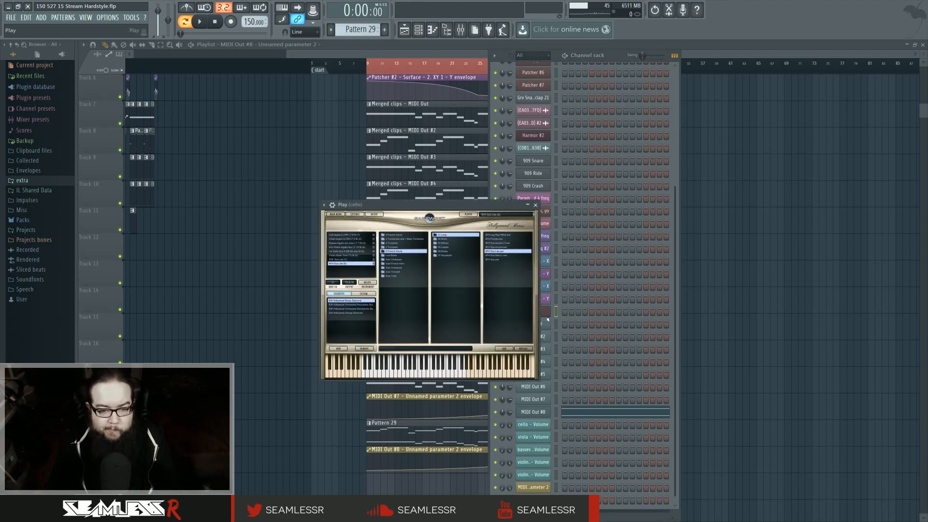
click(398, 247)
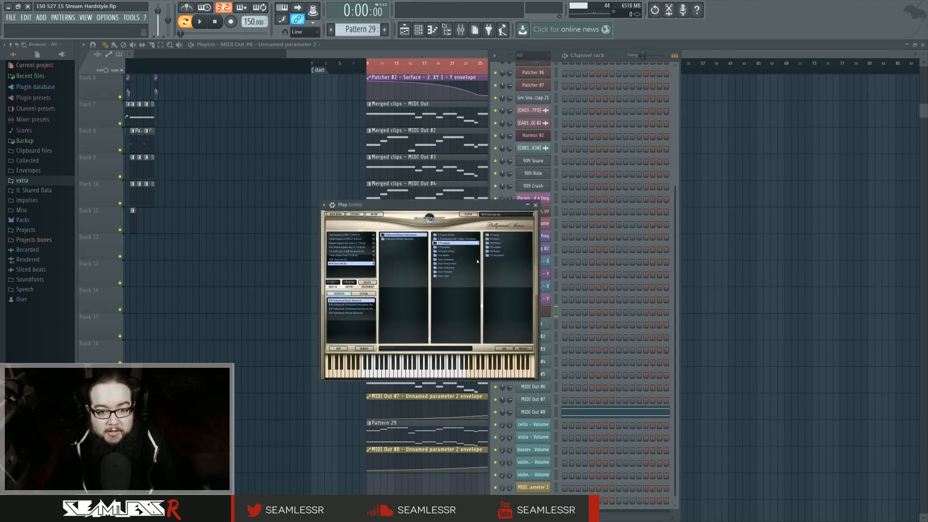
click(495, 235)
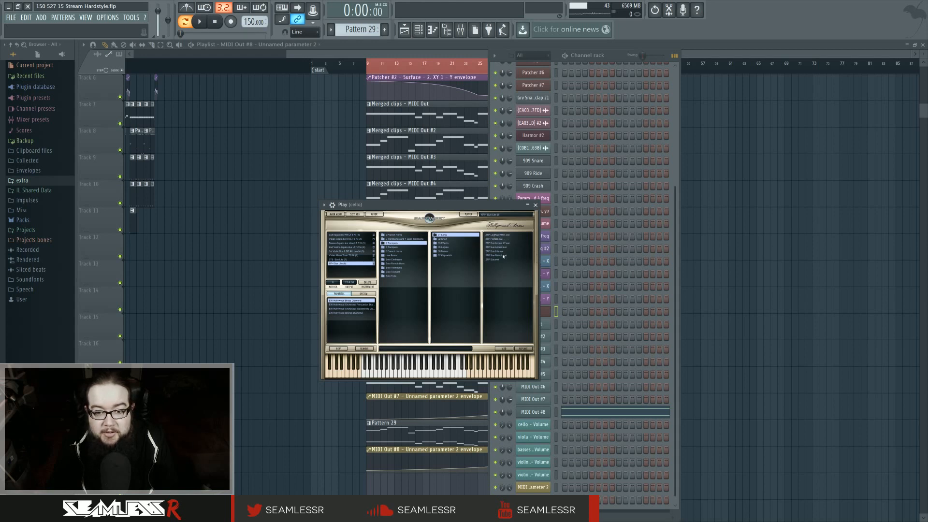
double_click(496, 252)
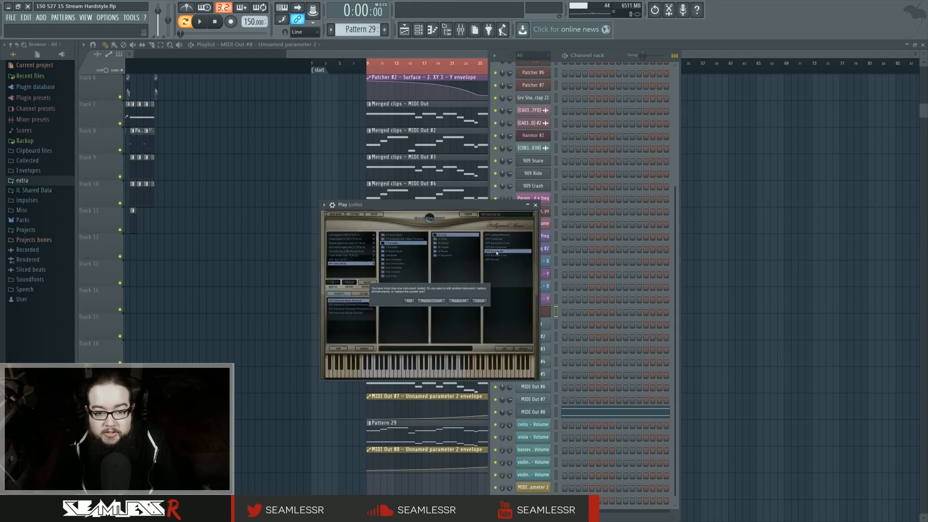
click(409, 301)
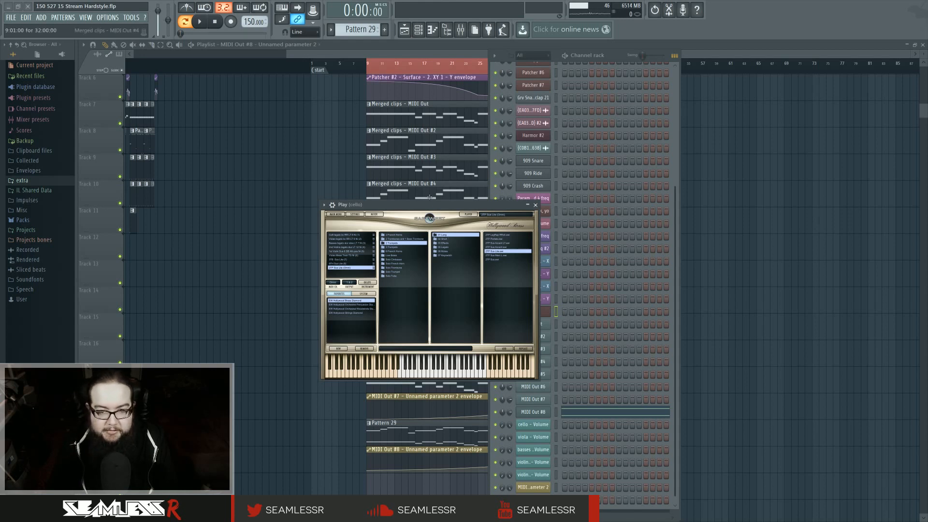
Step: Set the new trumpet patch in Play to MIDI channel 9 and output 17 & 18, and close the plugin
drag(433, 207, 447, 236)
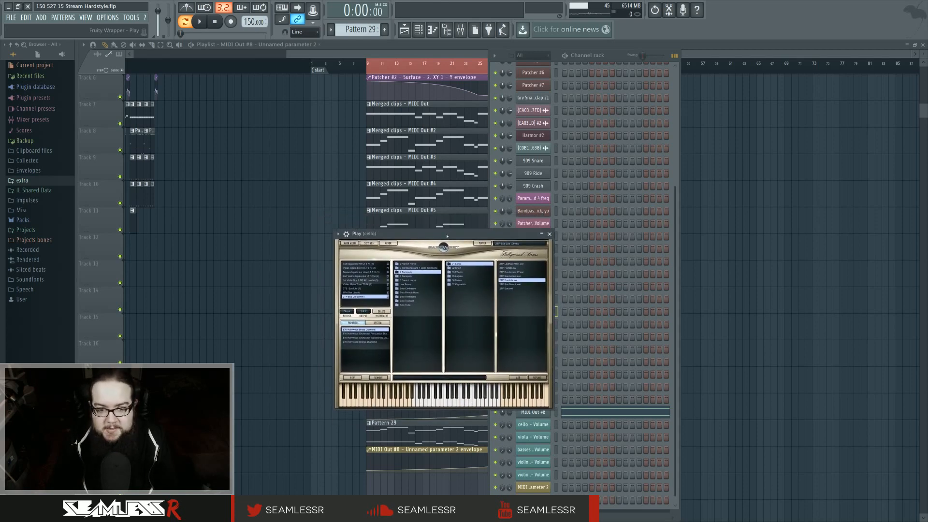
click(348, 312)
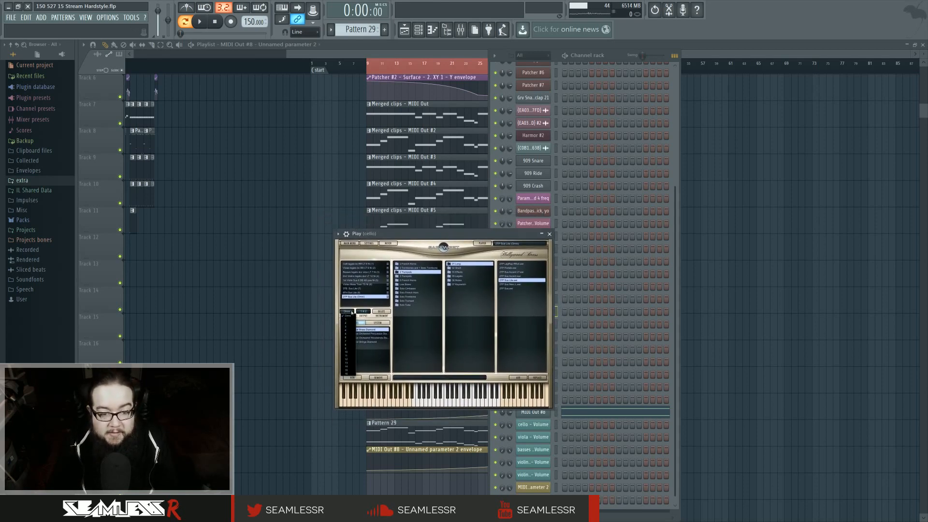
click(349, 348)
double_click(354, 293)
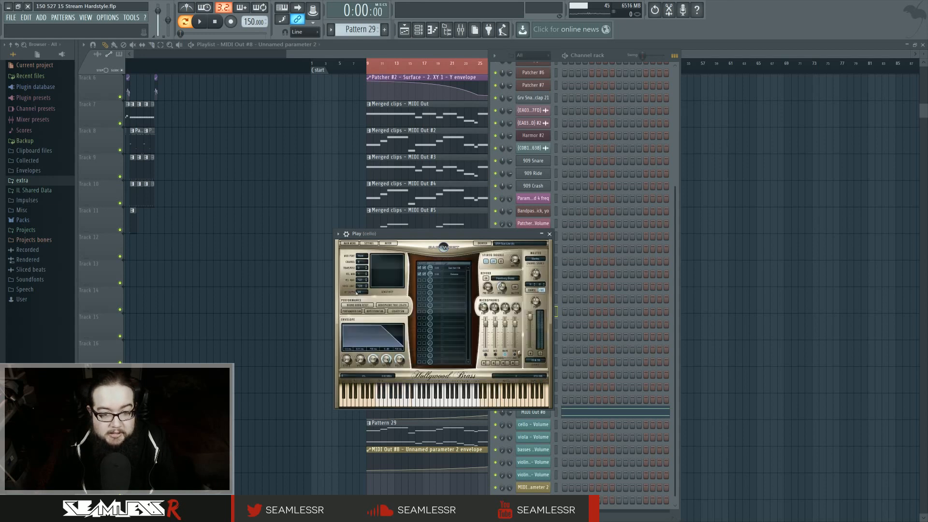
click(482, 244)
click(348, 312)
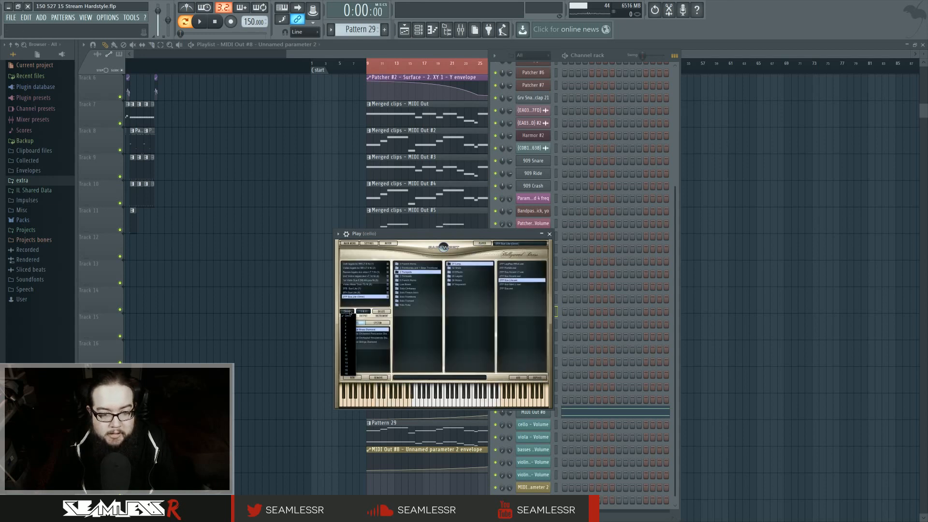
click(350, 349)
click(364, 311)
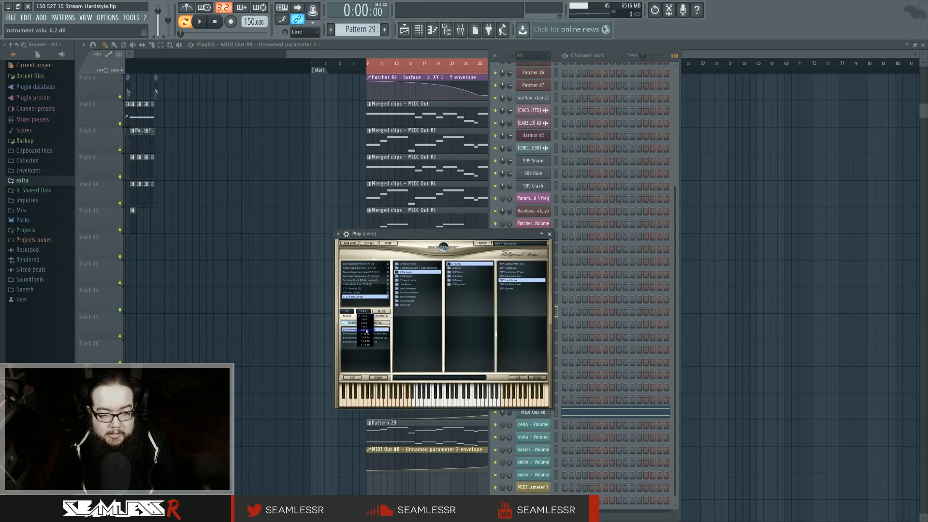
click(366, 346)
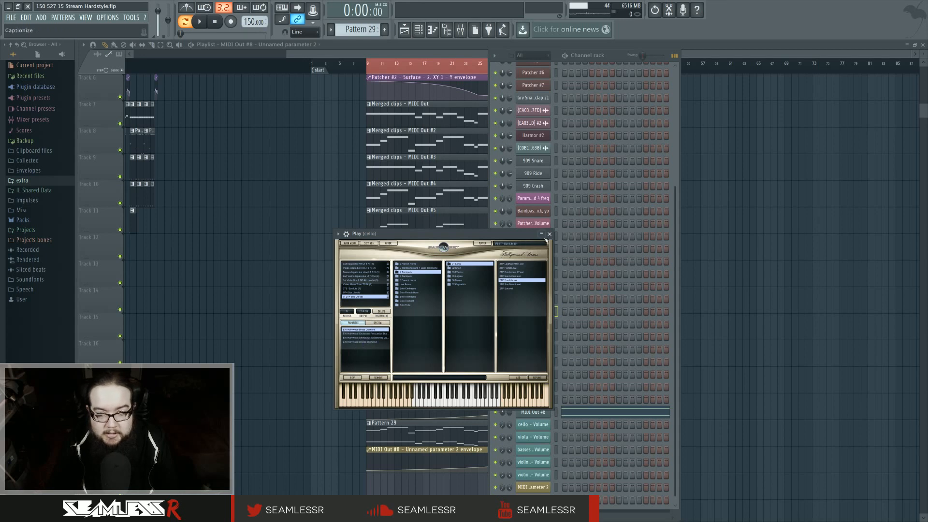
click(549, 234)
Step: Clone the MIDI Out #8 channel, set the copy to channel 9, and raise its second Page 1 knob to 127
right_click(534, 417)
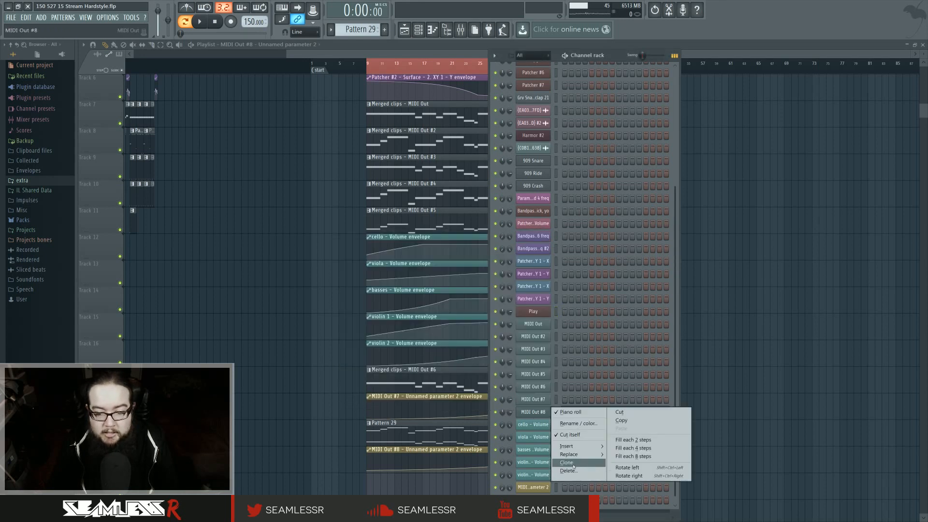
click(567, 463)
scroll(264, 253, up, 1)
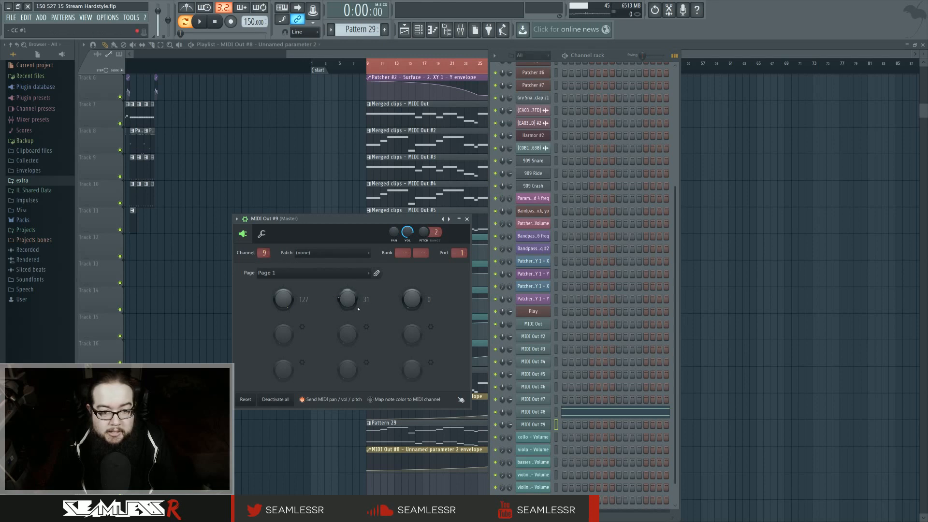
scroll(352, 303, up, 10)
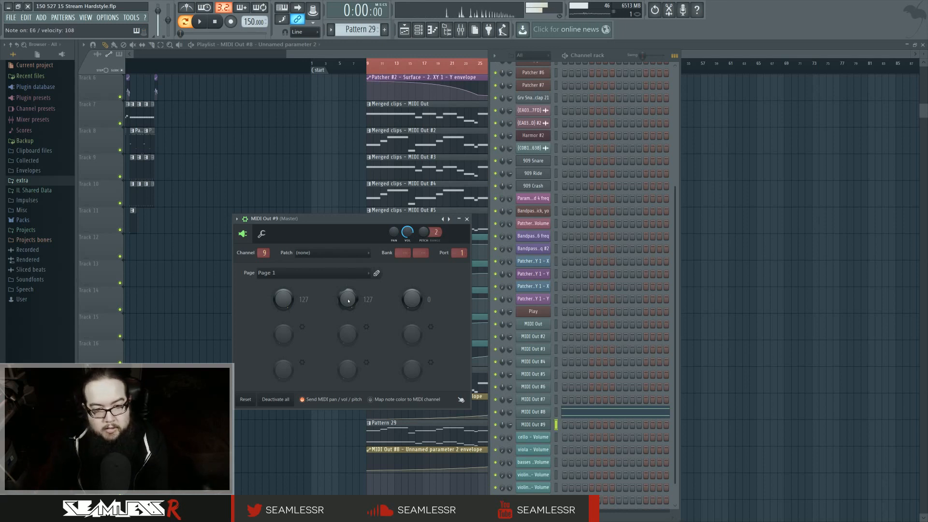
mouse_move(343, 298)
mouse_down()
mouse_move(344, 328)
mouse_move(344, 286)
mouse_up()
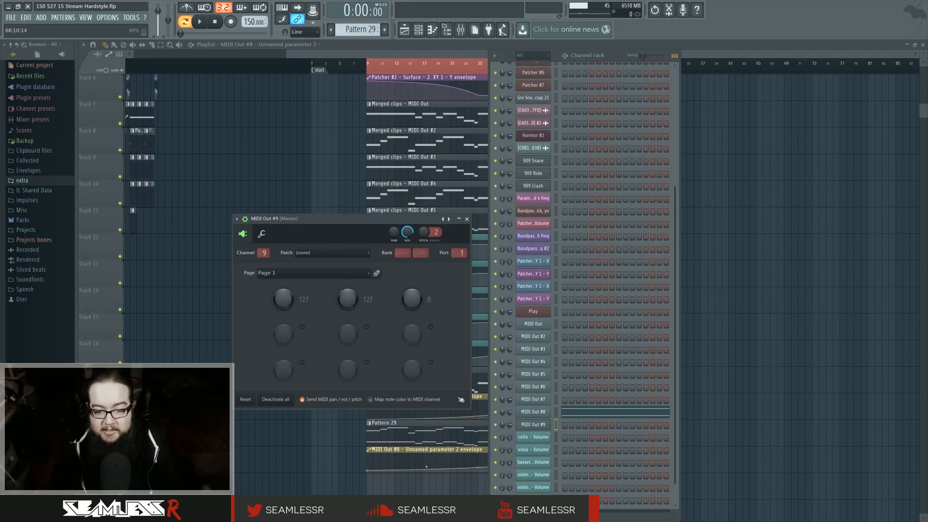
Step: Copy all notes of the MIDI Out #5 melody from its merged clip and return to the channel rack
click(477, 384)
double_click(488, 209)
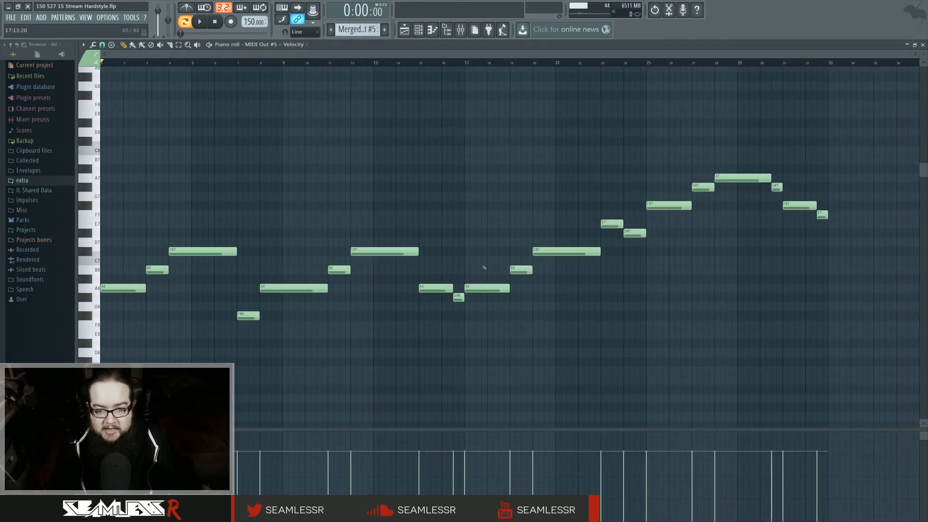
drag(128, 111, 806, 355)
ctrl+click(819, 357)
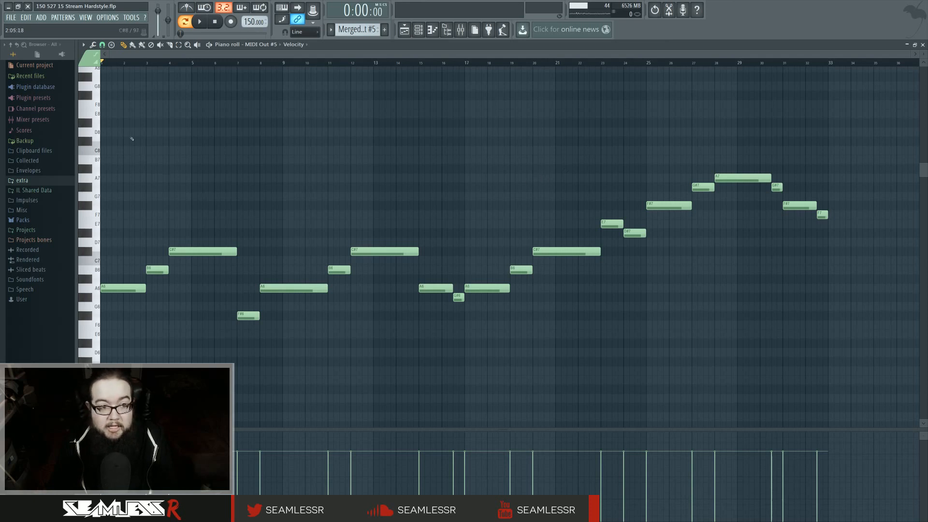
drag(125, 108, 856, 360)
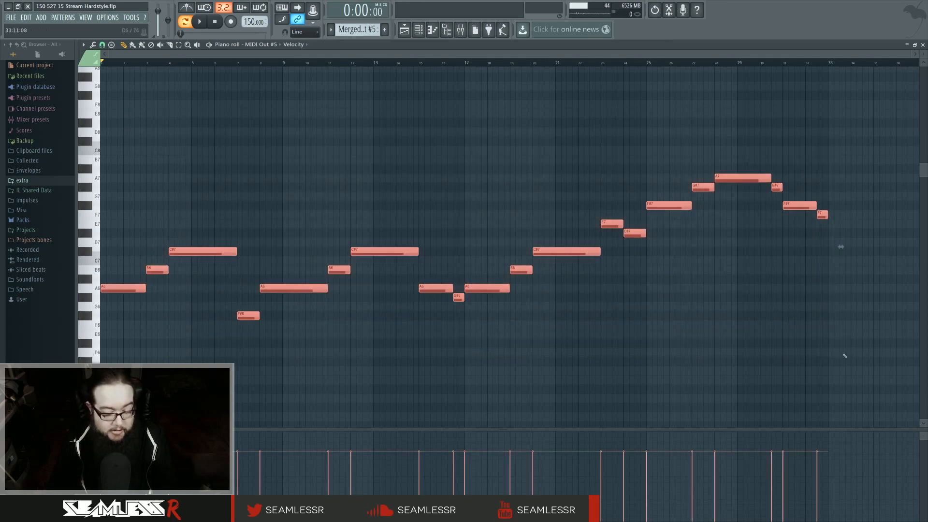
click(406, 32)
click(417, 32)
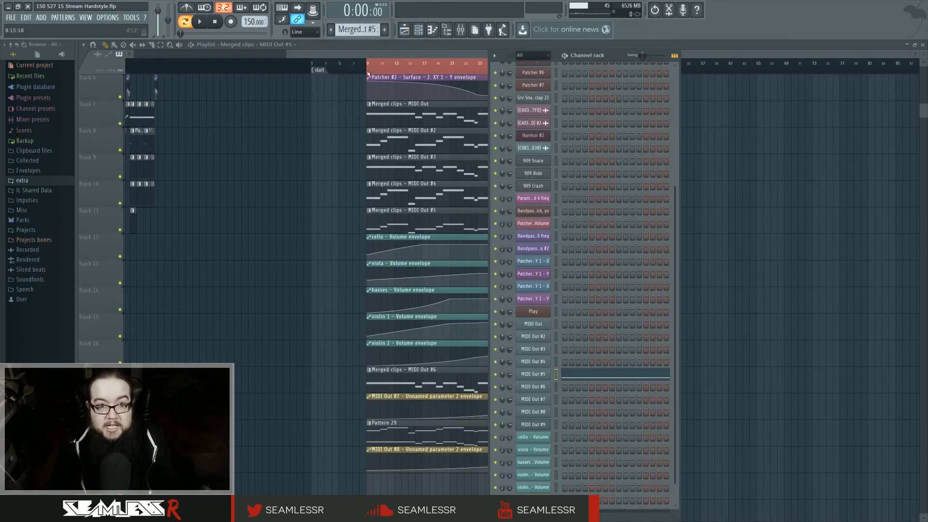
Step: Try to split the Merged clips - MIDI Out #5 pattern by channel
click(356, 29)
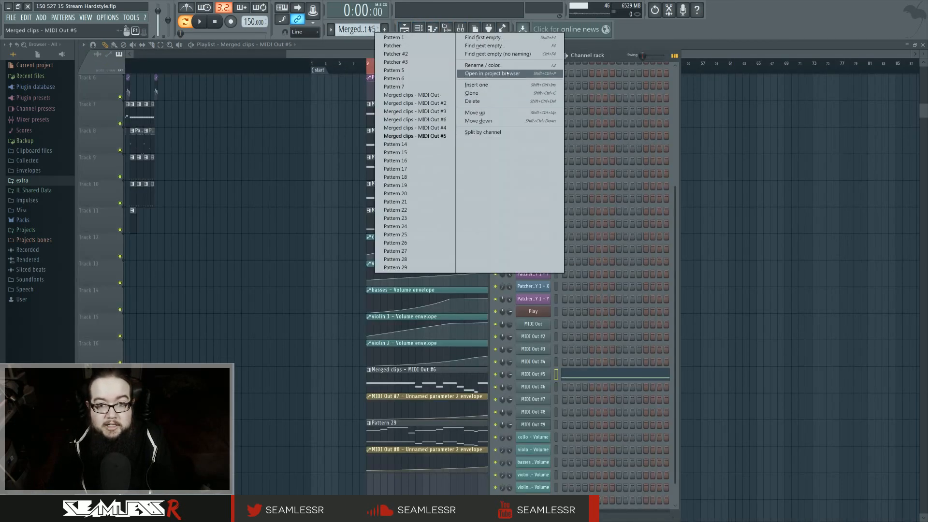
click(493, 132)
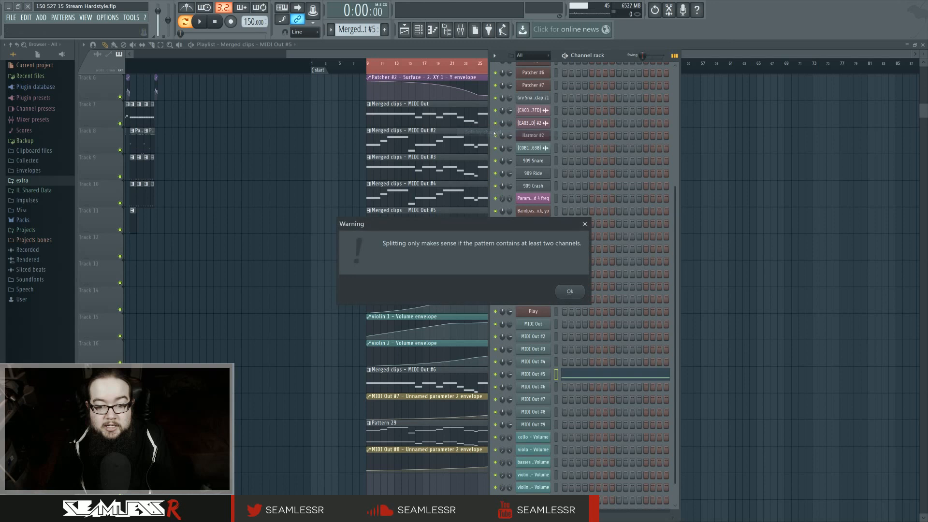
click(585, 225)
Step: Switch to the empty Pattern 30 and paste the copied melody into the piano roll of MIDI Out #9
click(357, 29)
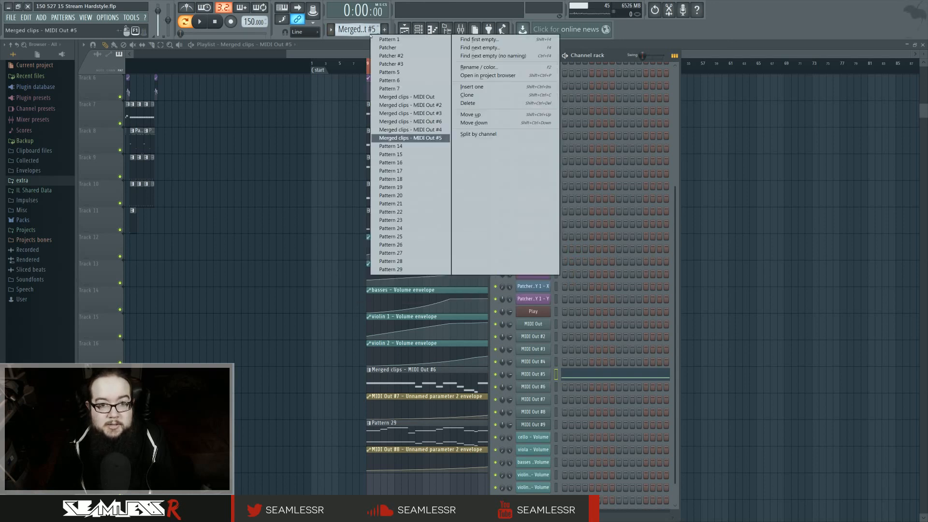
click(494, 55)
right_click(543, 424)
click(568, 425)
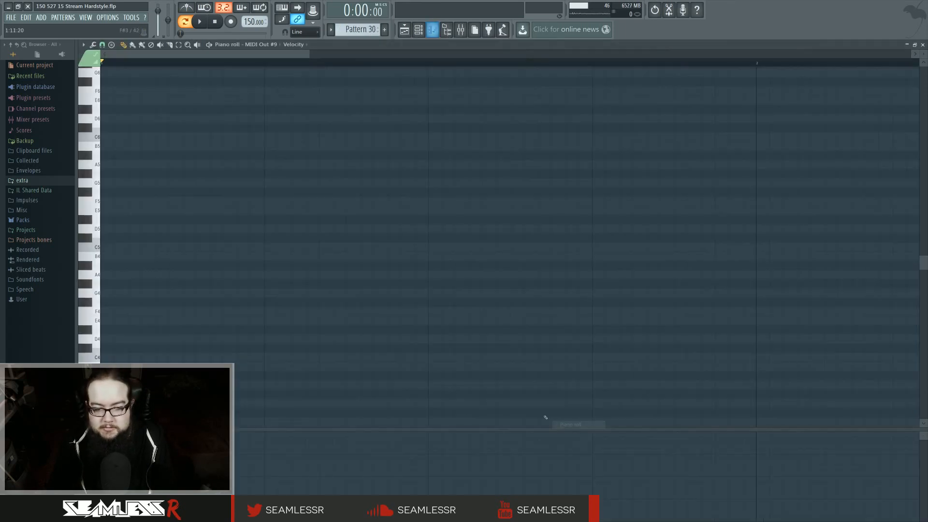
scroll(362, 342, down, 5)
Step: Play Pattern 30 from the start and from around bar 27 to check the trumpets' range
key(space)
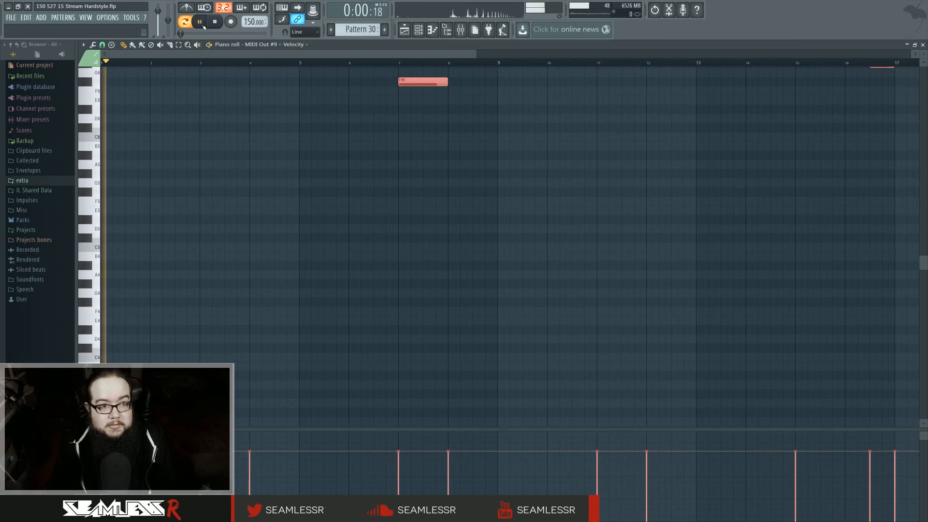
scroll(288, 240, up, 5)
scroll(288, 240, down, 3)
scroll(289, 256, up, 1)
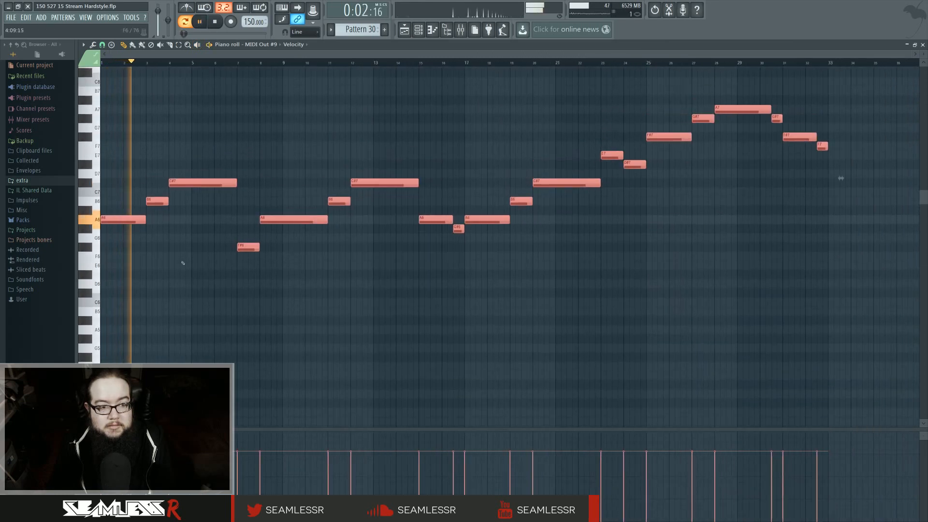
drag(127, 87, 792, 299)
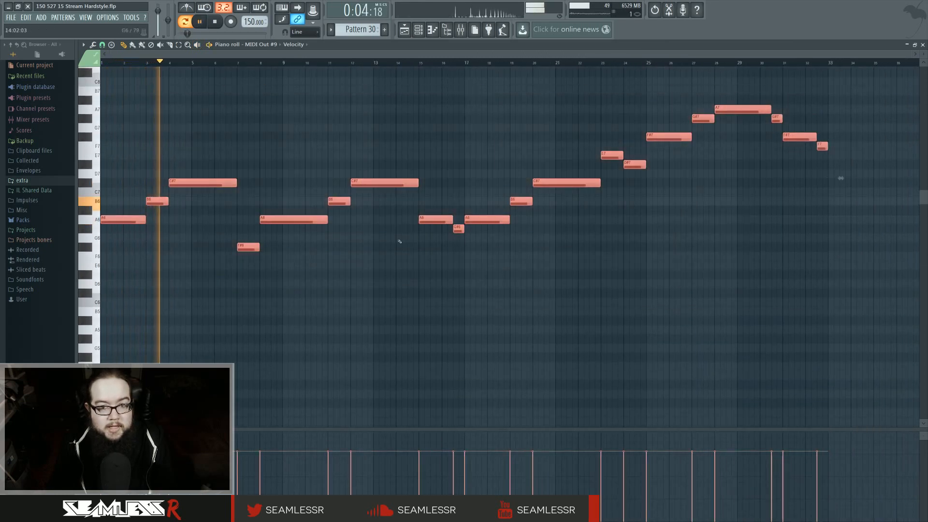
key(space)
click(716, 63)
click(705, 63)
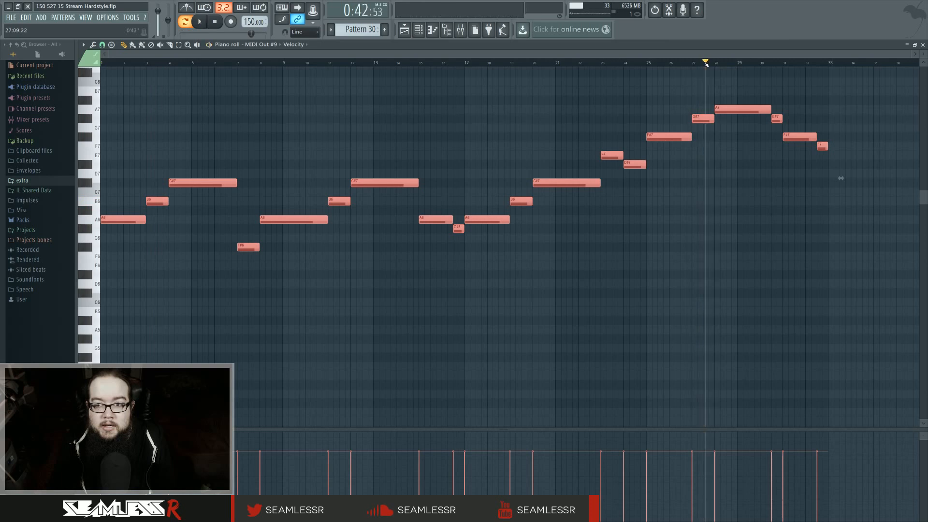
key(space)
key(space)
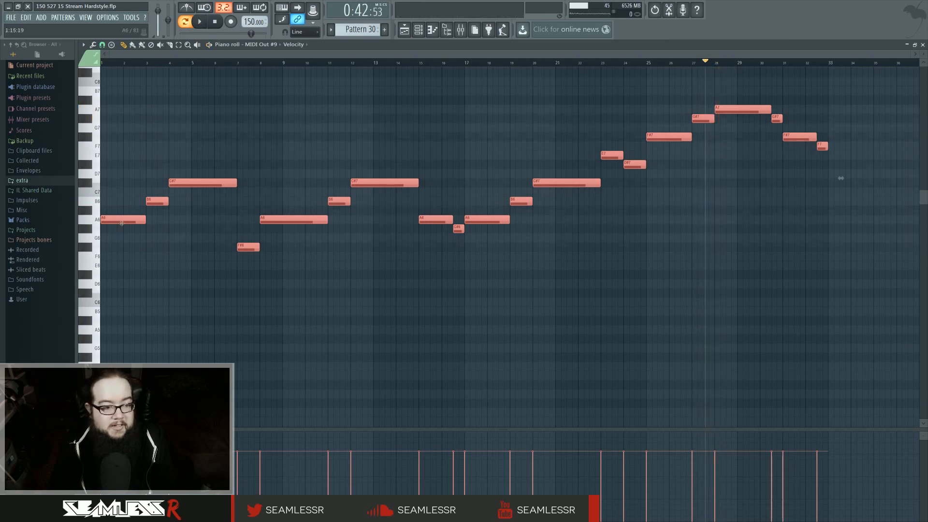
key(space)
Step: Stop playback and place Pattern 30 in the playlist at bar 9, on the track below the MIDI Out #8 envelope
key(F5)
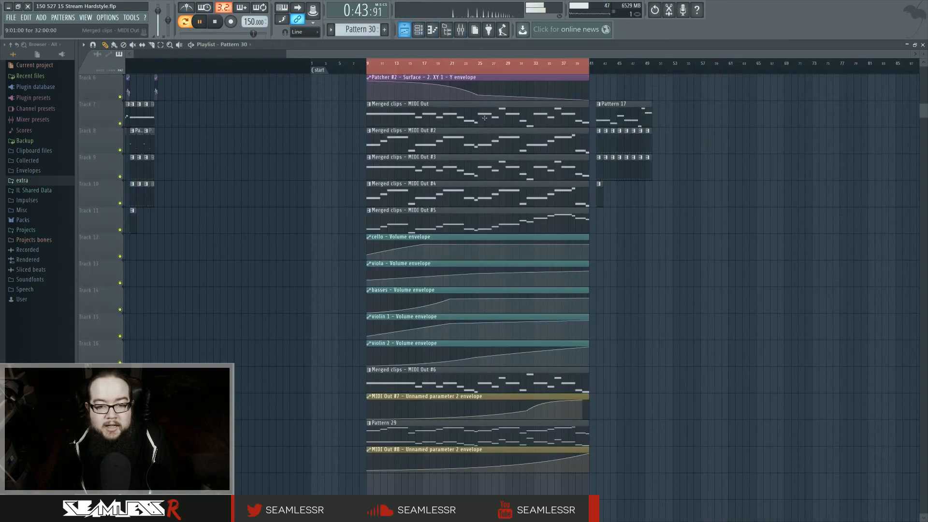
key(space)
scroll(372, 452, down, 1)
click(372, 452)
Step: Set the second Page 1 knob of MIDI Out #9 to 0 and create a rising automation clip for it below Pattern 30
key(F6)
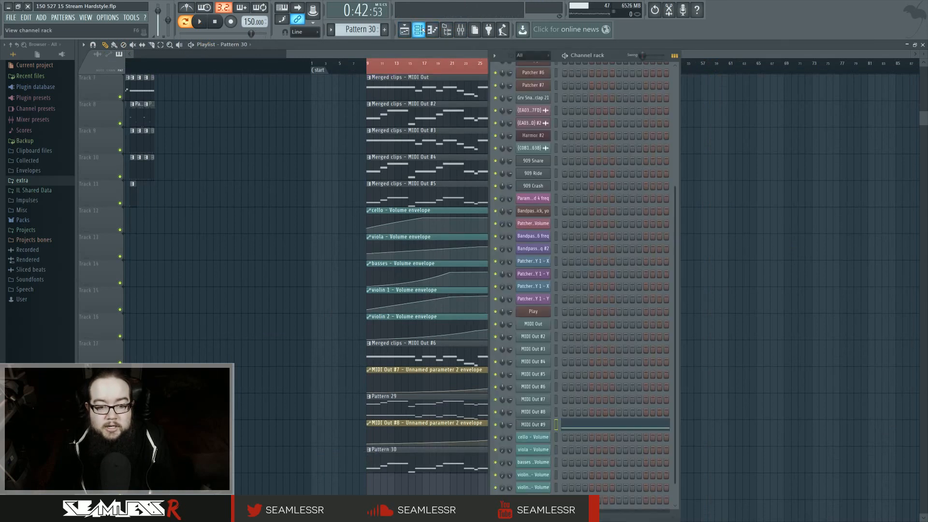
click(541, 425)
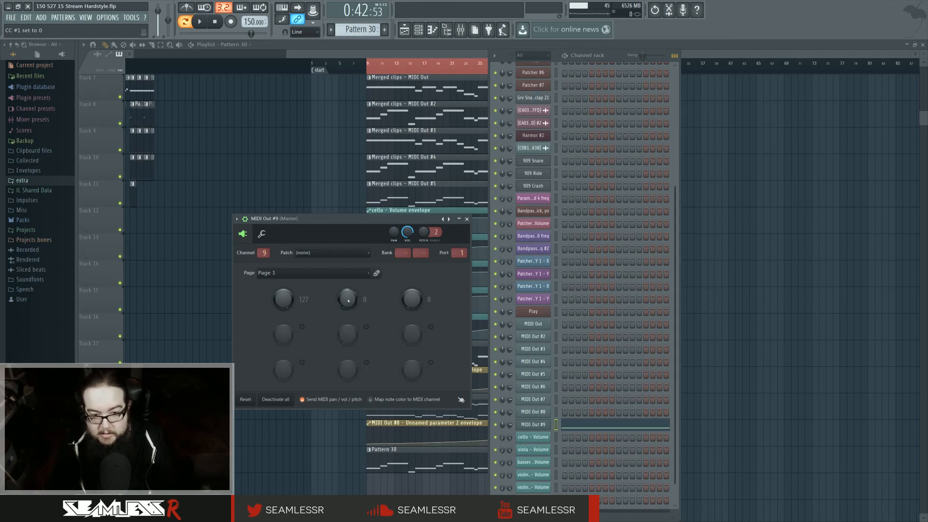
right_click(348, 299)
click(382, 364)
right_click(739, 276)
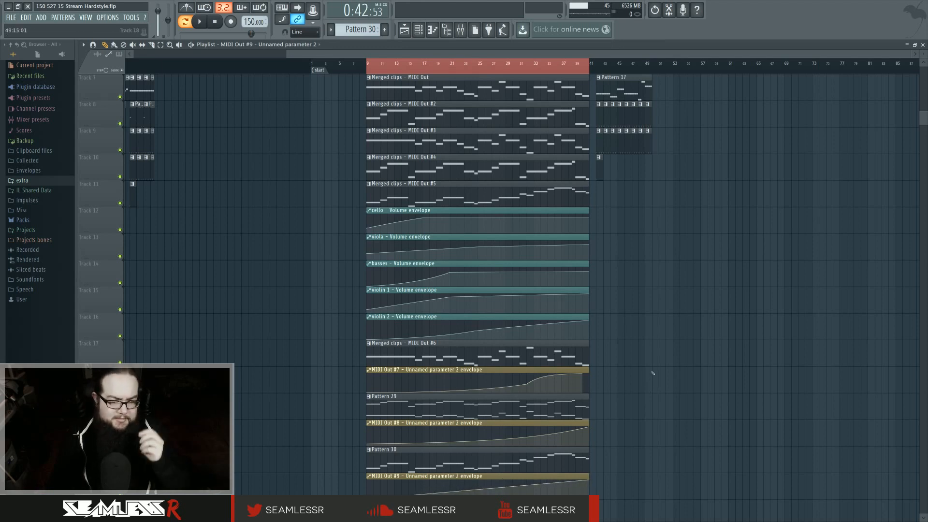
Step: Play the full arrangement from bar 9 with the mixer open to check the brass levels
click(368, 66)
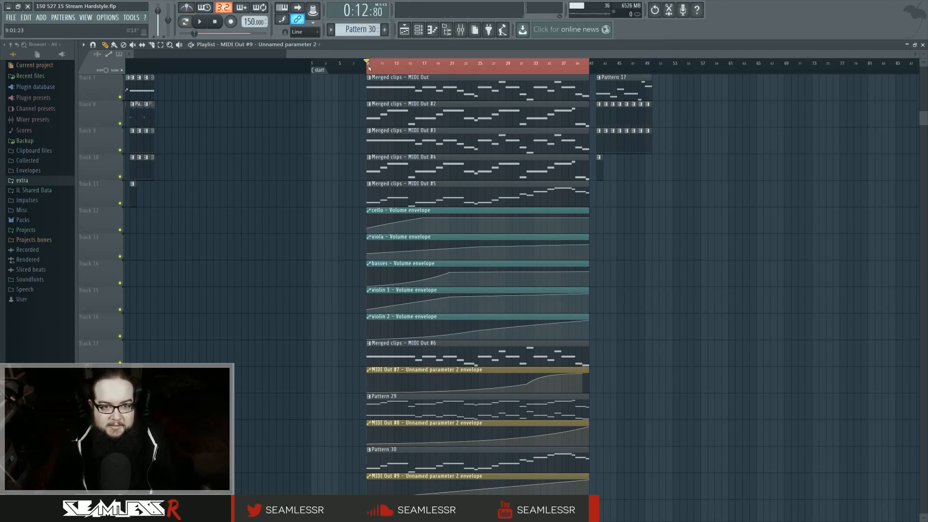
click(461, 30)
key(space)
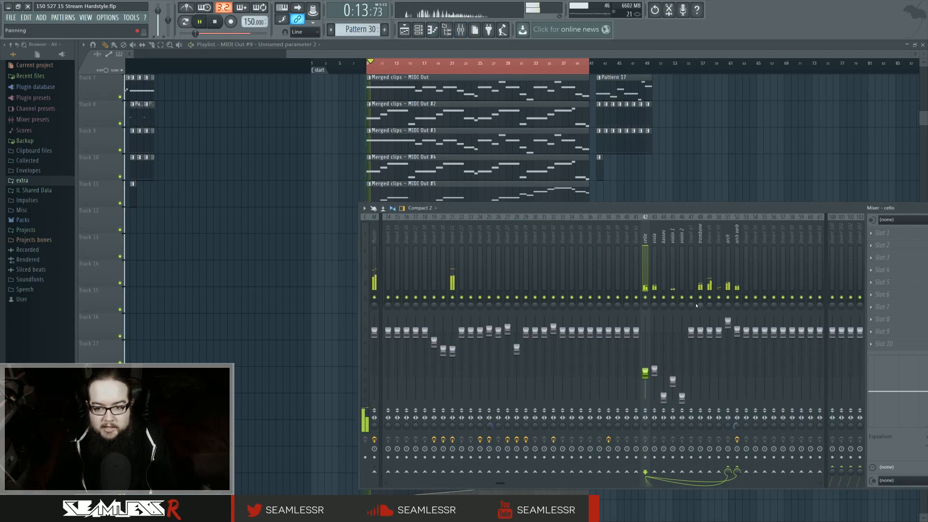
Step: Restrict playback to mixer tracks 42 through 52, play the section, and lower the orch verb fader to about 95% (-1.2 dB)
key(space)
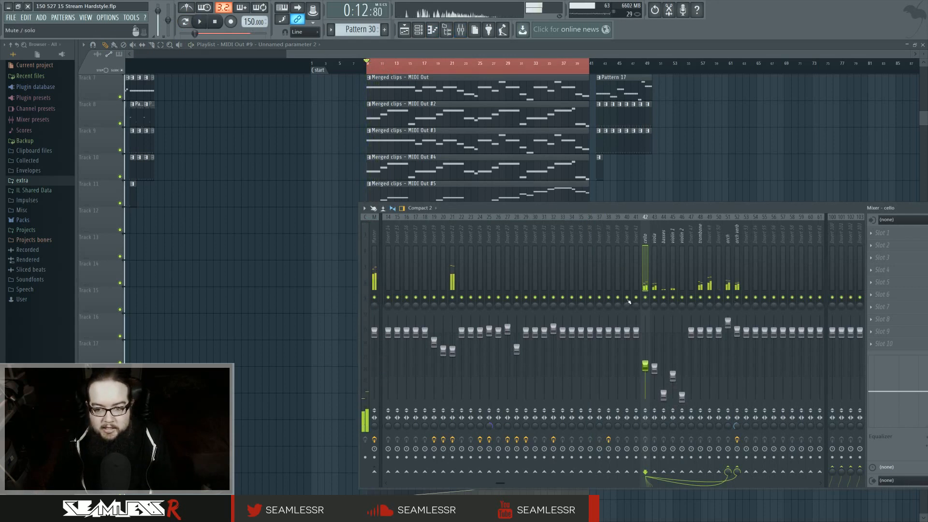
right_click(645, 298)
drag(655, 299, 719, 298)
click(692, 299)
key(space)
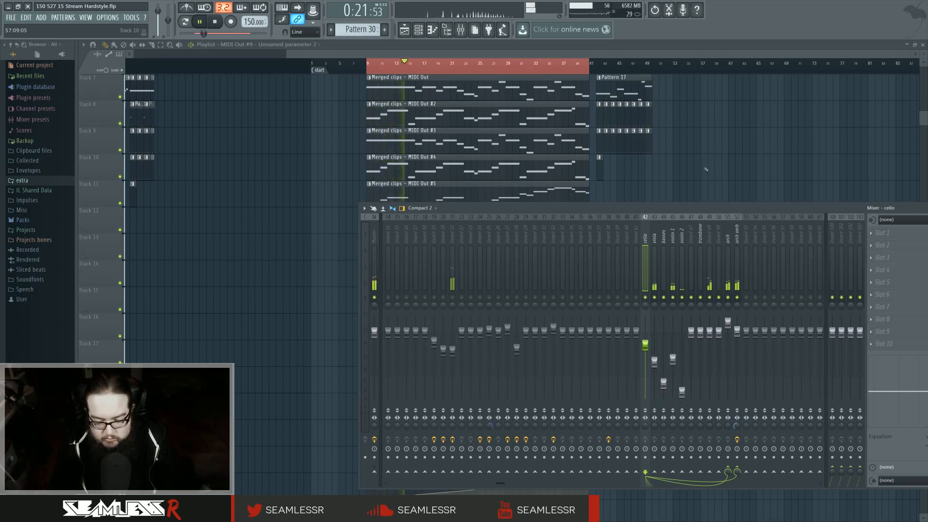
drag(737, 331, 737, 338)
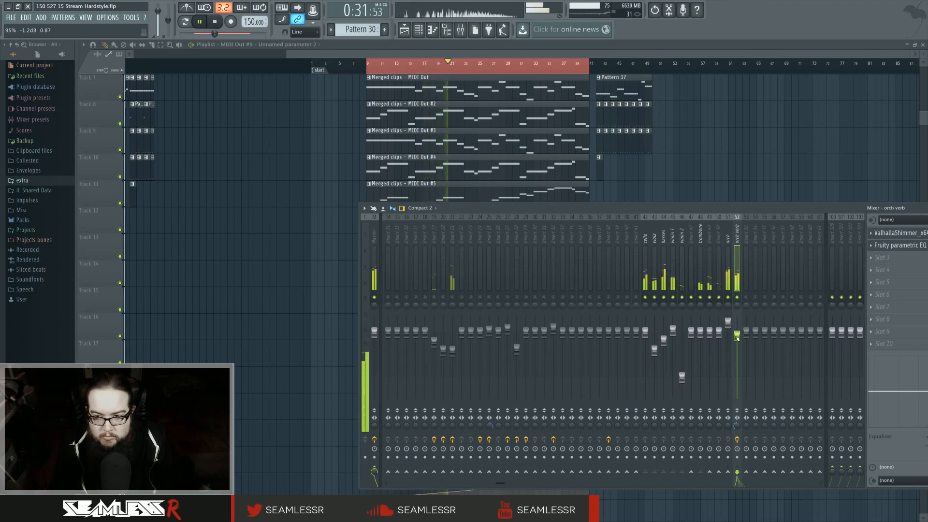
key(space)
Step: During playback, route Insert 49 only to the orch track and add a send to orch verb
click(710, 234)
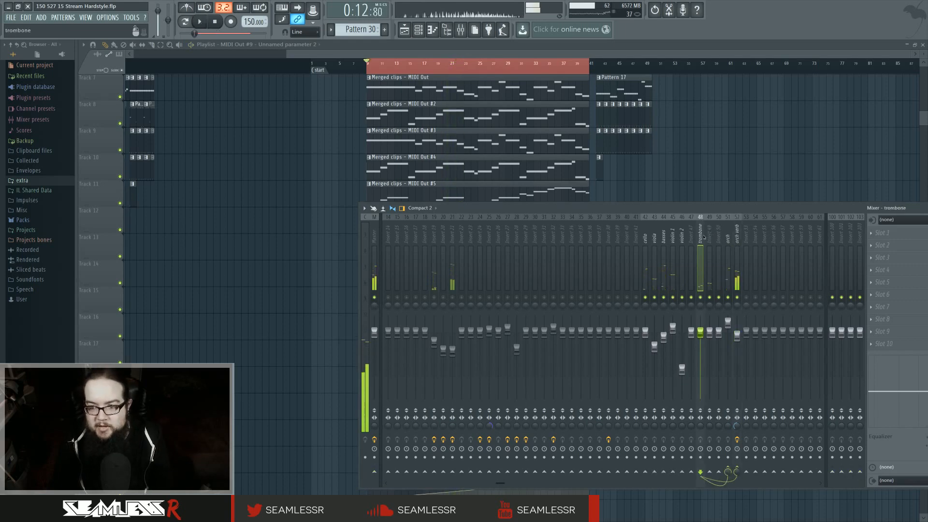
click(419, 30)
click(541, 290)
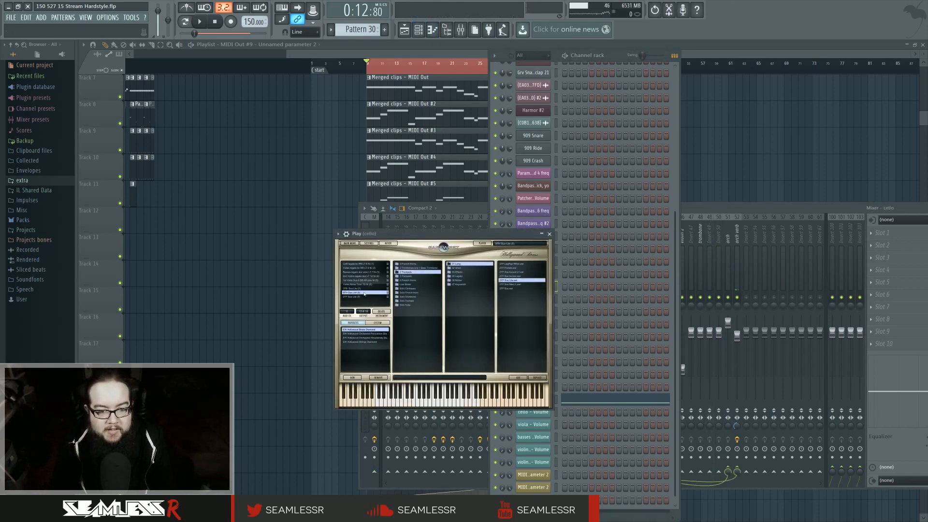
click(708, 237)
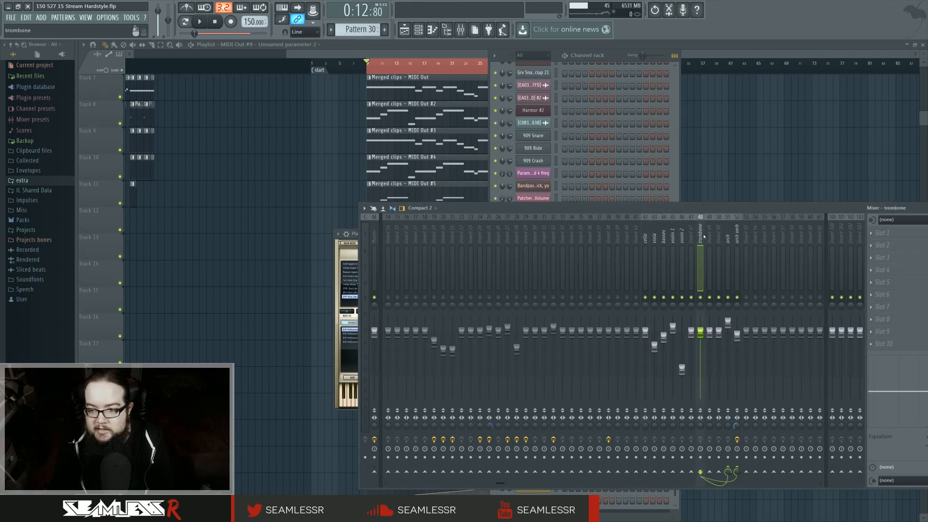
key(space)
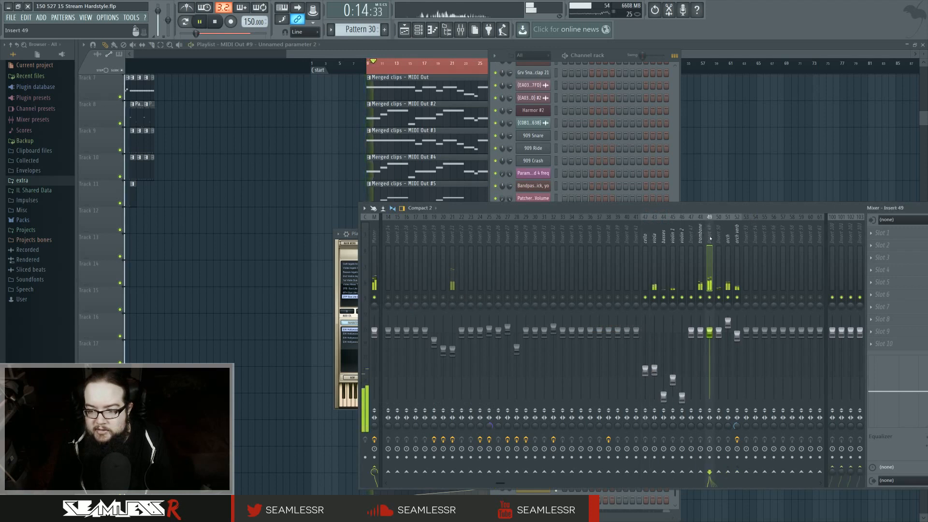
right_click(729, 473)
click(740, 488)
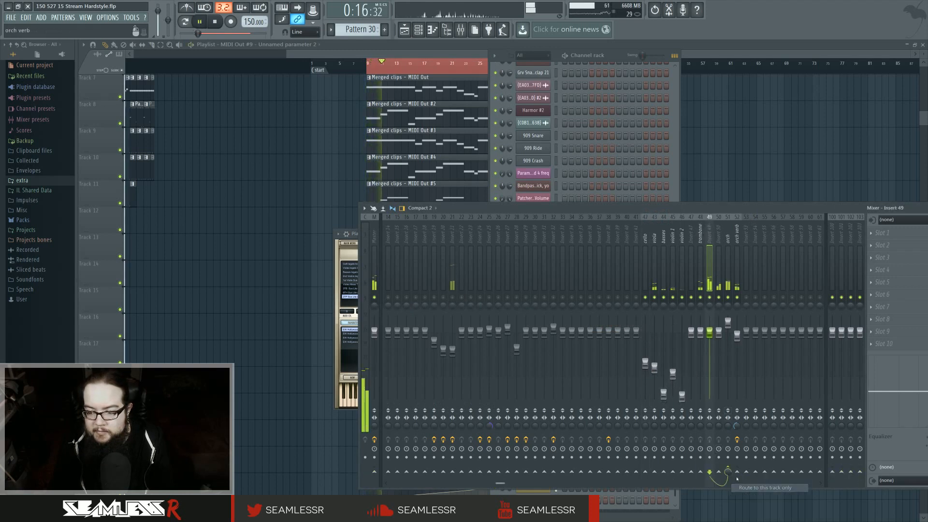
click(737, 472)
Step: Route Insert 50 only to the orch track, add a send to orch verb, and stop playback
click(719, 265)
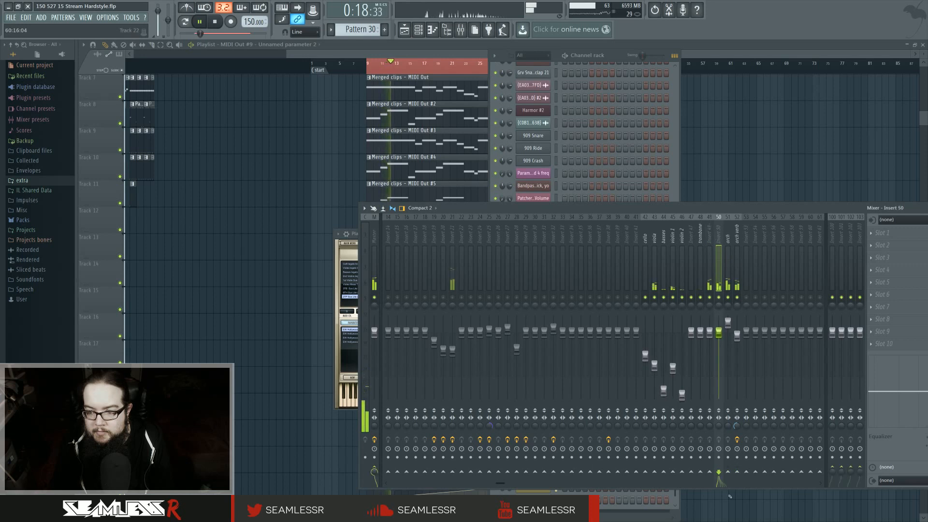
right_click(728, 473)
click(741, 488)
click(737, 472)
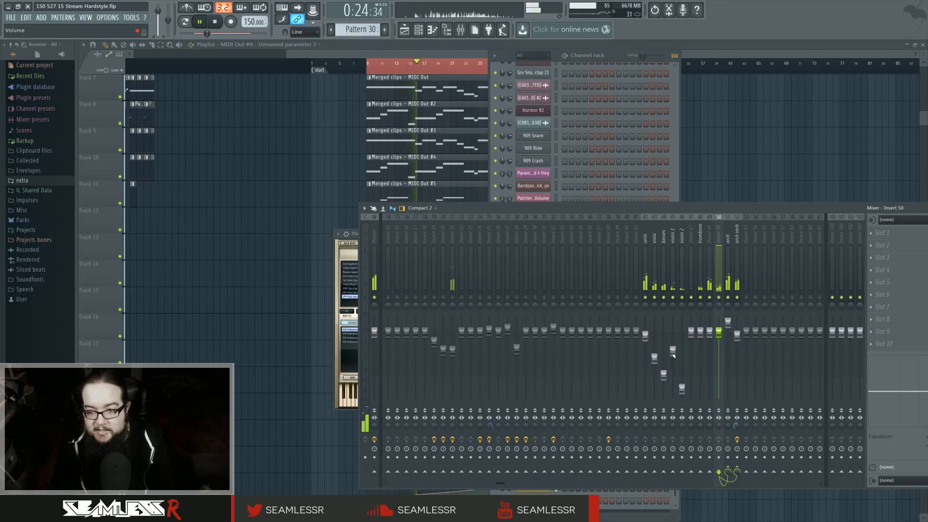
key(space)
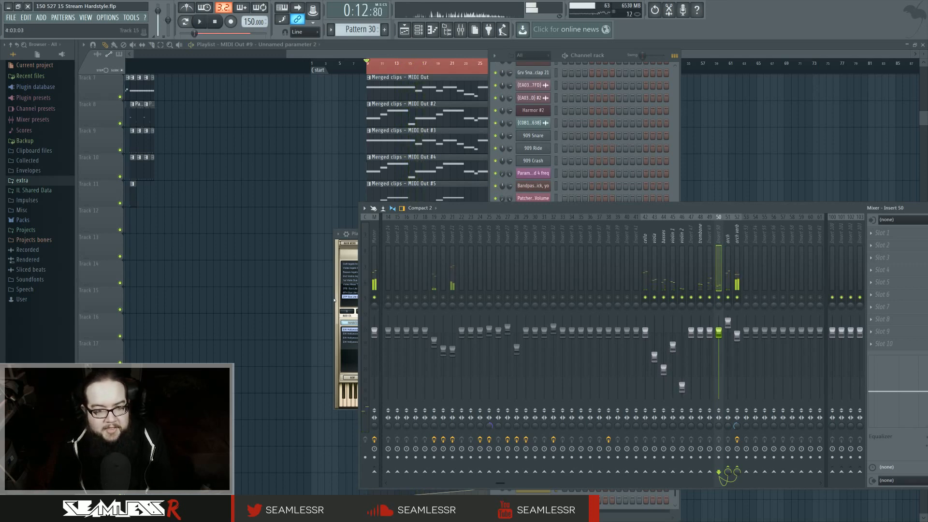
Step: Raise the Maximum Voices in the streaming settings of the cello's Play instrument and apply the change
click(335, 301)
click(368, 243)
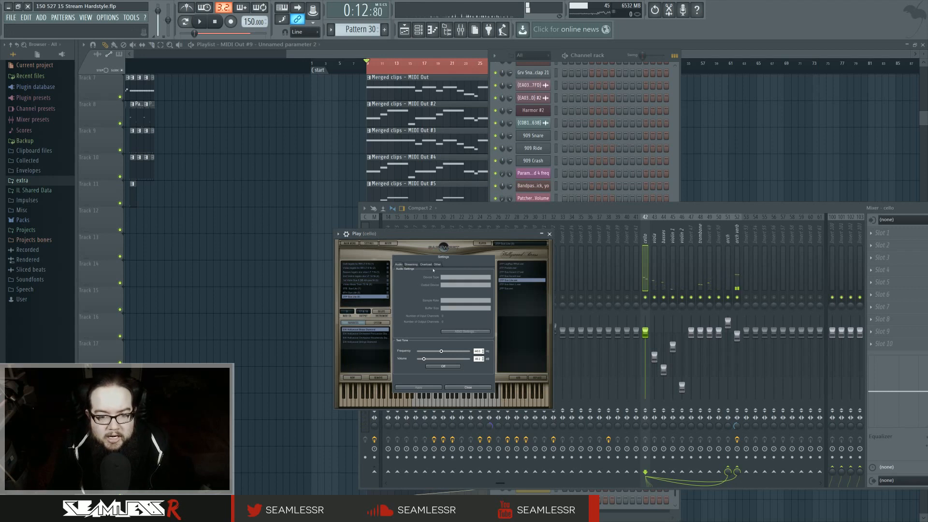
click(411, 264)
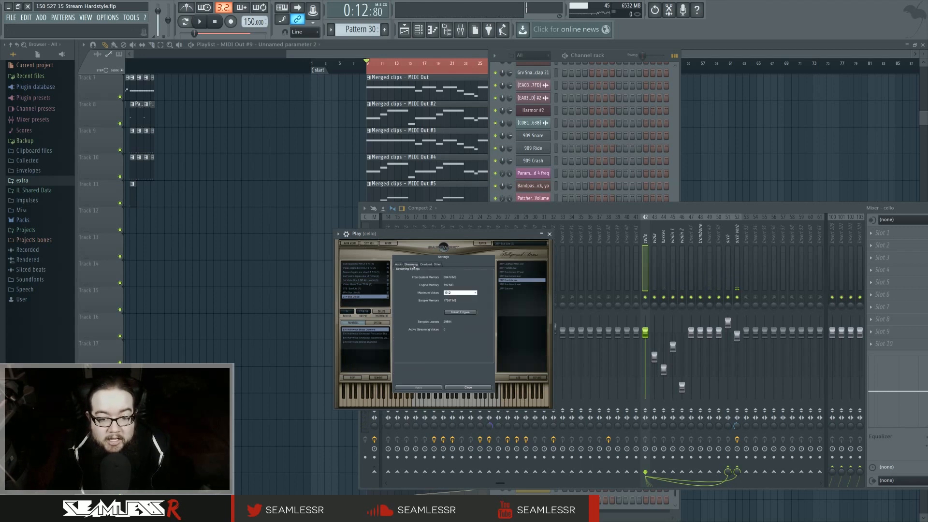
click(477, 294)
click(476, 305)
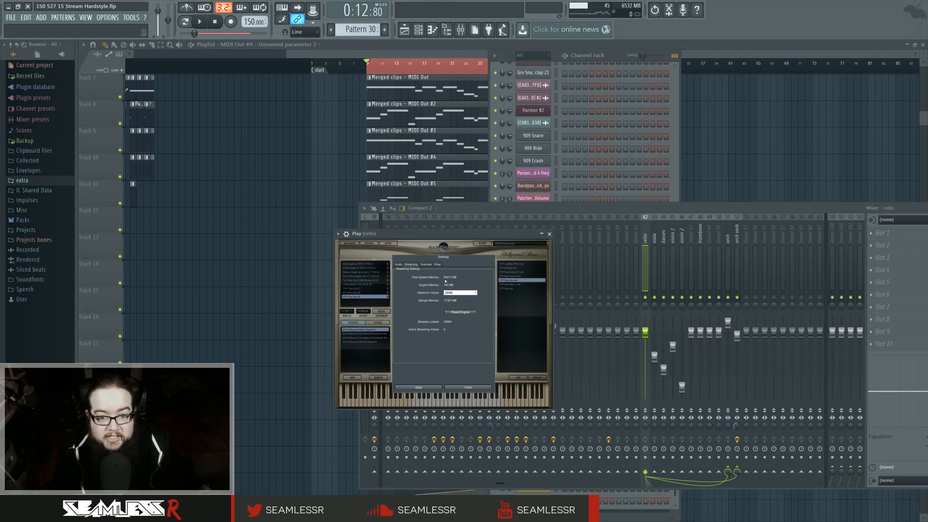
click(440, 388)
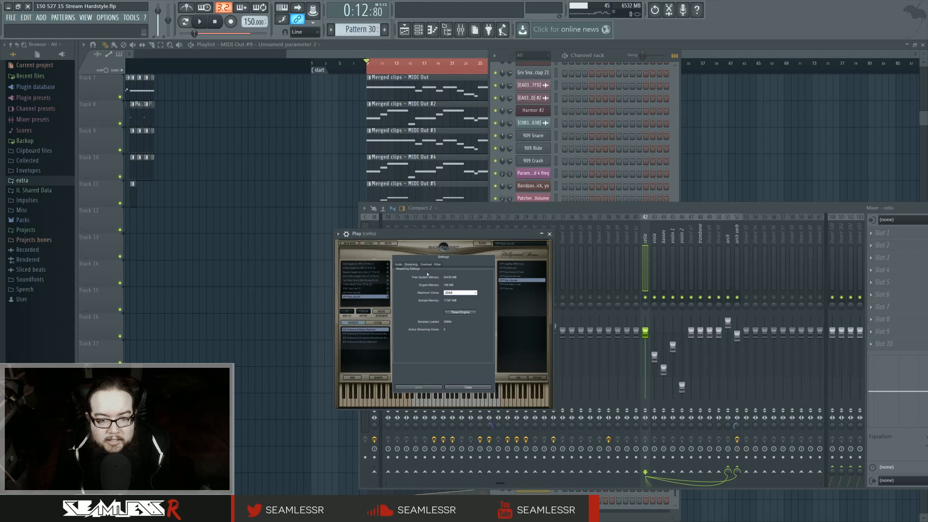
Step: Change the Overload Protection setting in Play, apply it, review the audio and streaming settings, and close the settings
click(425, 264)
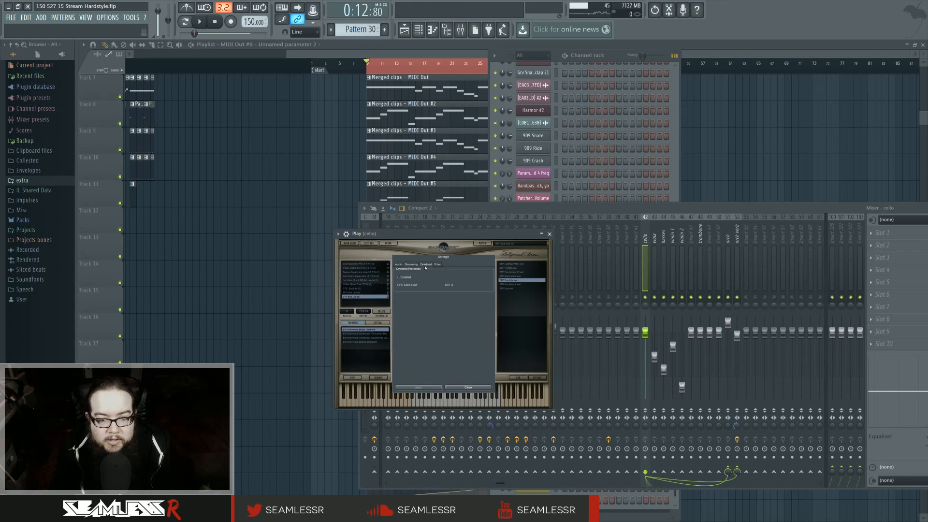
click(438, 265)
click(431, 267)
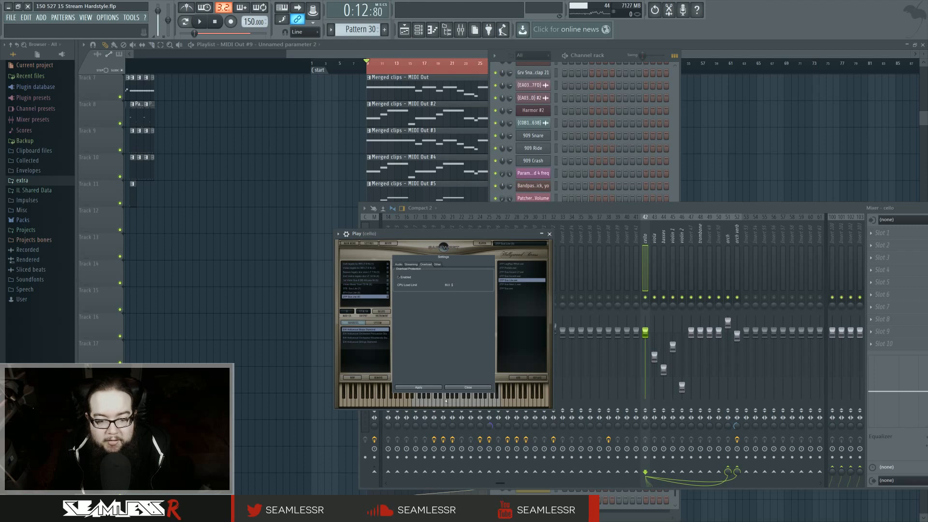
click(433, 388)
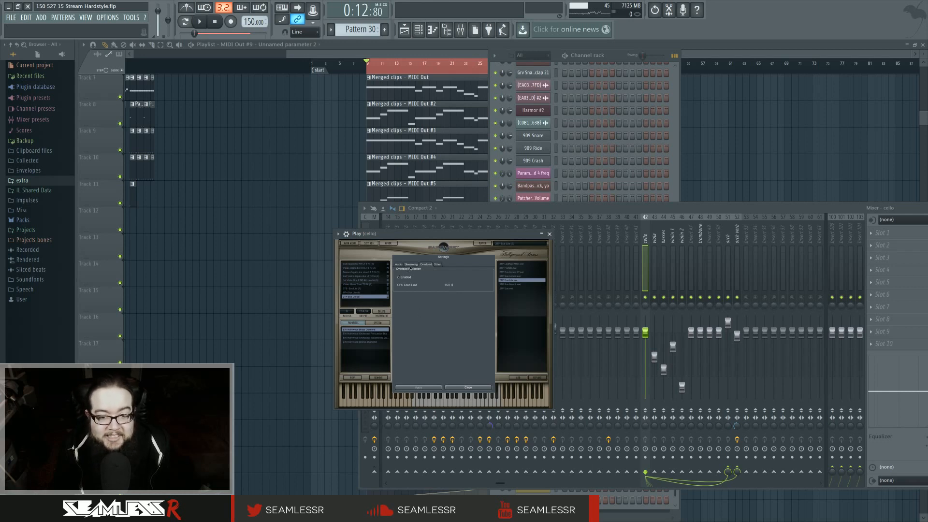
click(400, 265)
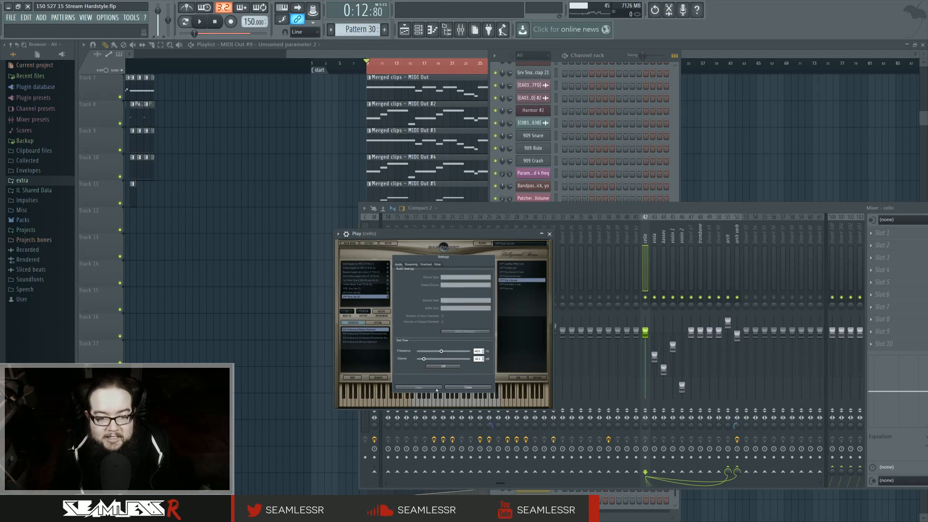
click(426, 265)
click(411, 265)
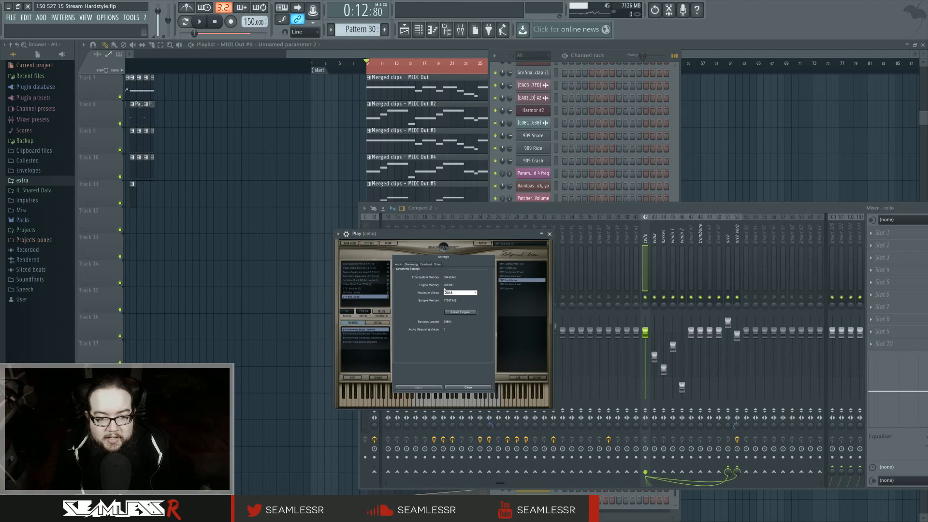
click(399, 265)
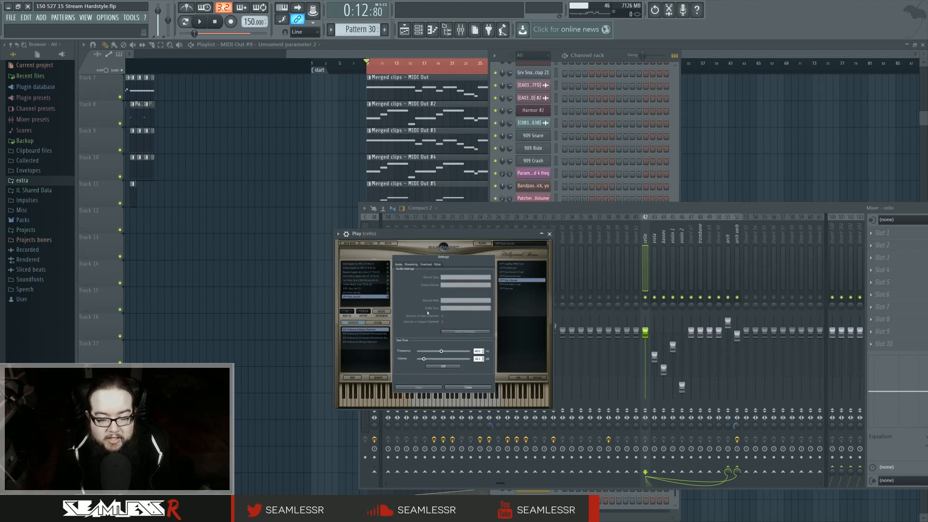
click(462, 388)
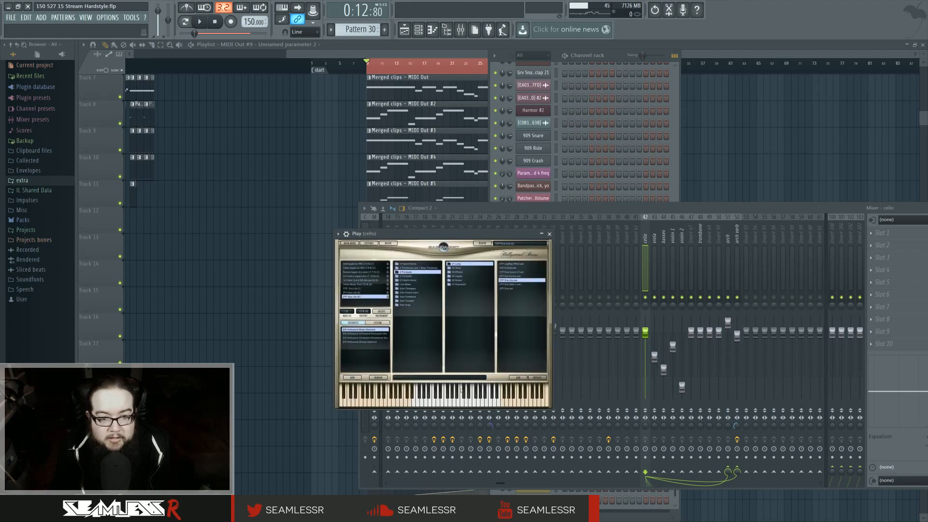
Step: Examine Play's Stream From Disk option and check the system's memory usage in Windows Task Manager
click(355, 246)
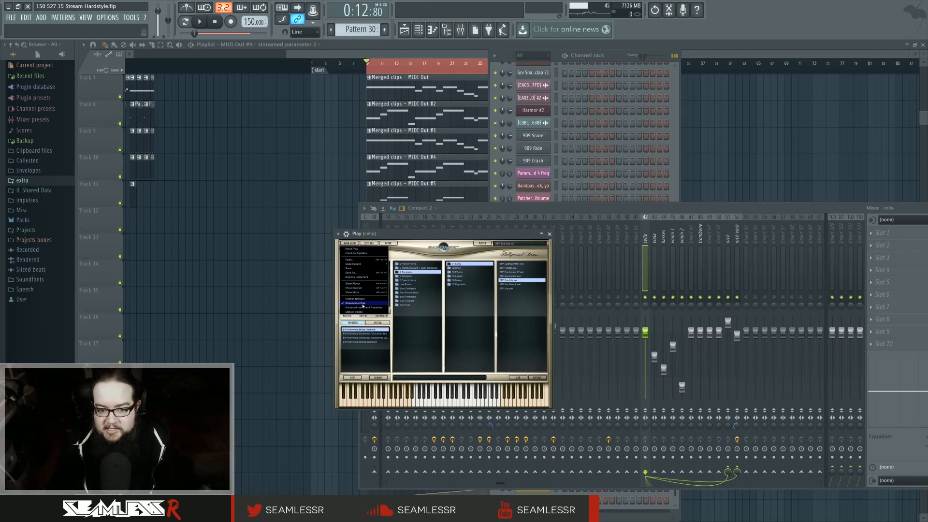
click(446, 235)
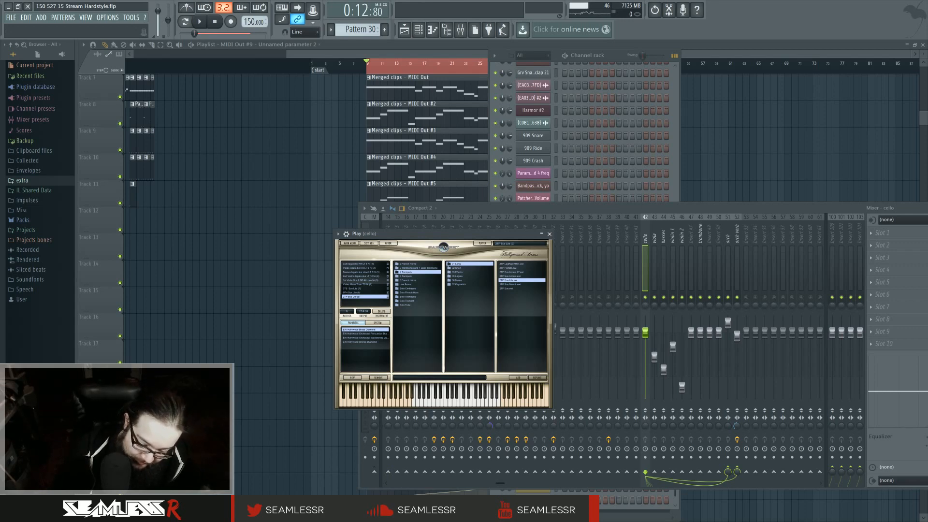
key(ctrl+shift+Escape)
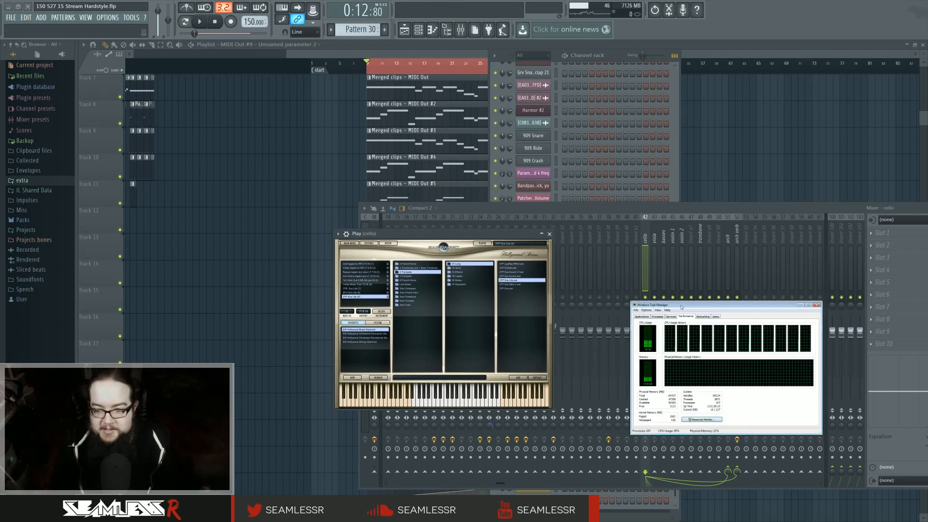
drag(681, 307, 631, 259)
click(767, 258)
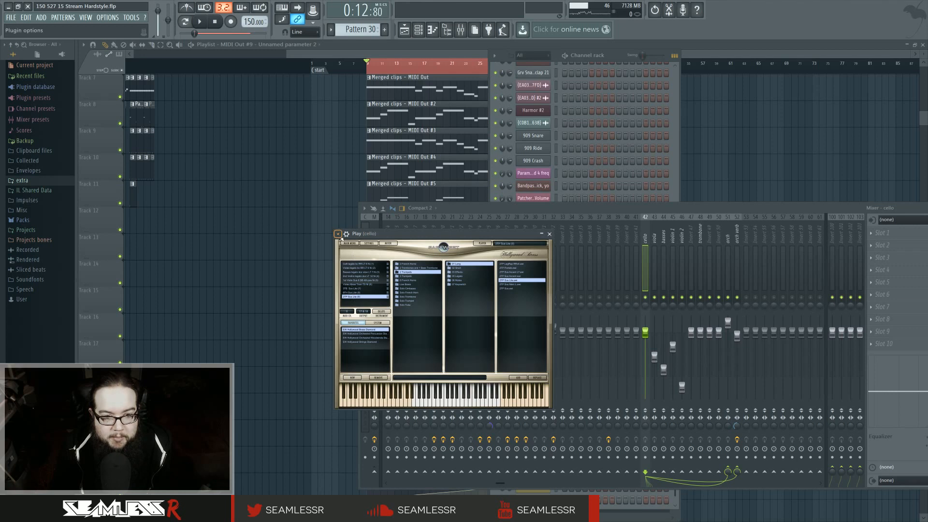
click(353, 243)
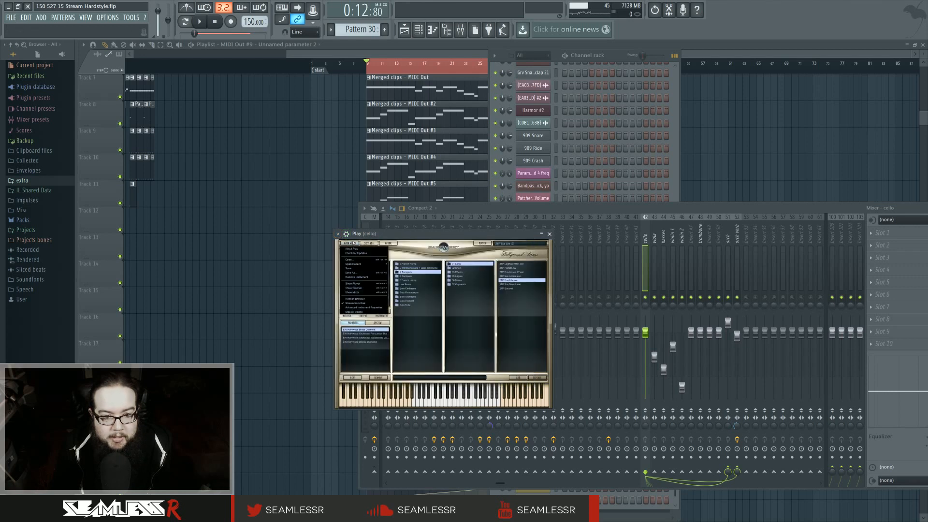
click(353, 243)
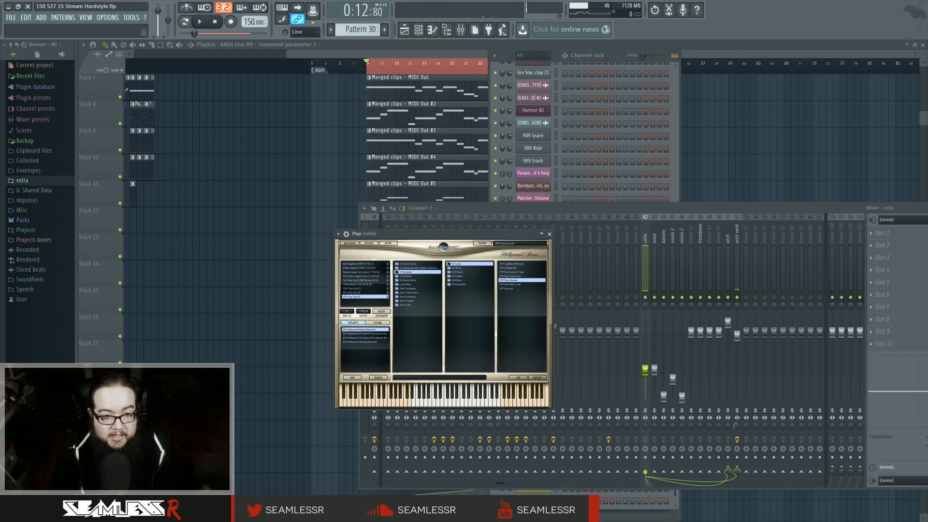
Step: Turn off Stream From Disk in Play for the ninth, eighth and seventh instruments in the loaded list
click(350, 244)
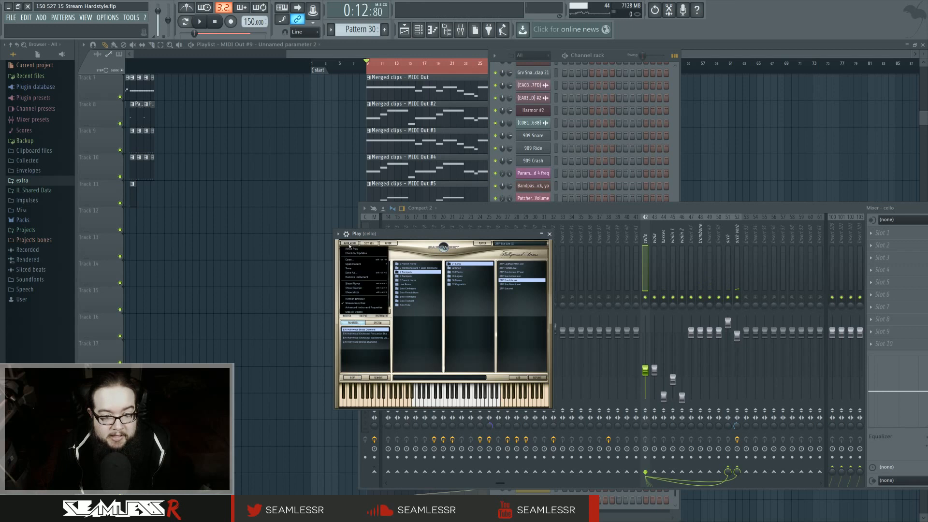
click(356, 303)
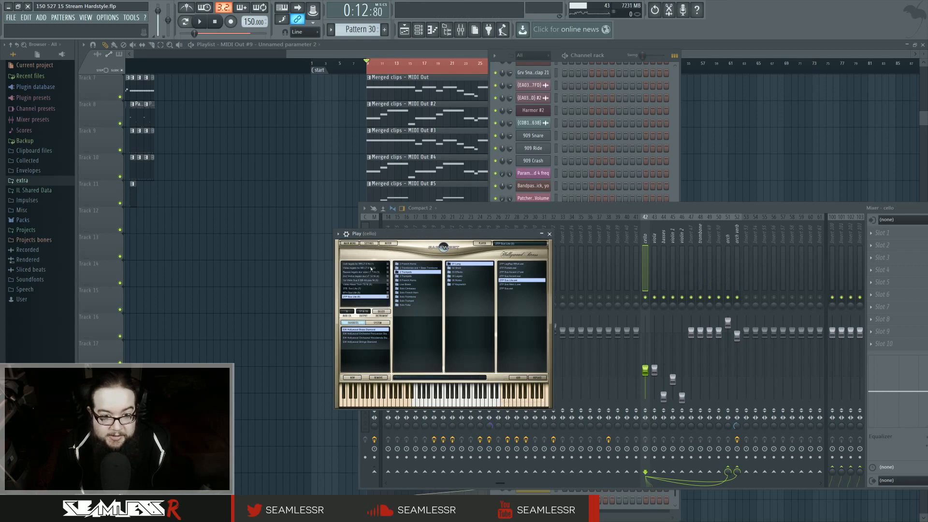
click(354, 293)
click(350, 244)
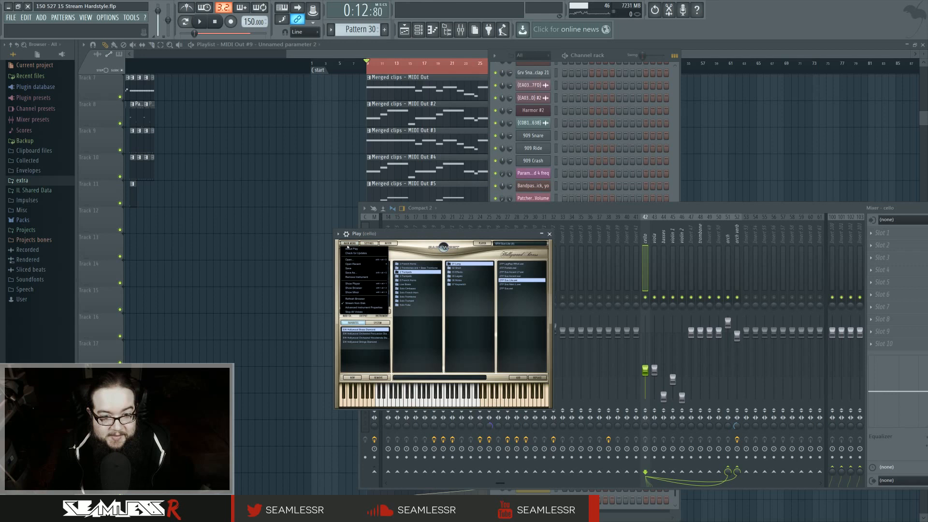
click(357, 305)
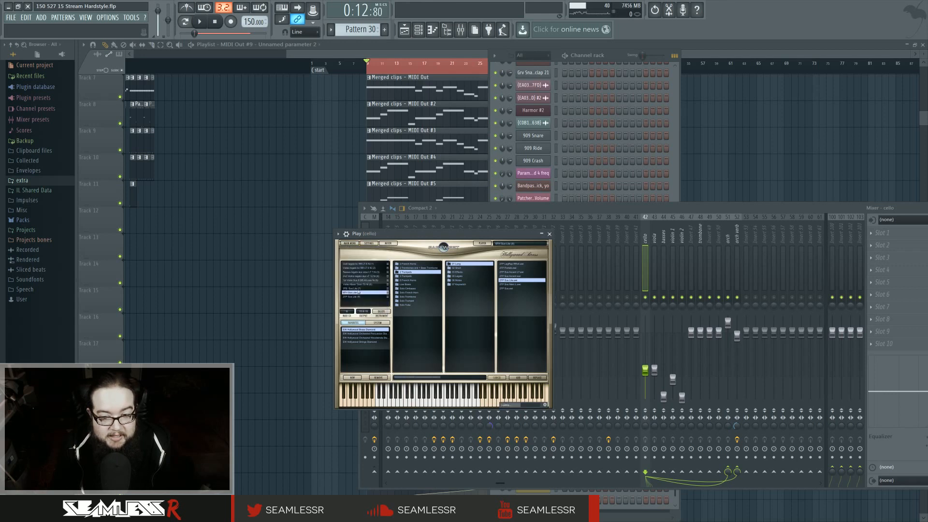
click(356, 288)
click(349, 243)
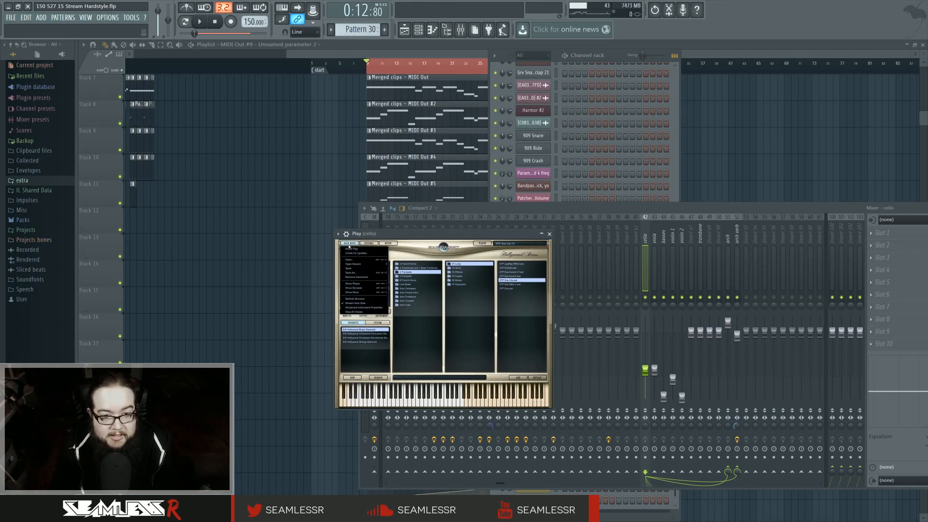
click(360, 305)
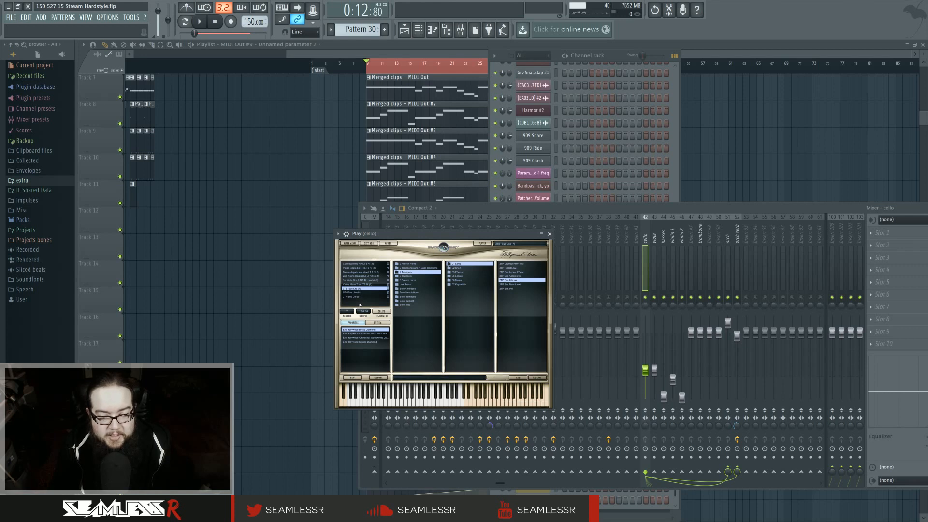
Step: Turn off Stream From Disk for the sixth and fifth loaded instruments, accepting the loading of their samples into RAM
click(355, 285)
click(348, 245)
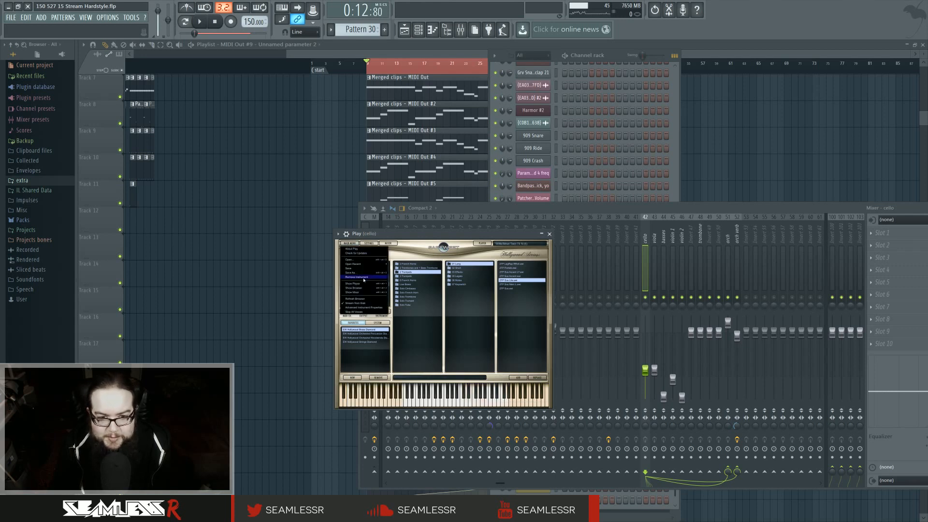
click(366, 305)
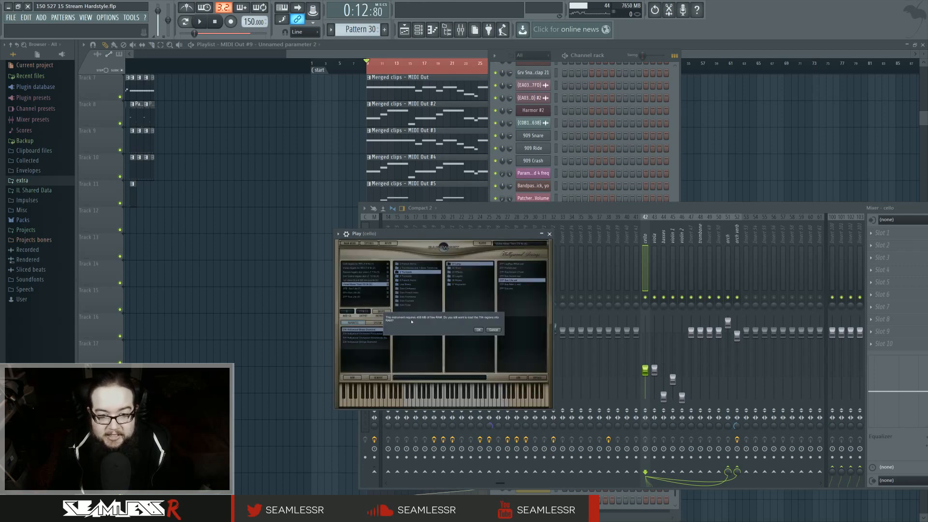
click(479, 330)
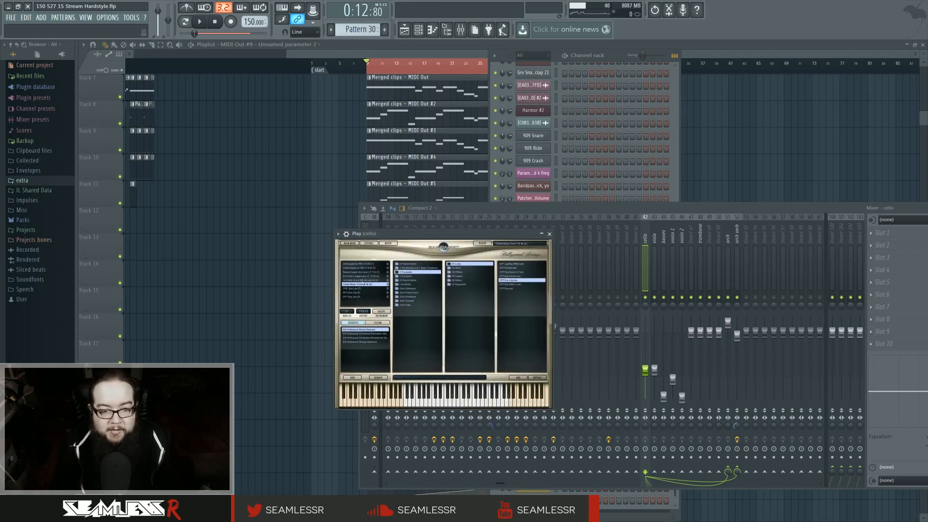
click(362, 280)
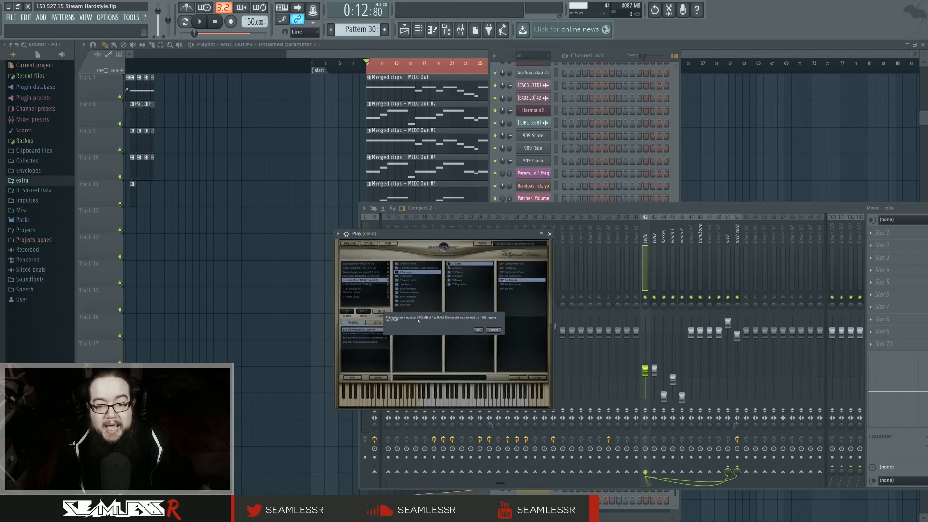
click(478, 330)
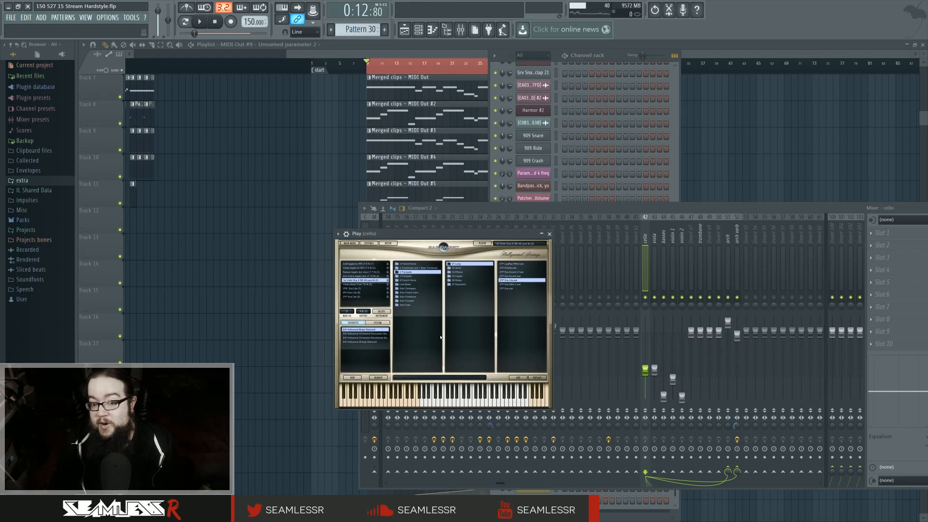
Step: Load the fourth instrument fully into RAM by turning off Stream From Disk, and check memory usage in Windows Task Manager
click(367, 277)
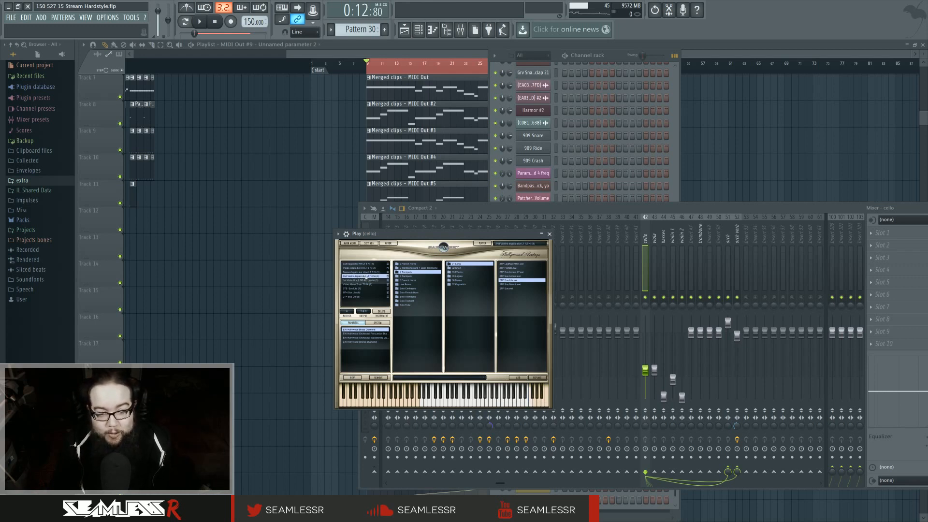
click(349, 243)
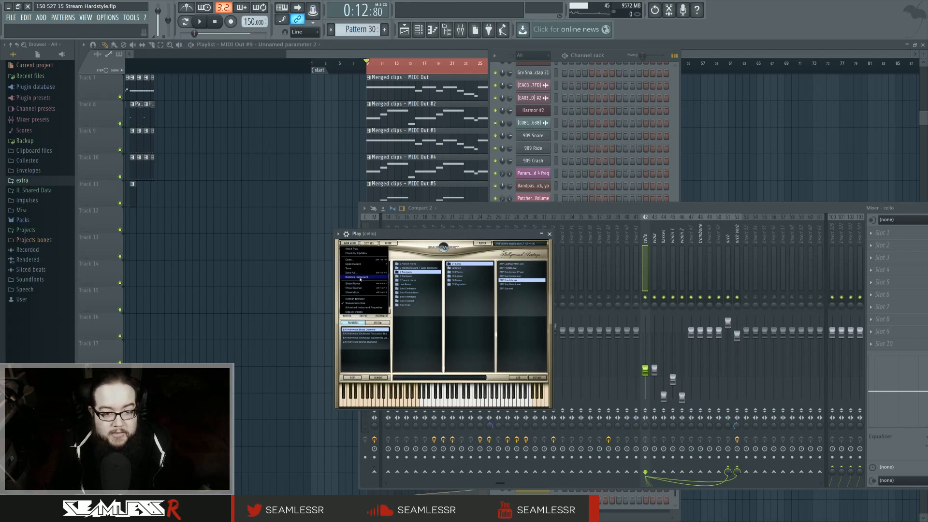
click(362, 312)
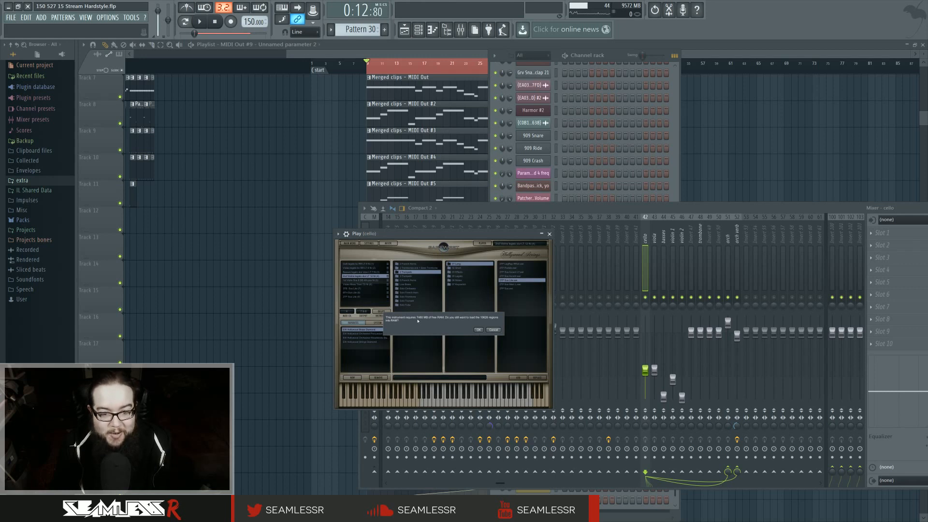
click(478, 330)
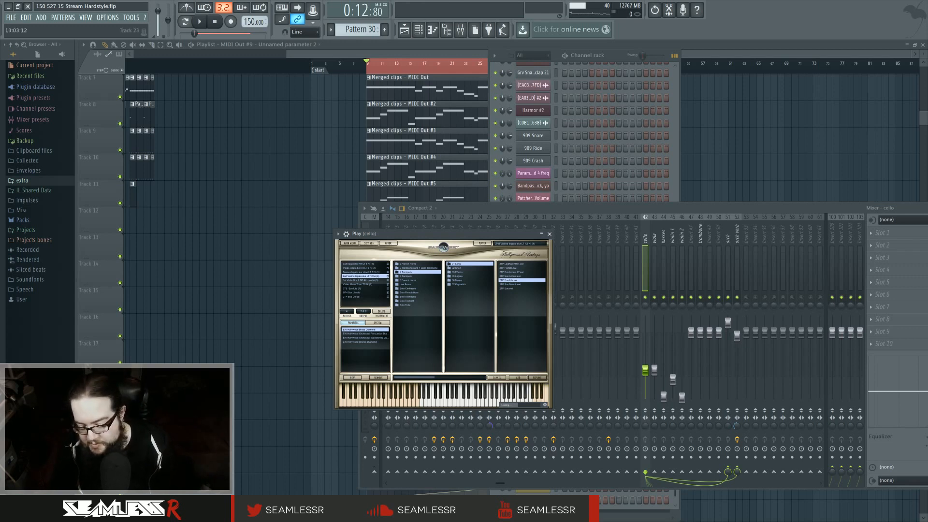
key(ctrl+shift+Escape)
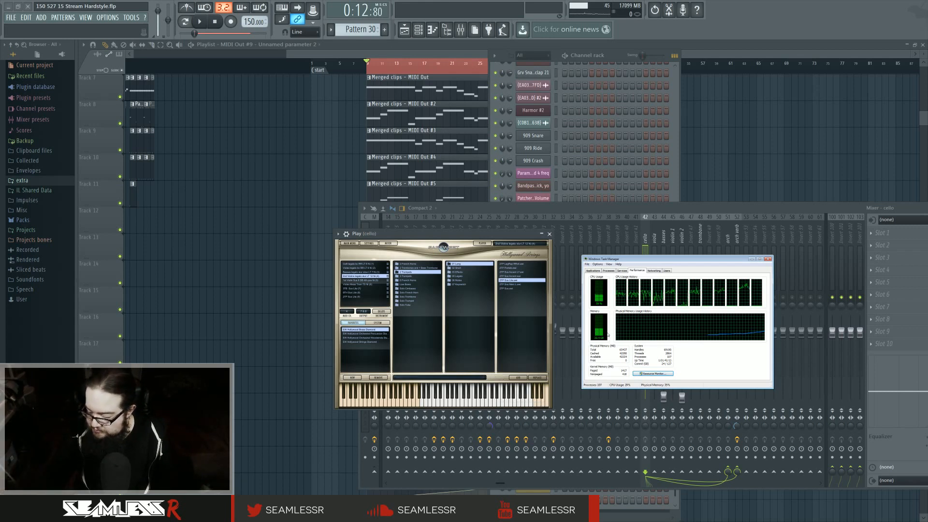
Step: Turn off Stream From Disk for the third loaded instrument in Play and accept loading it into RAM
click(356, 272)
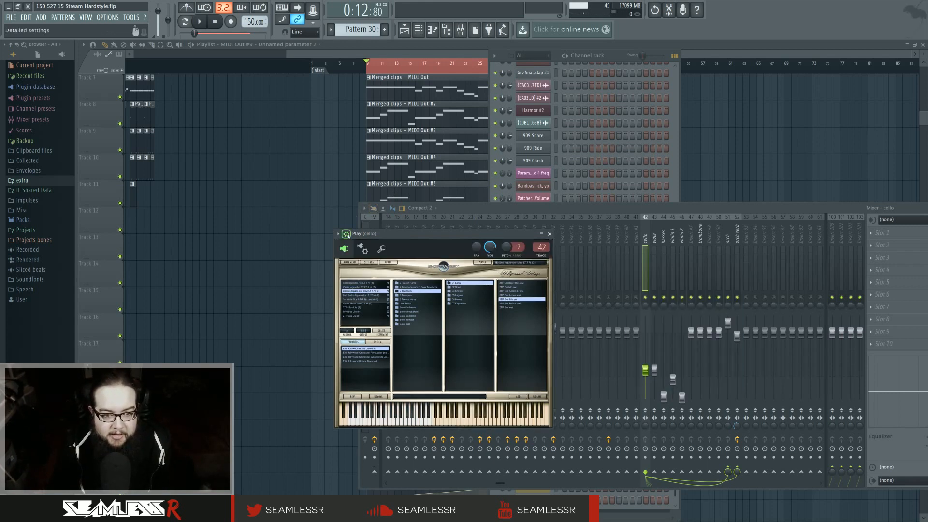
click(351, 244)
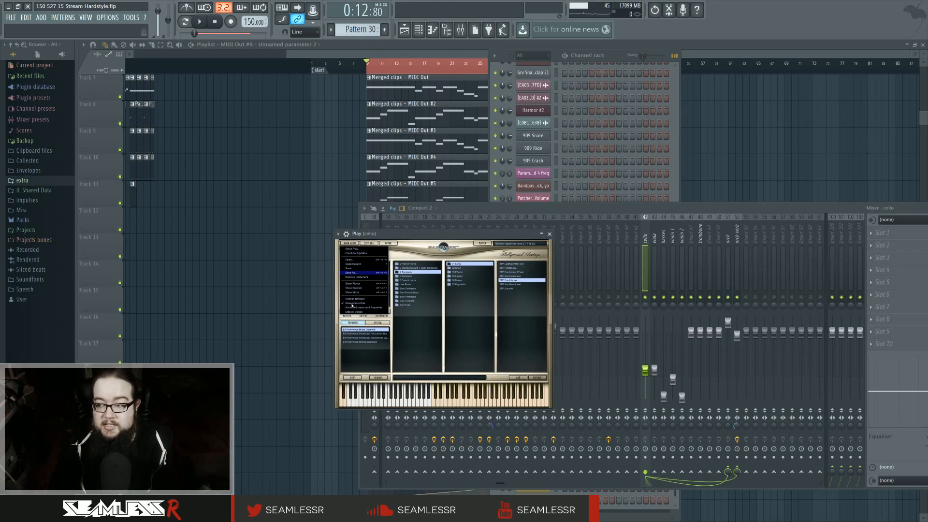
click(352, 303)
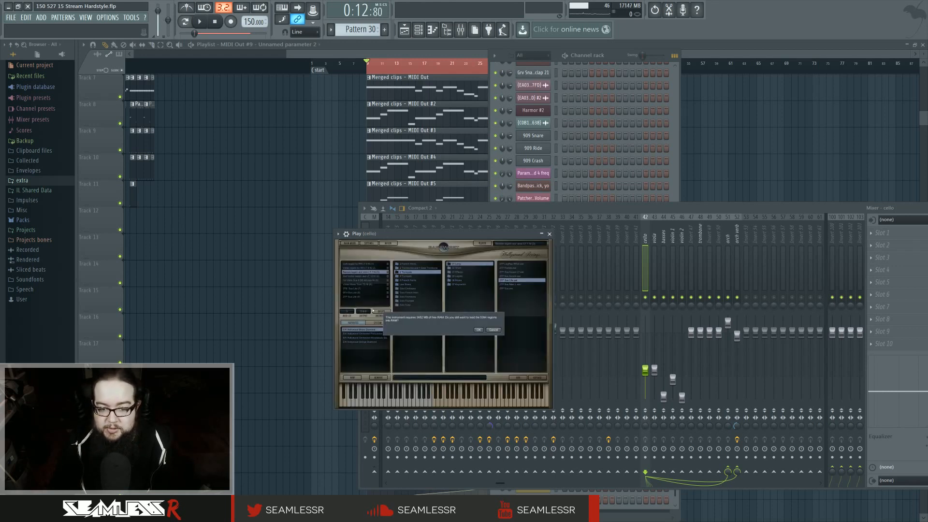
click(478, 330)
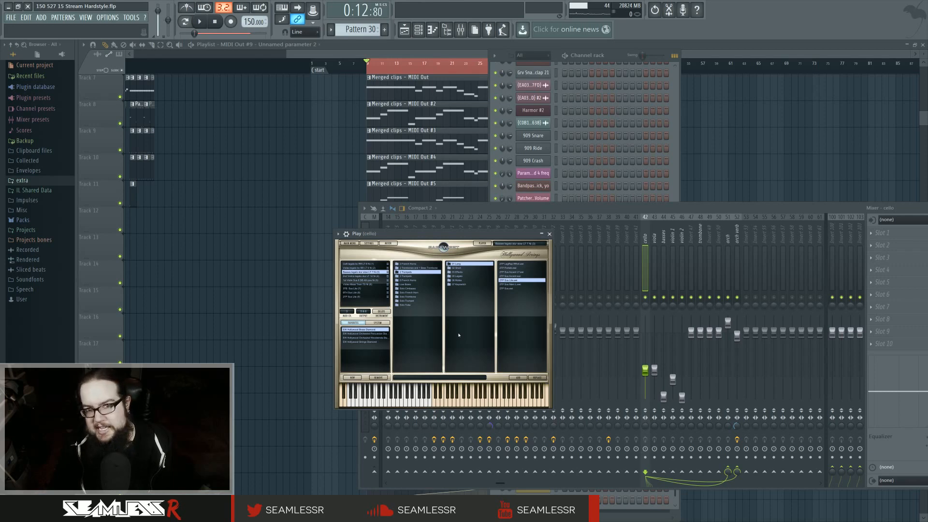
Step: Return to Play's browser, turn off Stream From Disk for the second instrument, accept the RAM load, and check memory in Task Manager
double_click(363, 269)
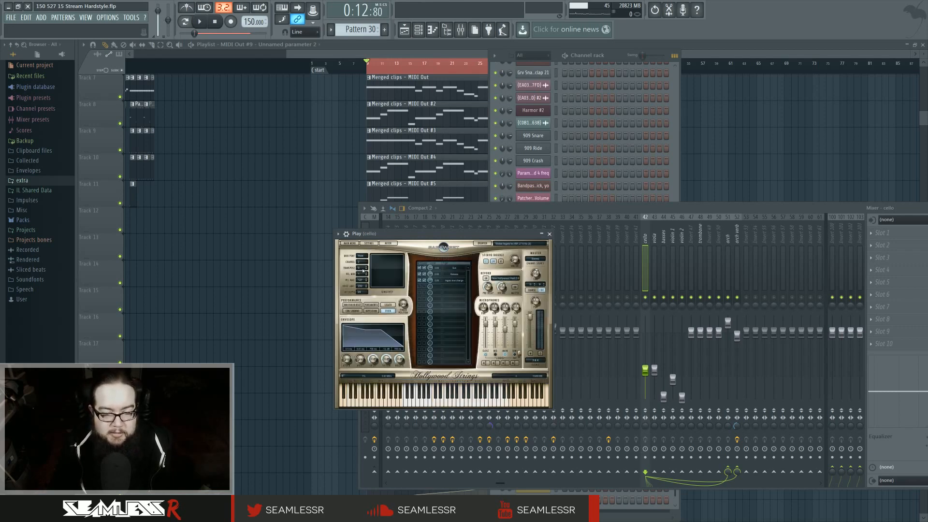
click(354, 244)
click(354, 288)
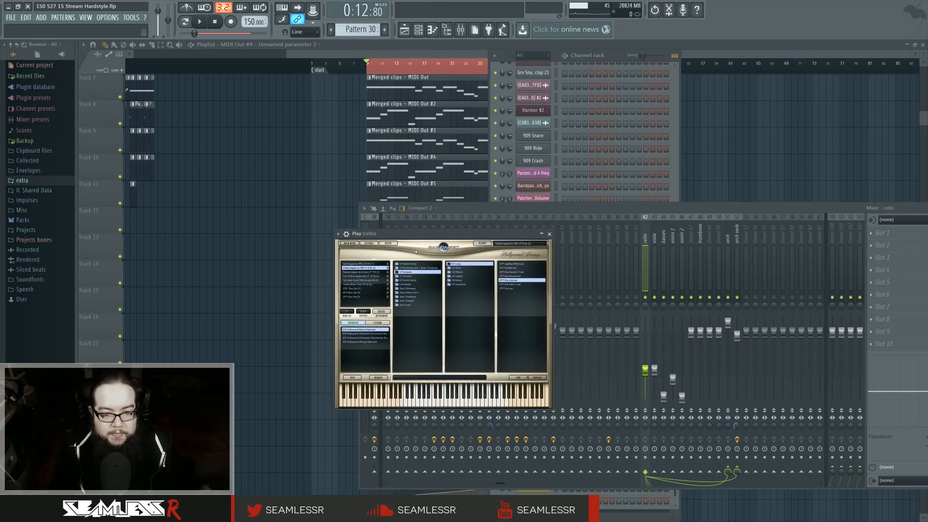
click(349, 244)
click(348, 303)
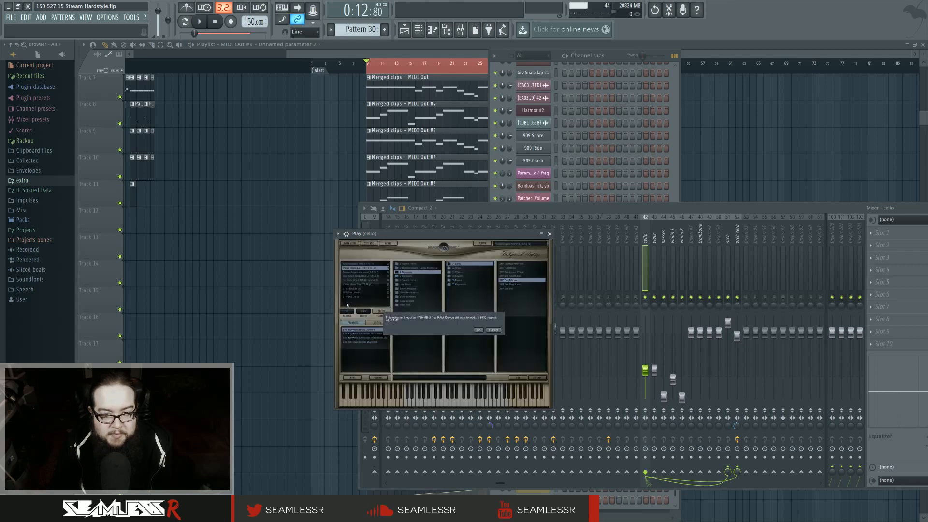
click(478, 330)
key(ctrl+shift+Escape)
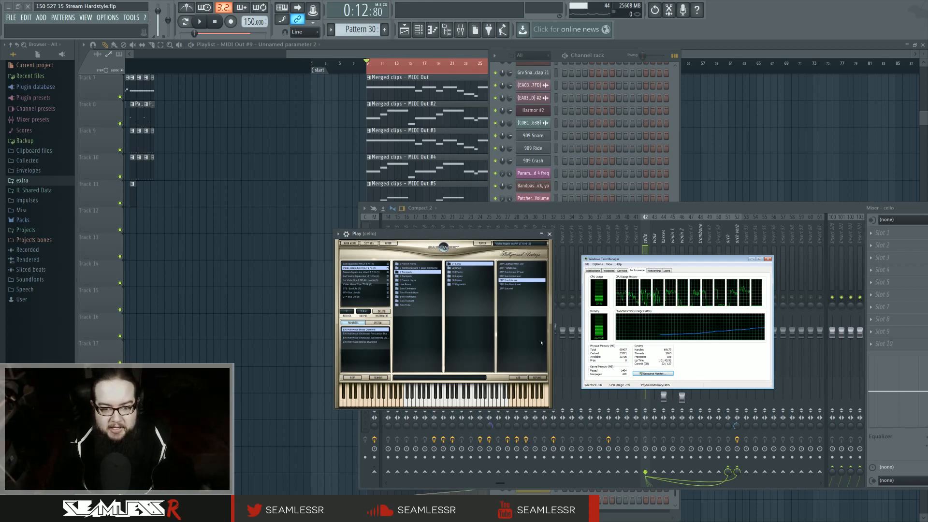
Step: Turn off Stream From Disk for the first loaded instrument, accept the RAM load, check memory in Task Manager, and close it
click(369, 265)
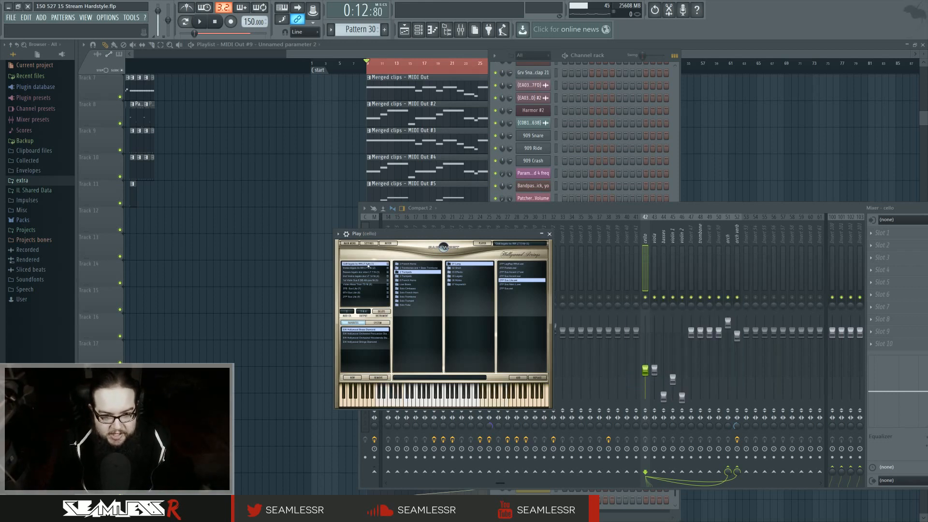
click(350, 243)
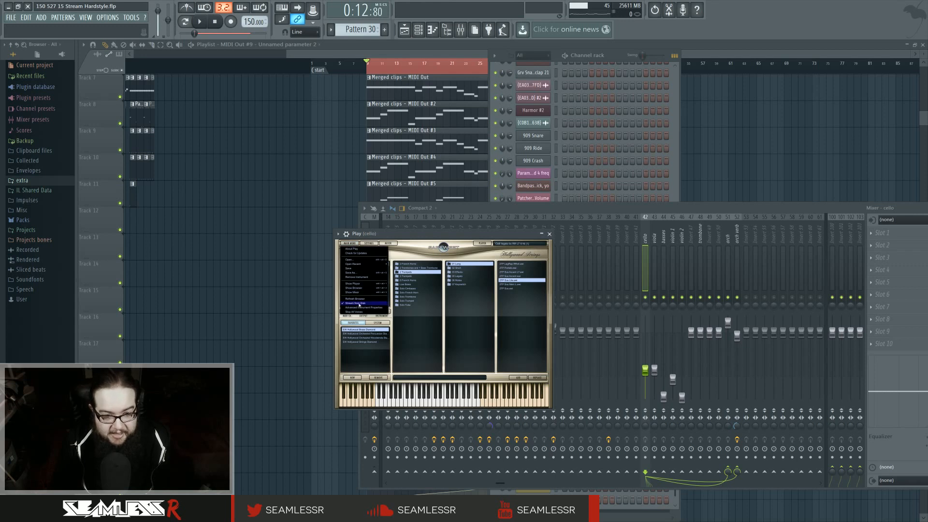
click(360, 304)
click(477, 330)
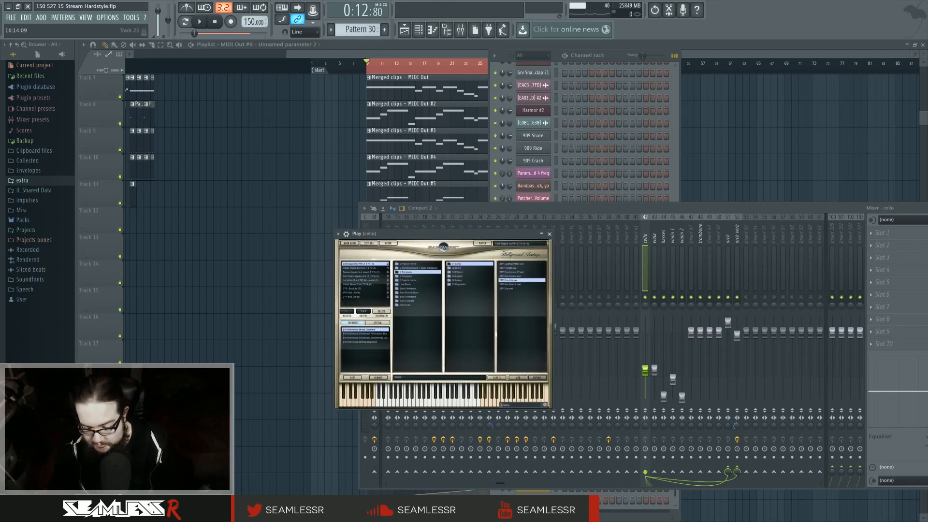
key(ctrl+shift+Escape)
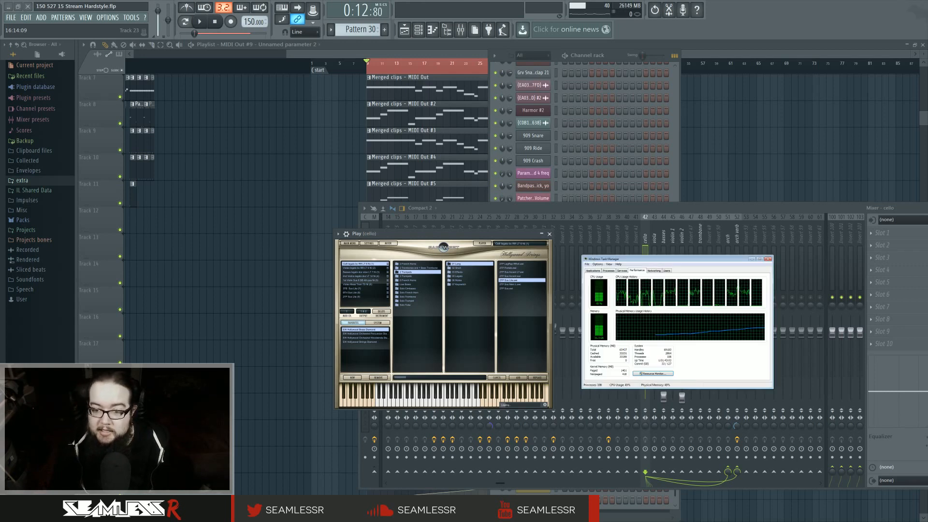
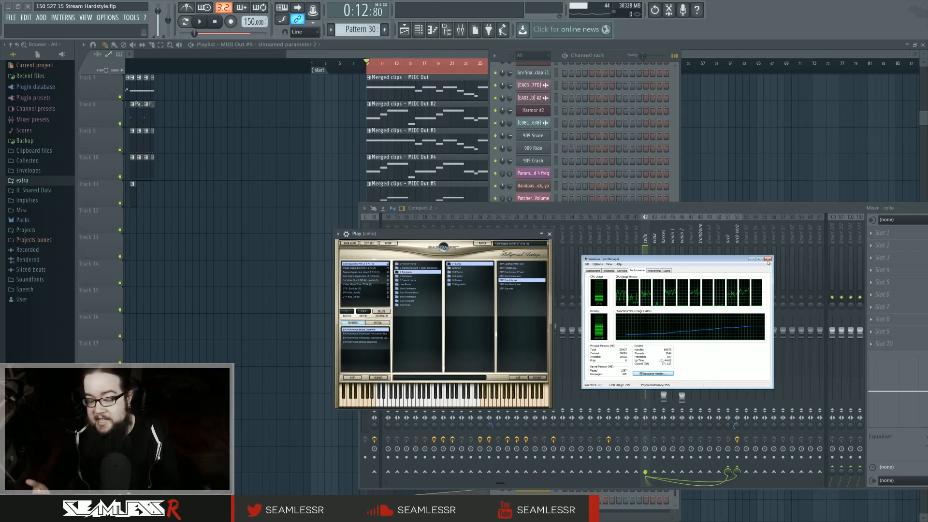
click(767, 259)
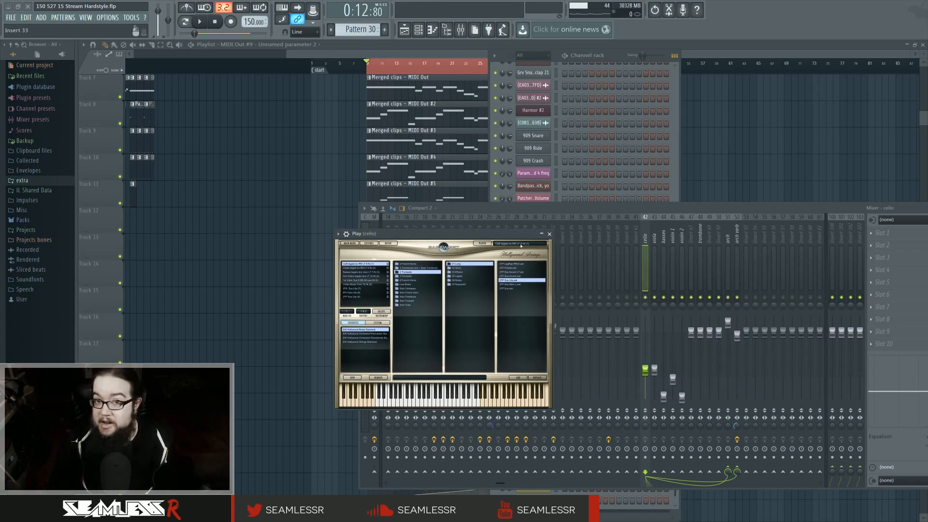
Step: Move the Play window aside, play the arrangement from the start of the selected range, and stop it
drag(499, 236, 479, 243)
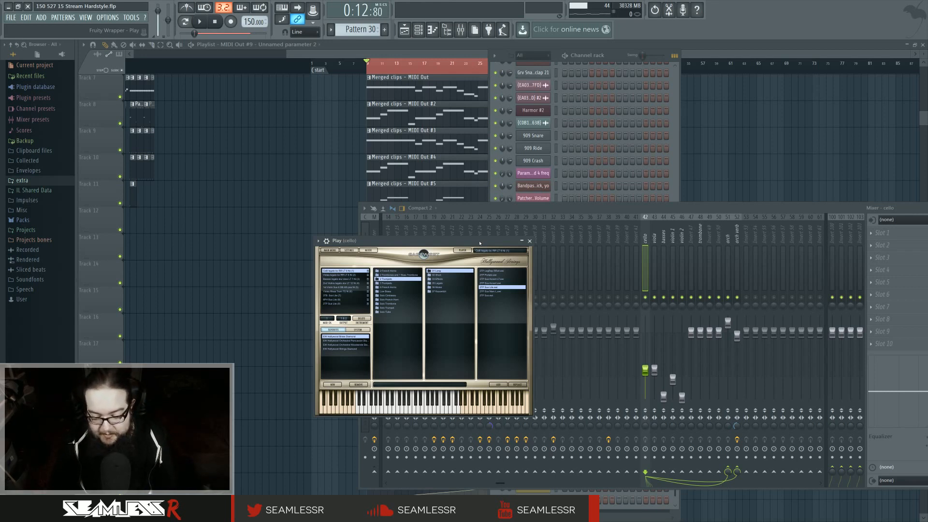
key(space)
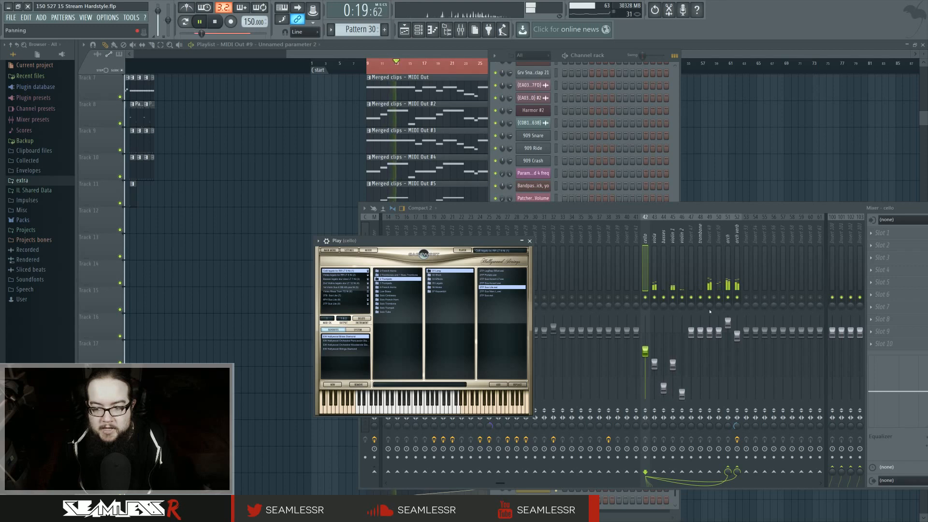
key(space)
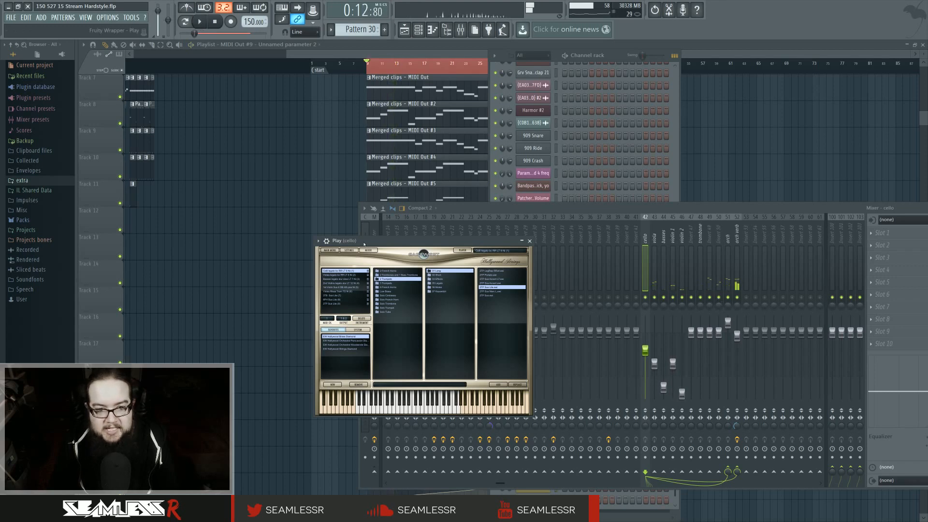
Step: Solo Pattern 30 with its MIDI Out #9 envelope, play them, and check the levels of the orch, Insert 50 and Insert 49 mixer tracks
click(302, 208)
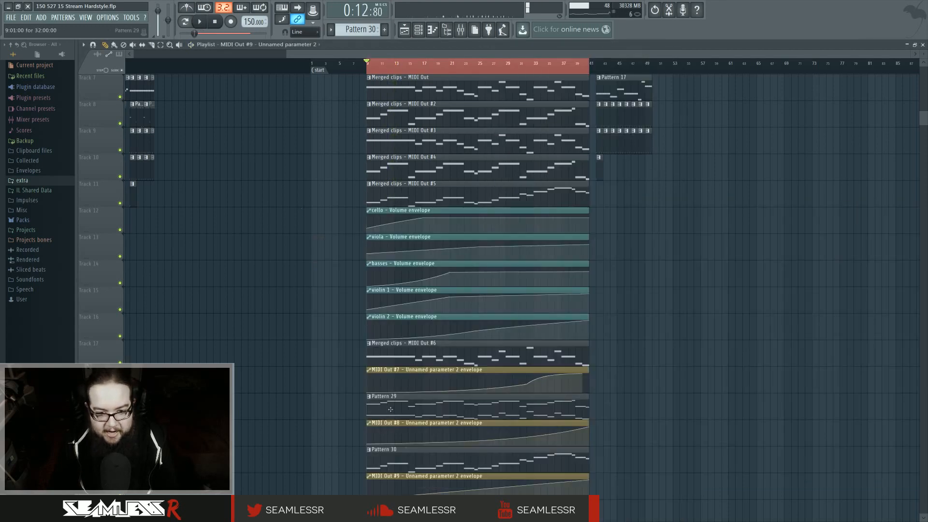
key(space)
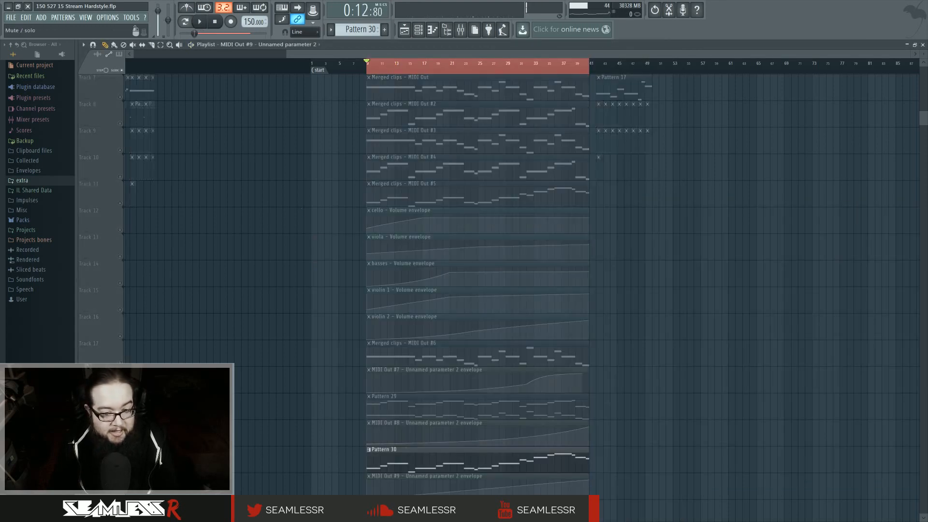
click(462, 30)
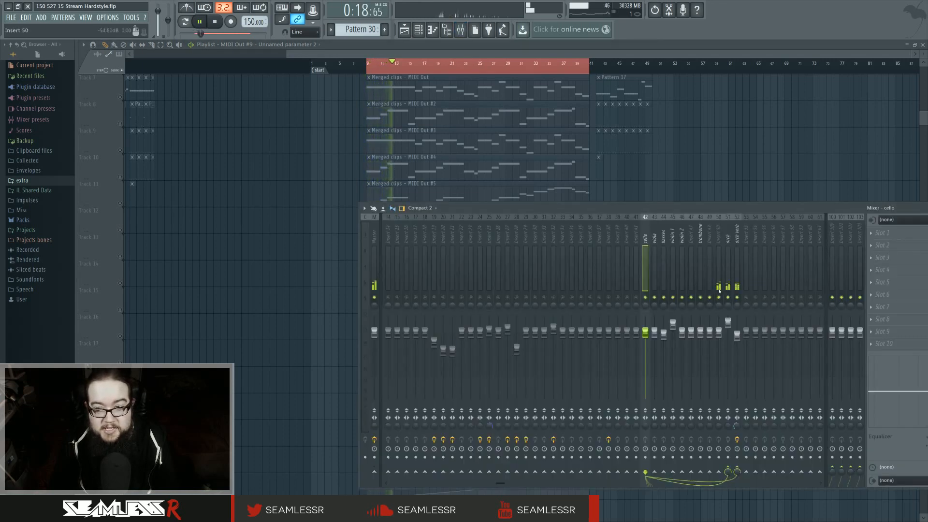
click(461, 31)
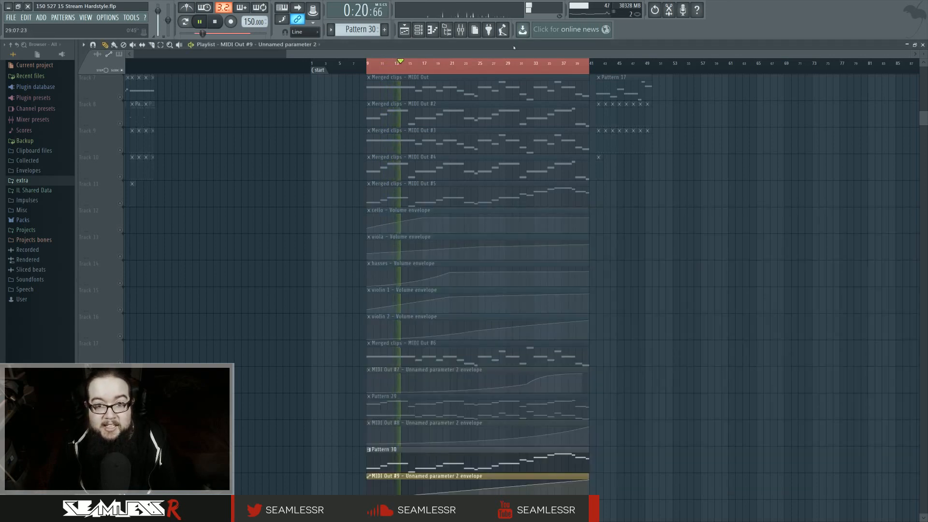
click(461, 31)
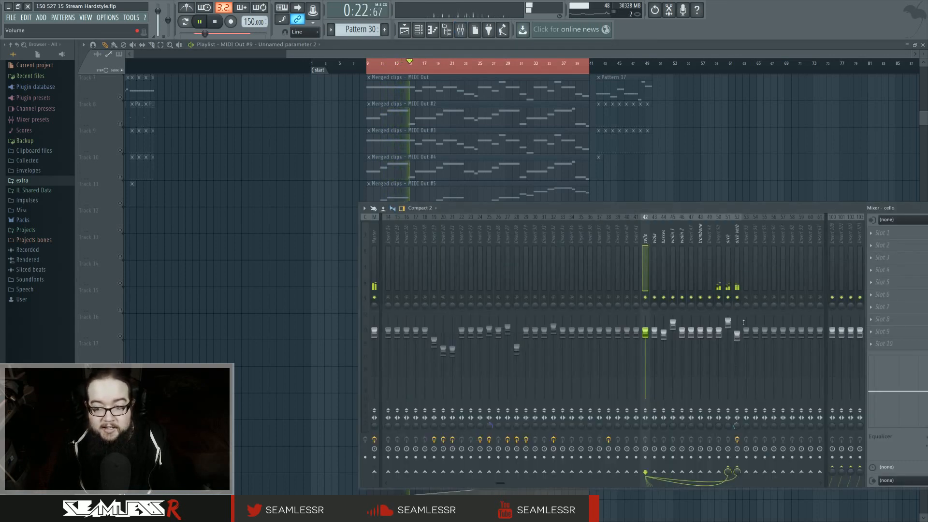
click(729, 238)
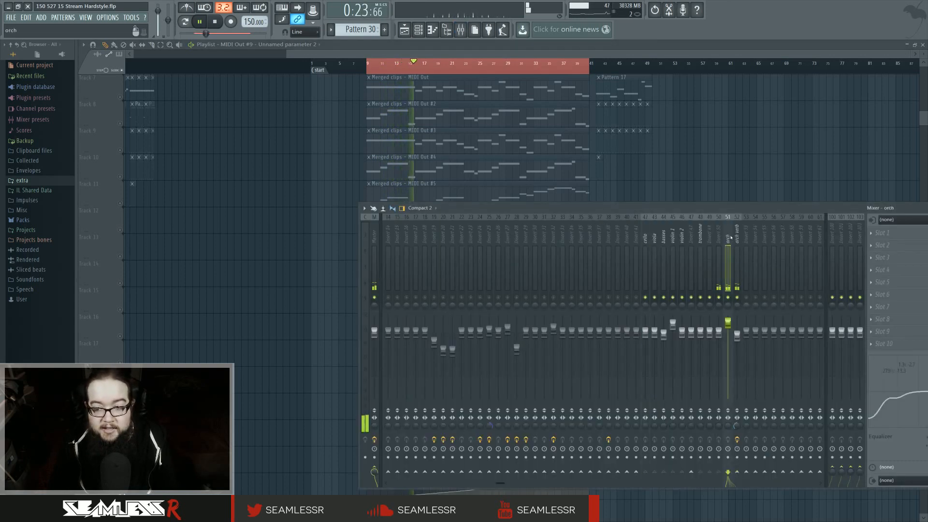
click(719, 238)
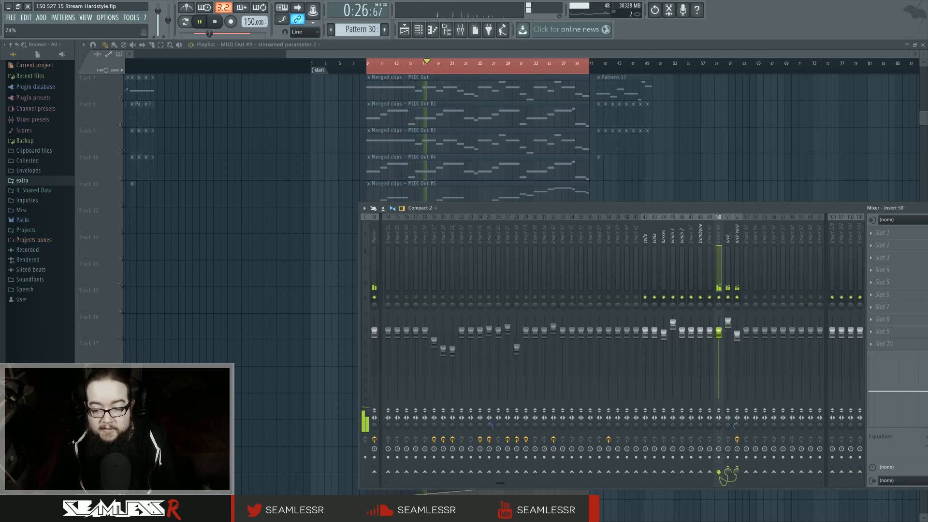
click(710, 238)
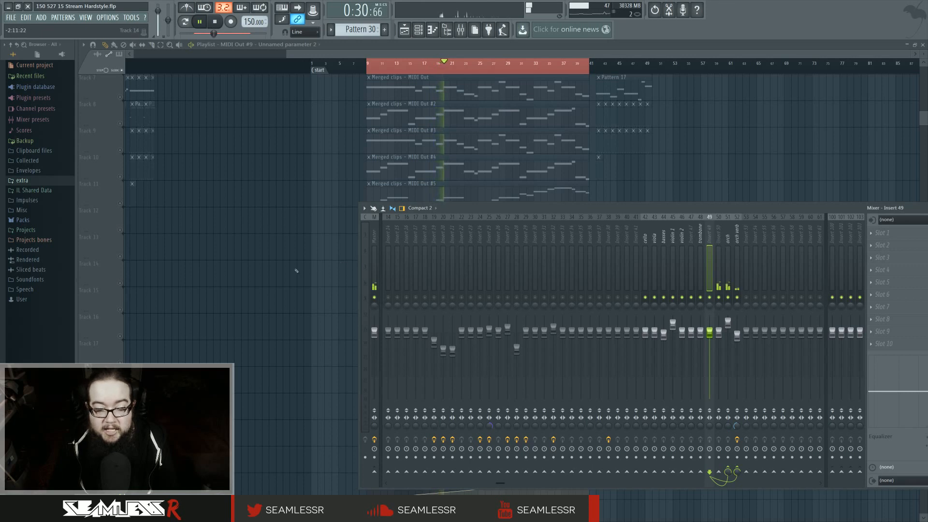
Step: Unmute MIDI Out #6, Pattern 29 and their envelopes during playback, and lower the Insert 50 fader slightly
key(F9)
click(120, 363)
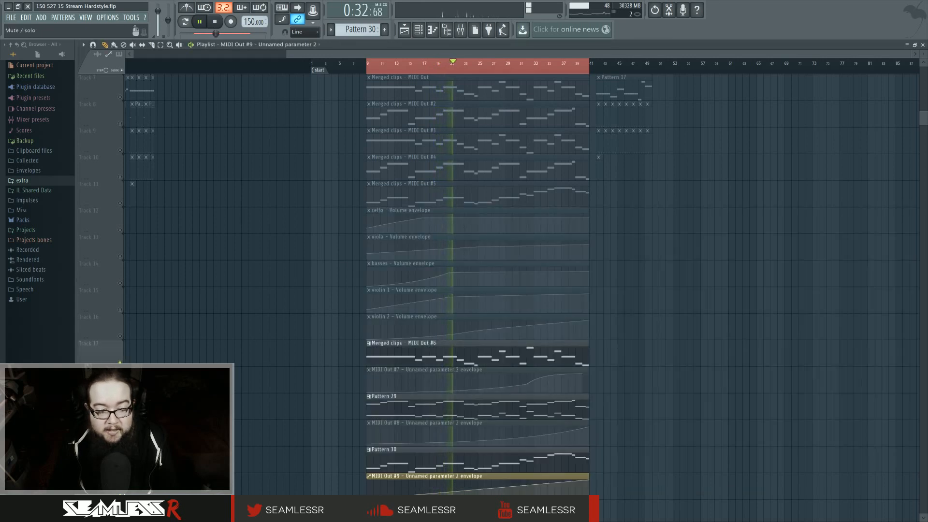
click(120, 390)
click(120, 443)
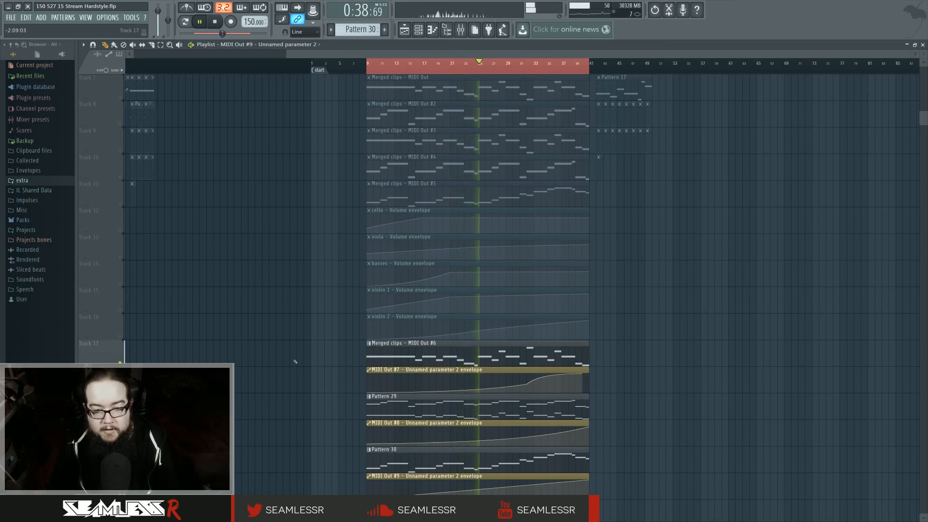
click(461, 30)
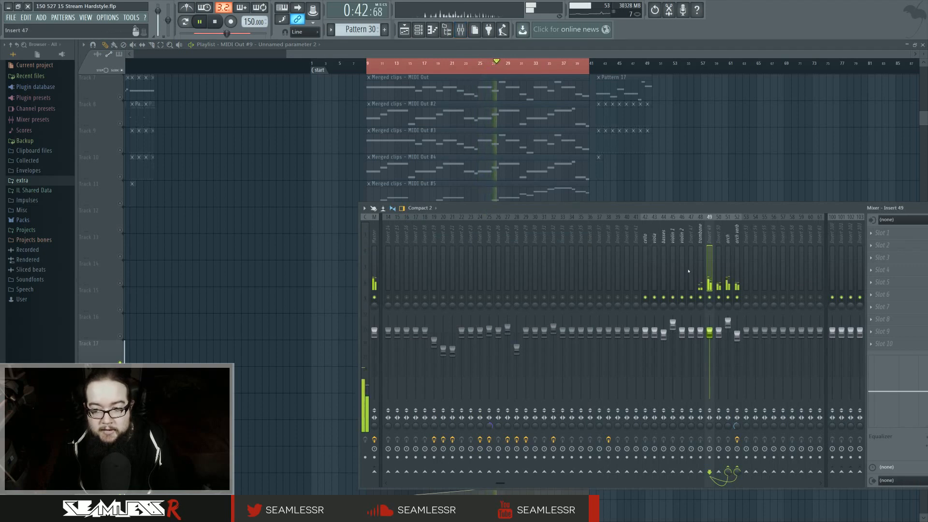
click(720, 335)
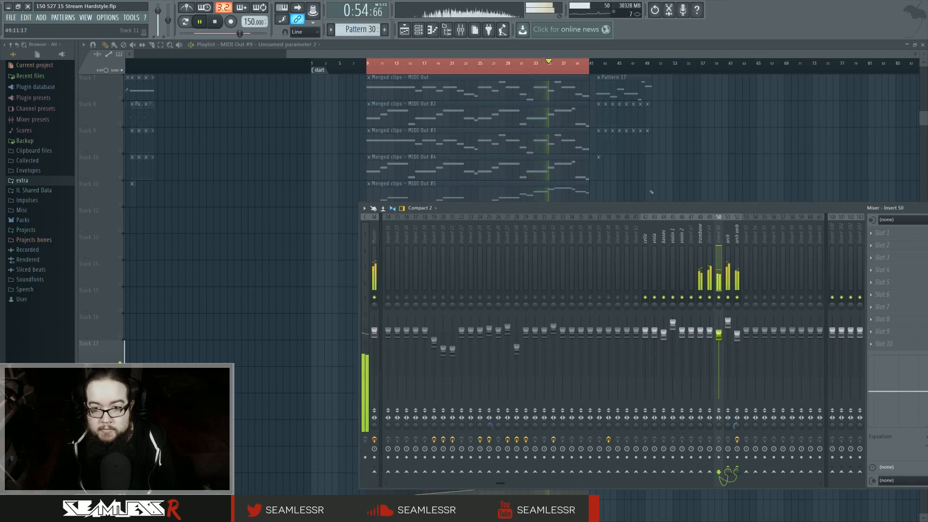
Step: Unmute the five string volume envelopes, the MIDI Out to MIDI Out #5 merged clips, and the Patcher #2 Surface 2 envelope track
key(F9)
scroll(186, 288, up, 2)
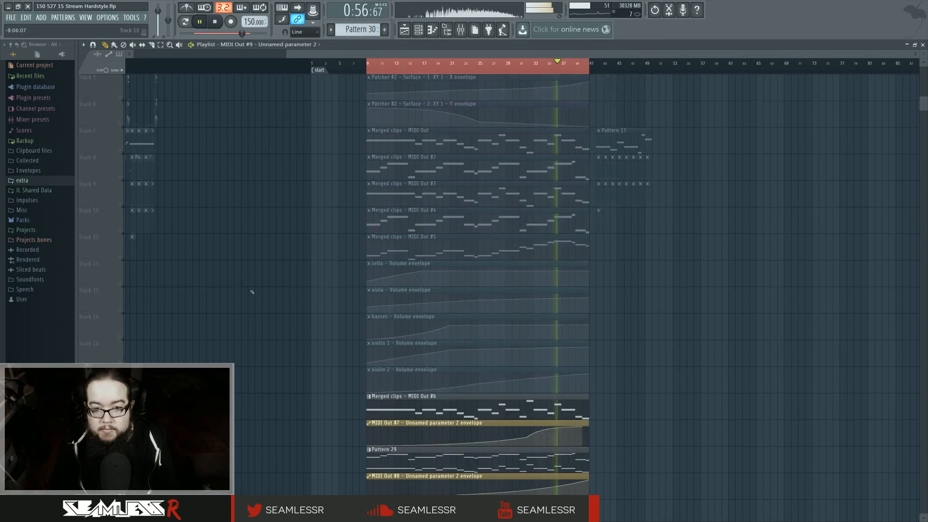
drag(120, 282, 120, 390)
scroll(226, 328, up, 2)
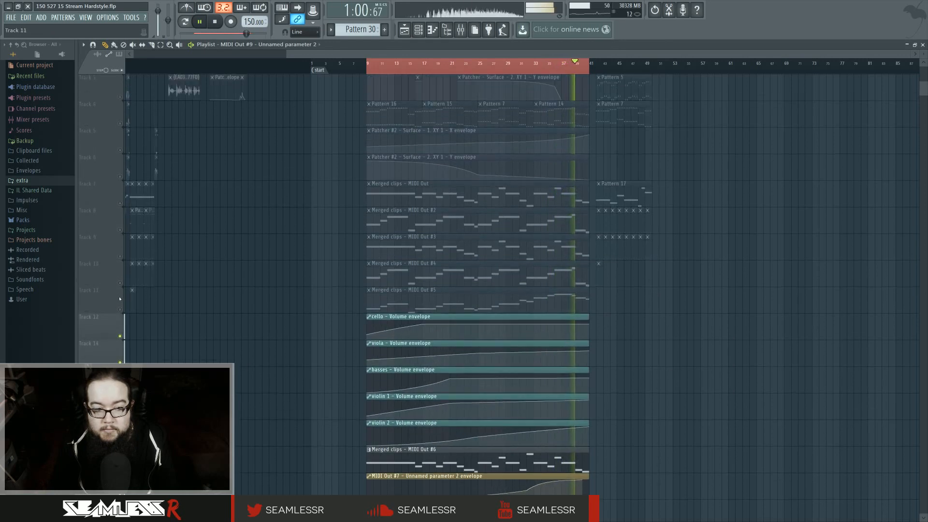
drag(120, 309, 116, 160)
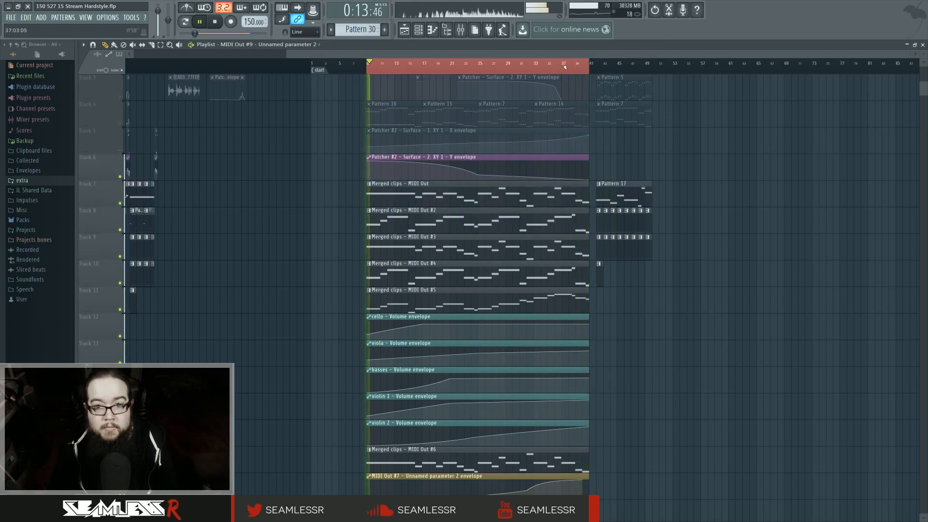
Step: Play the combined strings and brass from about bar 33, stop, and review the playlist tracks and mixer
click(534, 68)
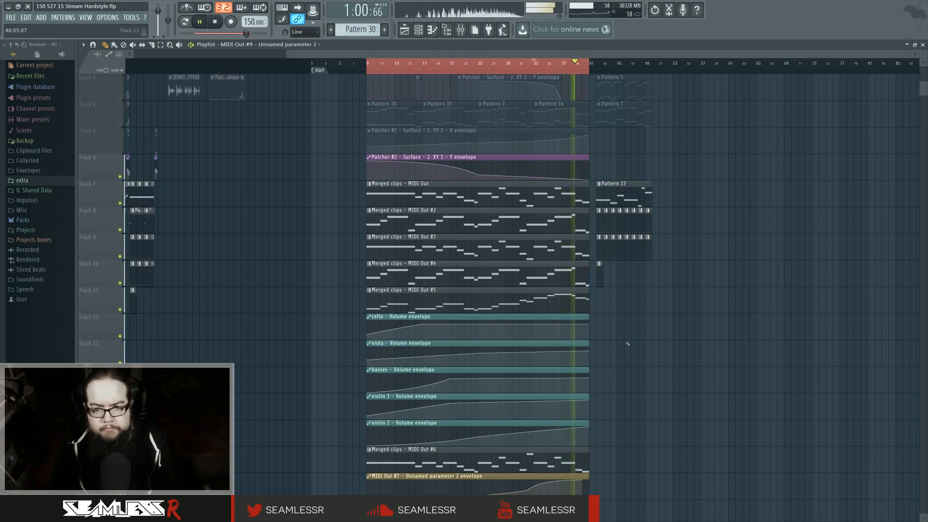
scroll(628, 343, down, 5)
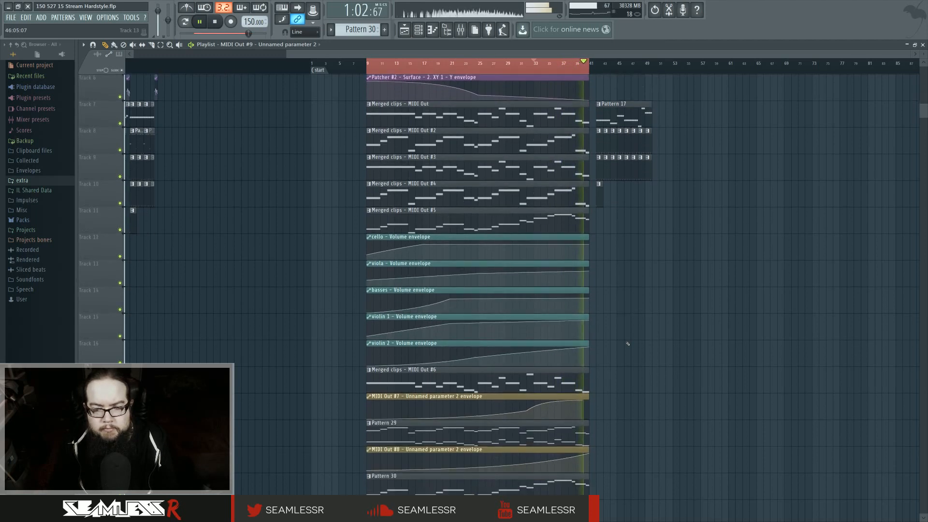
key(space)
key(F9)
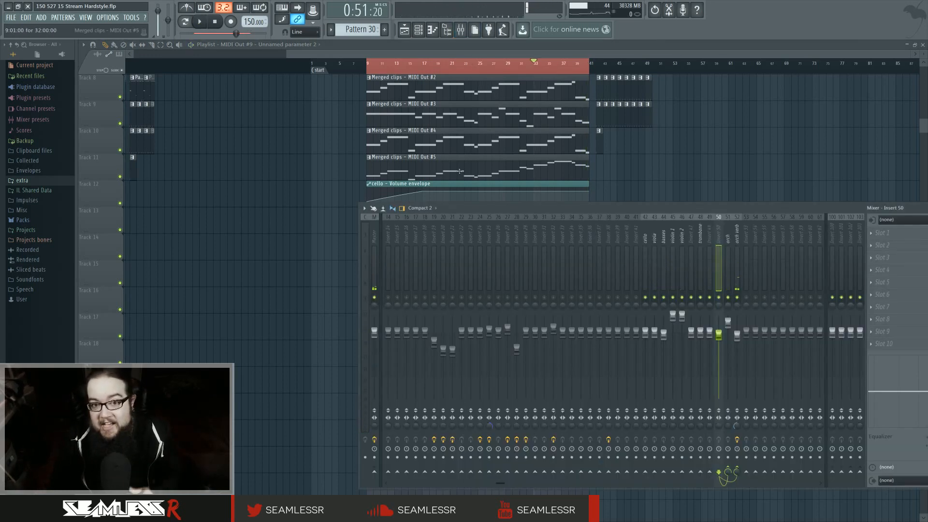
key(F9)
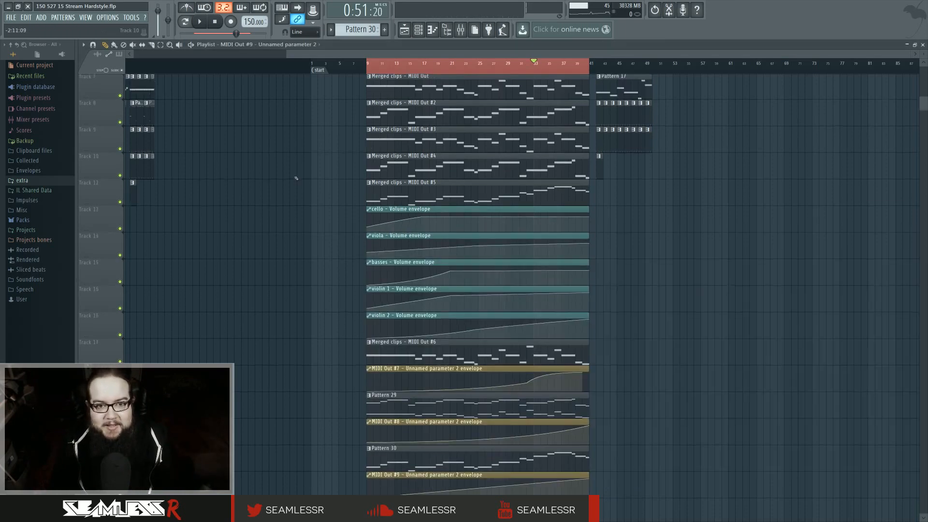
scroll(297, 179, up, 7)
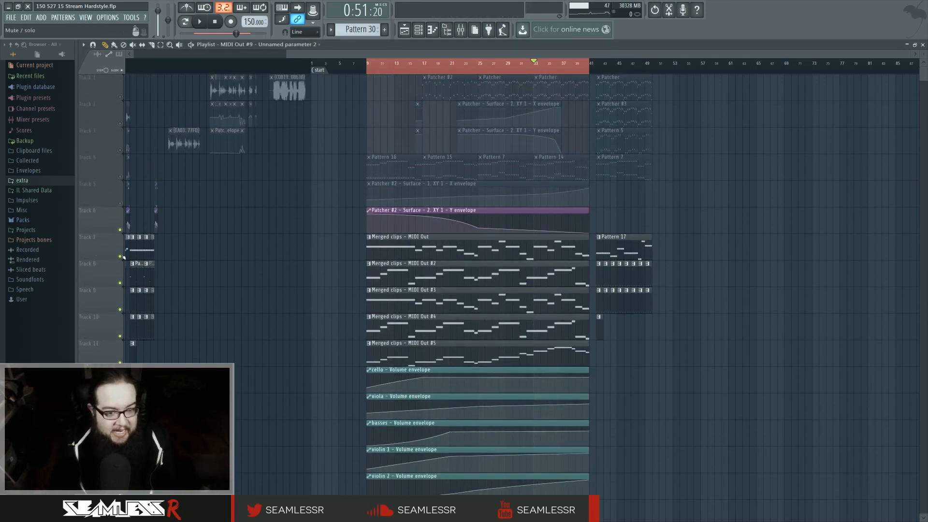
scroll(309, 299, down, 9)
scroll(310, 305, up, 9)
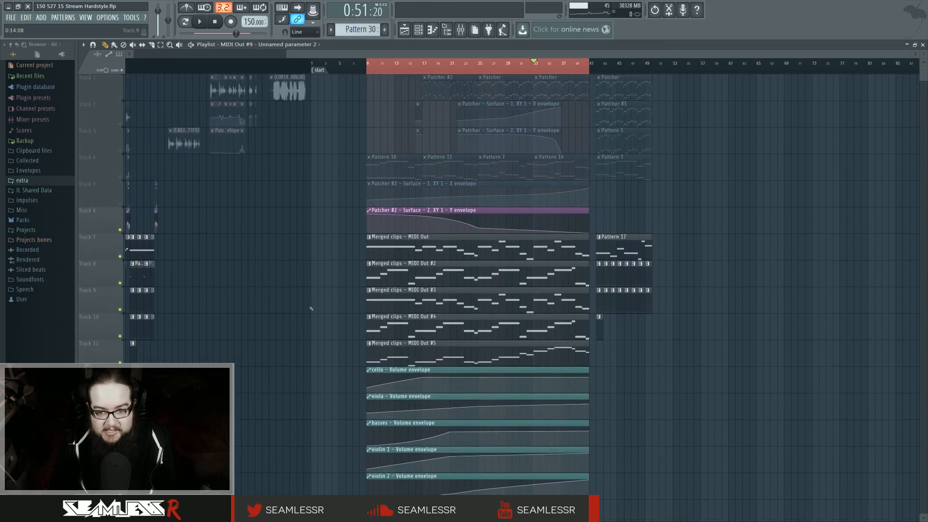
key(F9)
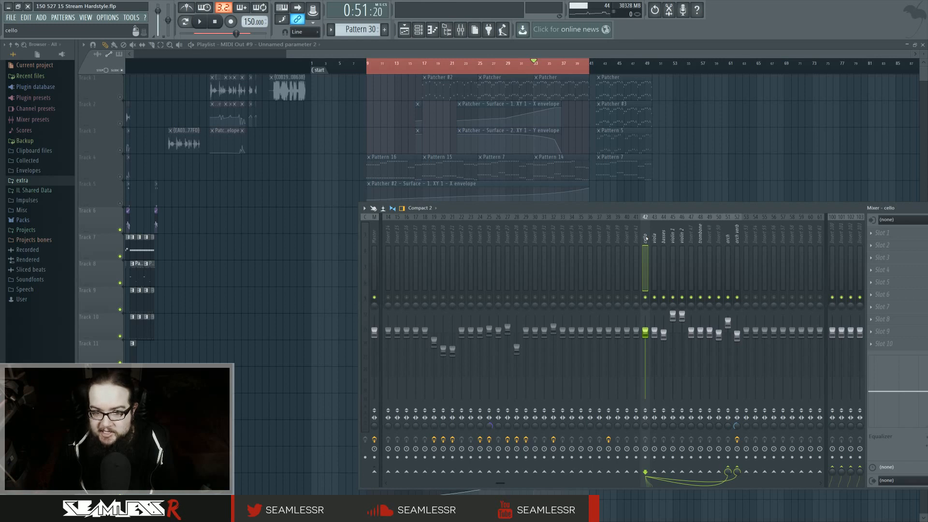
key(F9)
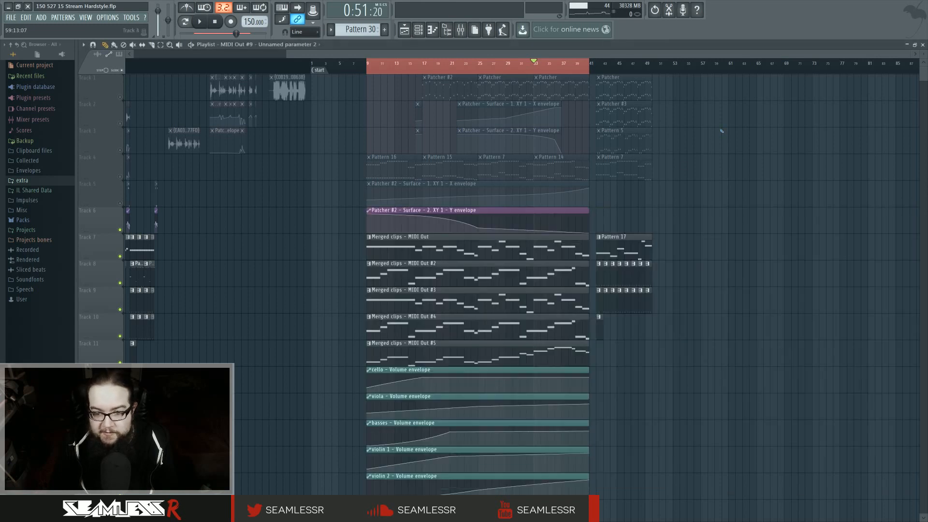
Step: Extend the end of the playlist's time selection by one bar to bar 42, and deselect the clips
right_click(589, 70)
click(597, 73)
click(603, 68)
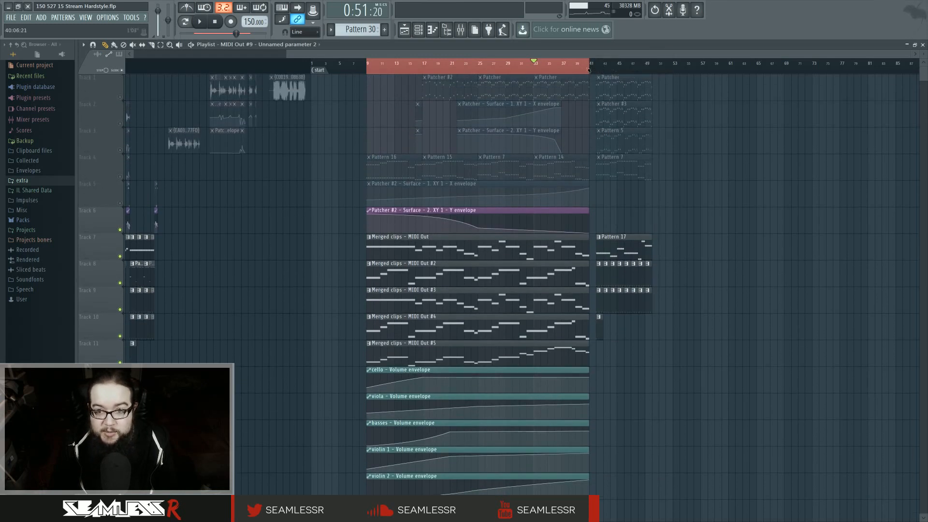
drag(590, 70, 597, 65)
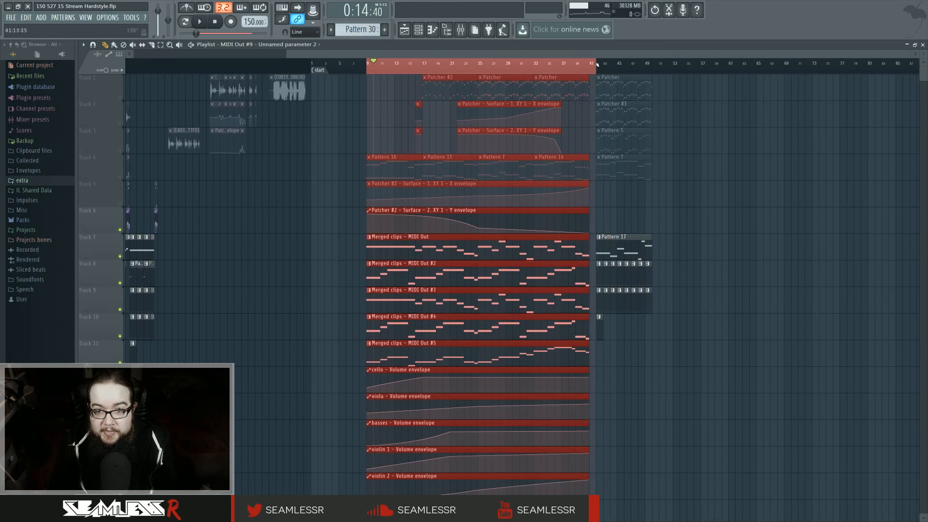
click(323, 150)
scroll(354, 241, down, 5)
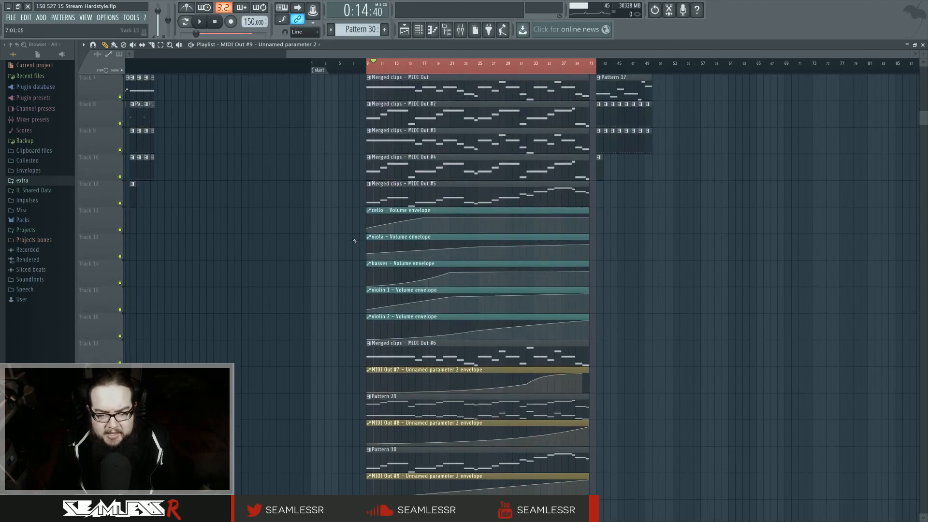
scroll(355, 241, up, 5)
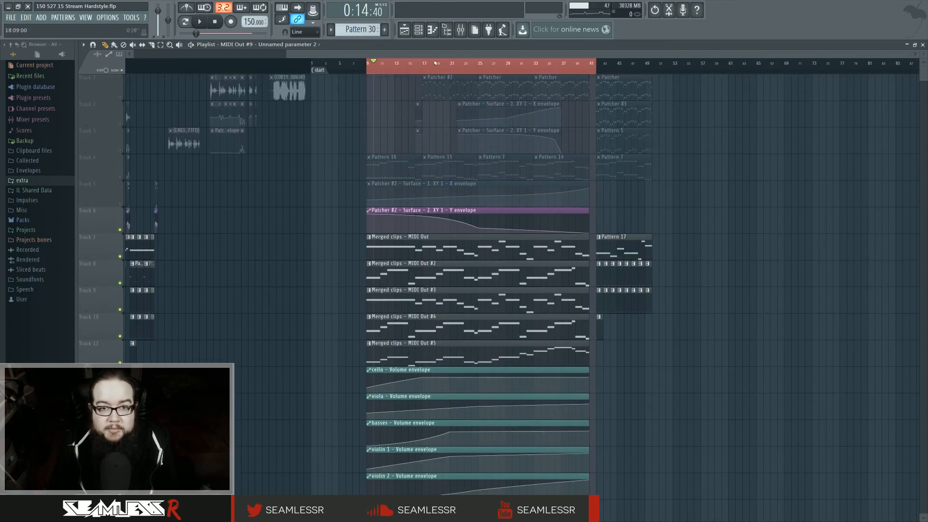
Step: Check the mixer's disk recording options without changing them
click(461, 29)
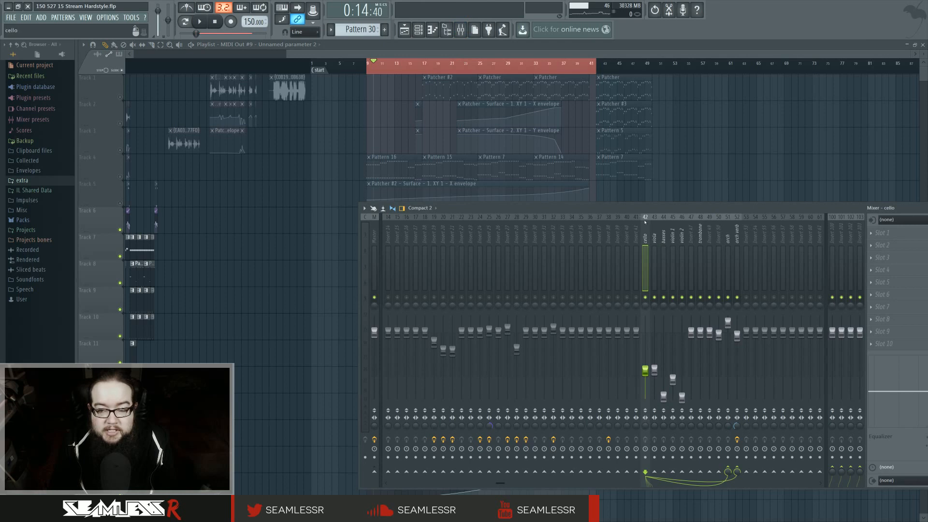
click(364, 208)
mouse_move(396, 229)
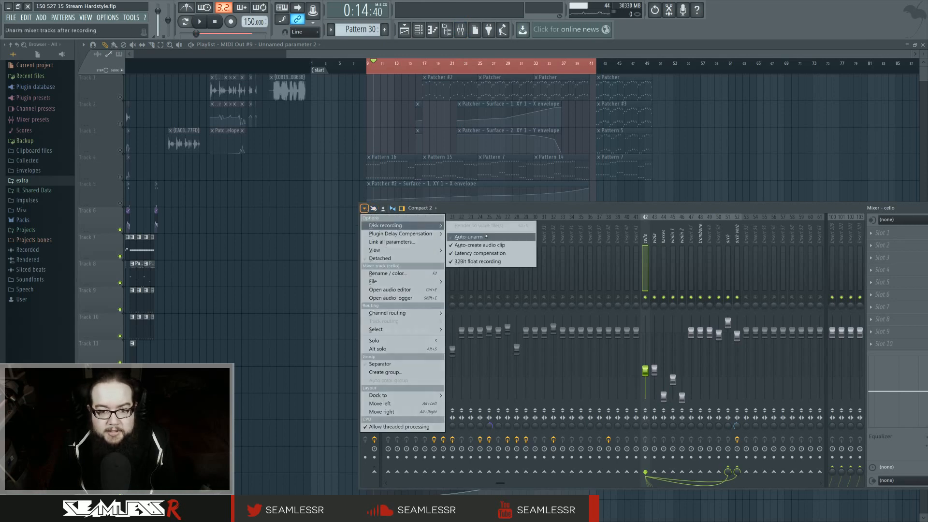
click(632, 382)
Step: Arm the cello, viola, basses, violin 1, violin 2, trombone, Insert 49 and Insert 50 mixer tracks for disk recording
click(646, 457)
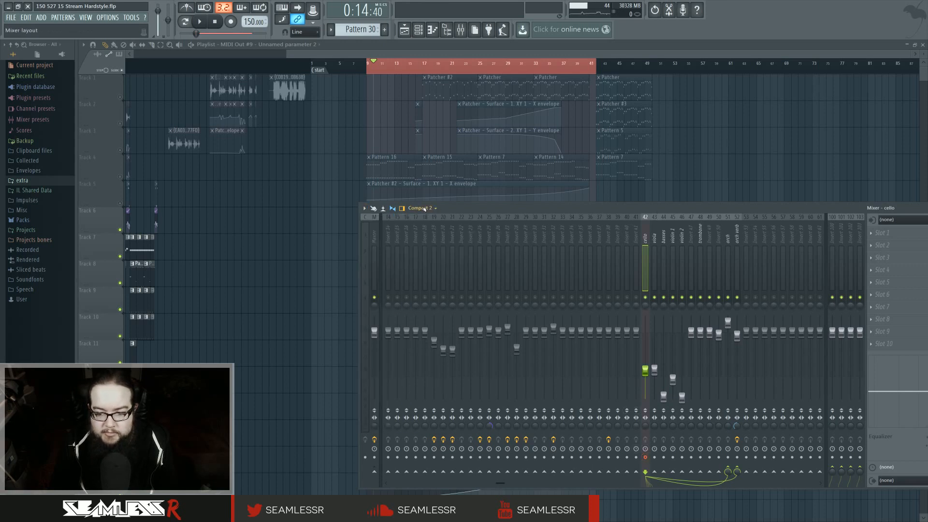
click(655, 457)
click(664, 457)
click(673, 457)
click(683, 457)
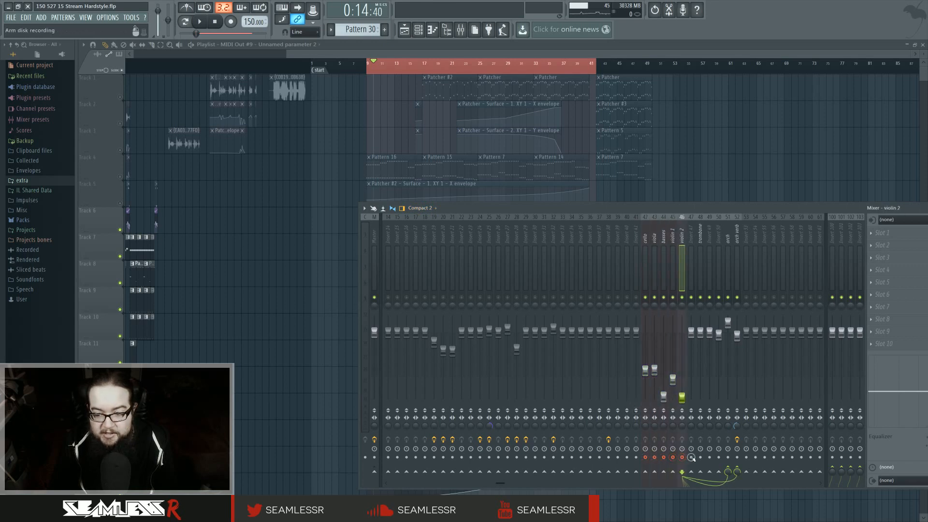
click(700, 457)
click(710, 457)
click(719, 457)
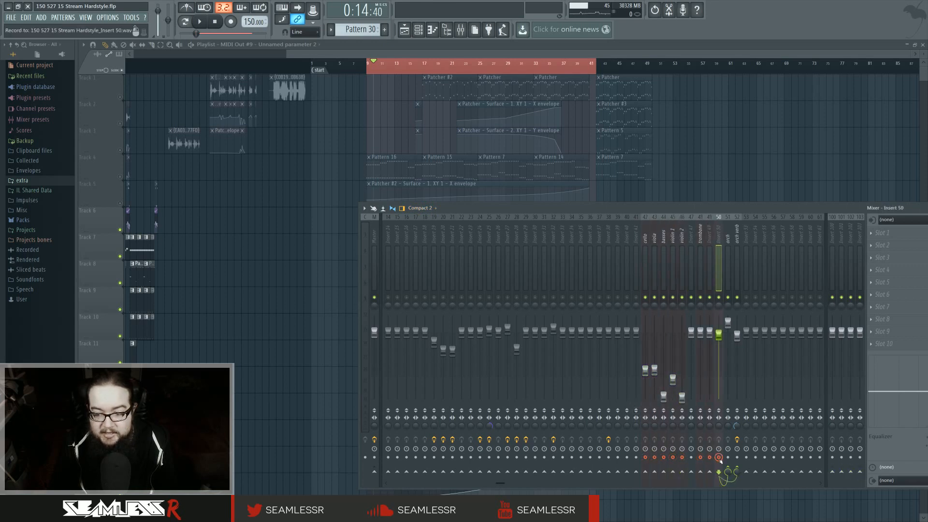
Step: Rename mixer track Insert 49 as franch and Insert 50 as trump
click(710, 244)
double_click(710, 242)
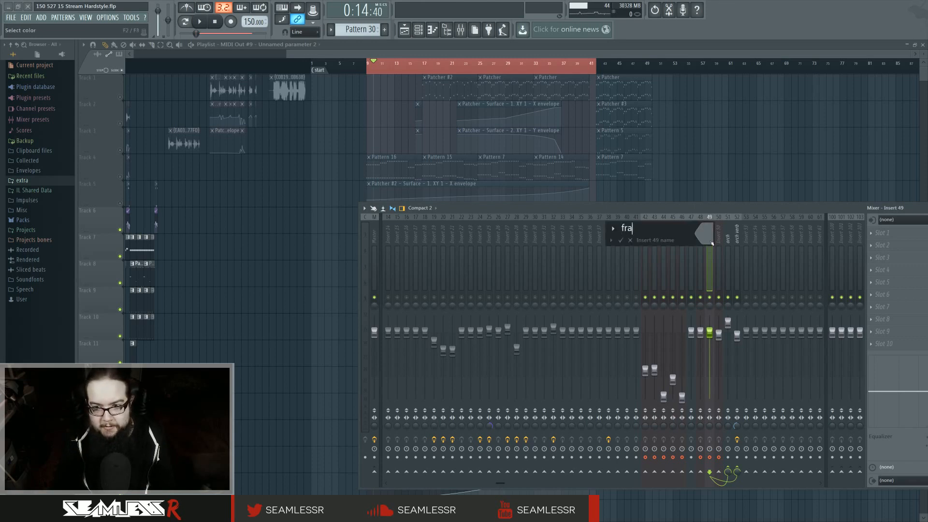
key(Tab)
text(trump)
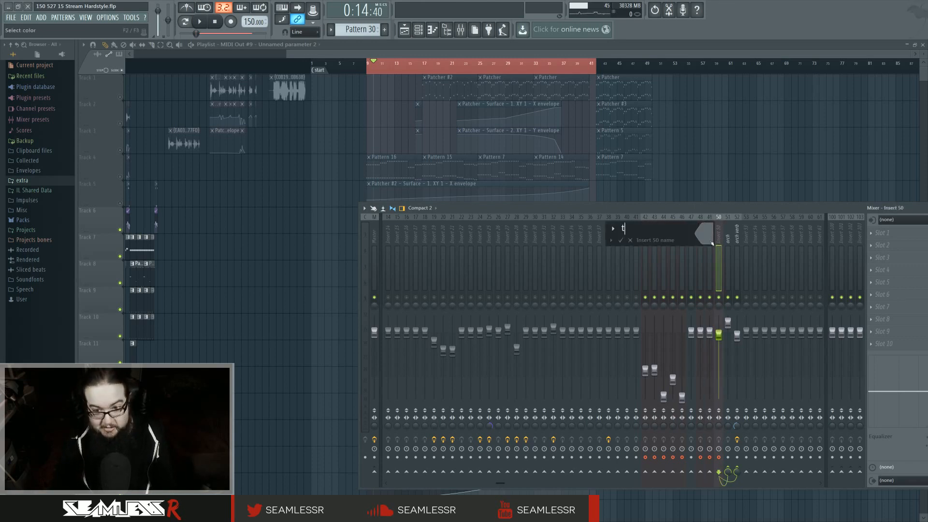
key(Return)
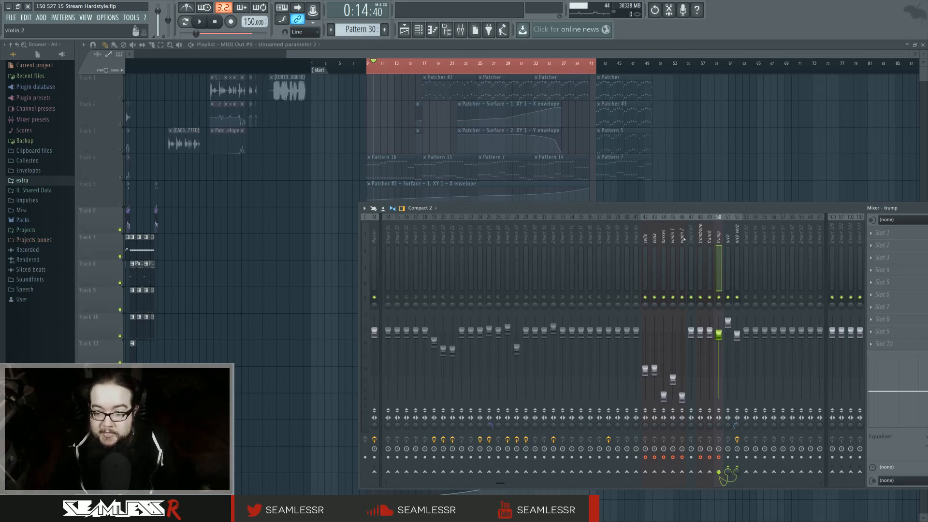
Step: Render the armed mixer tracks to wave files with the disk recording command, and close all open windows
click(645, 239)
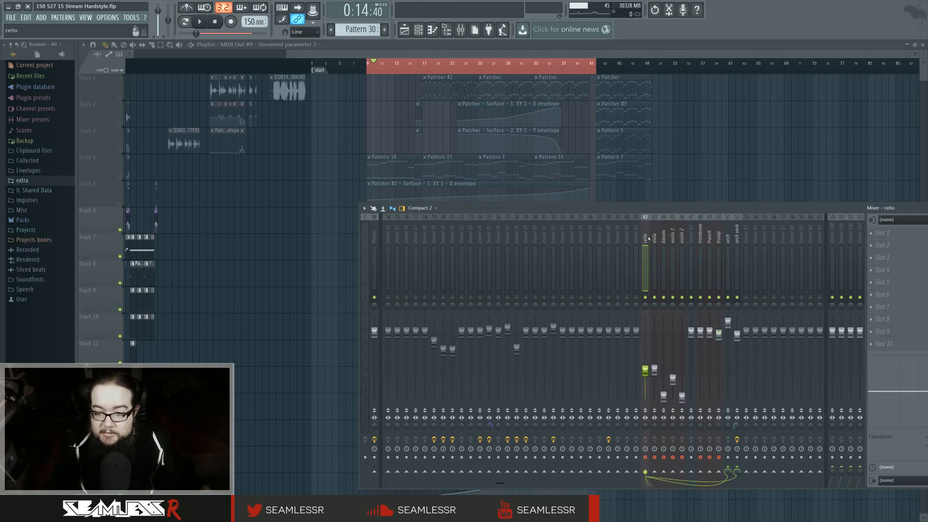
drag(651, 208, 611, 209)
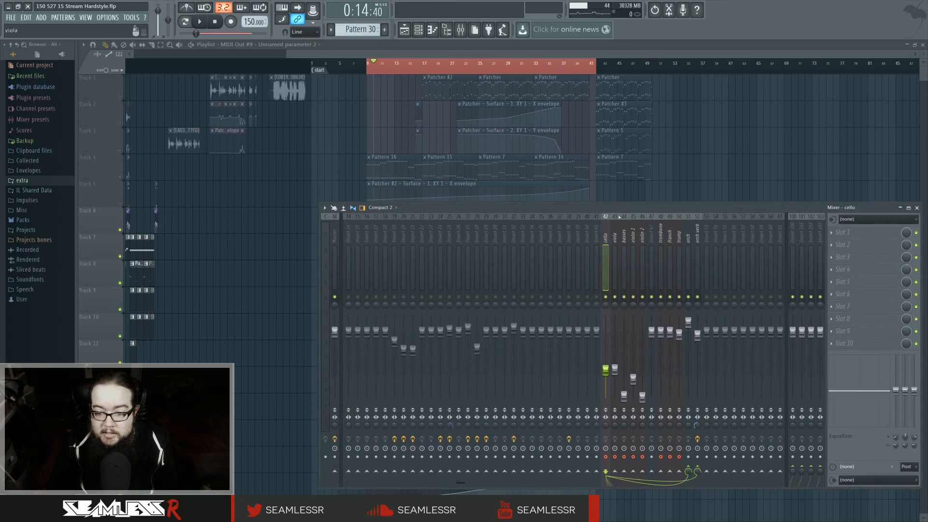
click(324, 208)
mouse_move(367, 225)
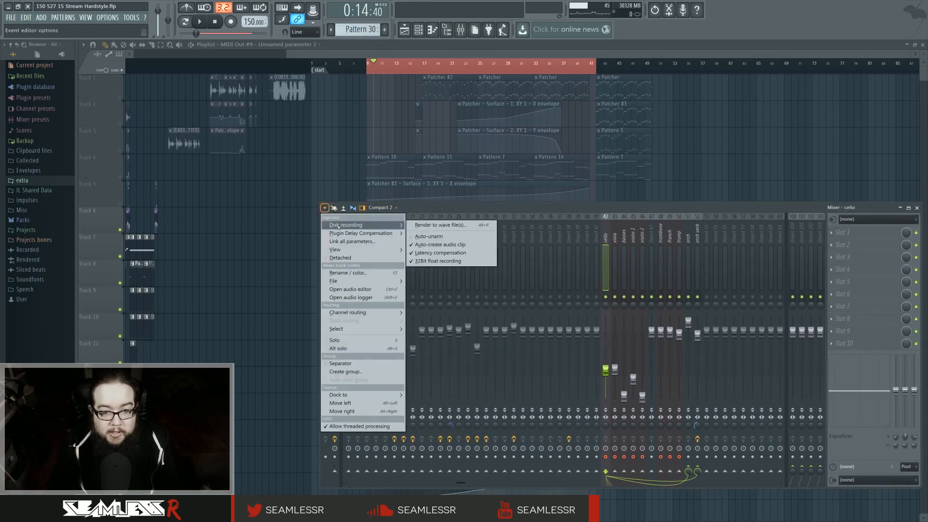
click(441, 225)
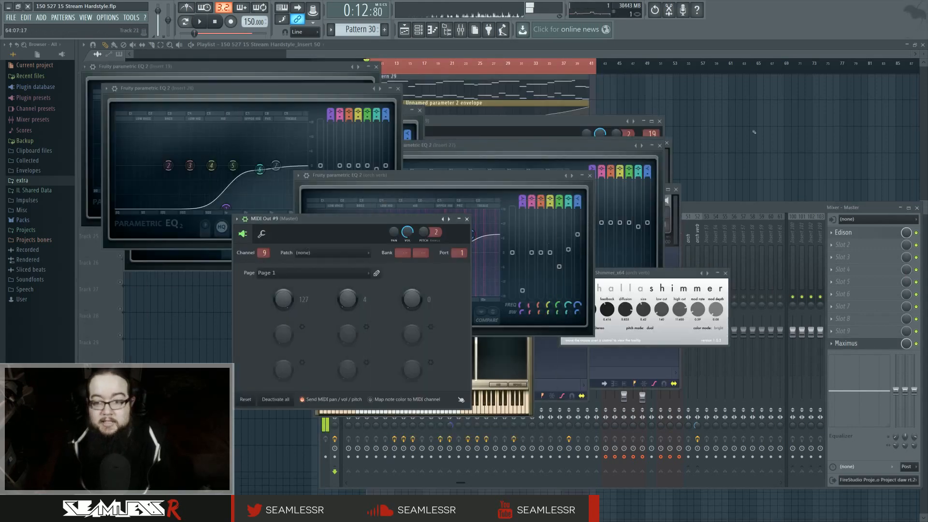
key(F12)
Step: View the channel settings of the recorded cello and viola audio clips in the playlist, and close them
scroll(534, 340, up, 1)
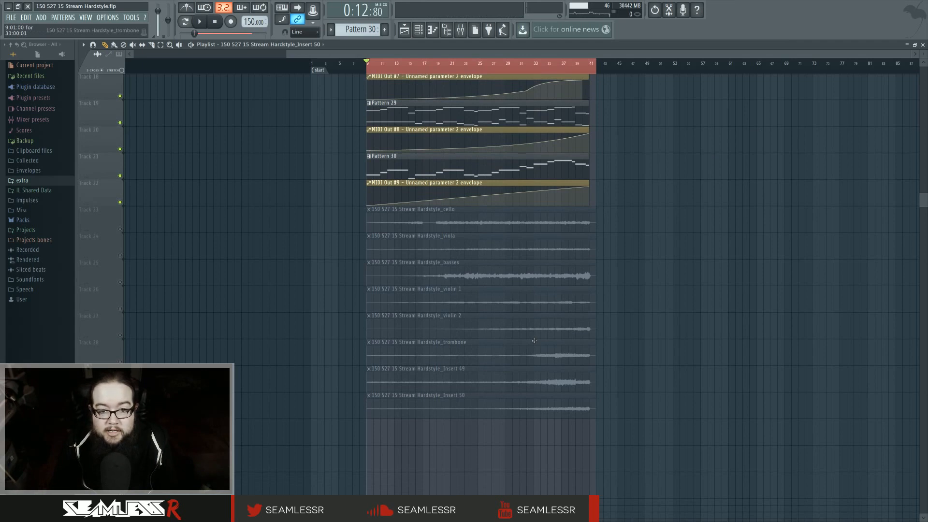
double_click(492, 223)
double_click(489, 239)
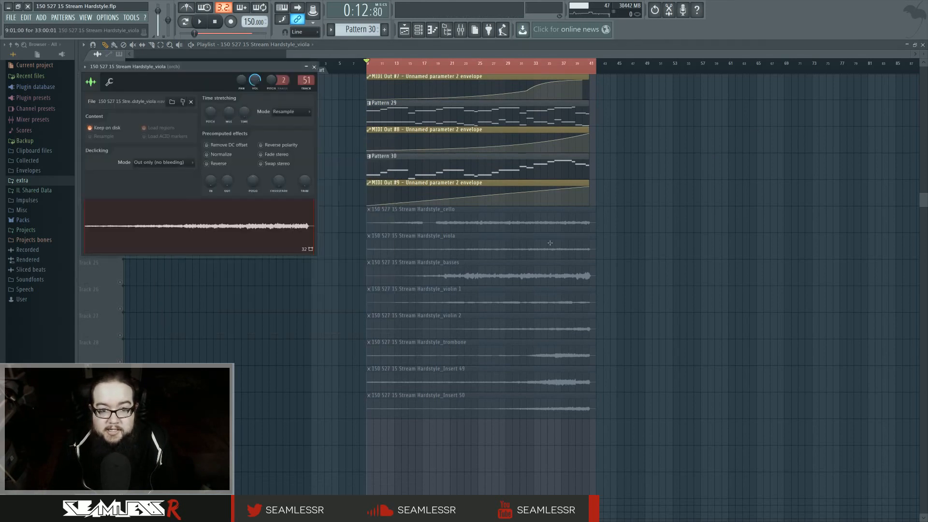
key(Escape)
Step: Mute the merged MIDI Out clips through MIDI Out #6, plus the Pattern 29 and Pattern 30 clips in the selected section
scroll(639, 315, up, 15)
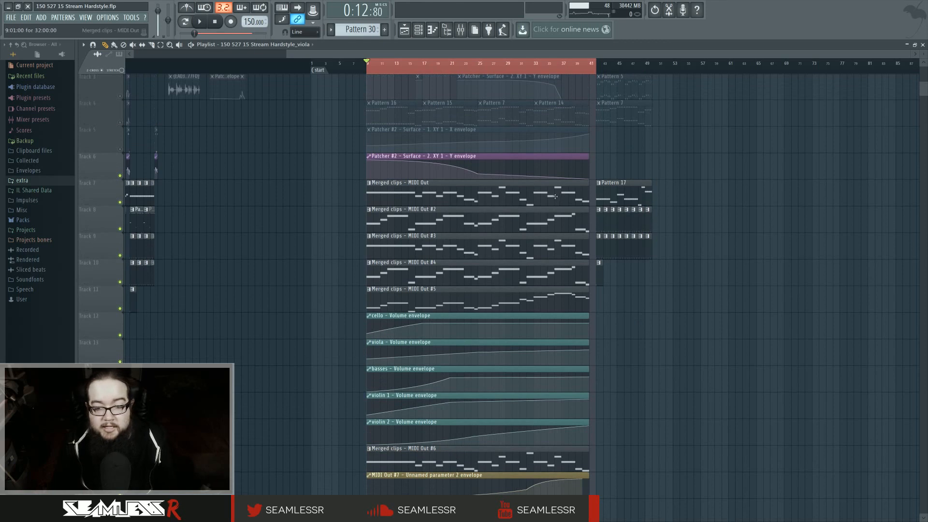
alt+right_click(555, 197)
alt+right_click(556, 220)
alt+right_click(556, 247)
alt+right_click(556, 274)
alt+right_click(557, 298)
scroll(669, 336, down, 4)
click(528, 353)
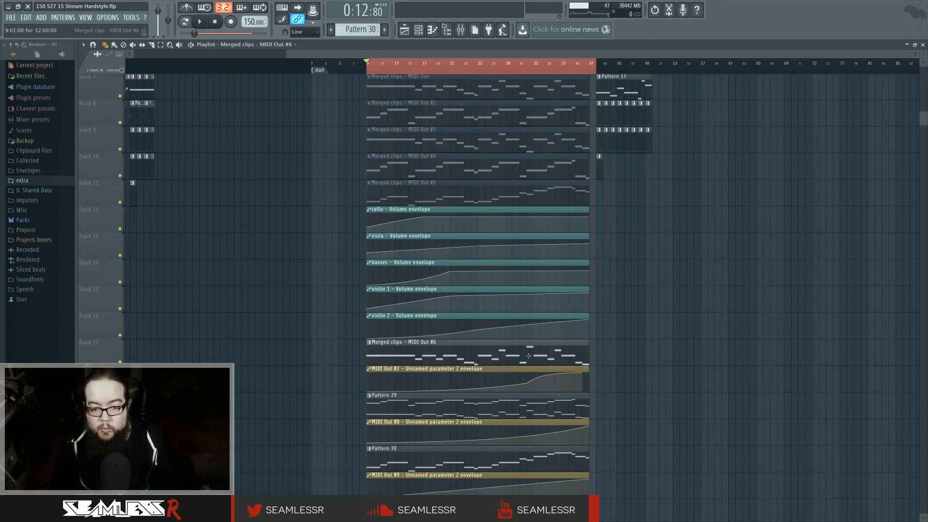
alt+right_click(525, 401)
alt+right_click(522, 449)
alt+right_click(385, 348)
Step: Unmute the eight recorded orchestral audio clips and play back the selected section
scroll(385, 348, down, 9)
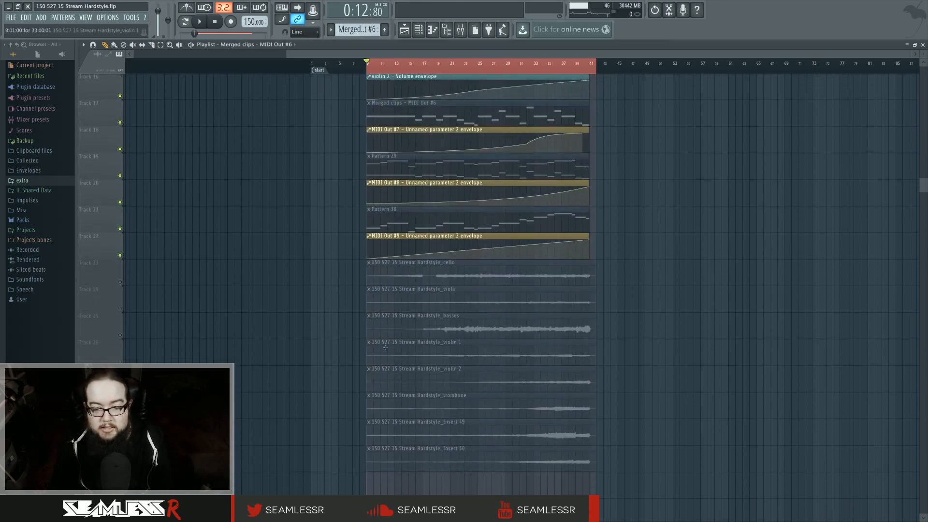
click(121, 282)
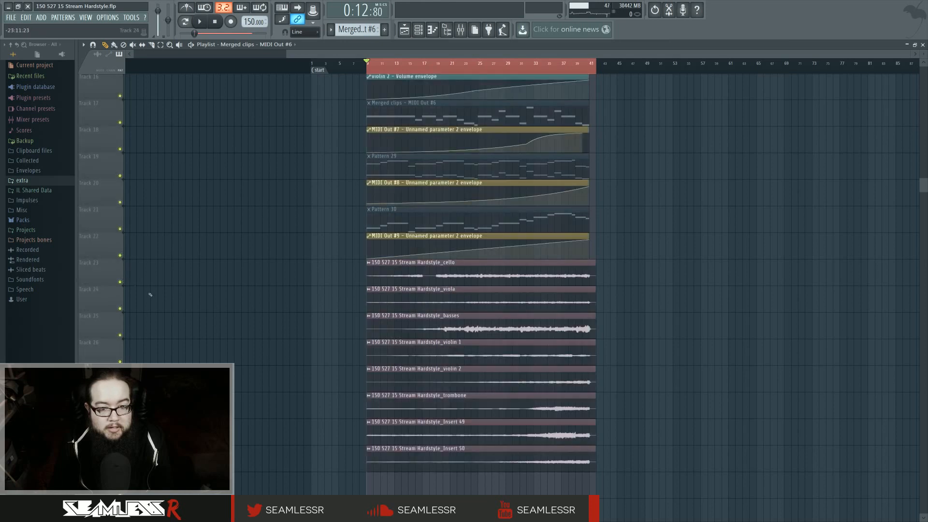
key(space)
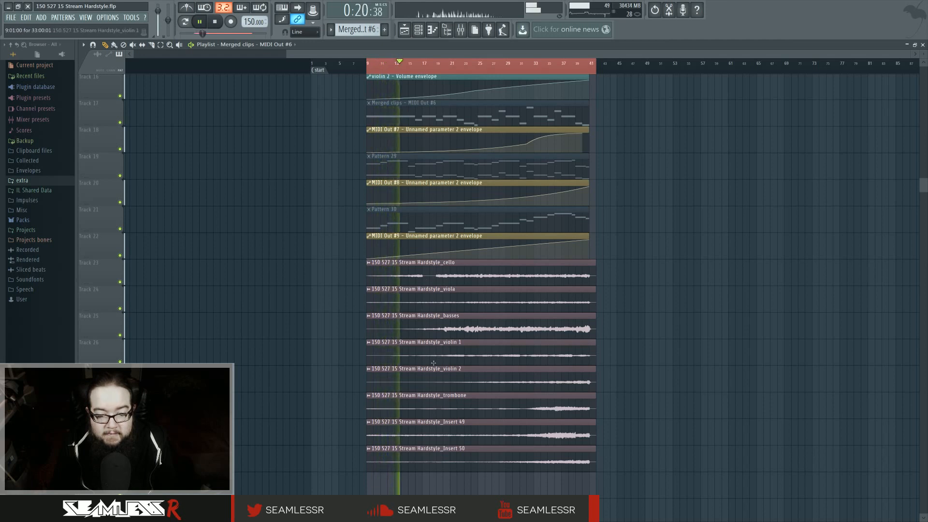
scroll(434, 363, up, 3)
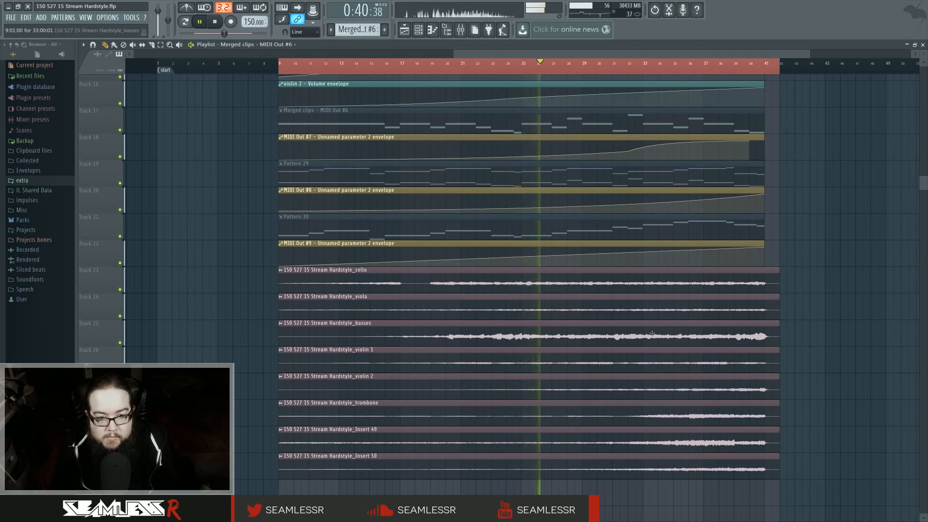
drag(652, 333, 580, 340)
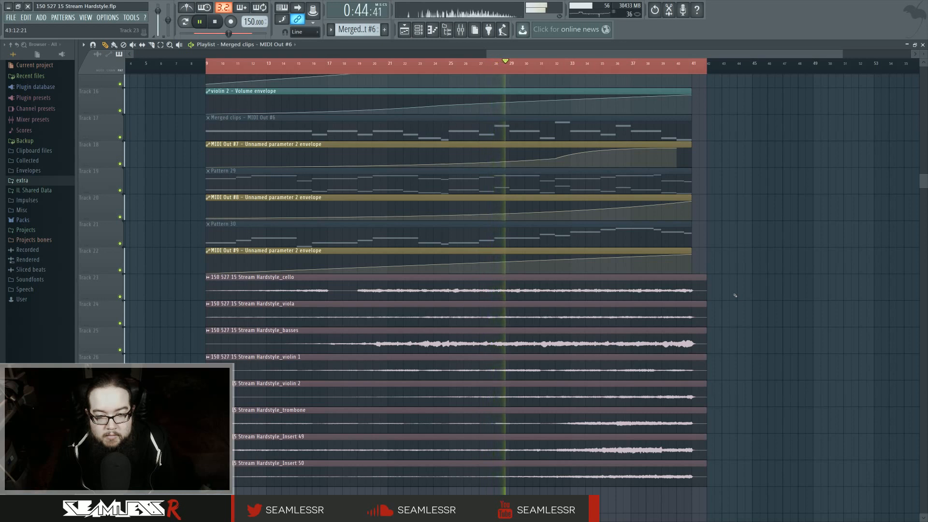
Step: Stop playback, inspect the viola, basses and violin 1 clips' channel settings, and locate violin 1's target track in the mixer
double_click(624, 314)
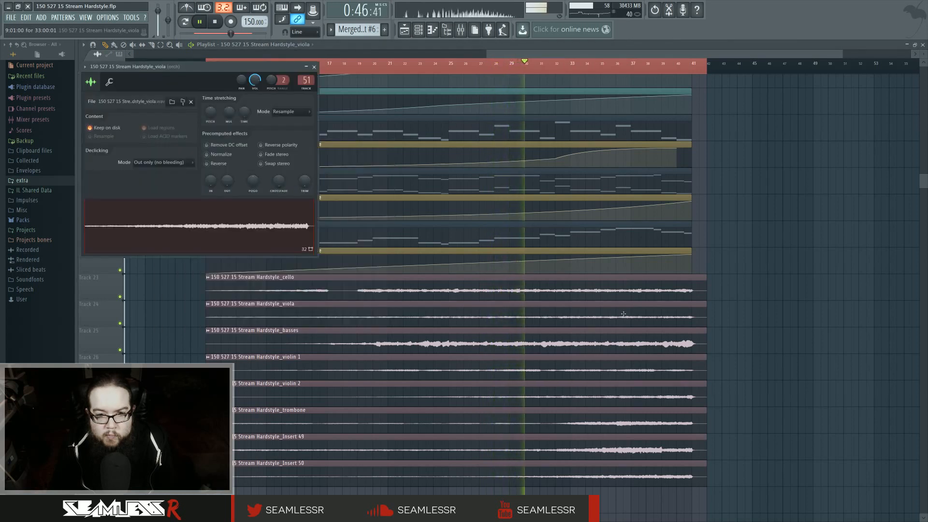
double_click(622, 340)
key(space)
click(615, 365)
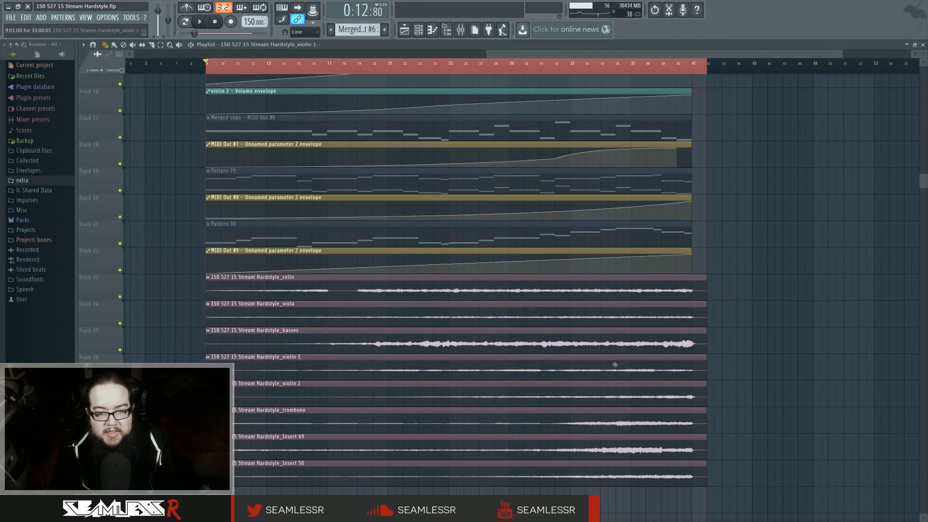
double_click(615, 364)
double_click(329, 102)
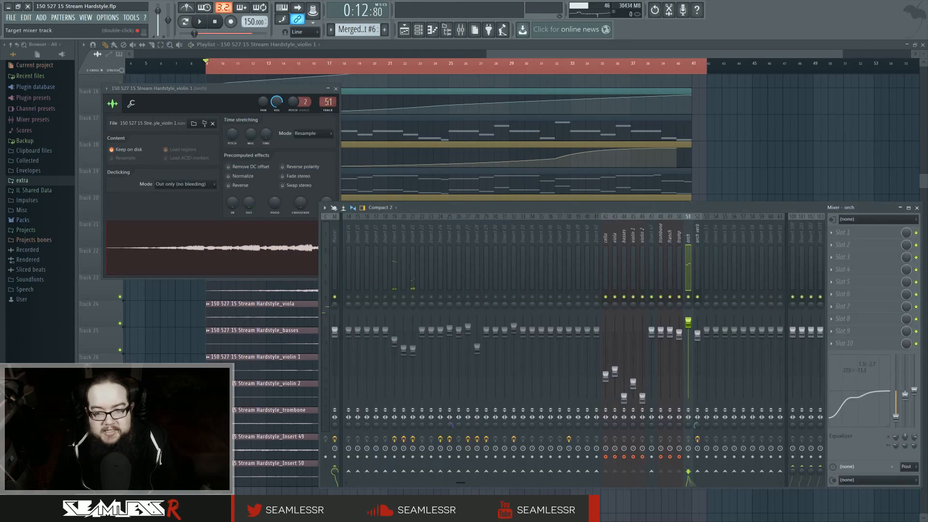
key(F12)
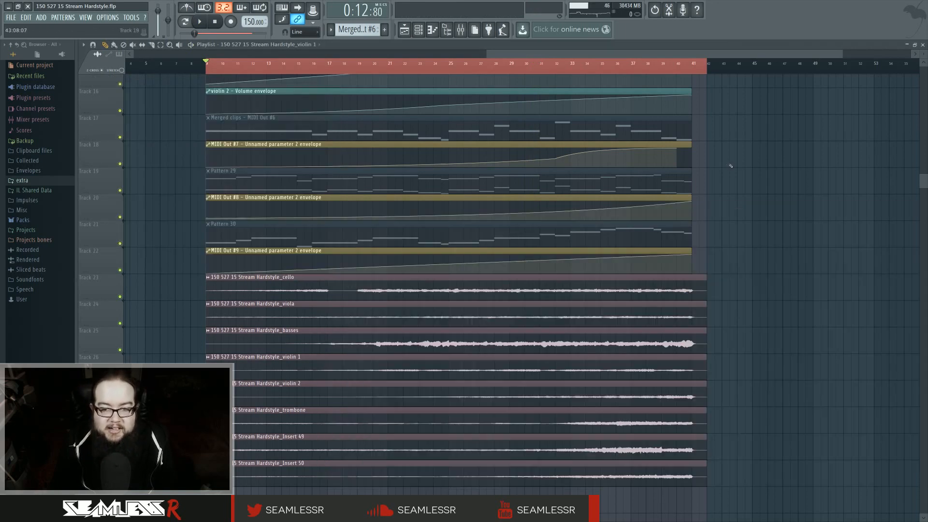
Step: Route the recorded cello, viola and basses clips to mixer tracks 42, 43 and 44 respectively
double_click(586, 286)
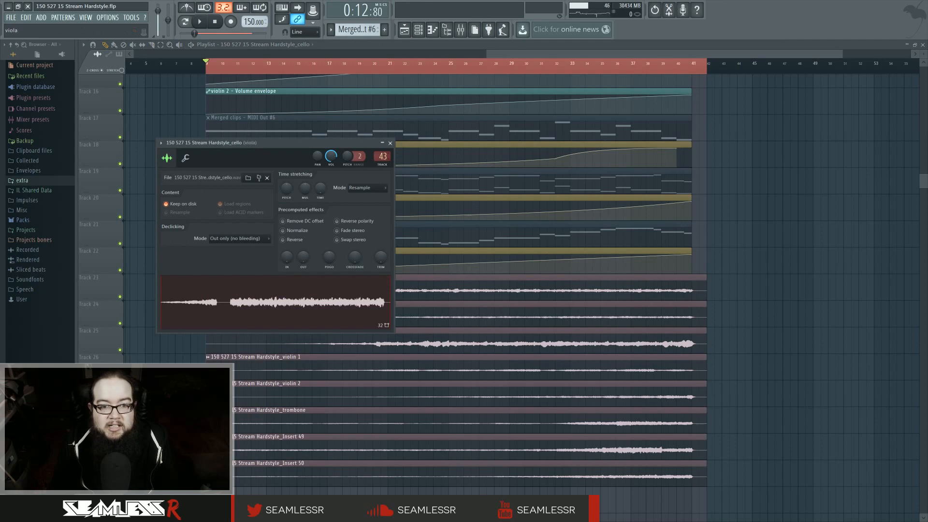
scroll(382, 156, down, 1)
double_click(573, 315)
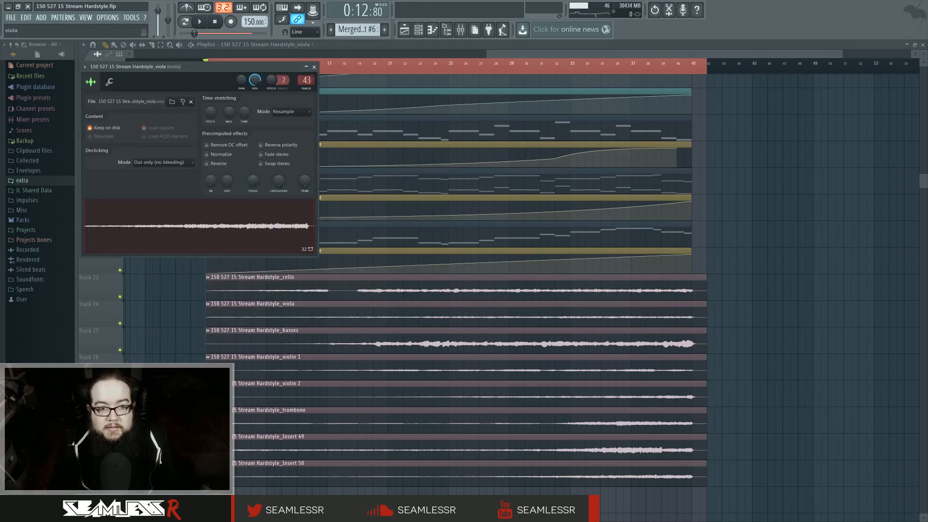
double_click(508, 342)
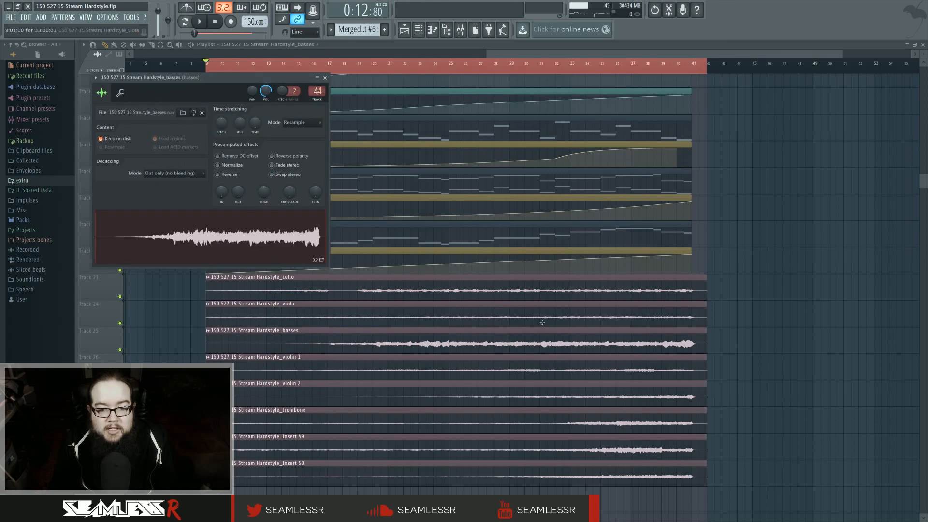
Step: Route the recorded violin 1, violin 2 and trombone clips to mixer tracks 45, 46 and 47 respectively
double_click(550, 372)
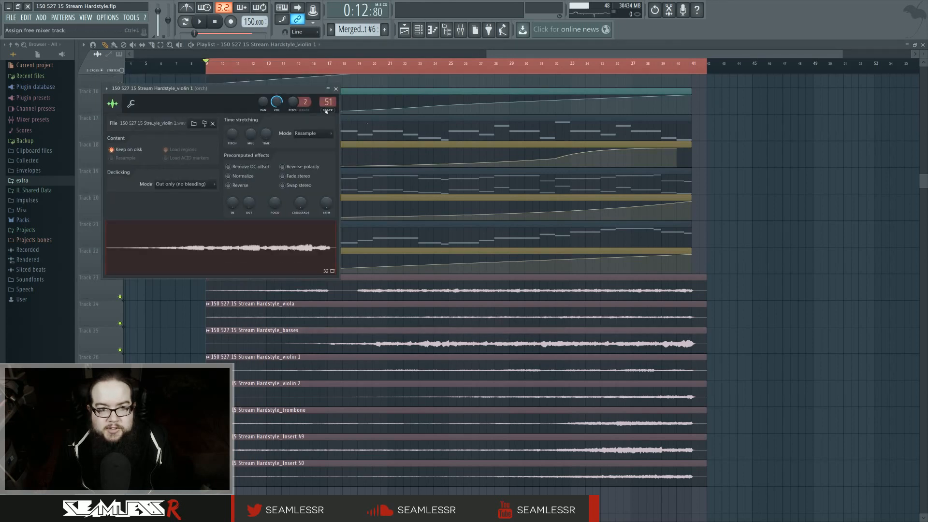
drag(327, 102, 339, 116)
double_click(551, 397)
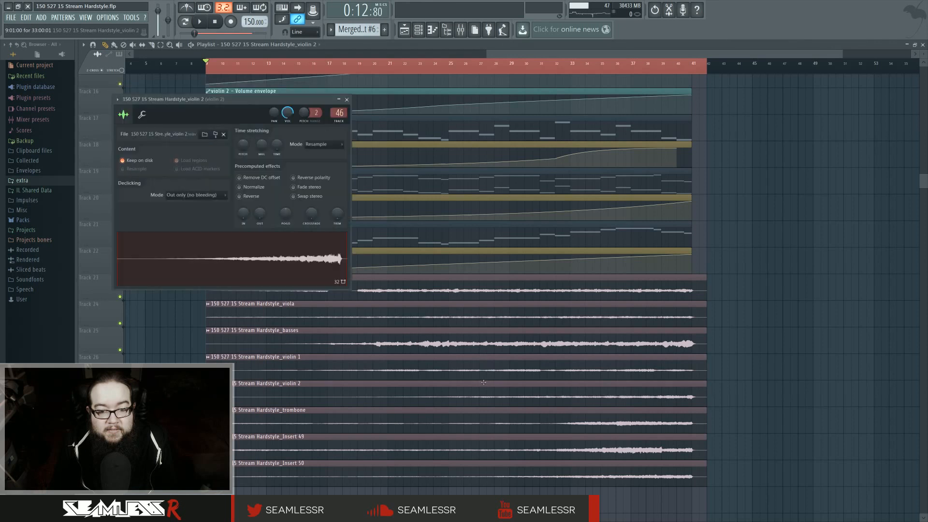
double_click(479, 419)
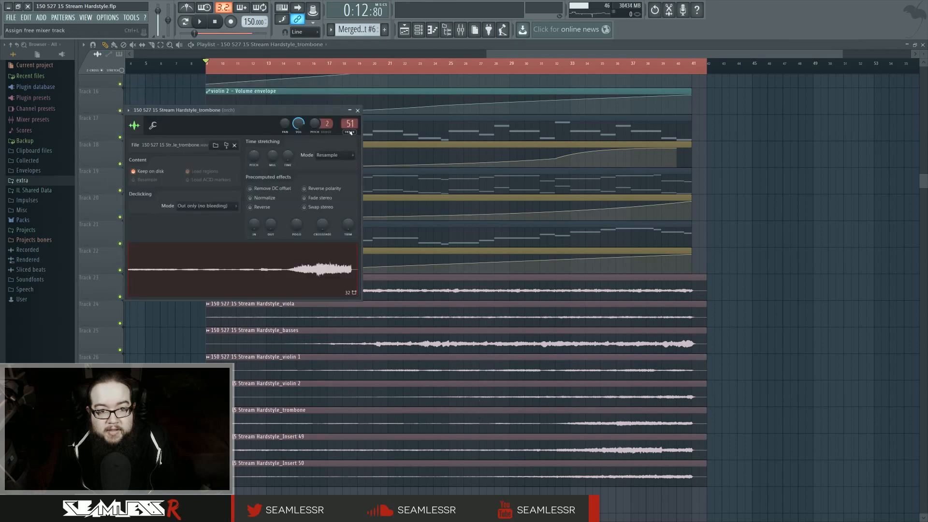
drag(349, 125, 349, 131)
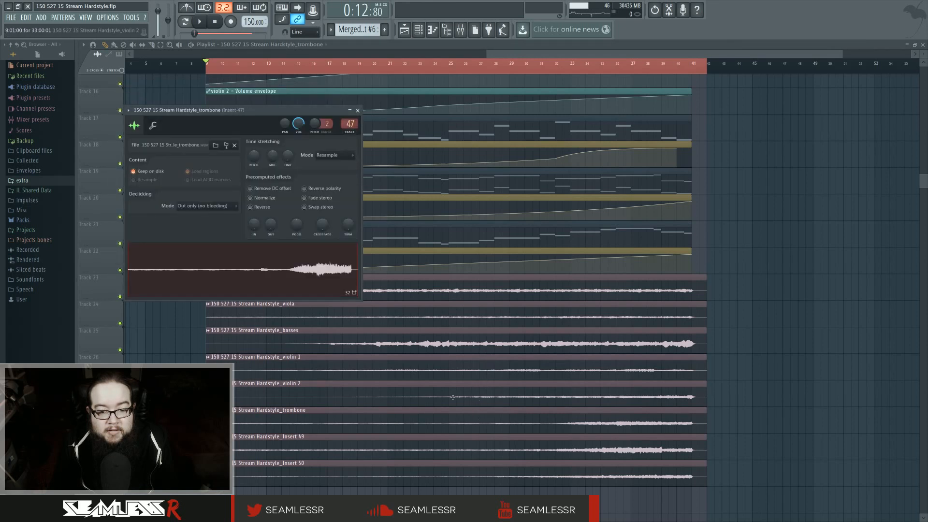
Step: Route the recorded Insert 49 clip to mixer track 48, view that track in the mixer, and open the Insert 50 clip's settings
double_click(457, 447)
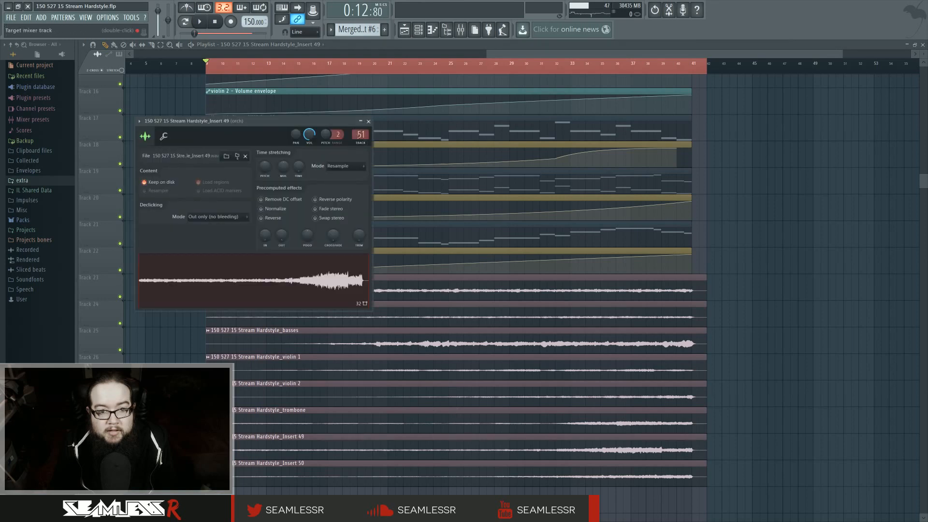
double_click(358, 135)
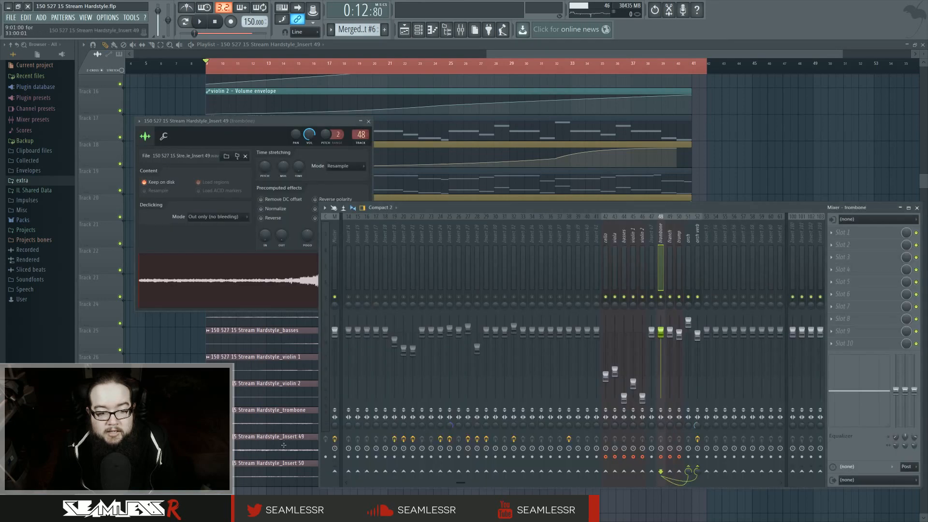
key(F12)
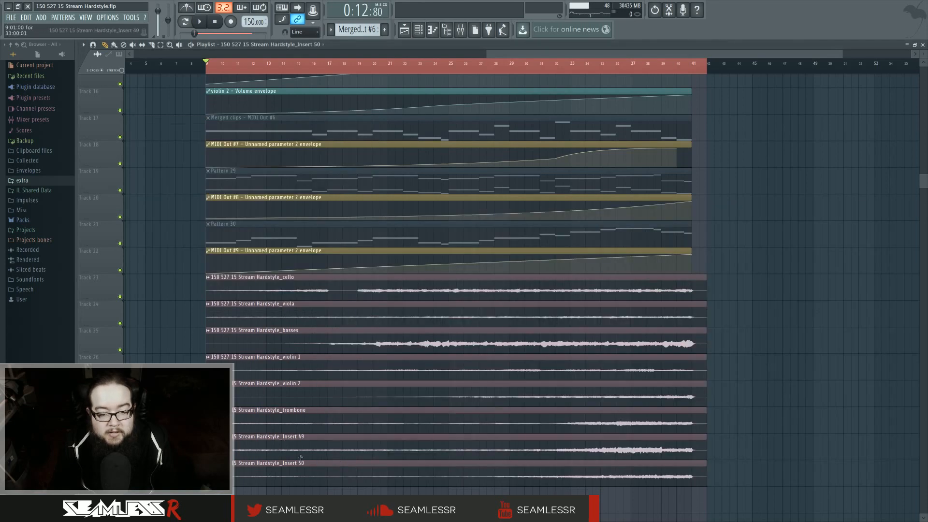
double_click(301, 456)
Step: Check the target mixer tracks of the recorded trombone and Insert 49 clips, and close their settings
double_click(307, 428)
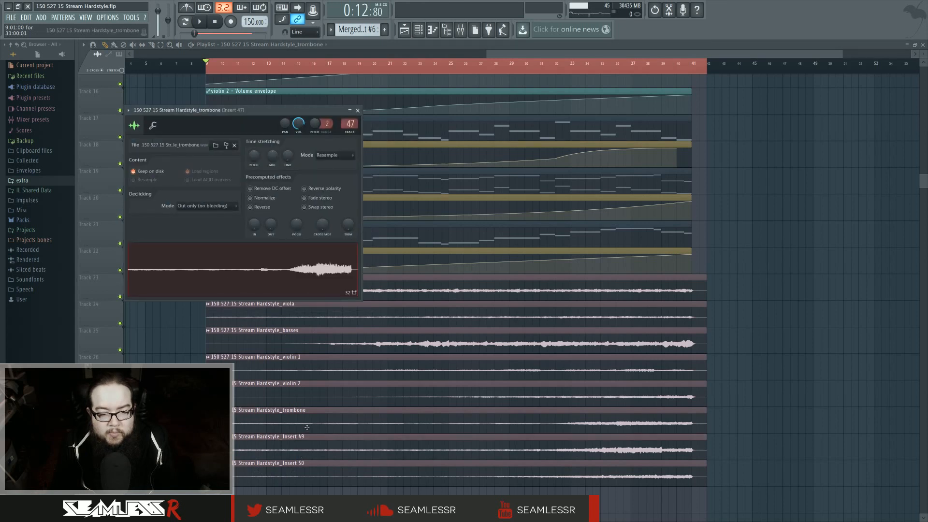
key(Escape)
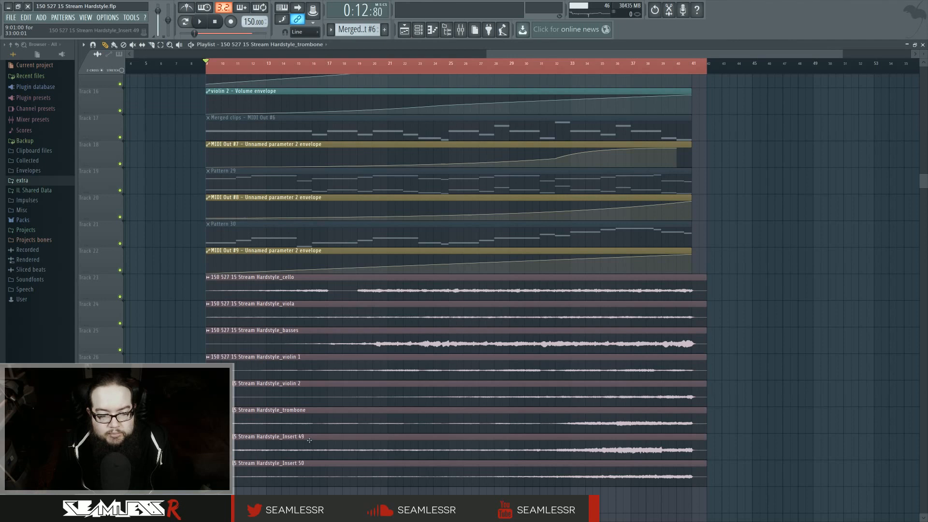
double_click(310, 441)
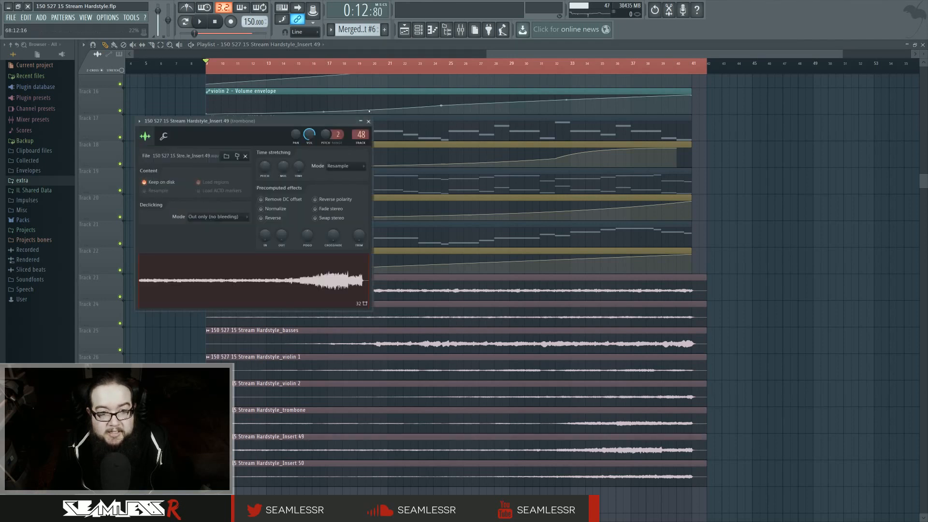
key(Escape)
double_click(313, 416)
key(Escape)
Step: Check the recorded cello clip's target mixer track against the mixer's track layout, and close both windows
double_click(385, 289)
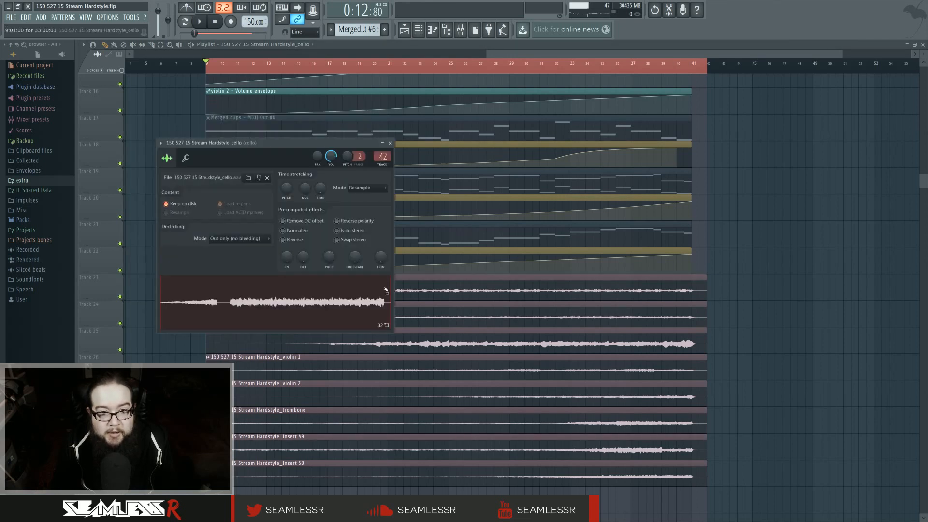
double_click(385, 156)
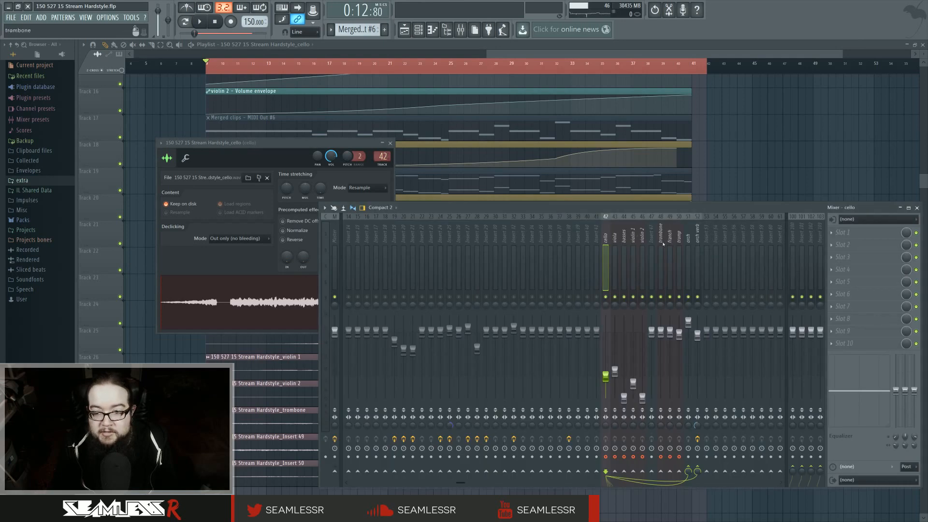
key(Escape)
key(Escape)
Step: Review the target mixer tracks of the recorded trombone, violin 2, violin 1, basses and viola clips
double_click(343, 418)
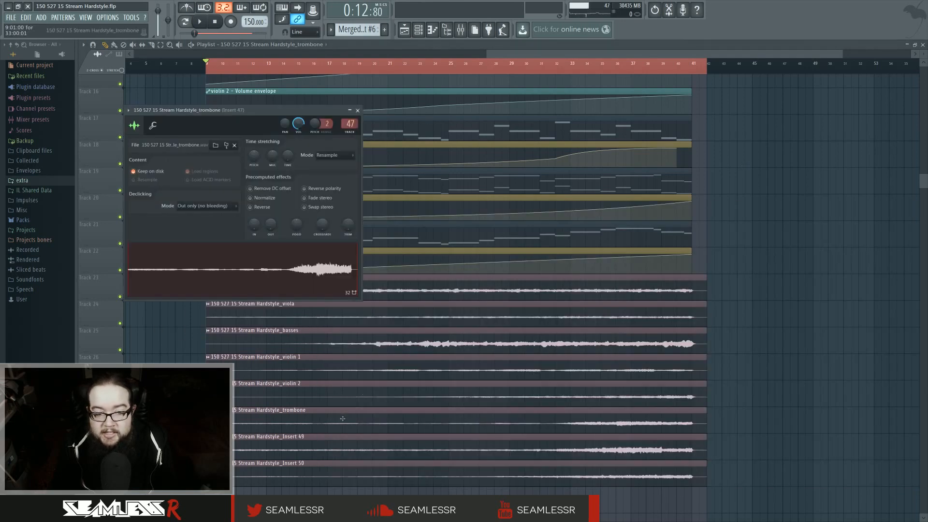
double_click(359, 397)
double_click(352, 371)
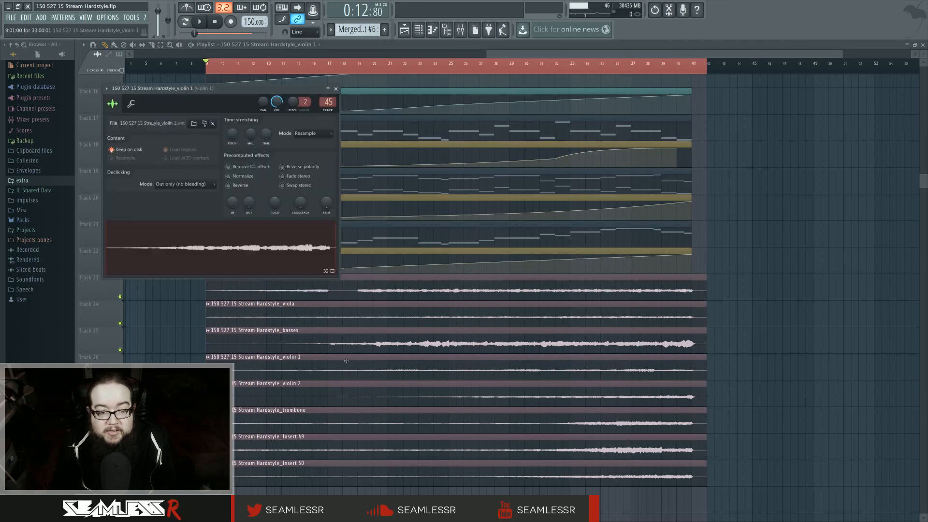
double_click(347, 345)
double_click(328, 316)
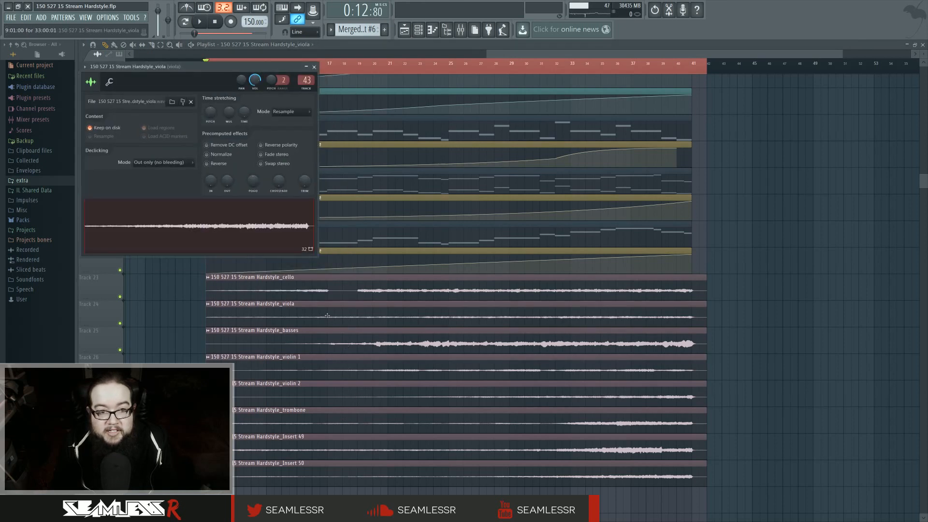
Step: Check the recorded cello clip's target mixer track against the mixer's track names, and close both windows
double_click(332, 283)
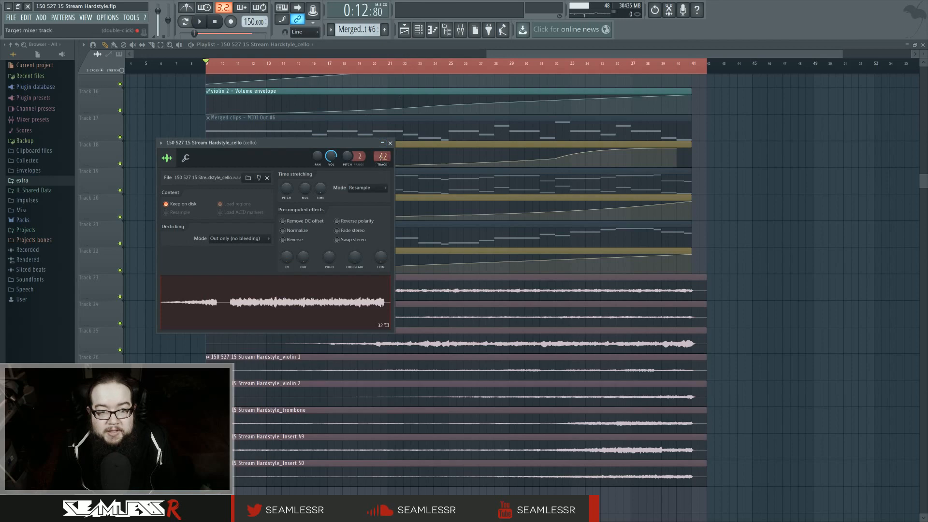
double_click(382, 156)
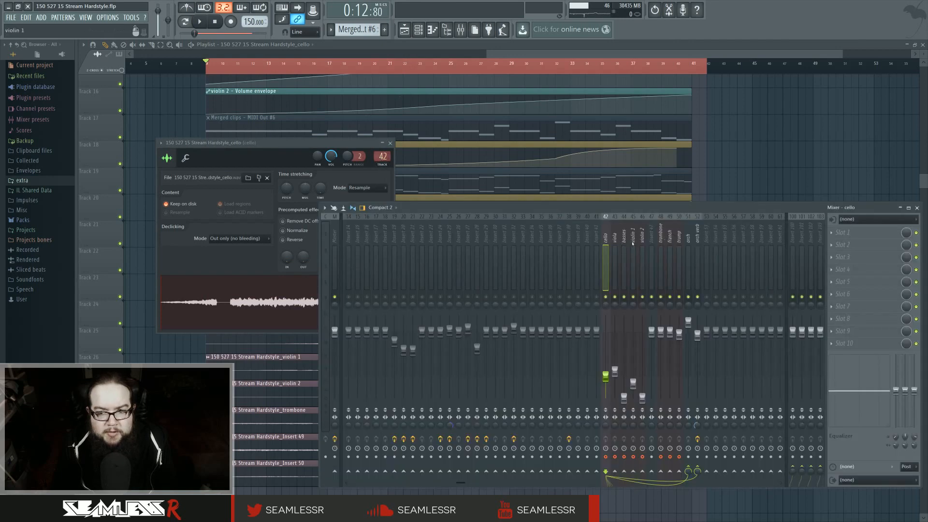
click(737, 175)
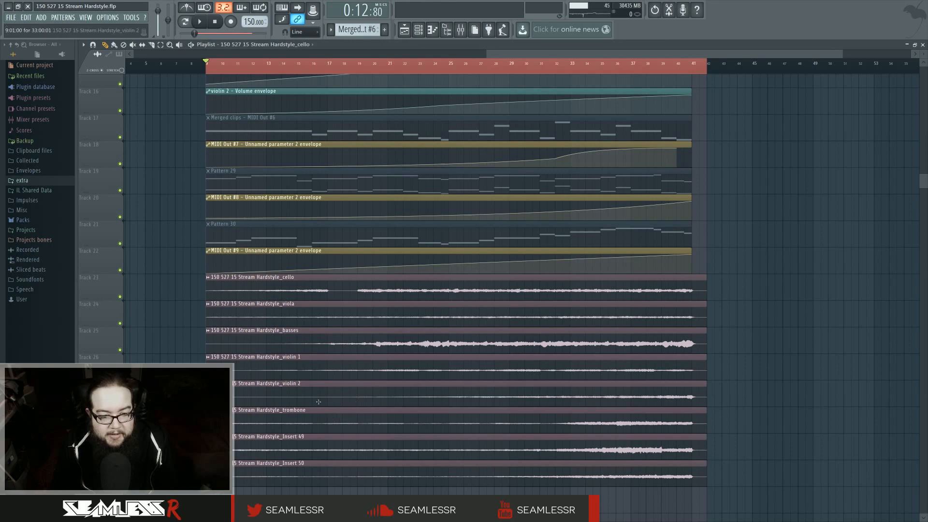
Step: Route the recorded trombone, Insert 49 and Insert 50 clips to the trombone, french and trump mixer tracks, and start playback
double_click(307, 415)
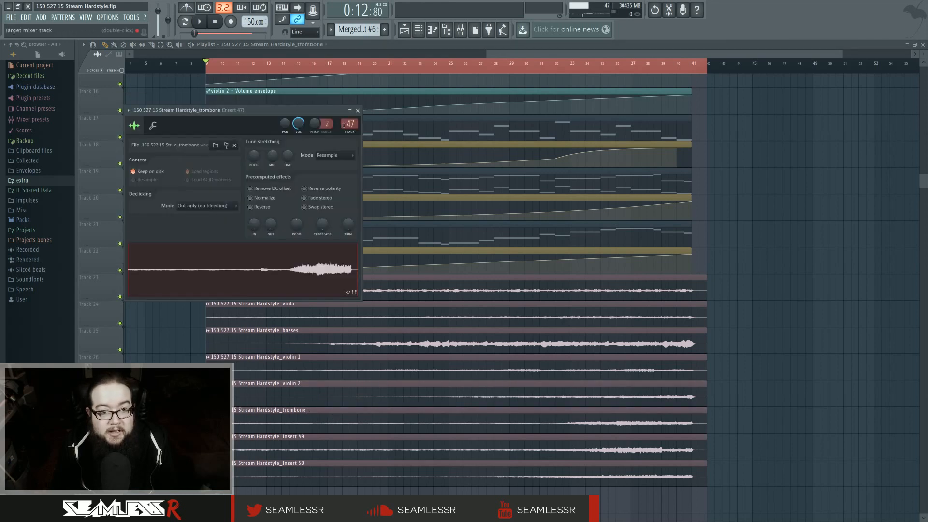
double_click(307, 441)
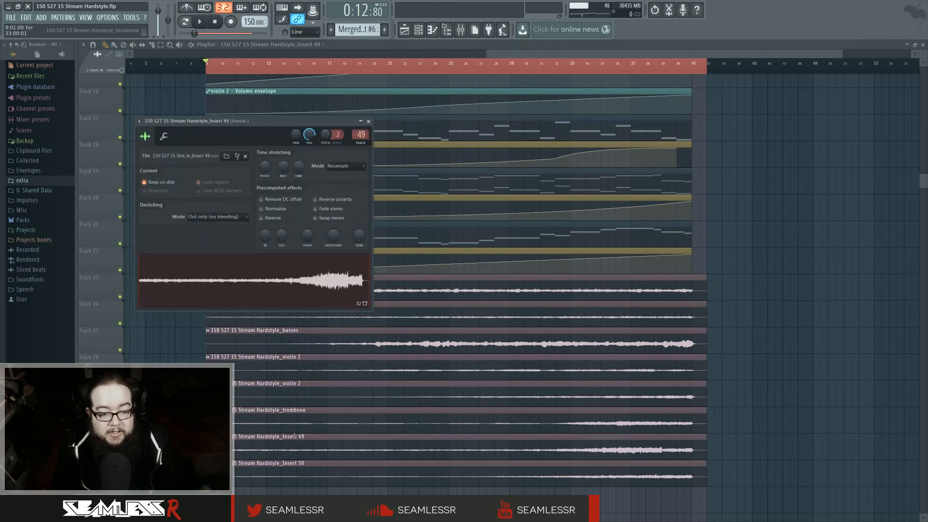
double_click(307, 467)
key(space)
click(380, 132)
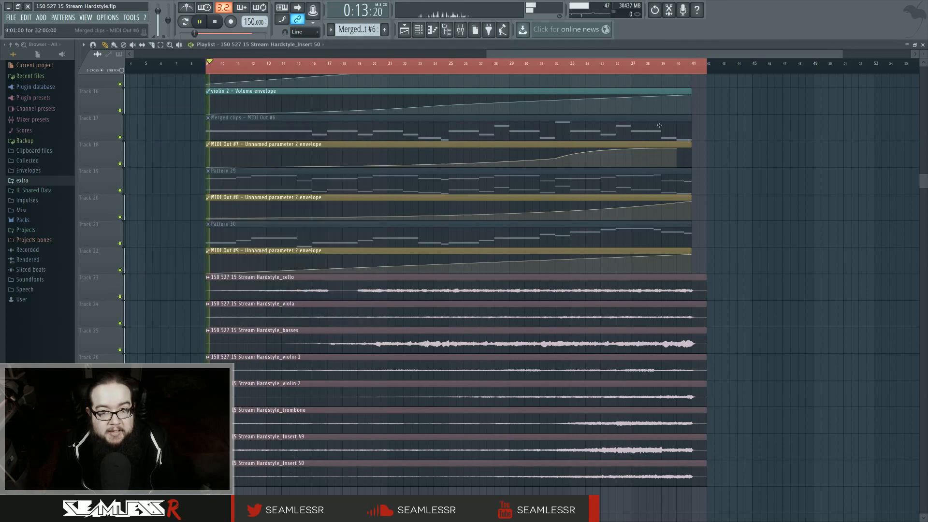
Step: Play the orchestra from about bar 31, stop, and slightly lower the french and trump mixer tracks' volumes
click(540, 63)
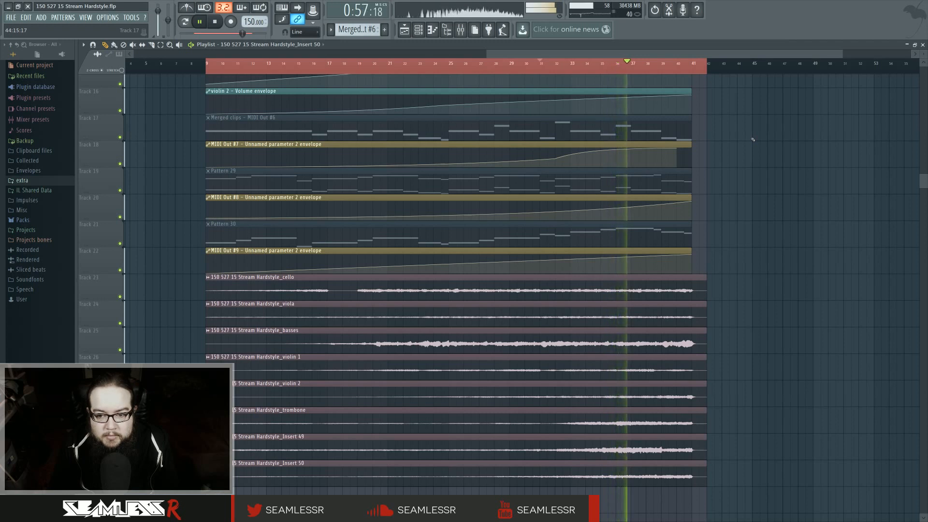
click(461, 29)
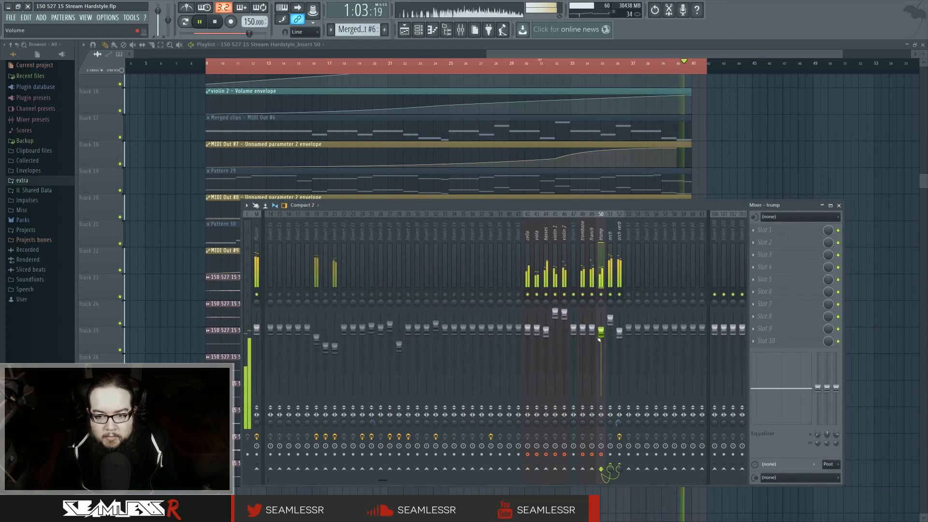
key(space)
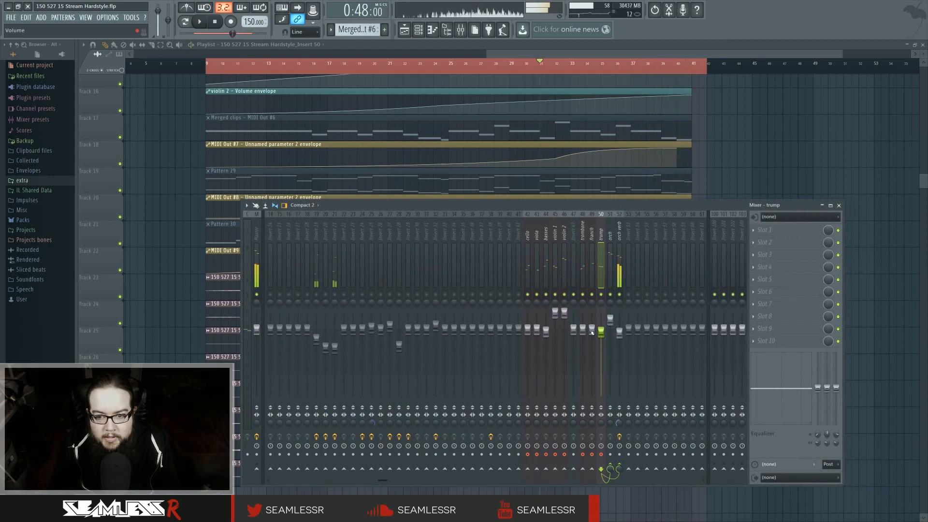
drag(592, 332, 601, 337)
Step: Reduce the shift, feedback, size and high cut of ValhallaShimmer on the orch verb track, audition it and close it
click(620, 242)
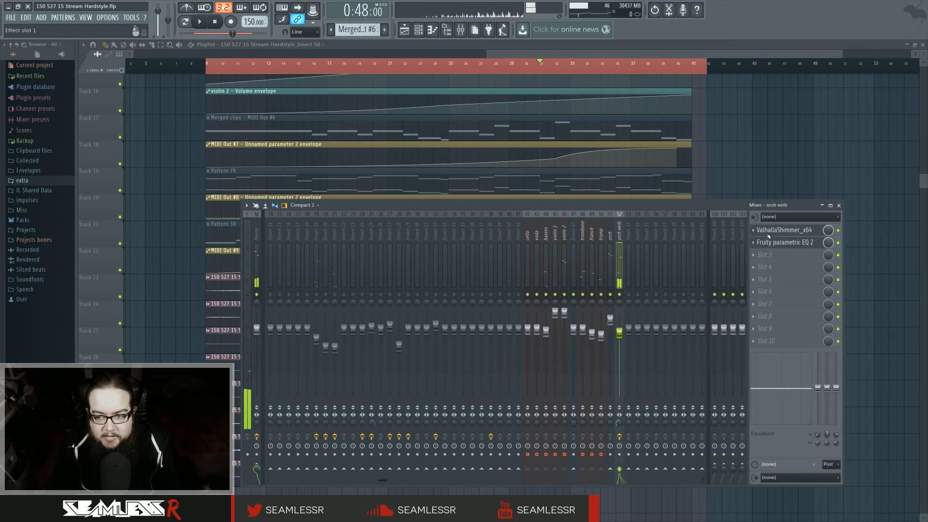
click(778, 231)
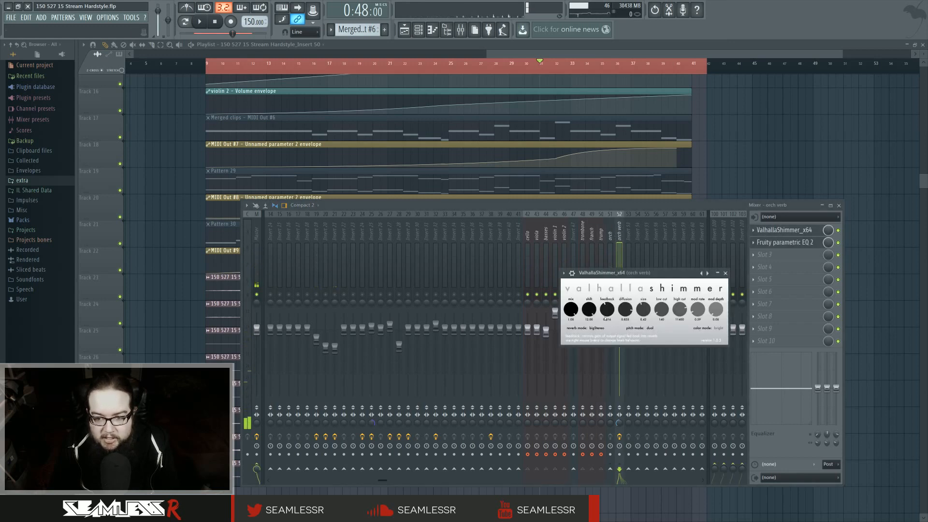
drag(590, 311, 591, 325)
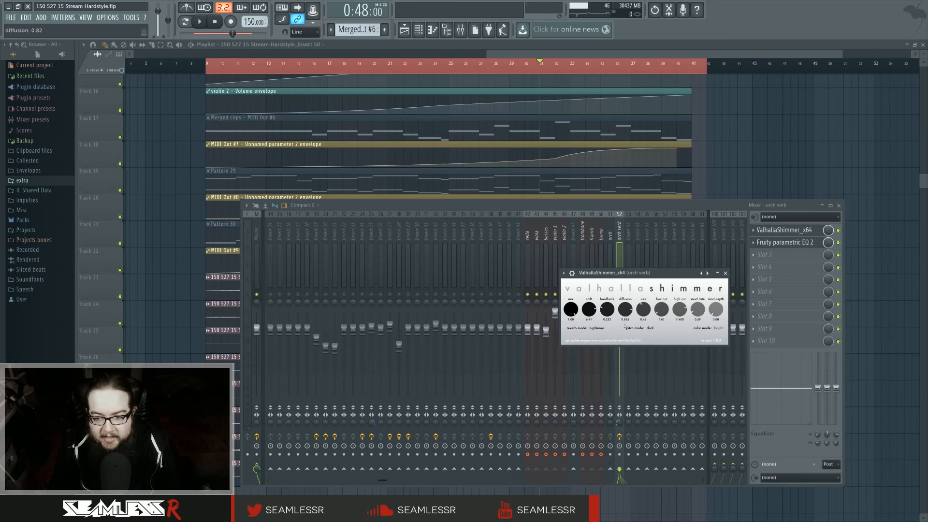
key(space)
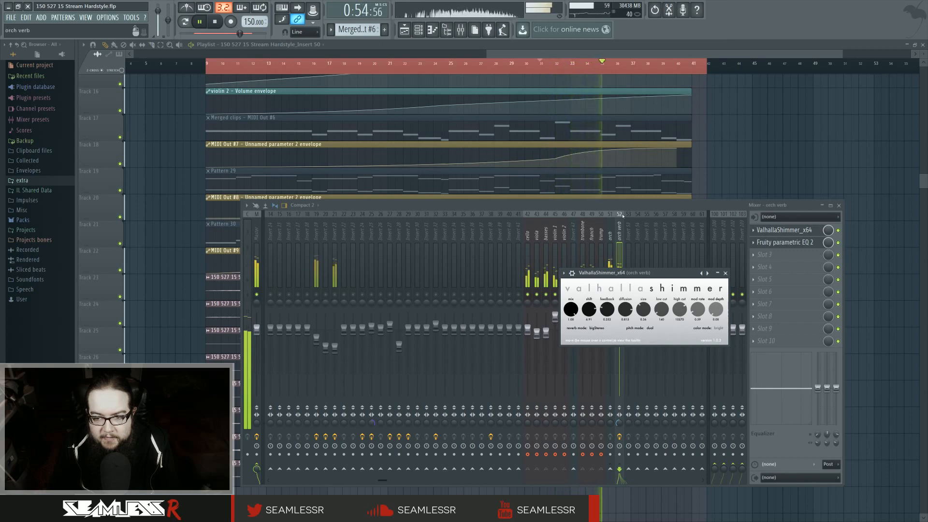
click(726, 273)
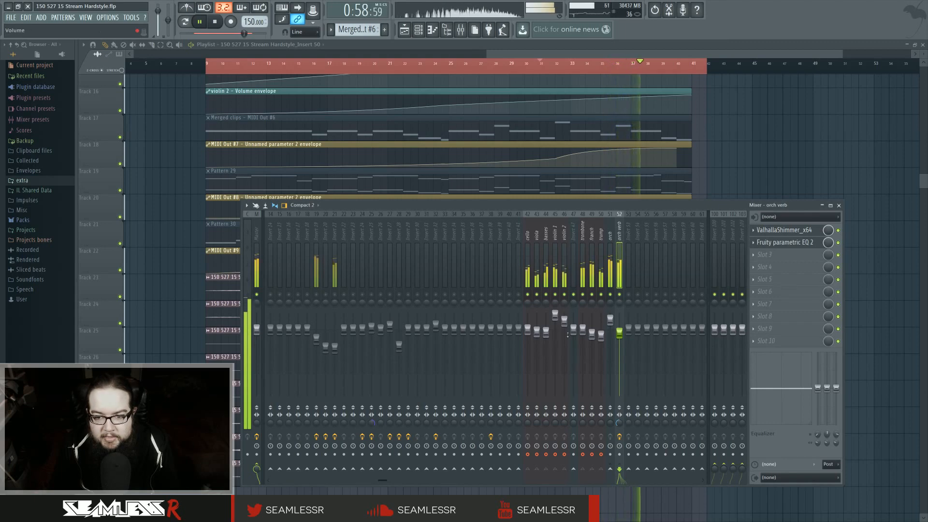
Step: Look over the playlist's envelope and recorded clips, stop playback, and unsolo the orchestral tracks to enable every mixer track
key(F9)
scroll(735, 198, up, 6)
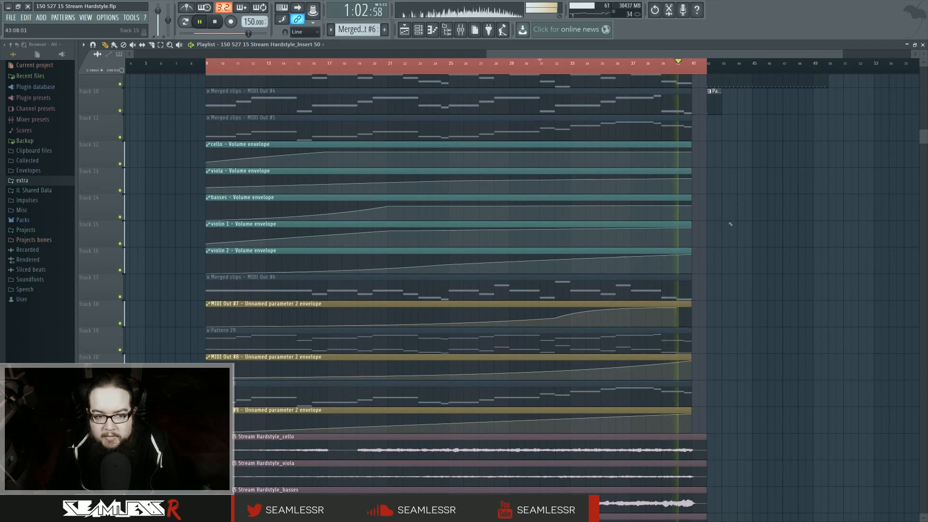
scroll(730, 259, down, 8)
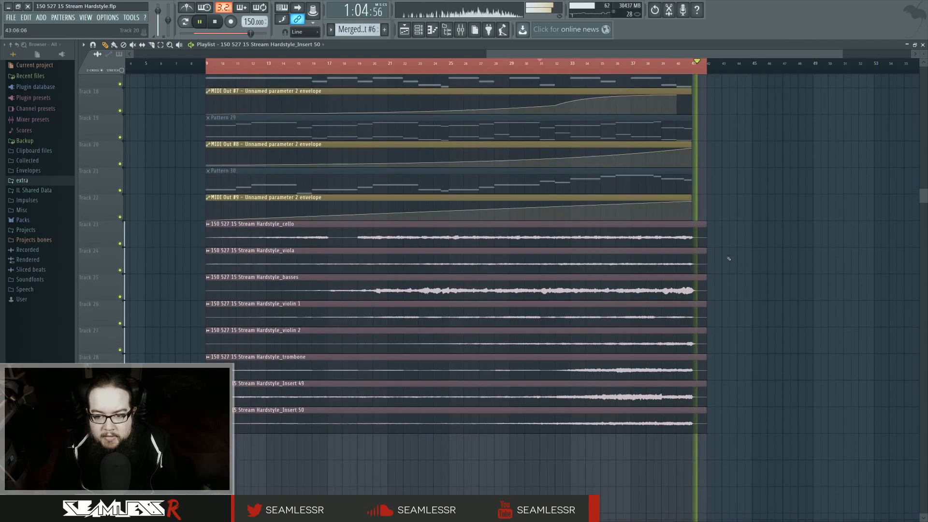
scroll(731, 258, up, 11)
scroll(542, 220, down, 4)
scroll(628, 323, up, 6)
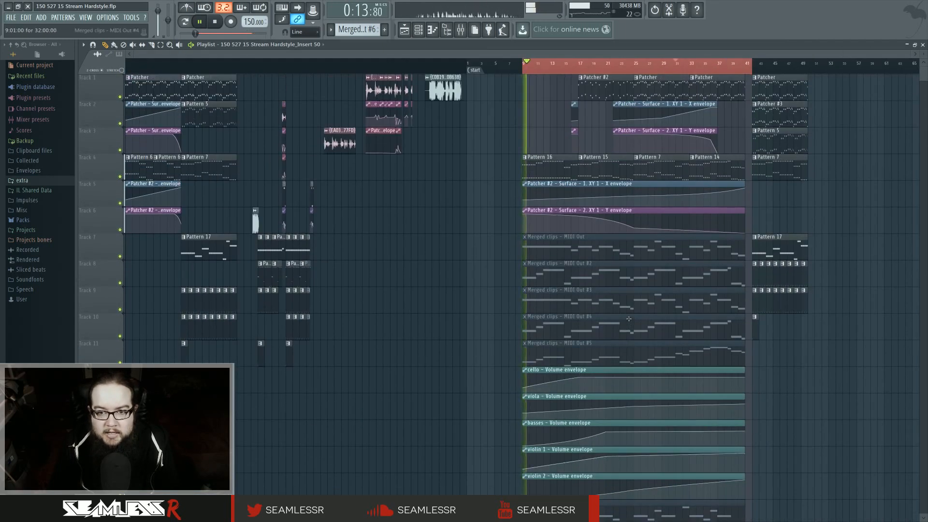
key(space)
click(467, 35)
right_click(538, 296)
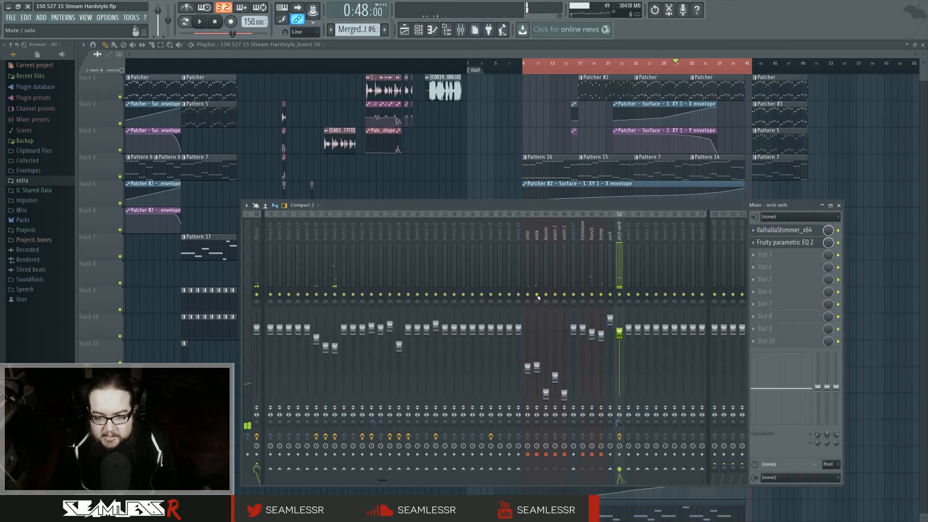
Step: Play the full mix from the start of the selected section at bar 9
key(space)
drag(499, 157, 445, 159)
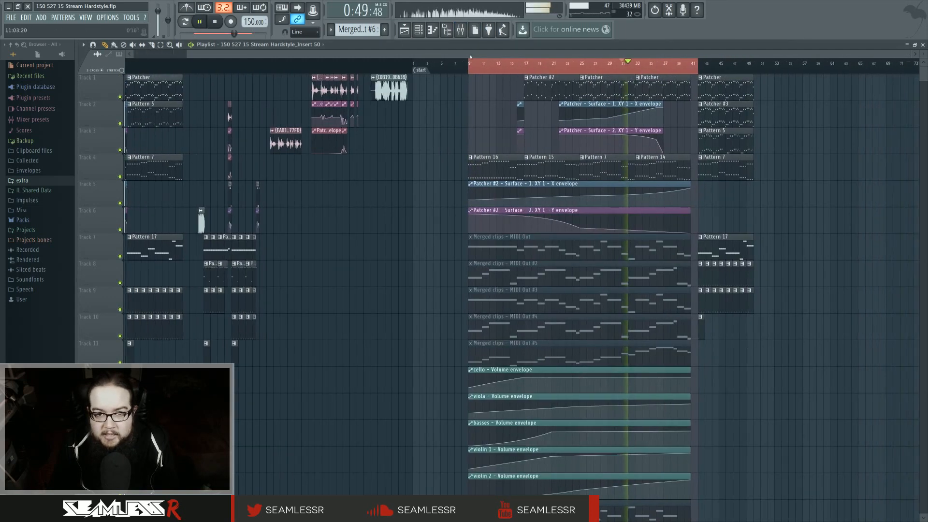
click(470, 68)
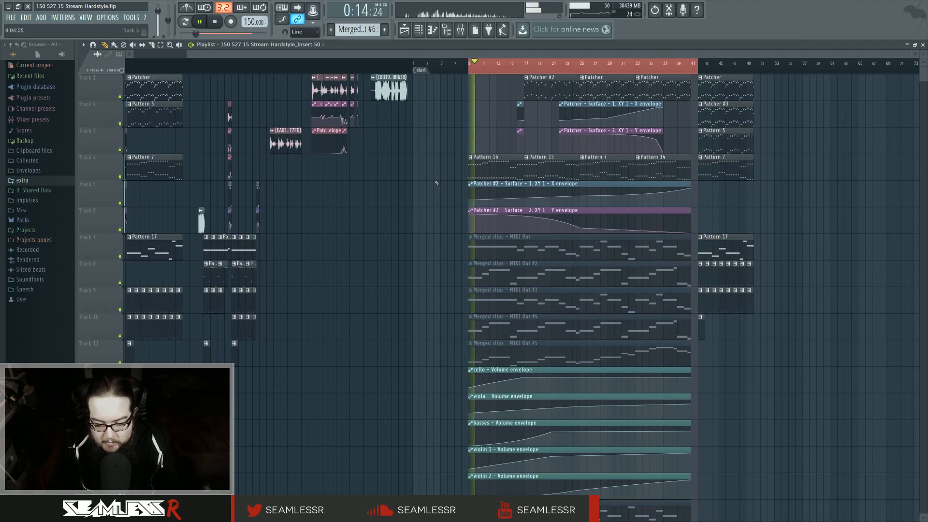
drag(439, 191, 326, 208)
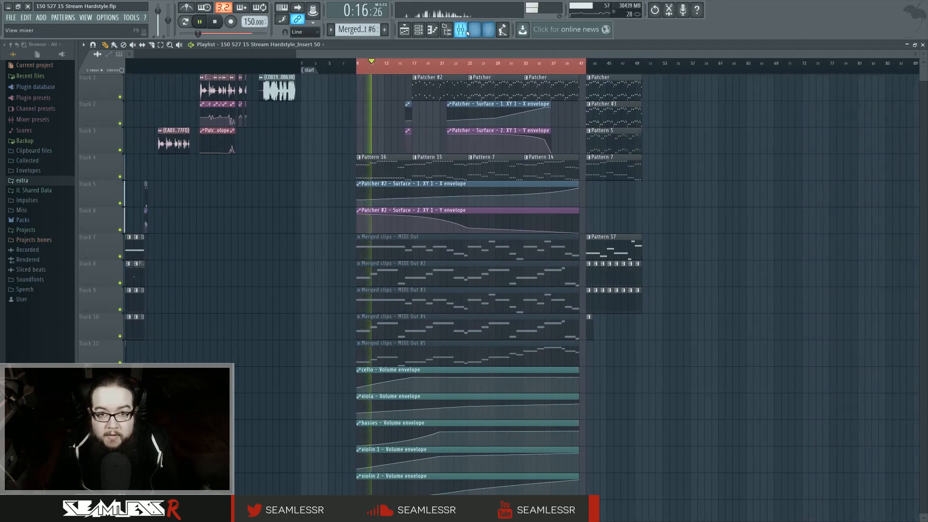
Step: Set the orch mixer track's volume to 118% and the orch verb track's volume to 73% during playback
key(F9)
mouse_move(620, 330)
mouse_down()
mouse_move(620, 346)
mouse_move(611, 317)
mouse_up()
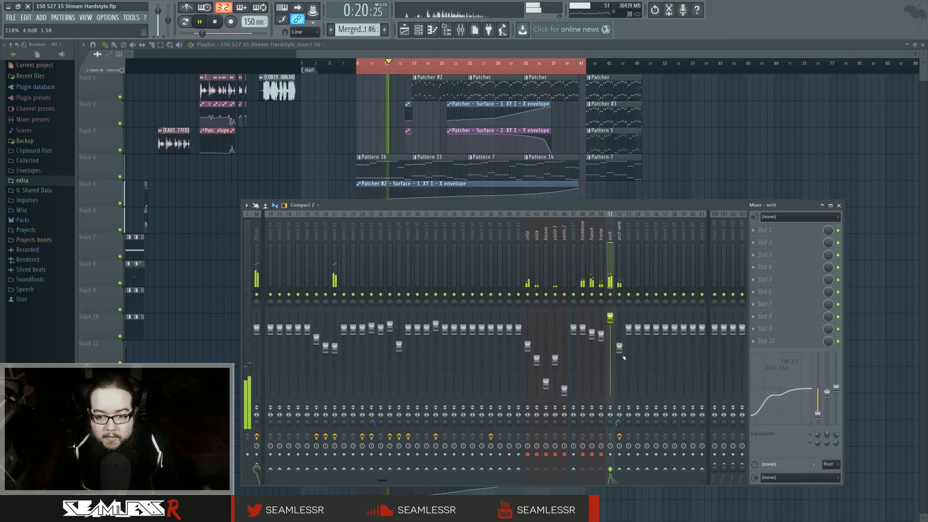
click(619, 347)
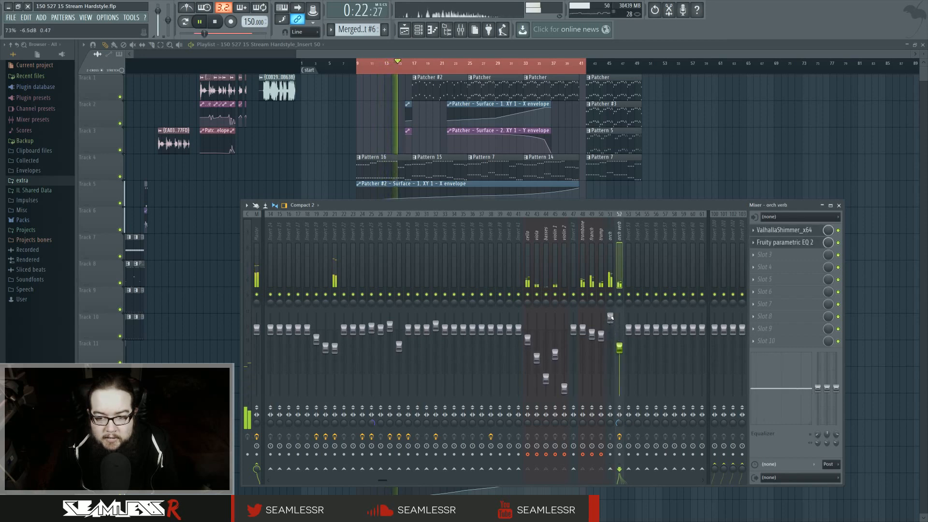
click(611, 328)
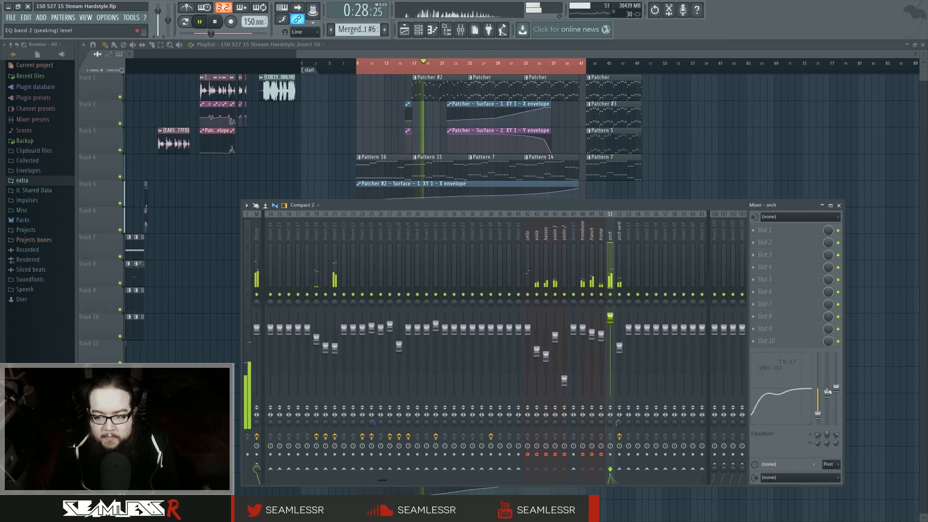
click(620, 234)
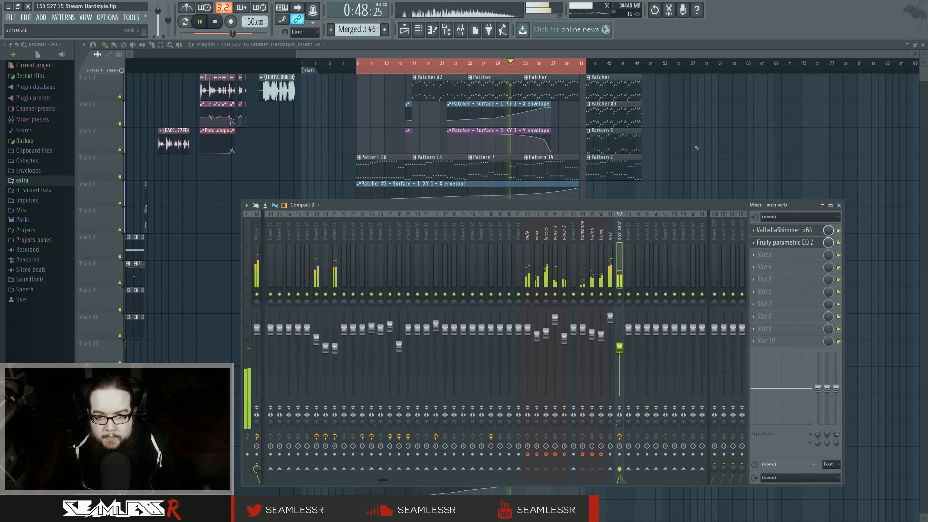
Step: Extend Patcher's Surface X envelope clip in playlist track 2 to bar 41, and shift the Y envelope clip below to end there
key(F9)
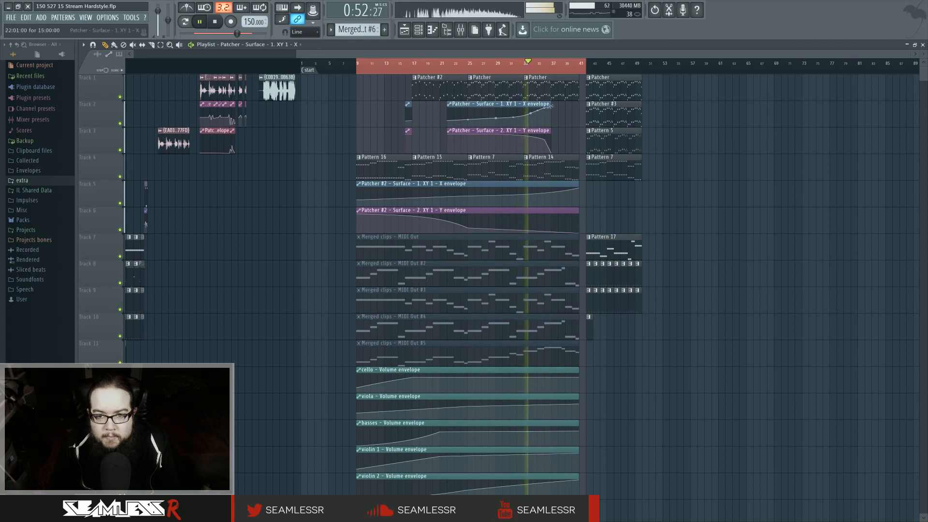
drag(548, 111, 577, 108)
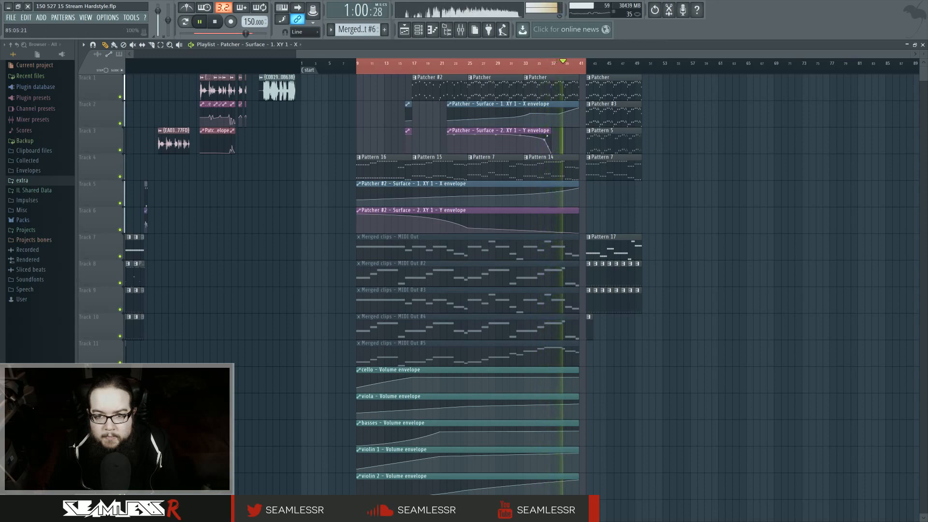
drag(543, 130, 571, 130)
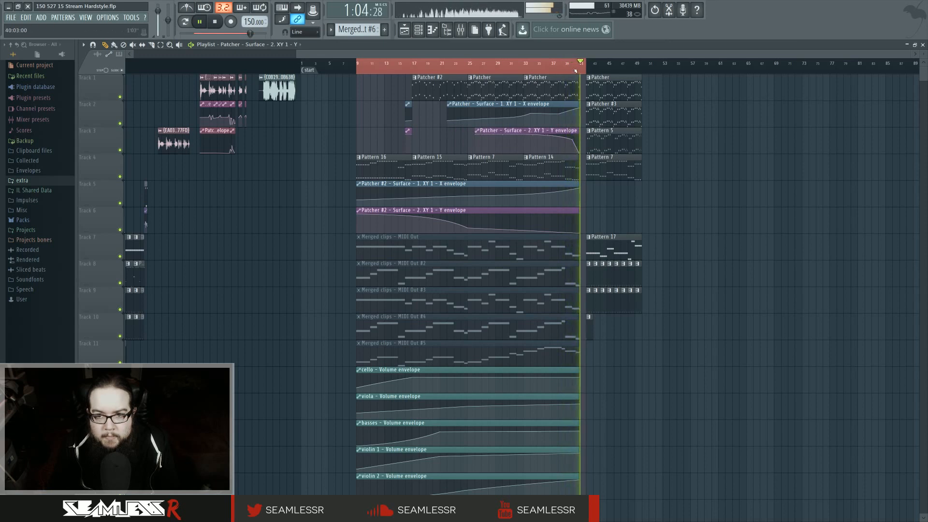
Step: Clear the playlist's time selection, listen through the transition past bar 41, and stop playback
ctrl+click(686, 163)
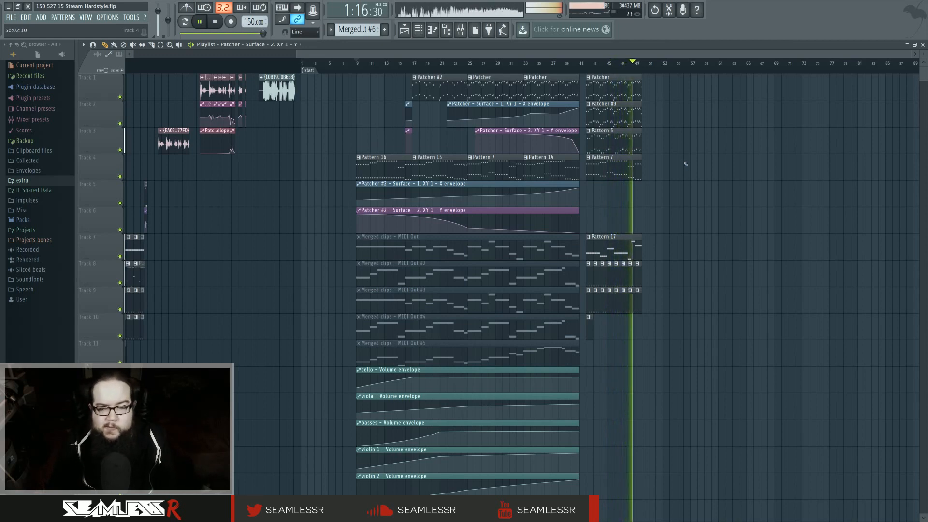
key(space)
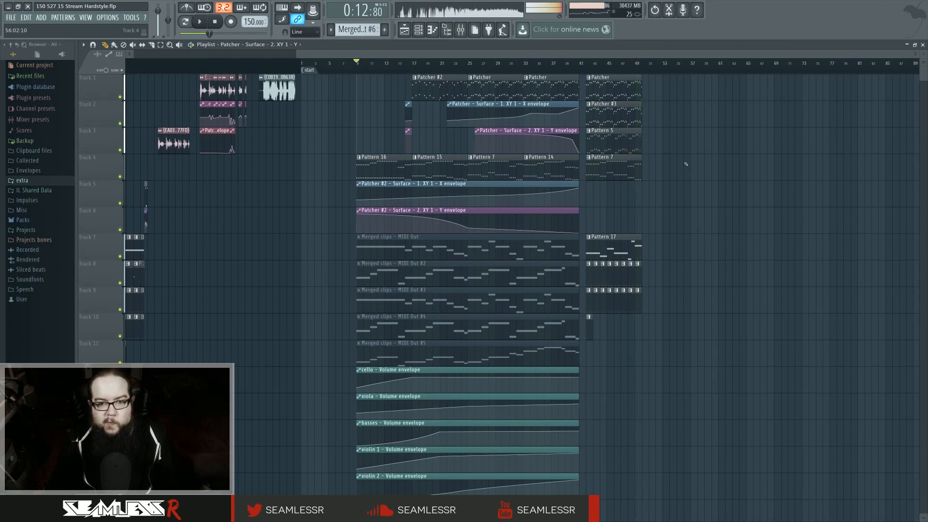